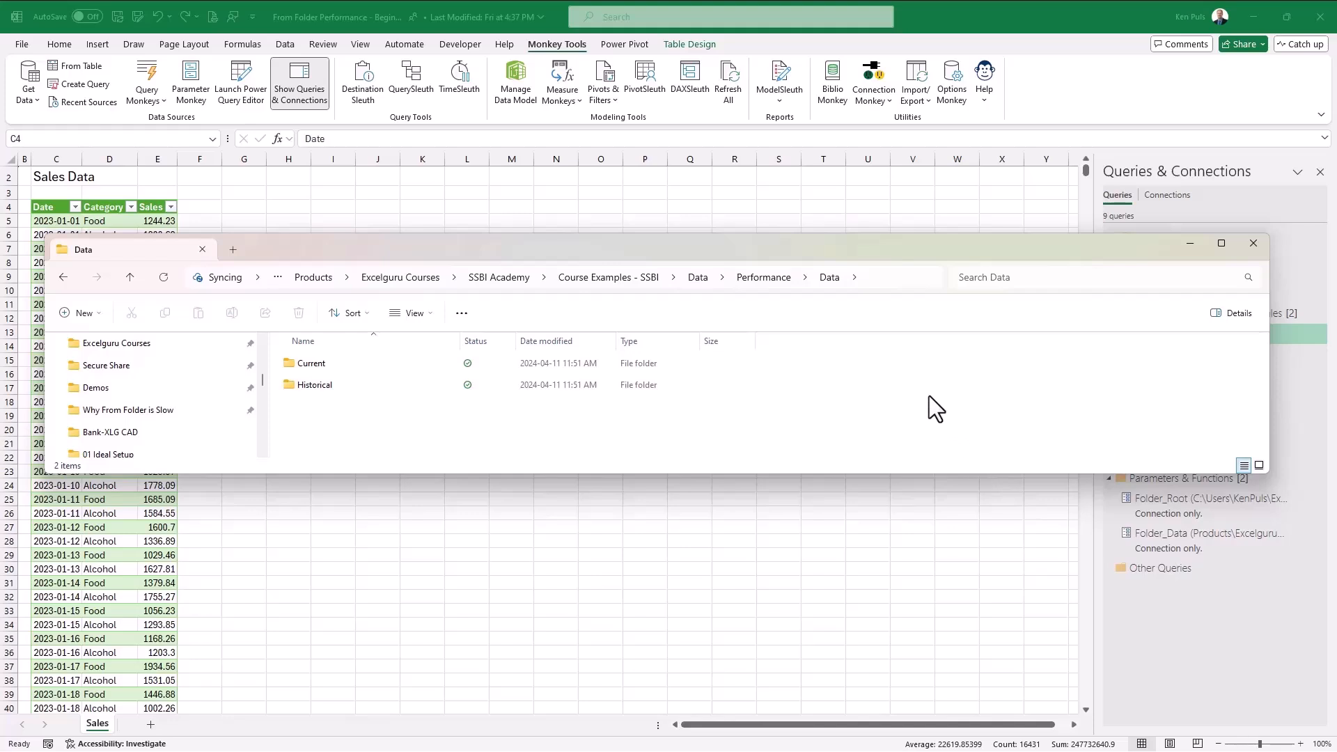
Examine the Data folder's full path, highlighting the root portion through "Skillwave - General\" and the remaining subfolder path from Products to Data.
click(896, 277)
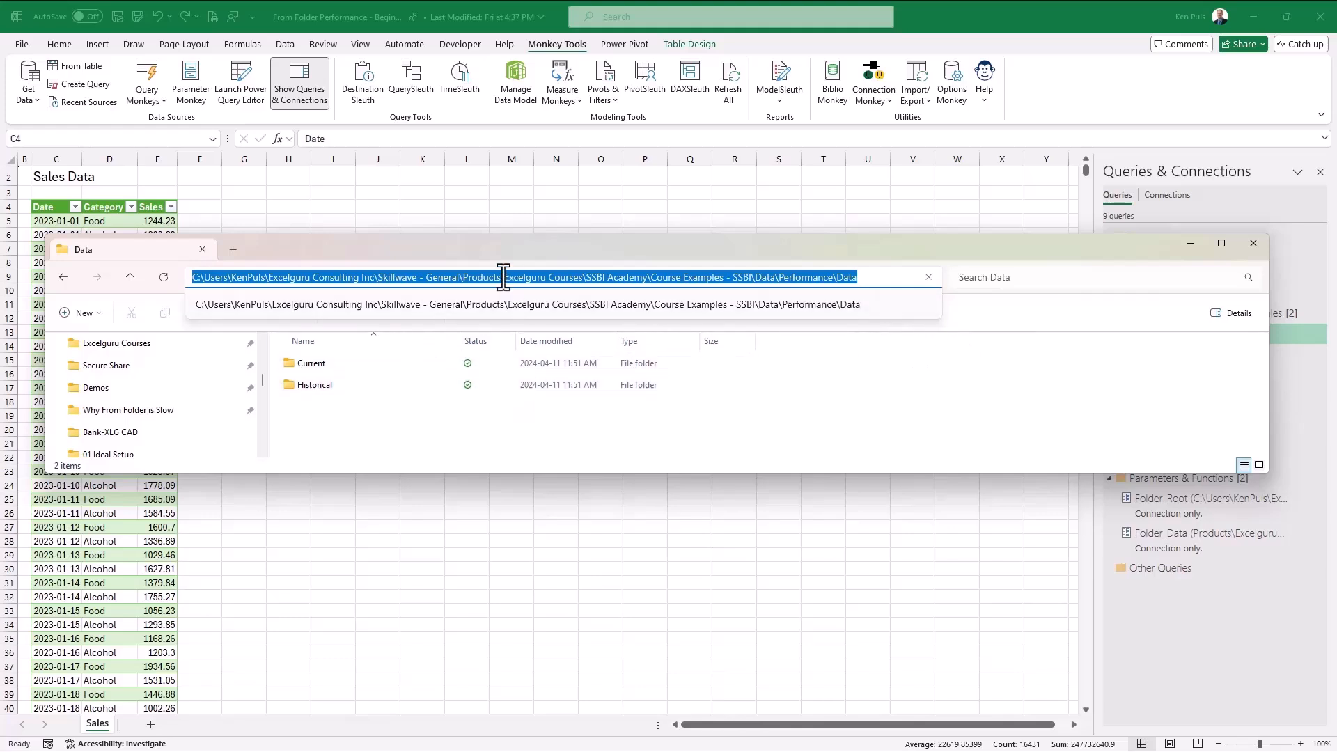
click(464, 277)
drag(464, 277, 191, 277)
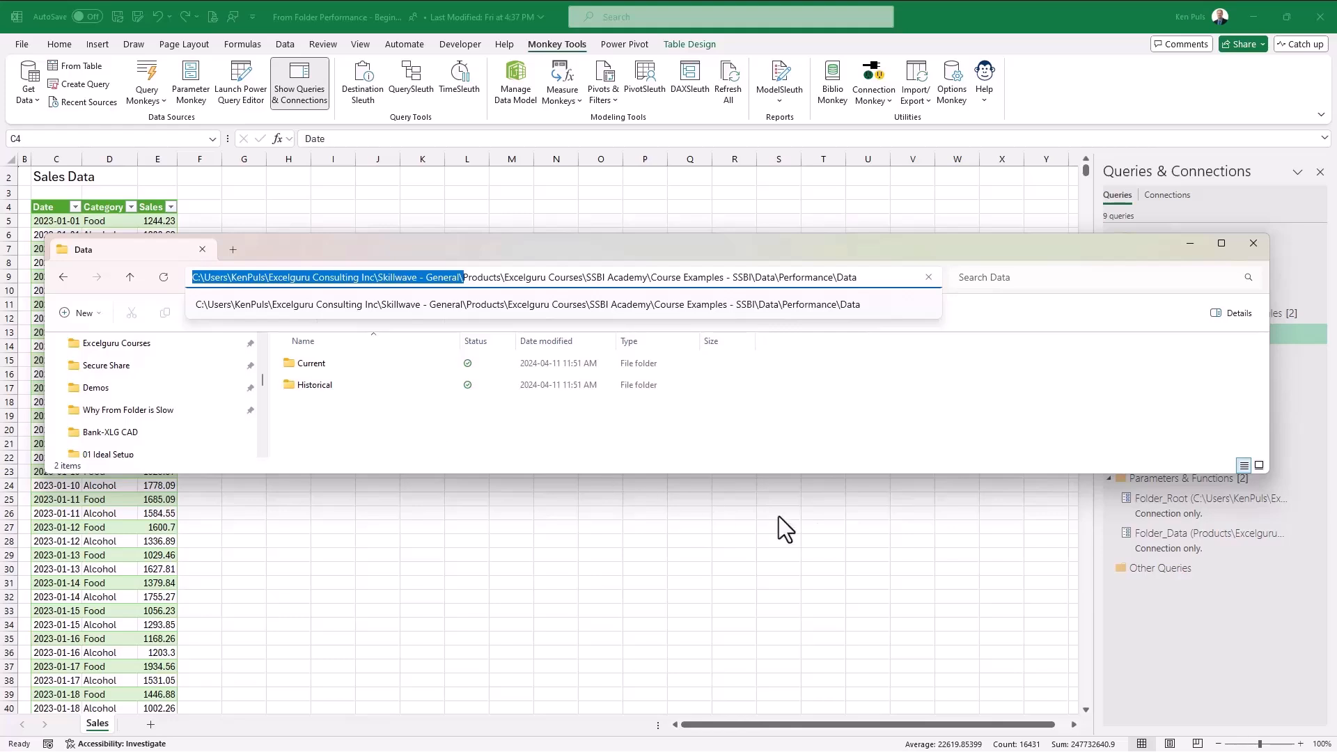
click(464, 277)
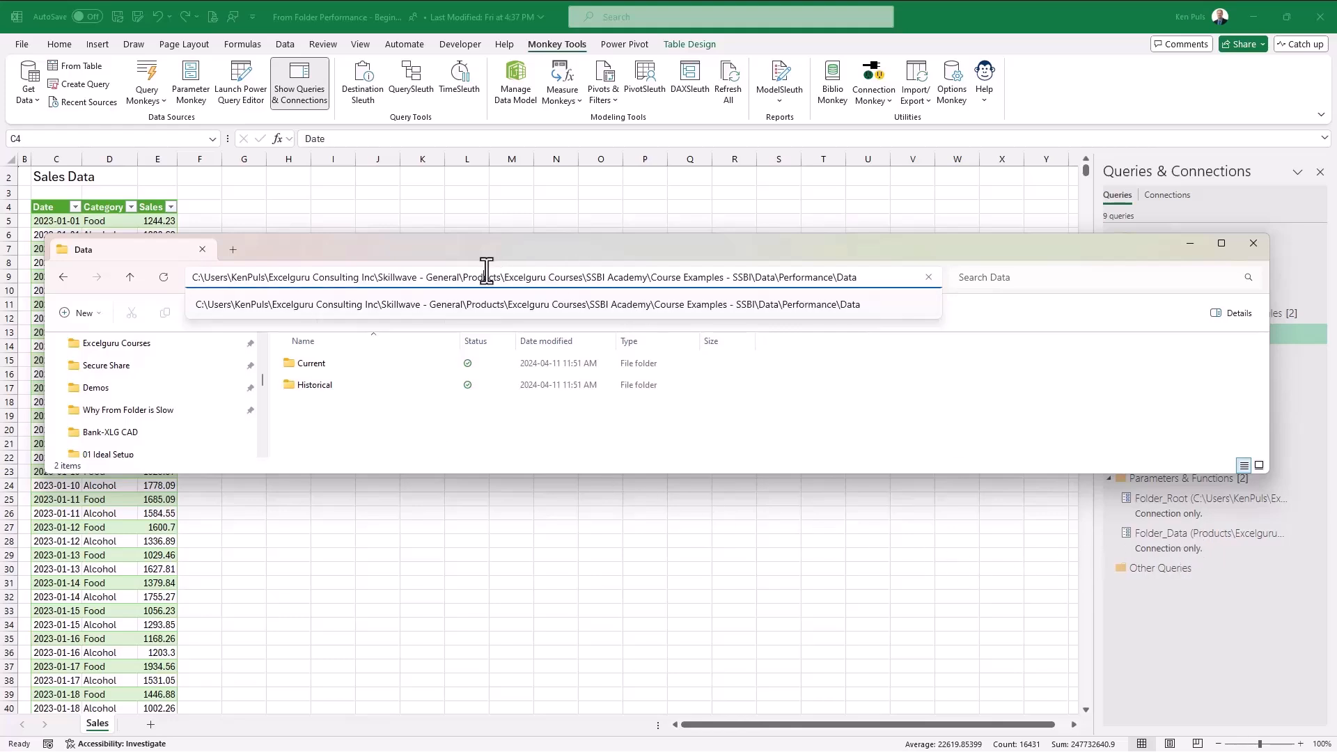
drag(466, 277, 857, 308)
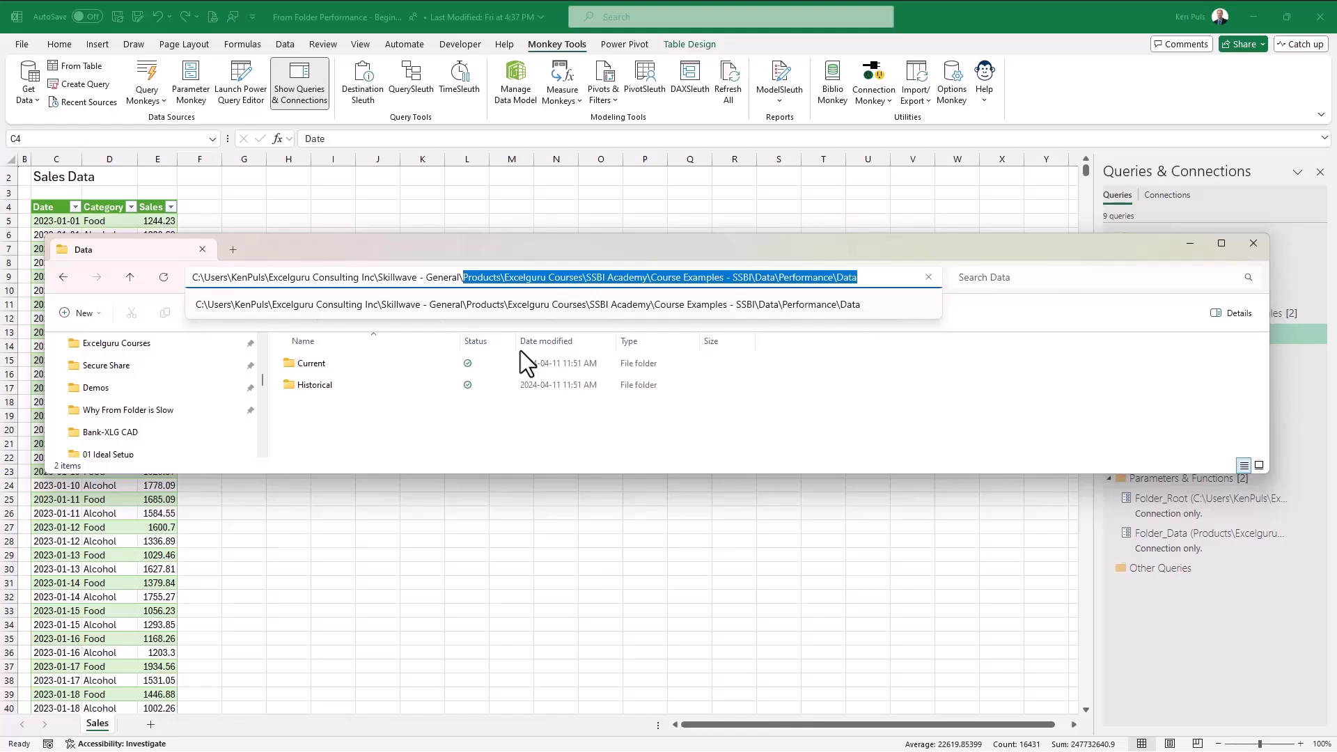
click(464, 277)
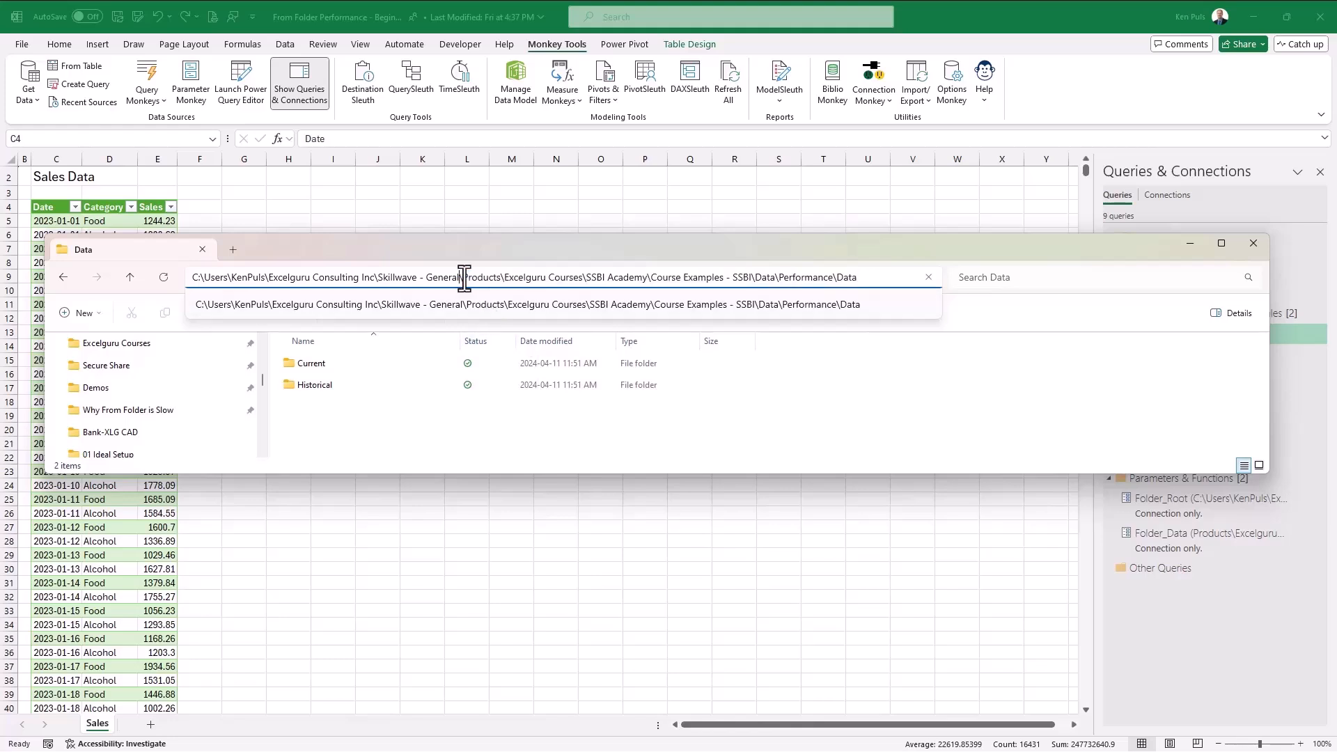
drag(464, 277, 187, 277)
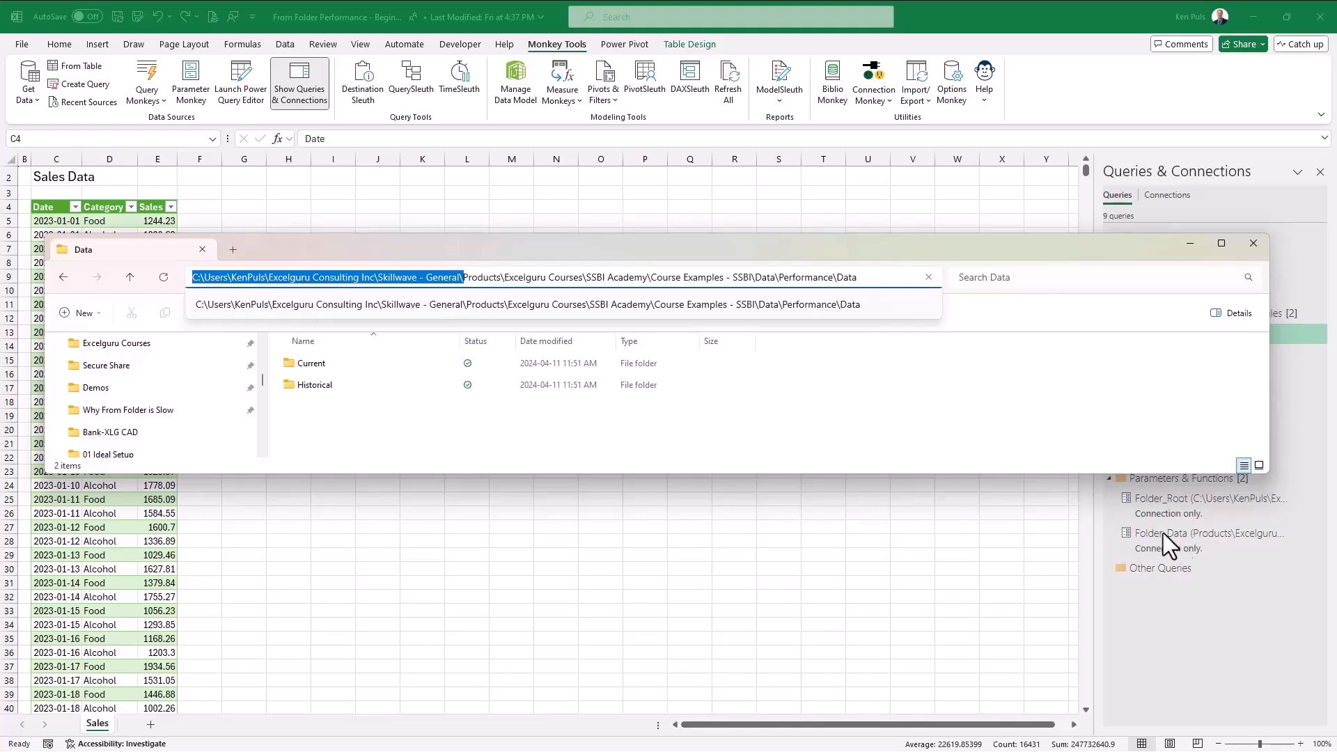
click(1024, 252)
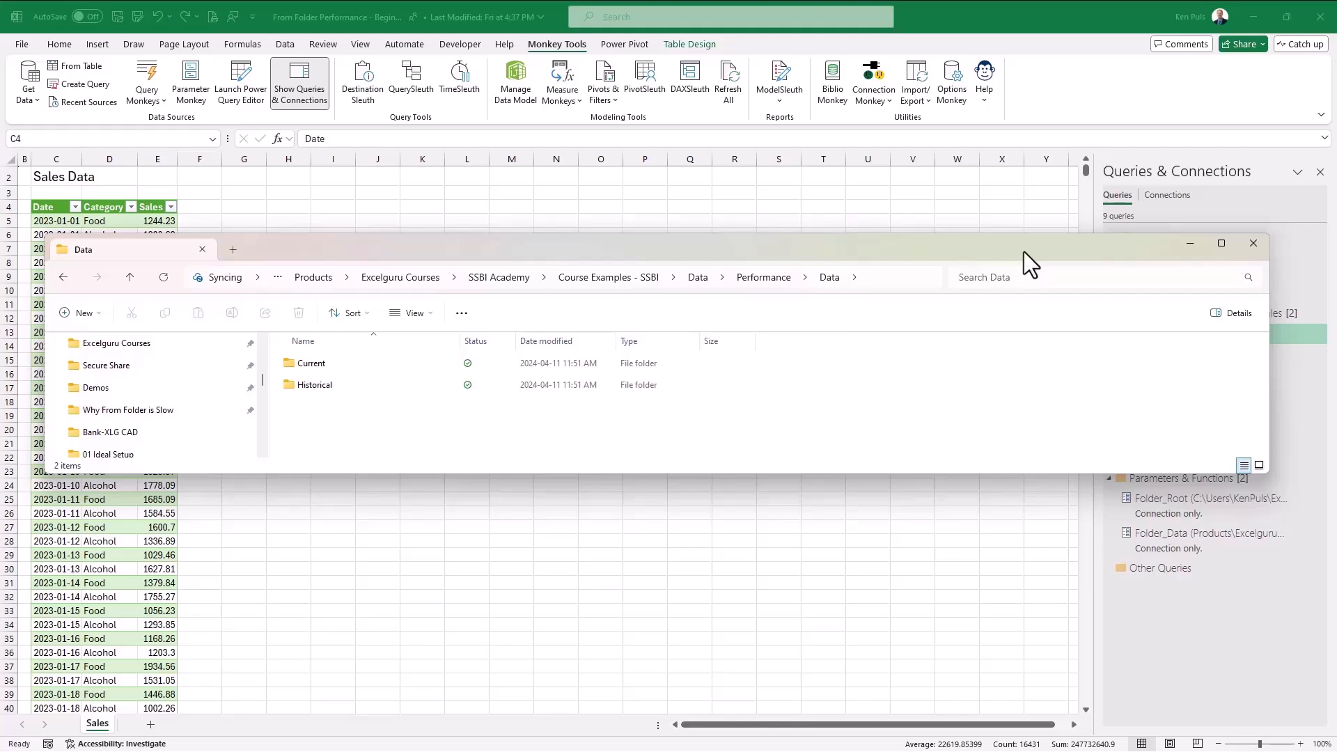
Switch back to Excel, open the FilesList query in the Power Query Editor, and review its Source and Removed Other Columns steps.
click(1054, 95)
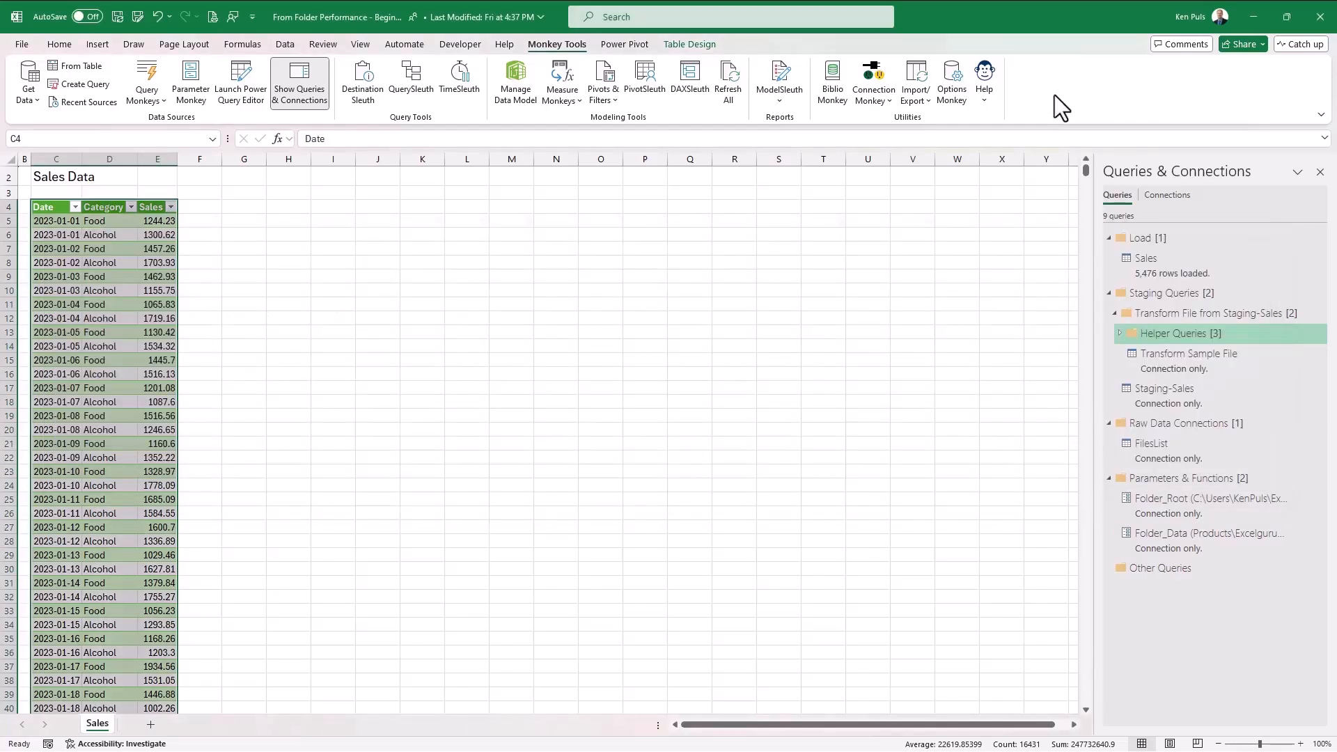
double_click(1171, 457)
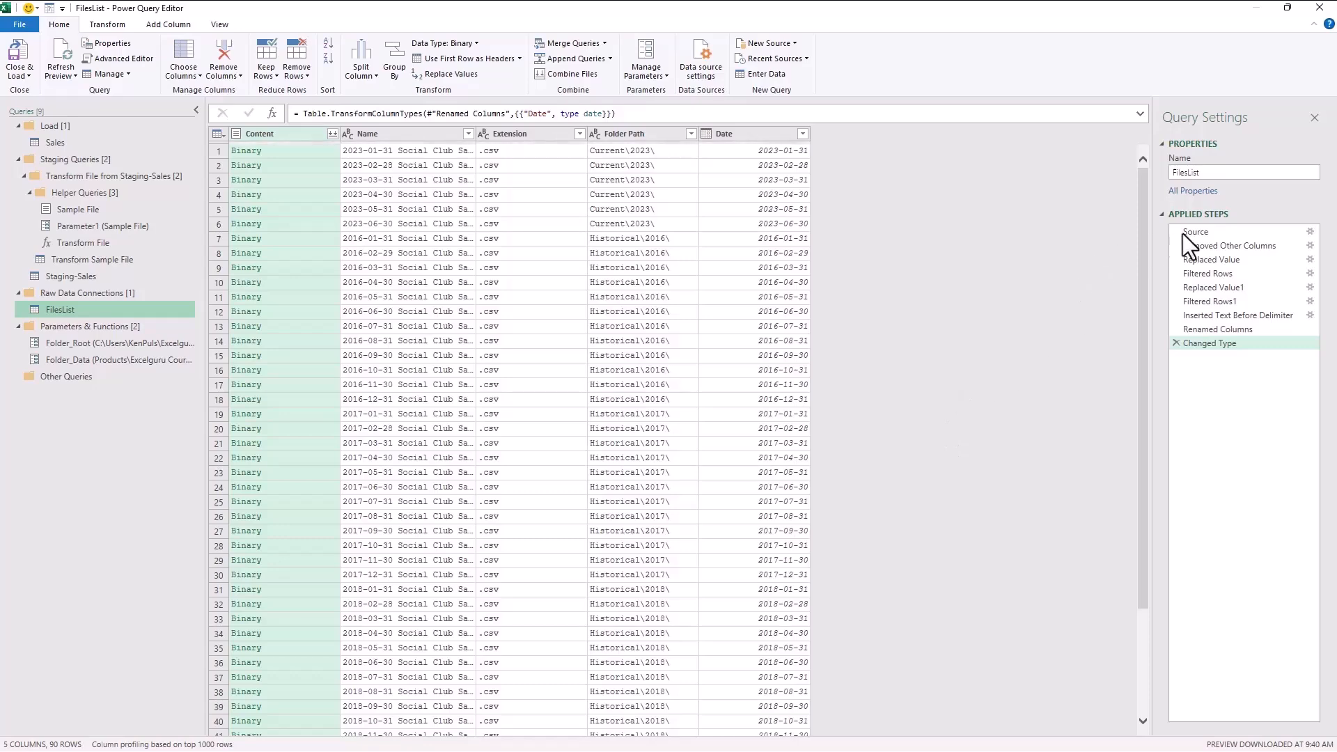
click(1207, 231)
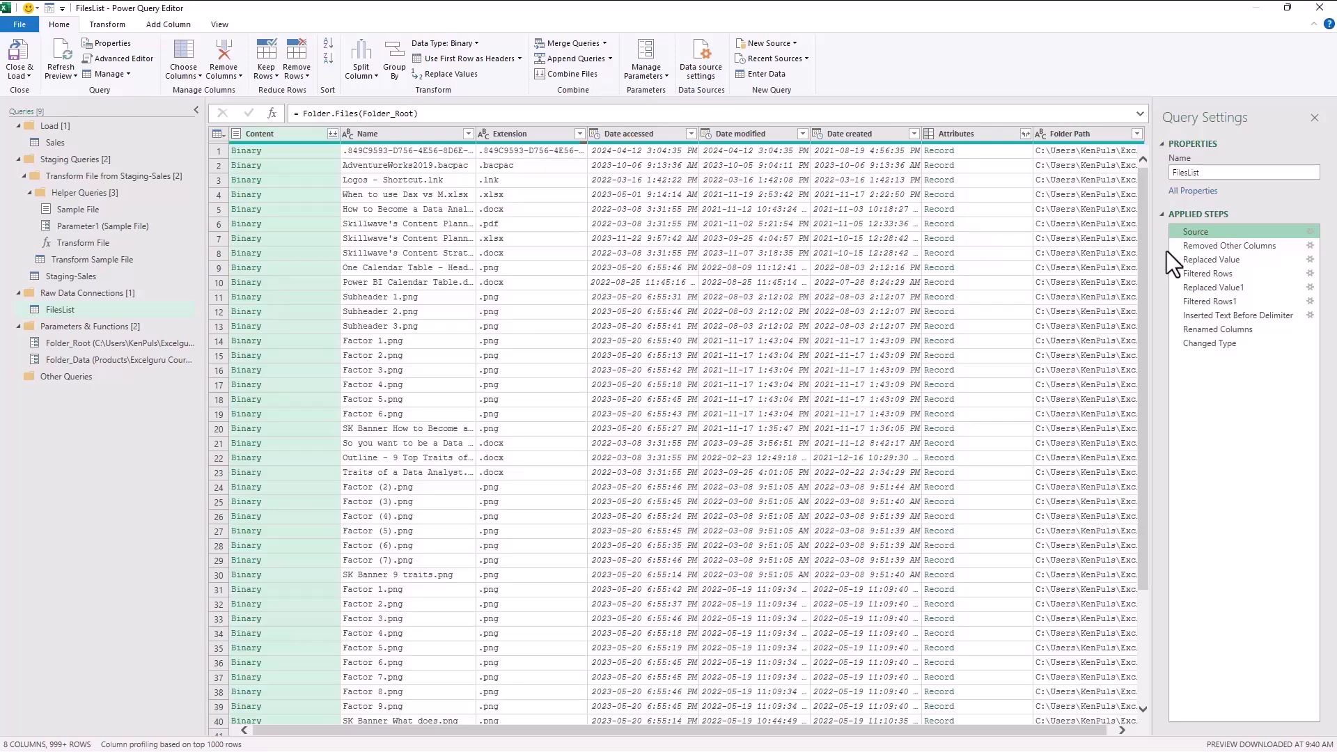
click(1204, 246)
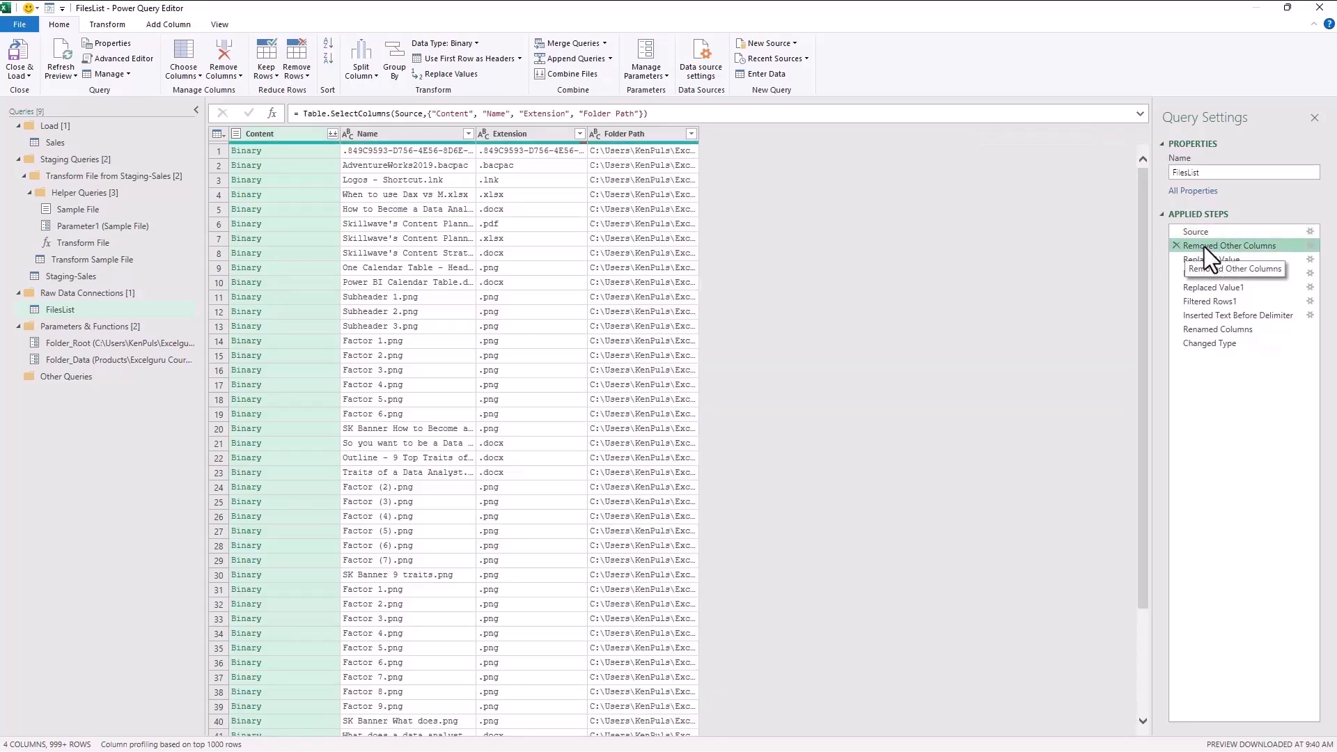
Review how the Replaced Value step removes the Folder_Root parameter from the Folder Path column, including its value type options.
right_click(646, 137)
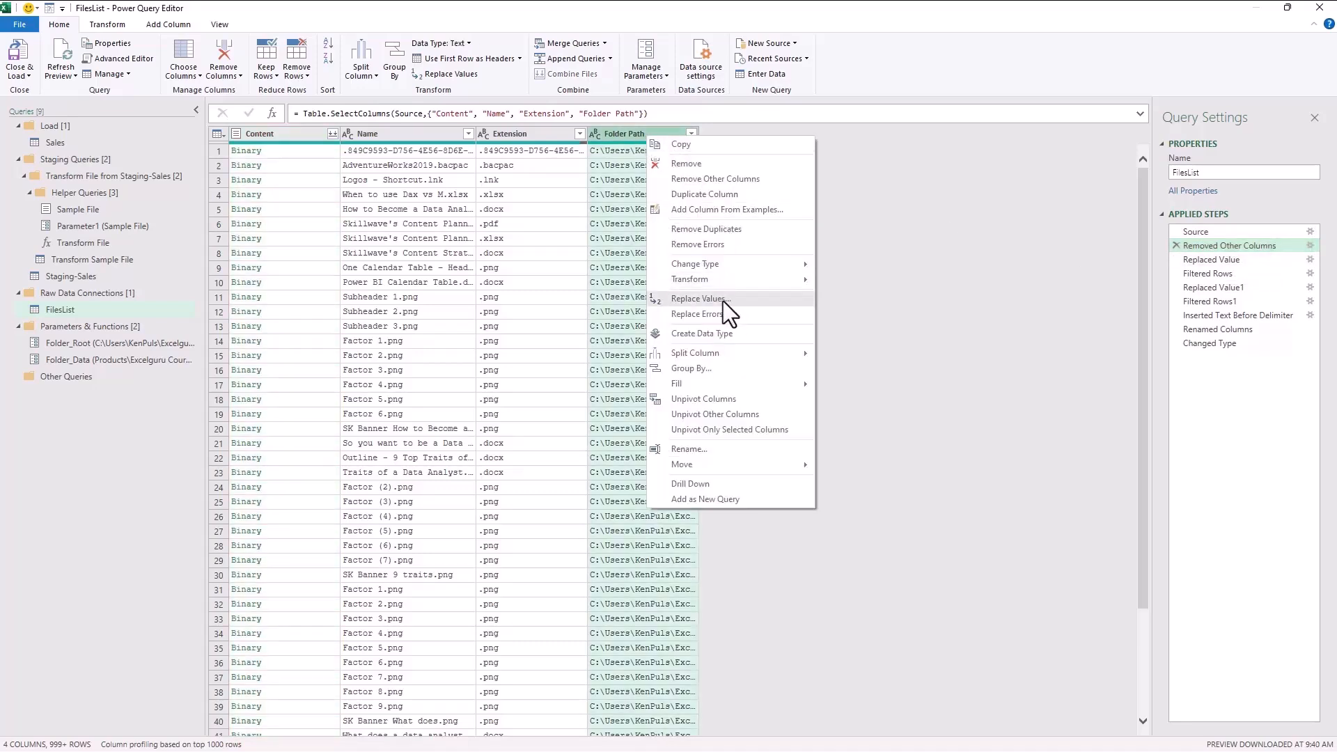
click(1242, 260)
click(1310, 259)
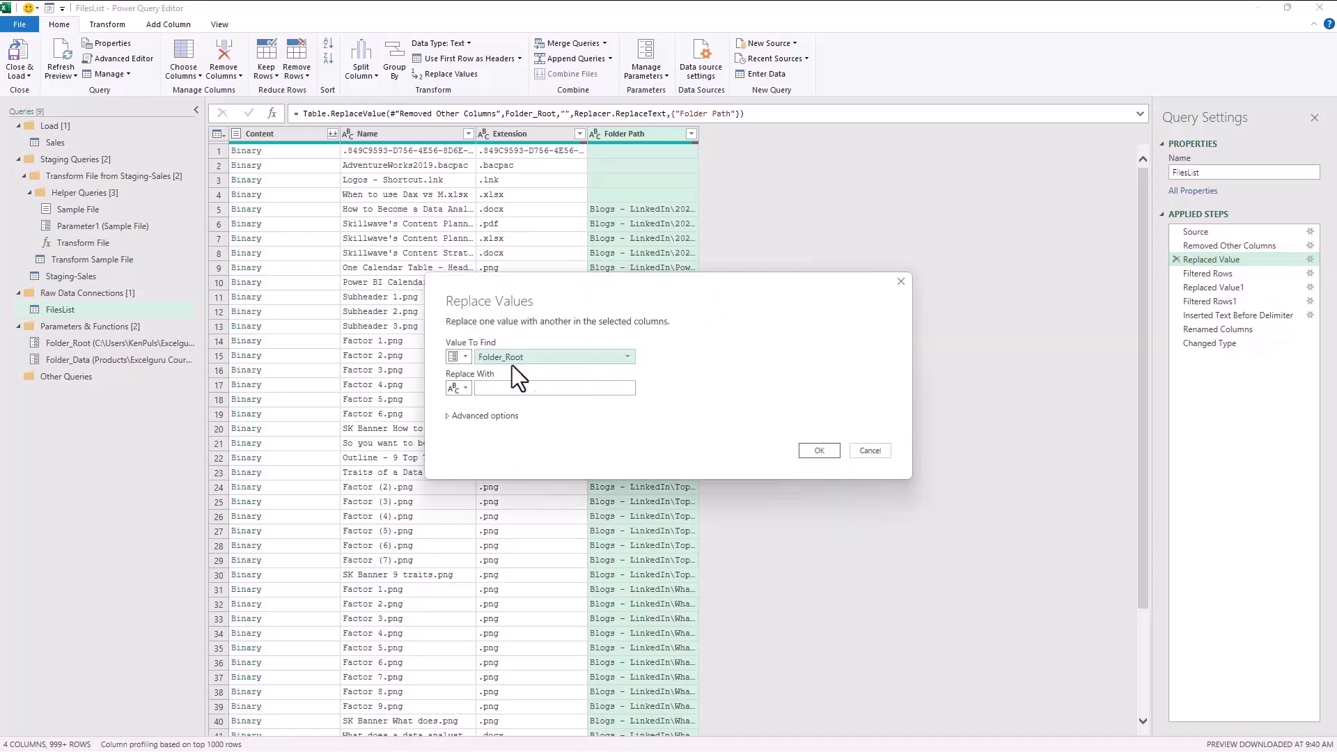
click(465, 358)
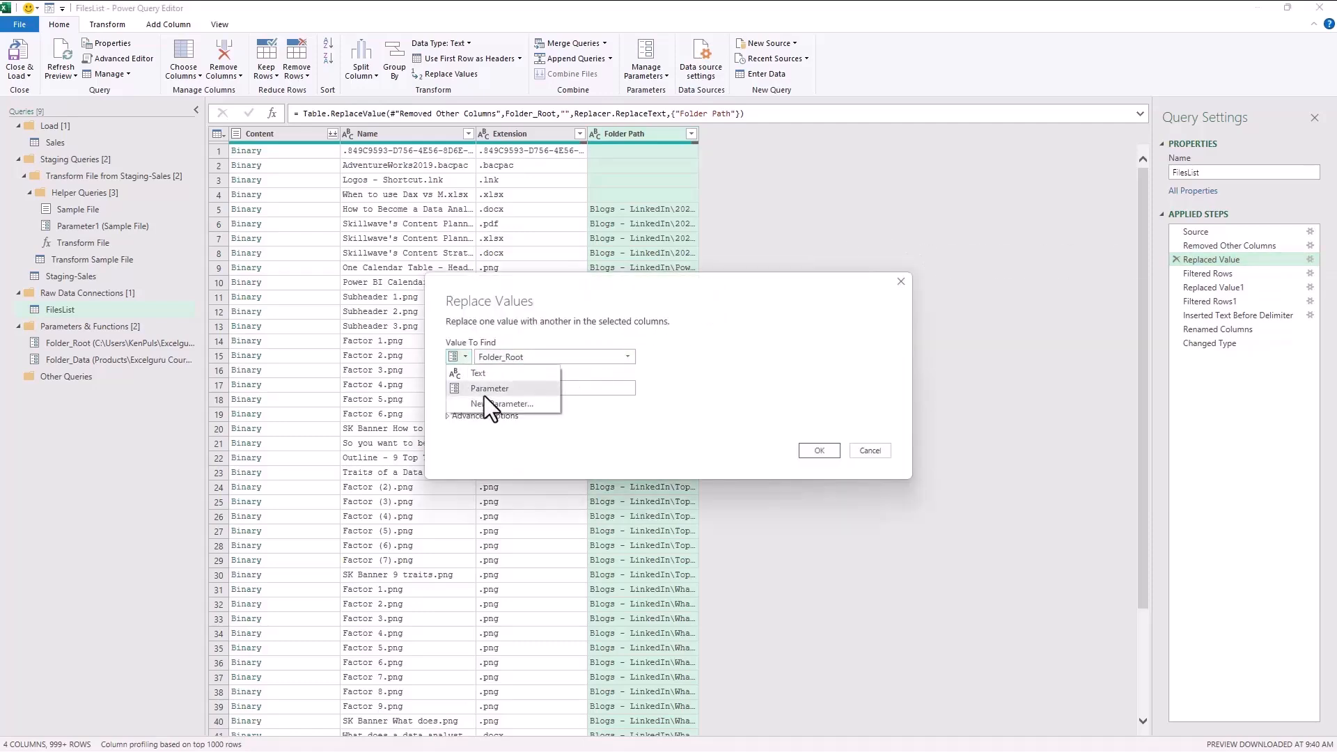
click(669, 363)
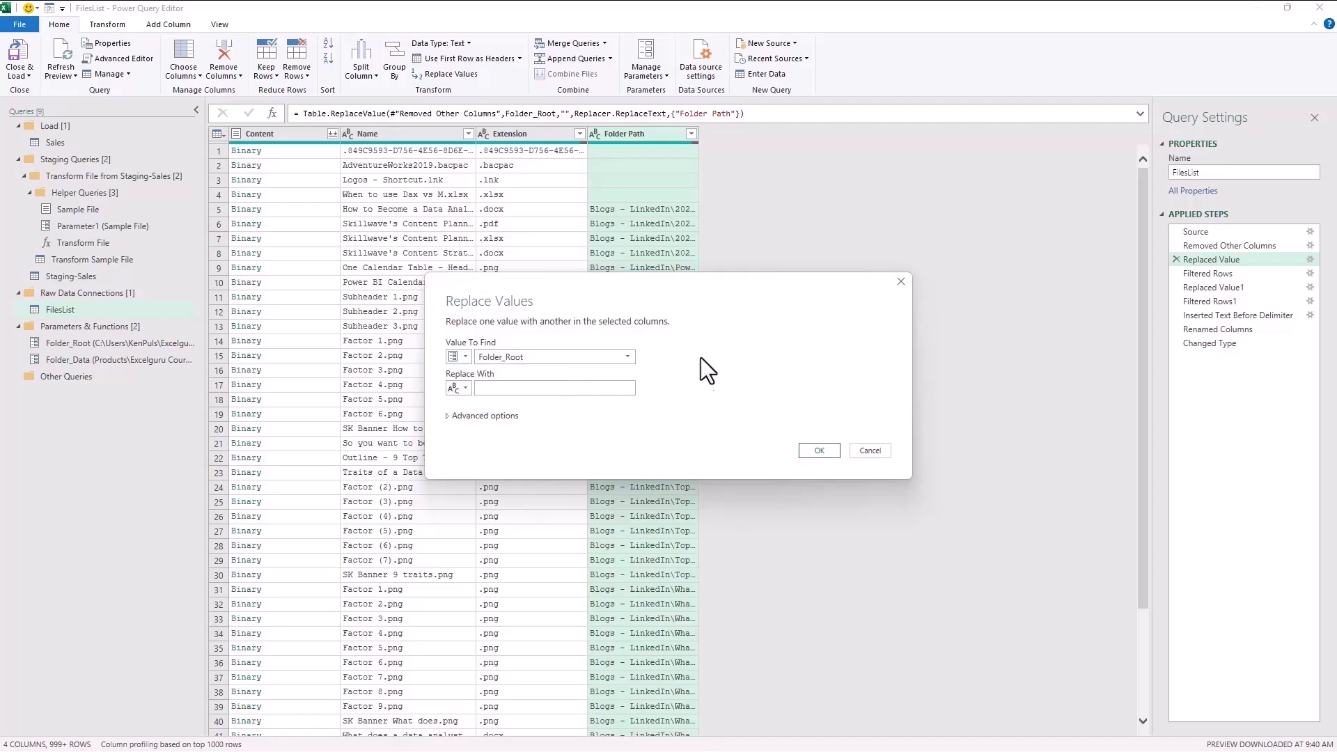
click(819, 450)
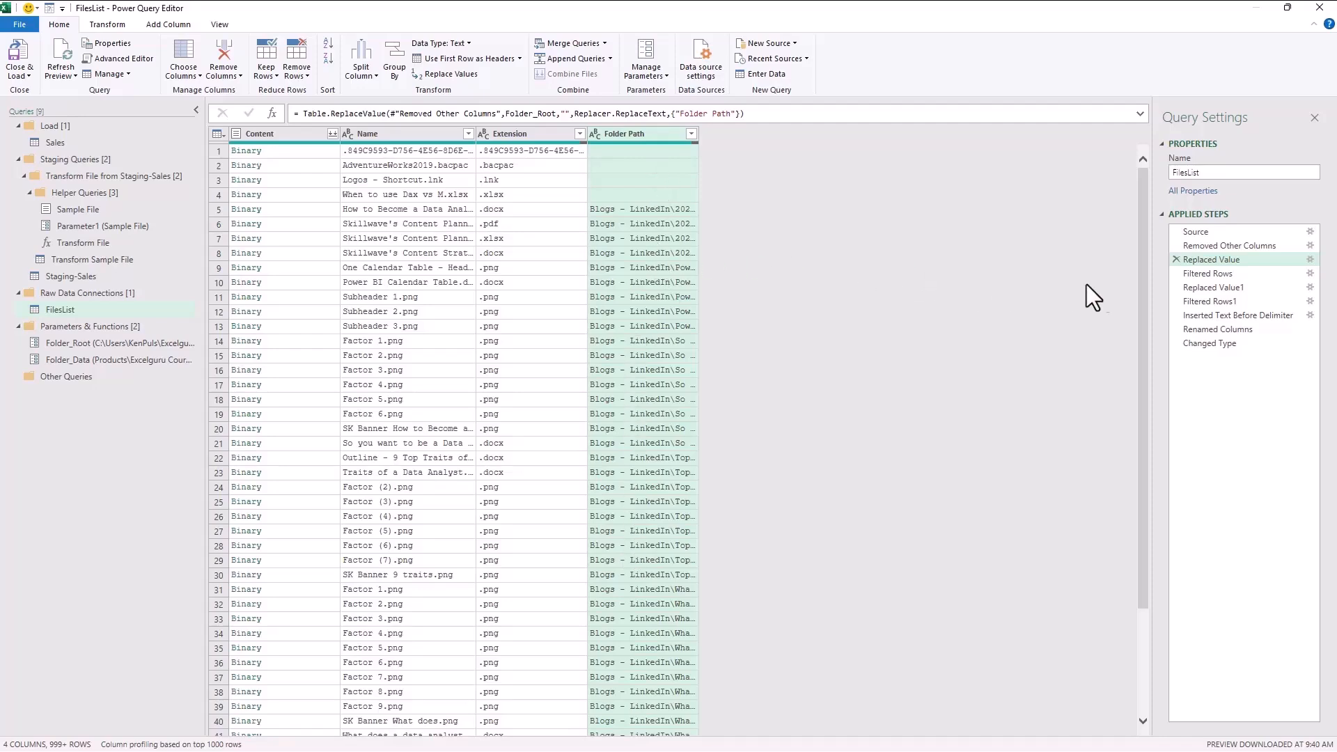
Review the Filtered Rows step's condition that keeps rows where Folder Path begins with the Folder_Data parameter.
click(1217, 276)
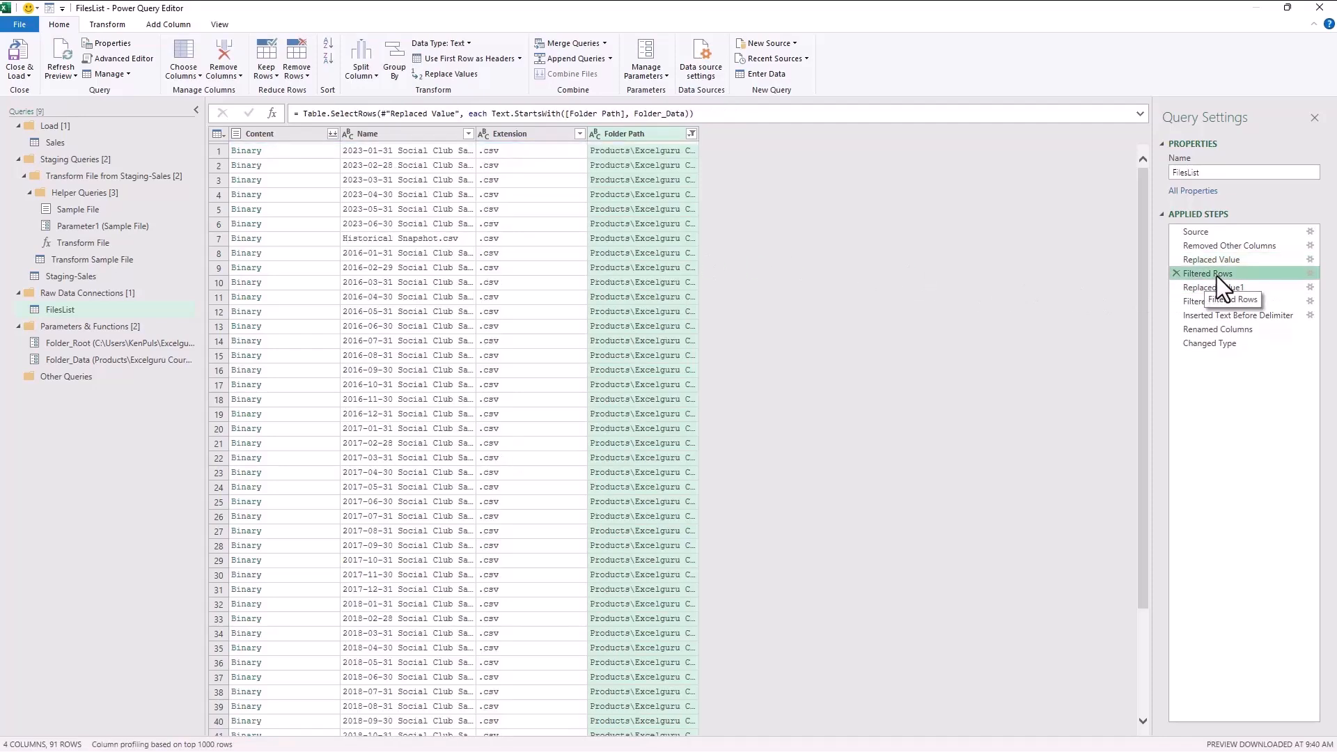
click(1309, 273)
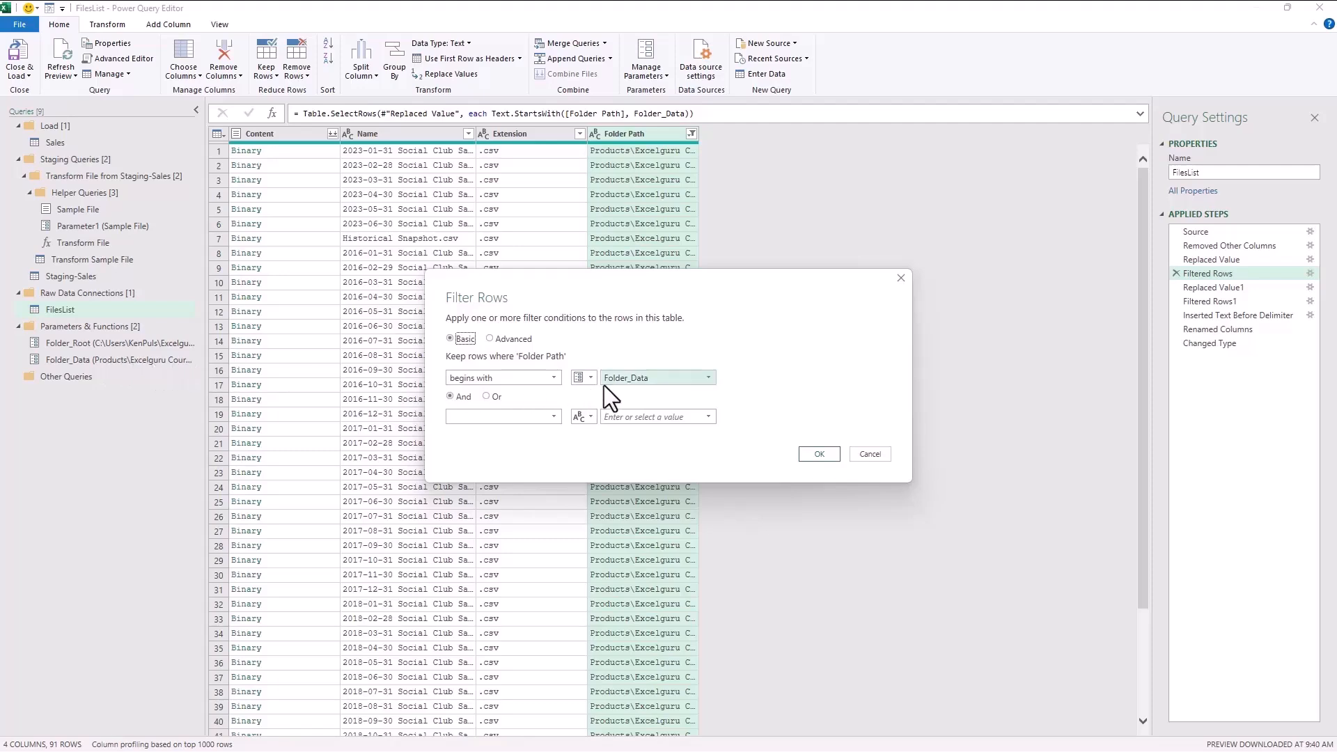
click(819, 454)
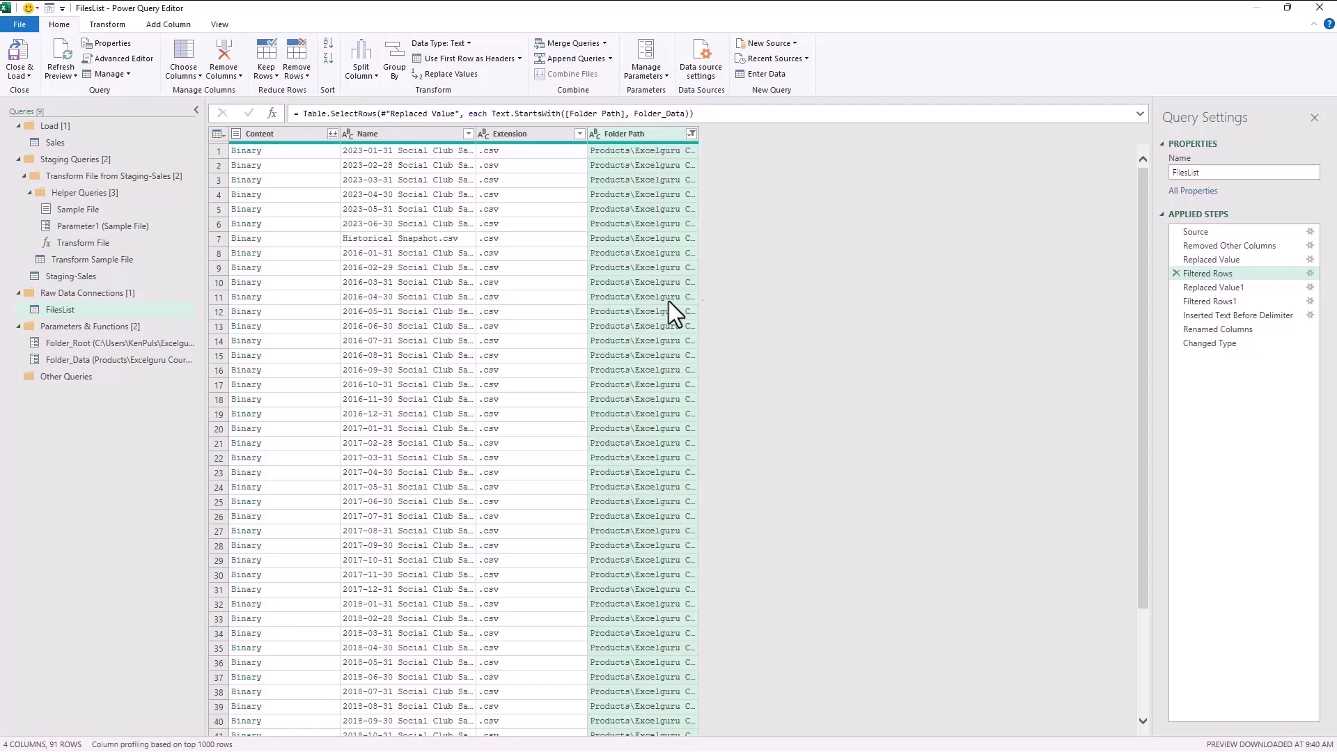
Review the Replaced Value1 step's settings that replace the Folder_Data parameter with nothing in the Folder Path column.
click(1205, 287)
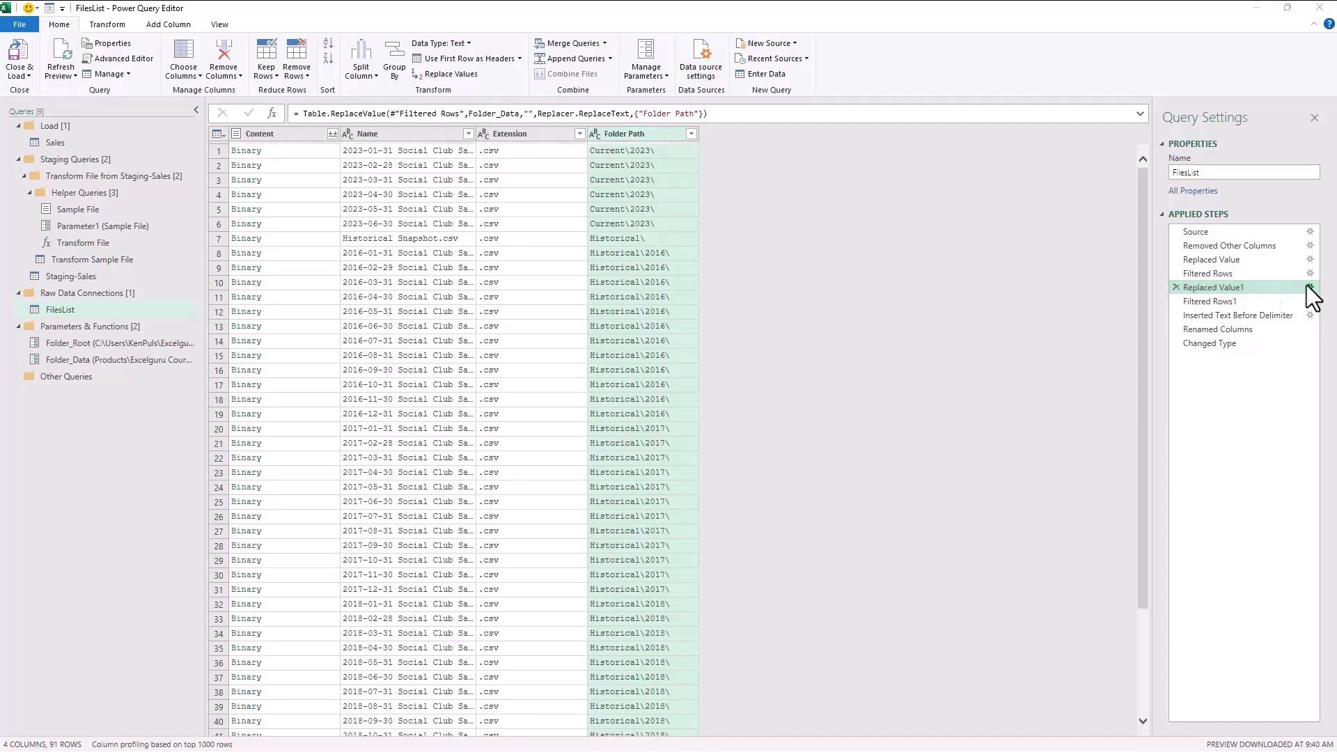
click(1309, 287)
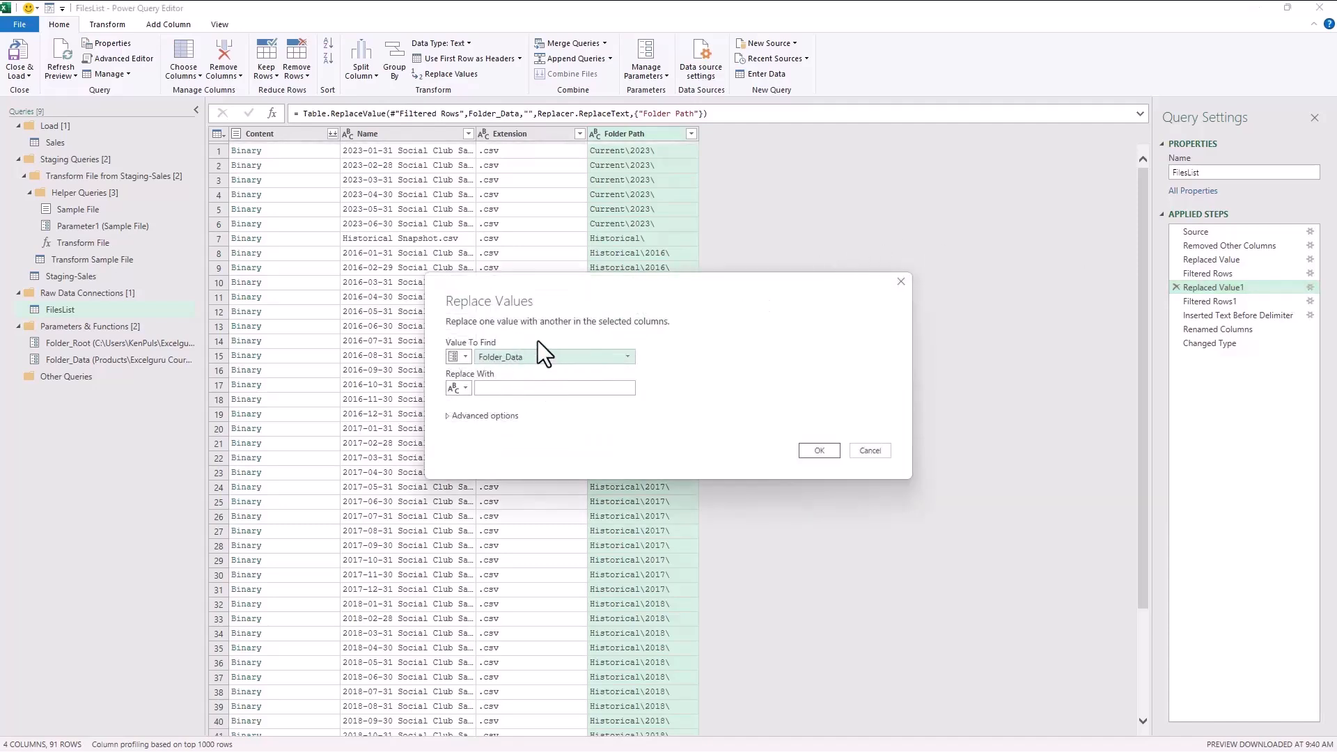
click(887, 450)
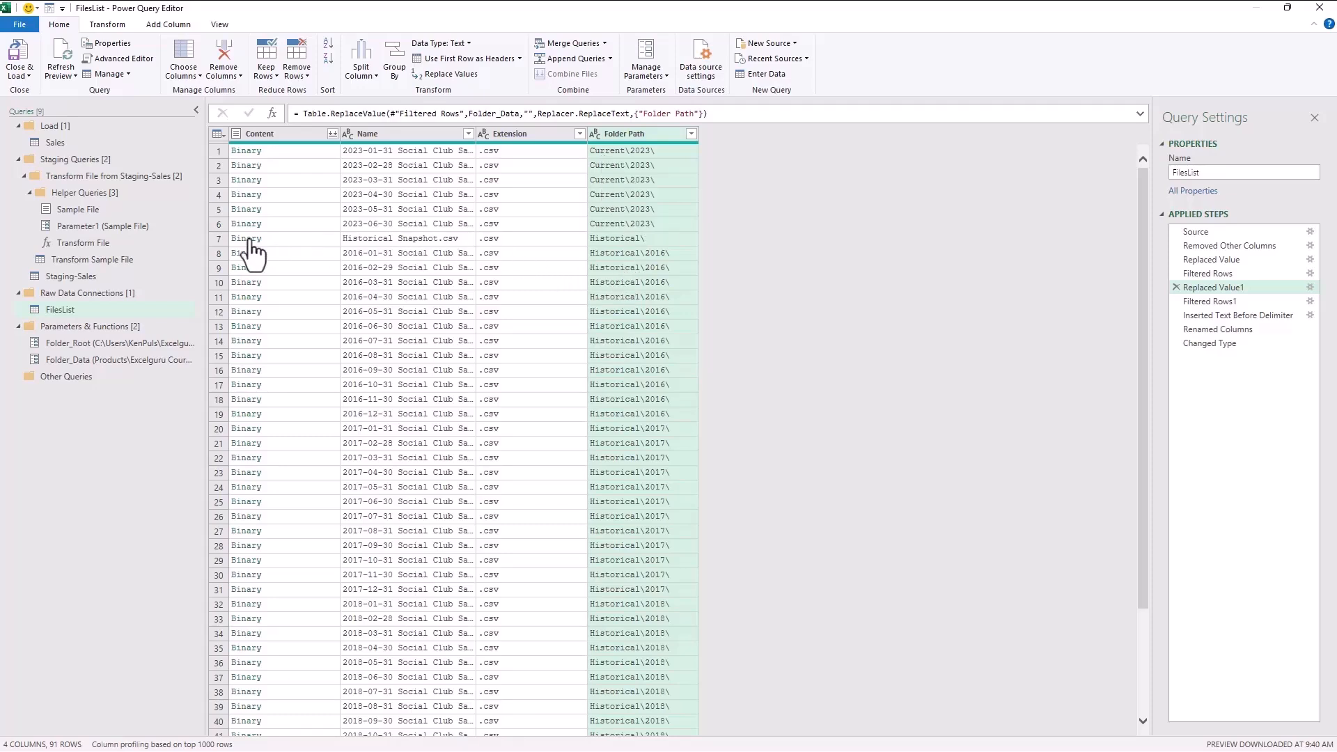
Inspect the Historical Snapshot.csv row and the Filtered Rows1 condition that keeps names not containing "Snapshot".
click(221, 238)
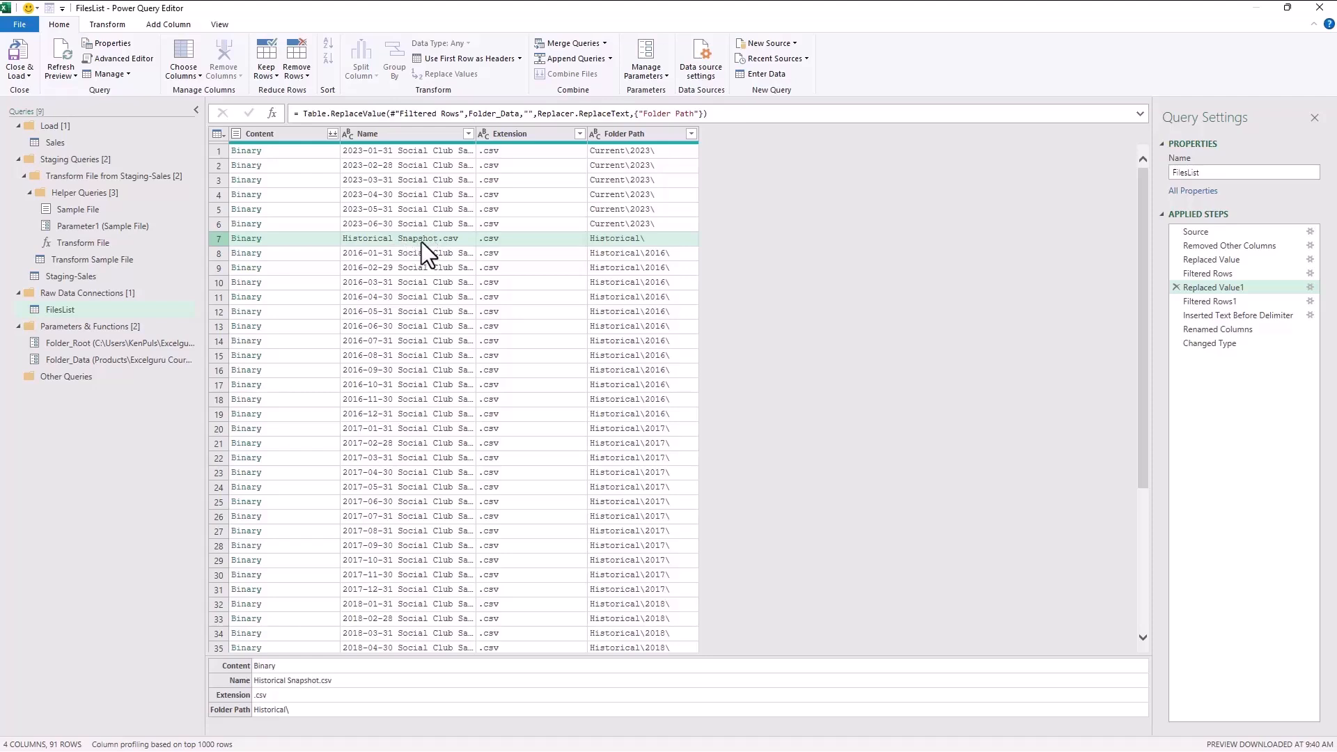
click(1263, 301)
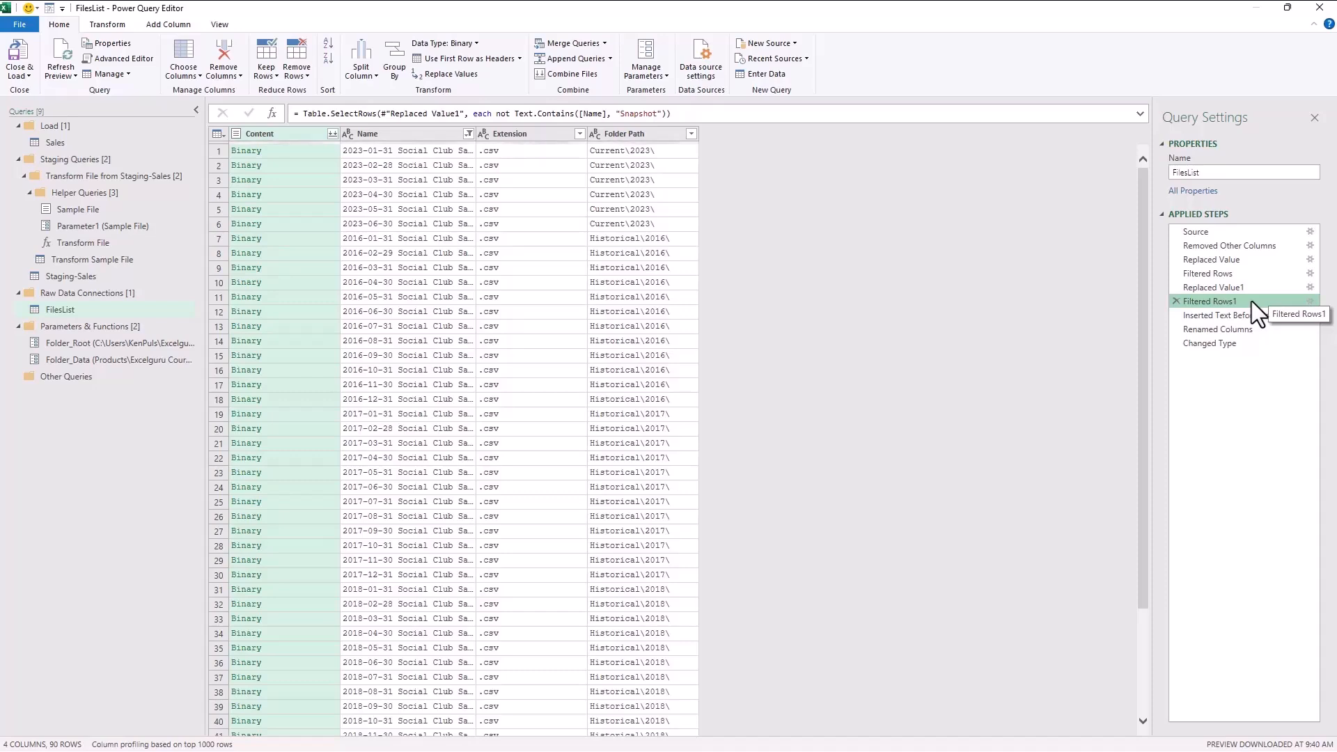
click(1309, 301)
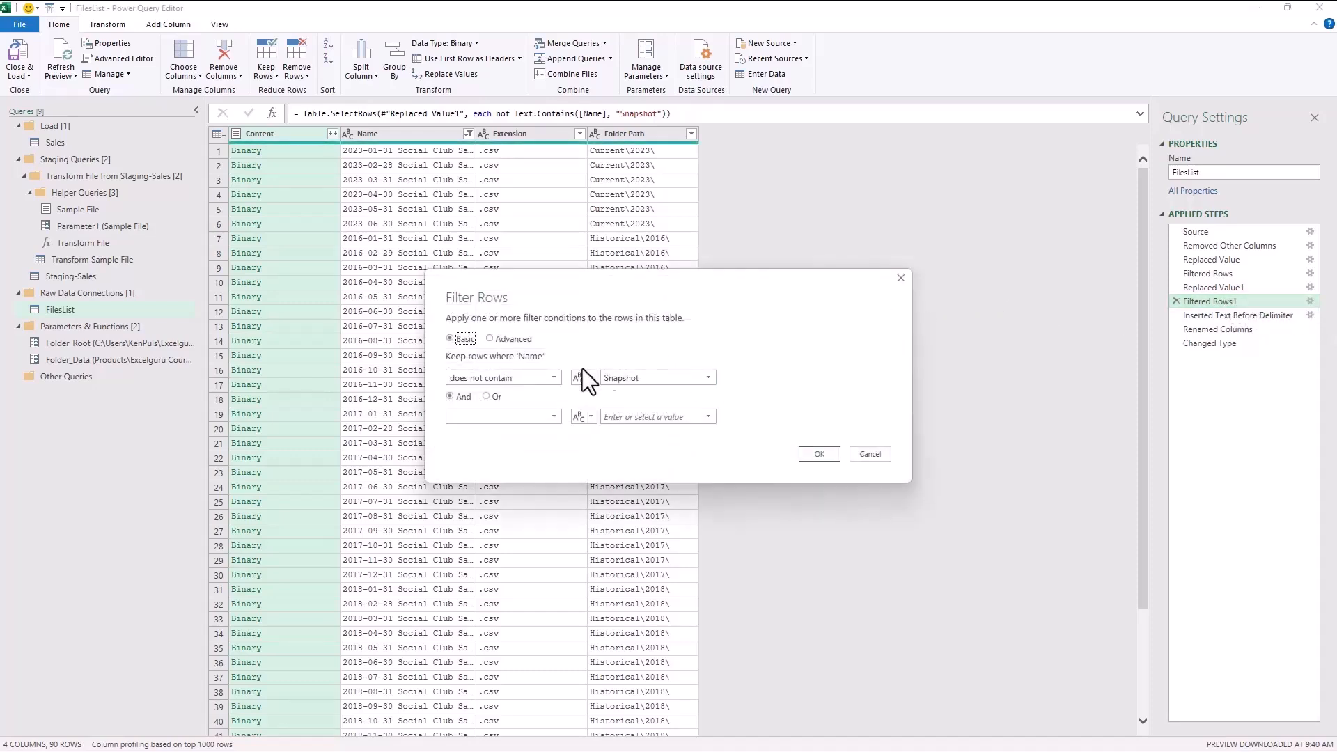
click(862, 453)
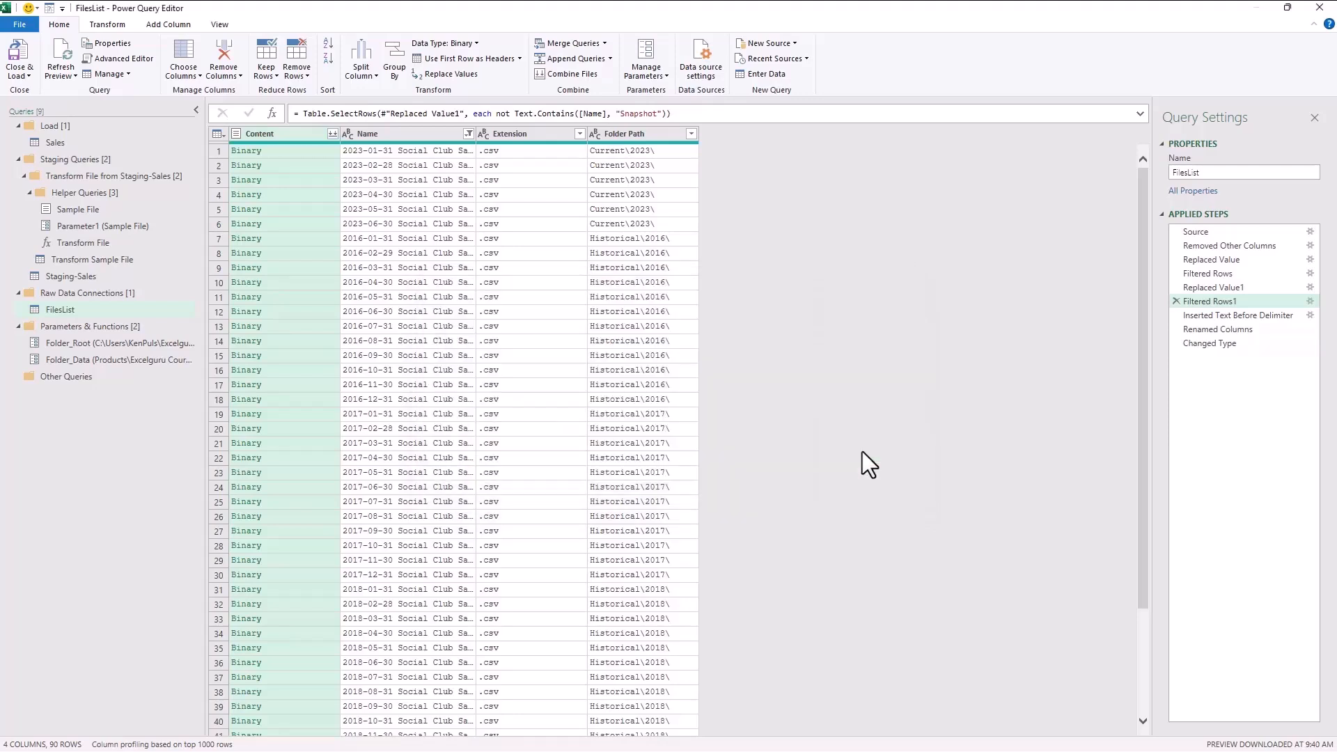
Review the extraction options for the Name column and the steps that insert text before the delimiter, rename it Date and change its type.
click(428, 135)
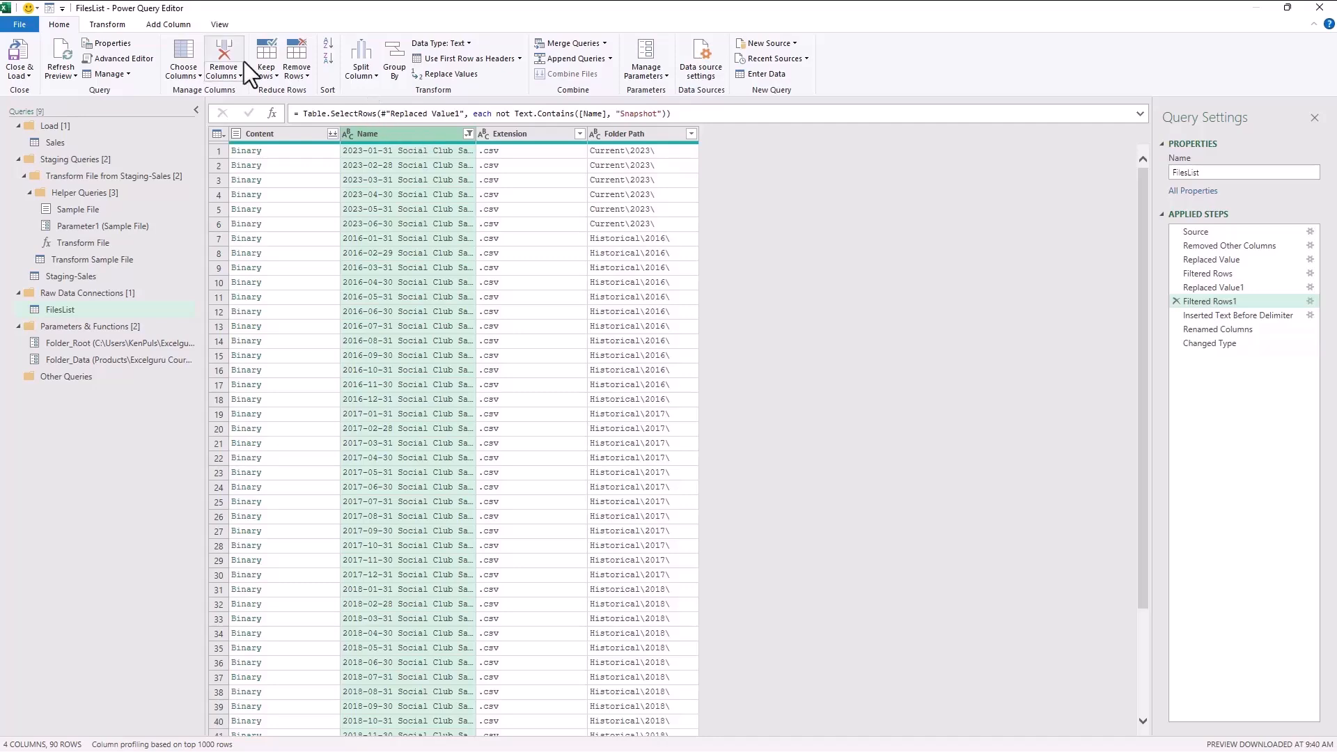
click(164, 25)
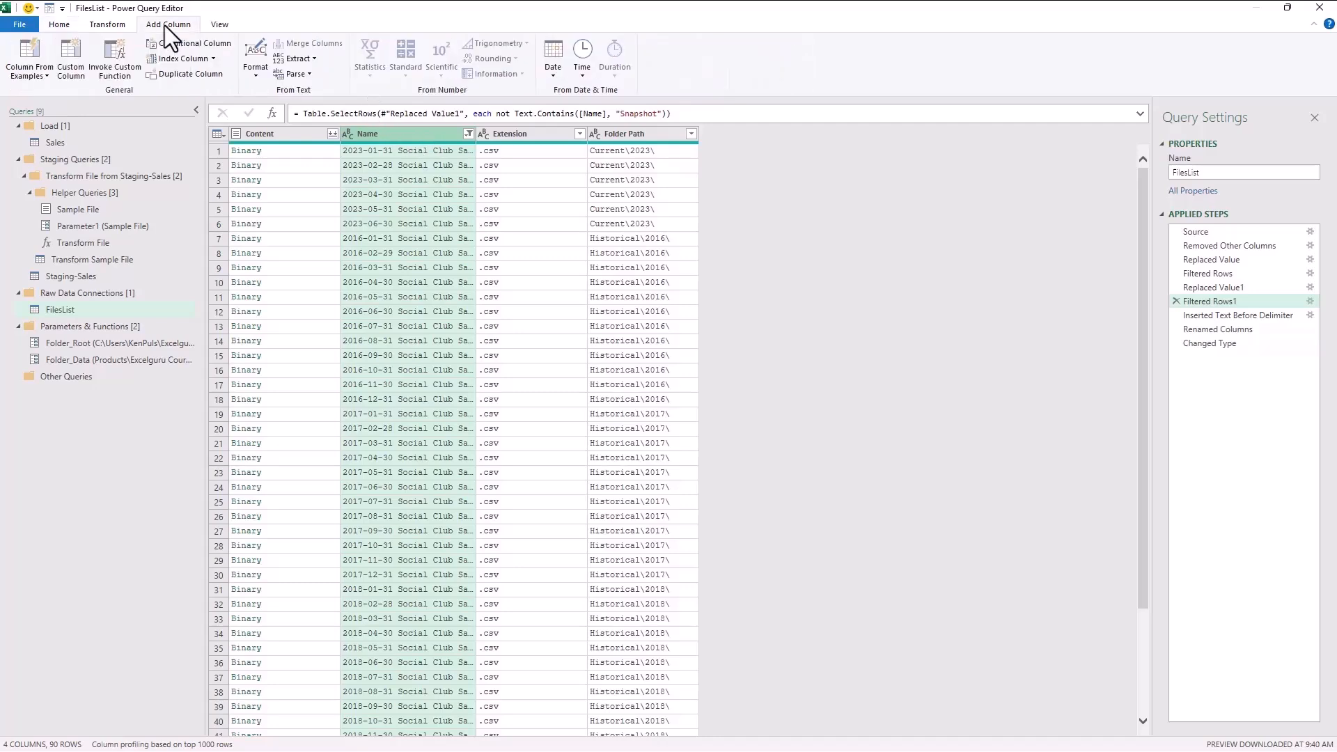
click(302, 60)
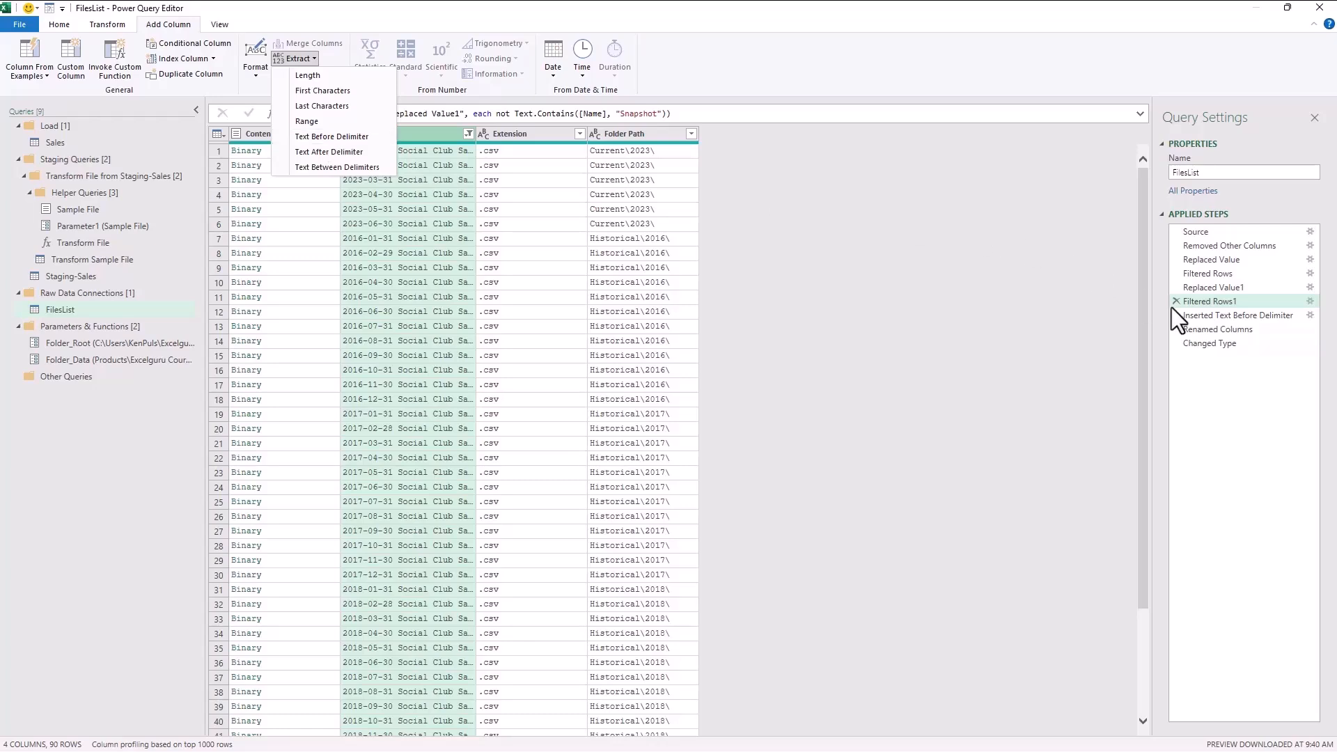
click(1230, 319)
click(1229, 317)
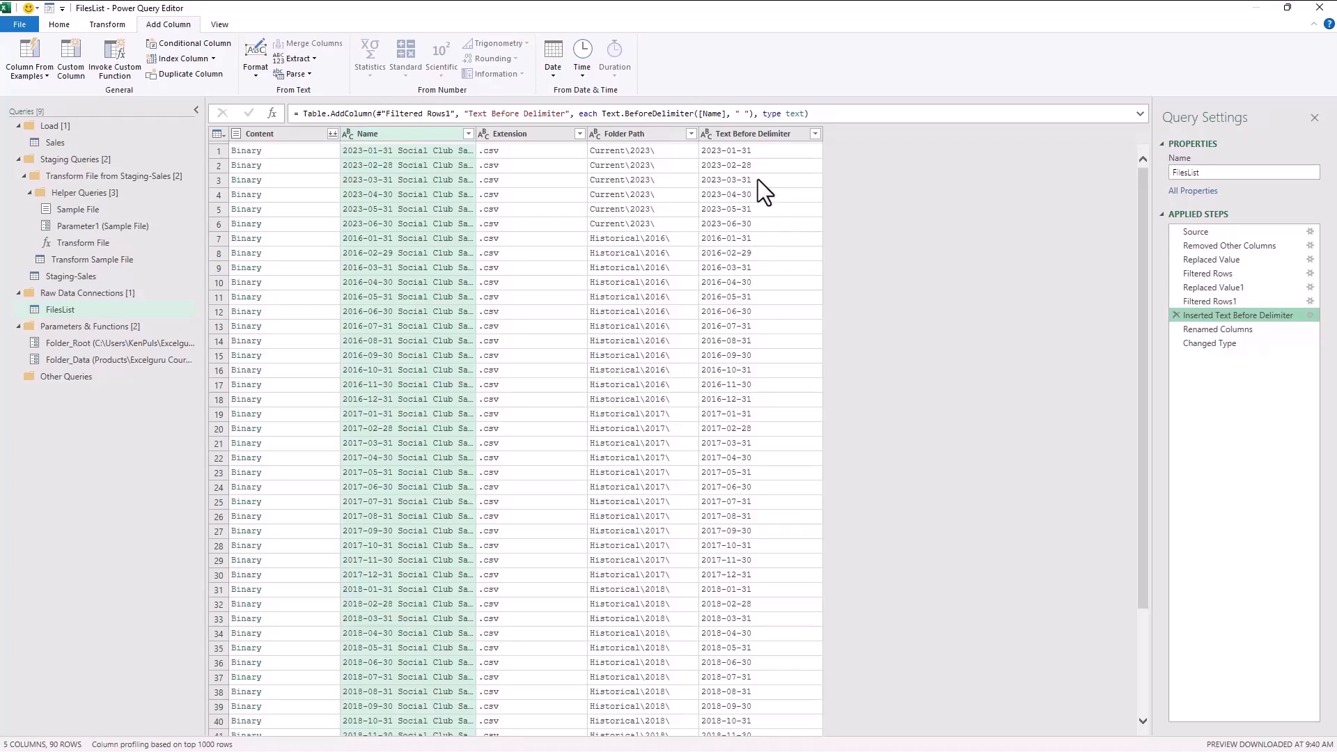
click(1232, 334)
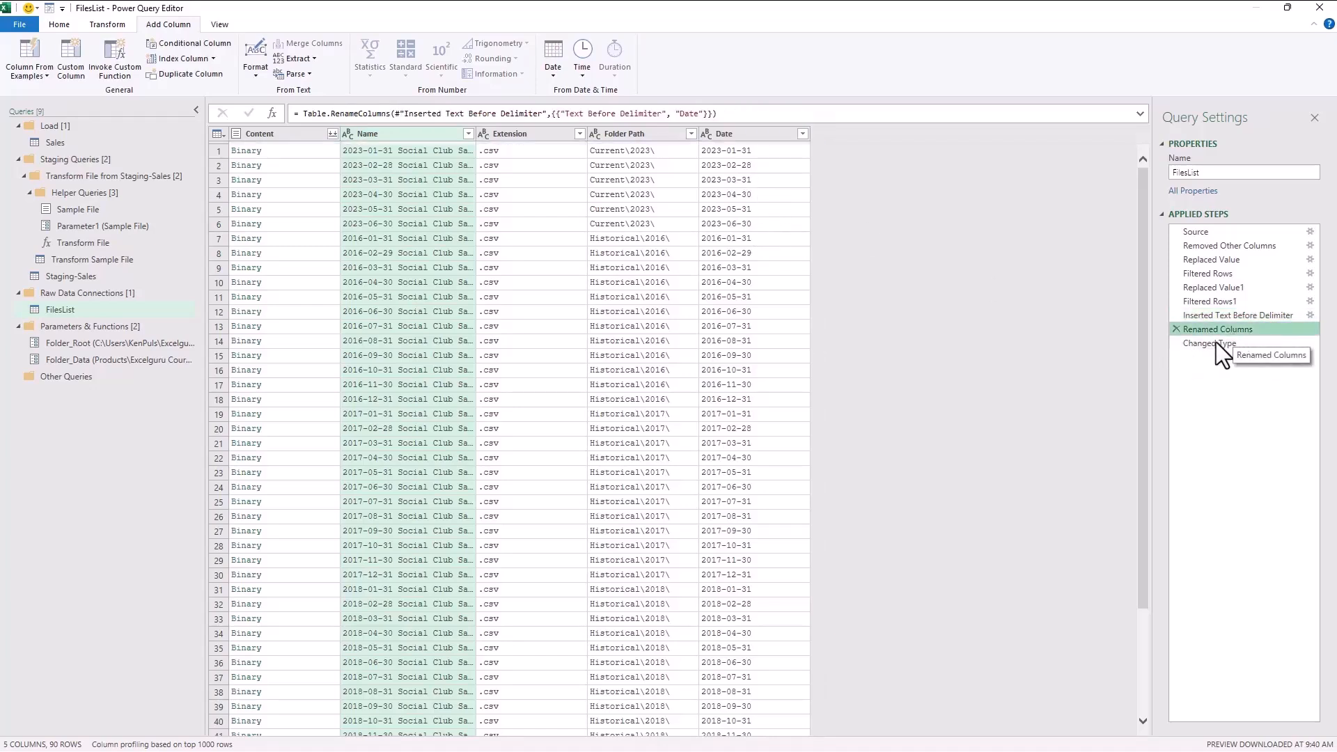
click(1209, 344)
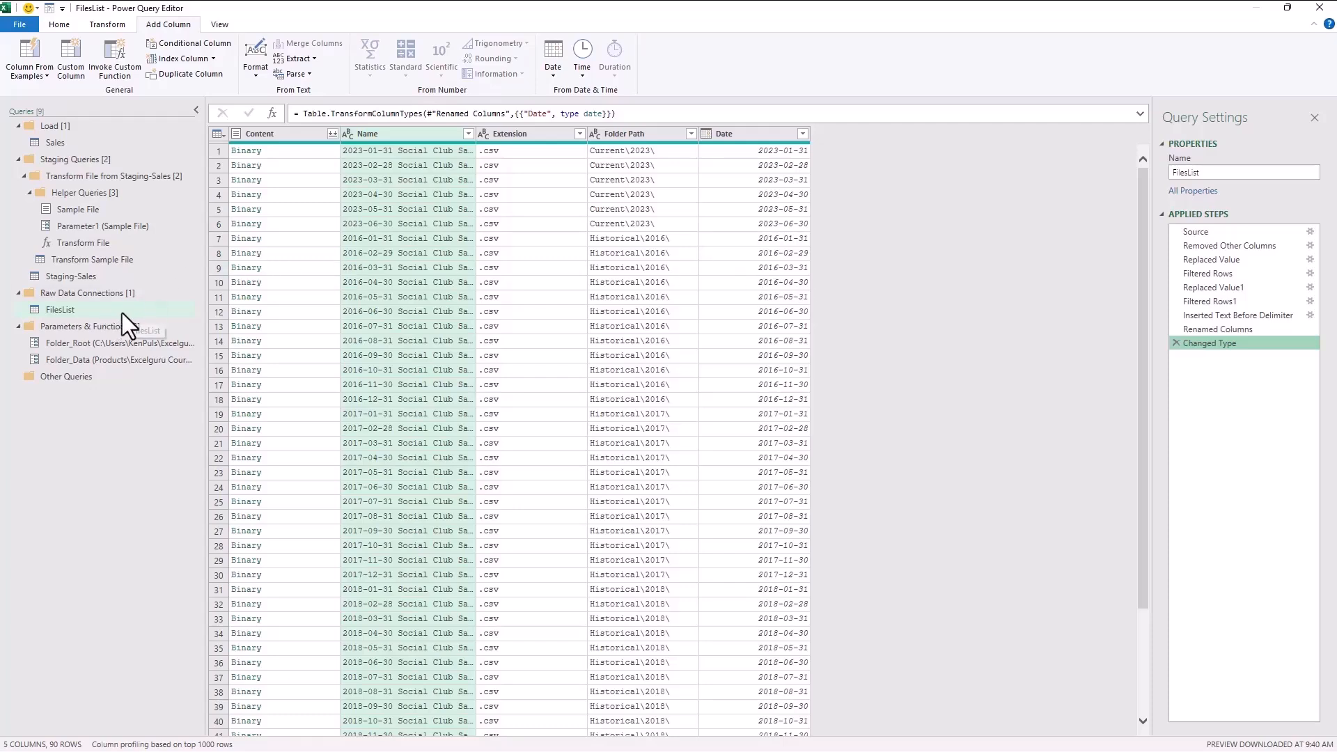
View the Staging-Sales query and inspect its Source step, including the Content column of the referenced FilesList table.
click(72, 277)
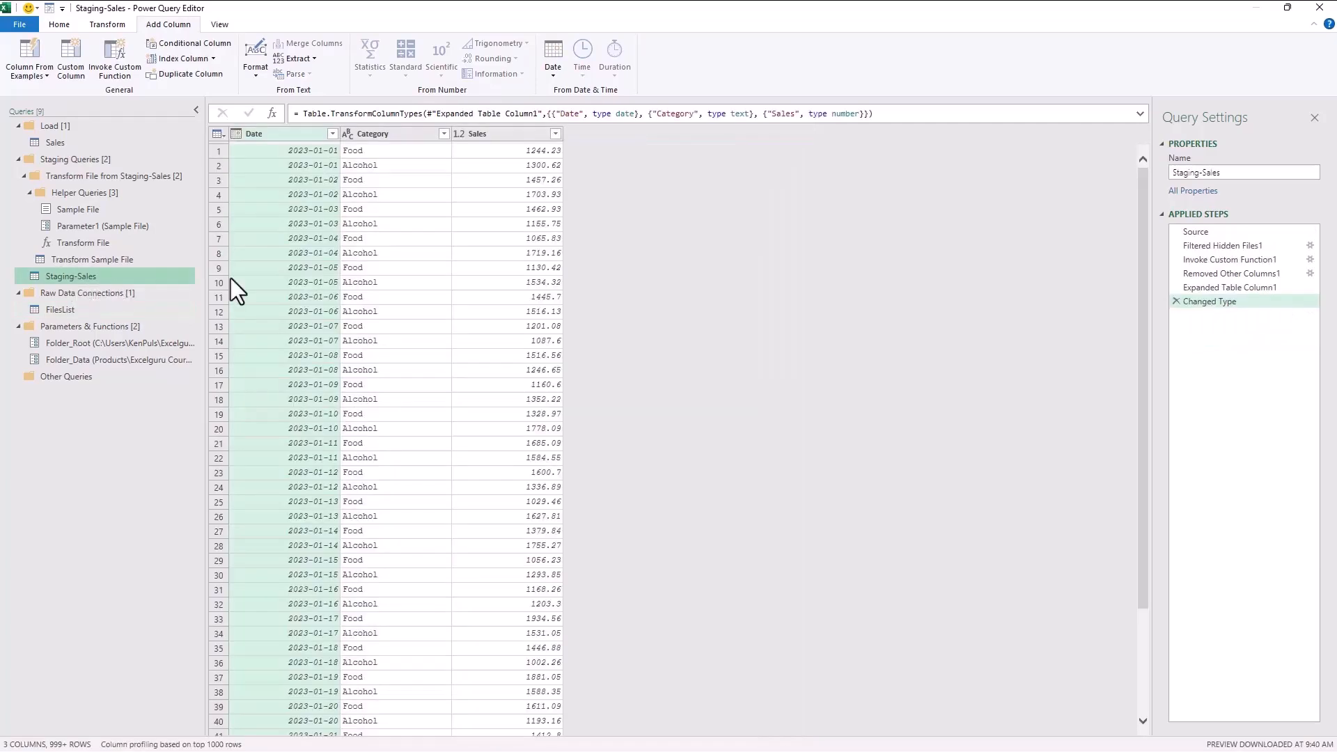
click(1206, 232)
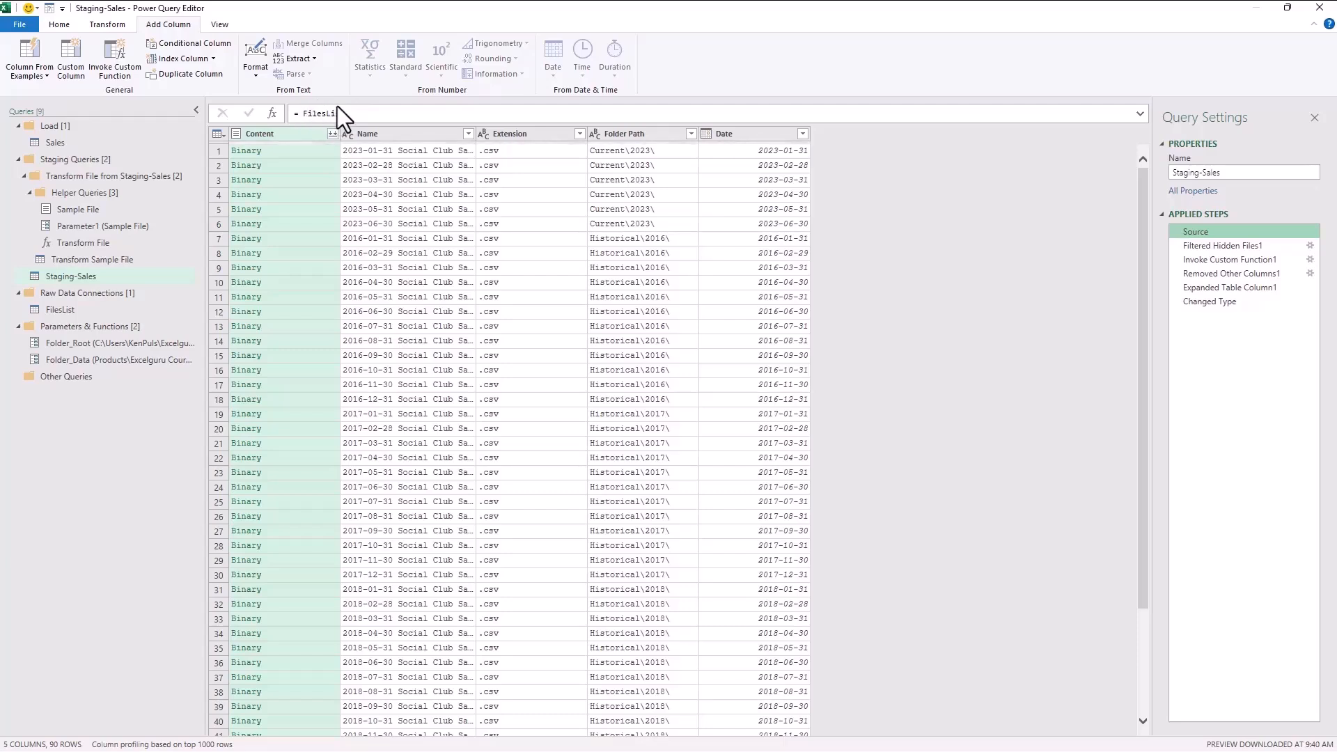
click(333, 134)
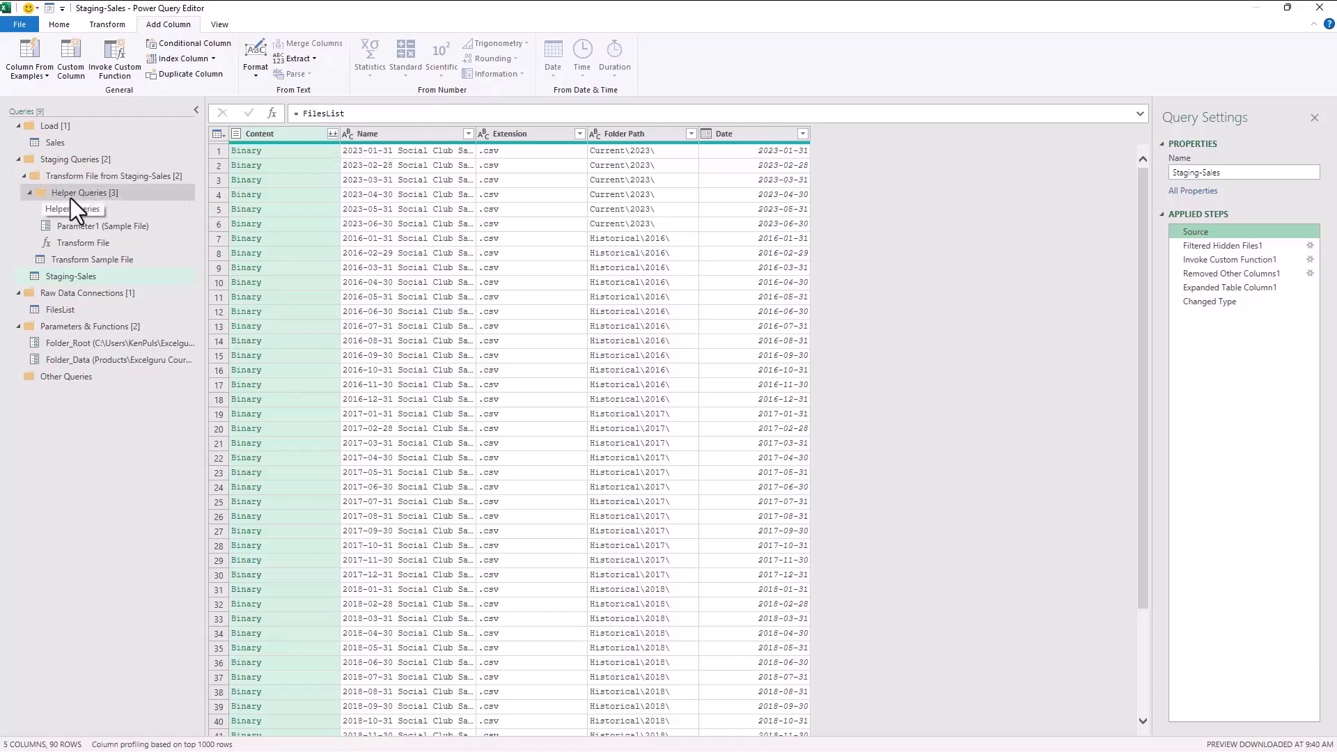
Collapse the Helper Queries group and inspect Transform Sample File's Source, Removed Top Rows and Promoted Headers steps.
click(29, 191)
click(29, 191)
click(101, 208)
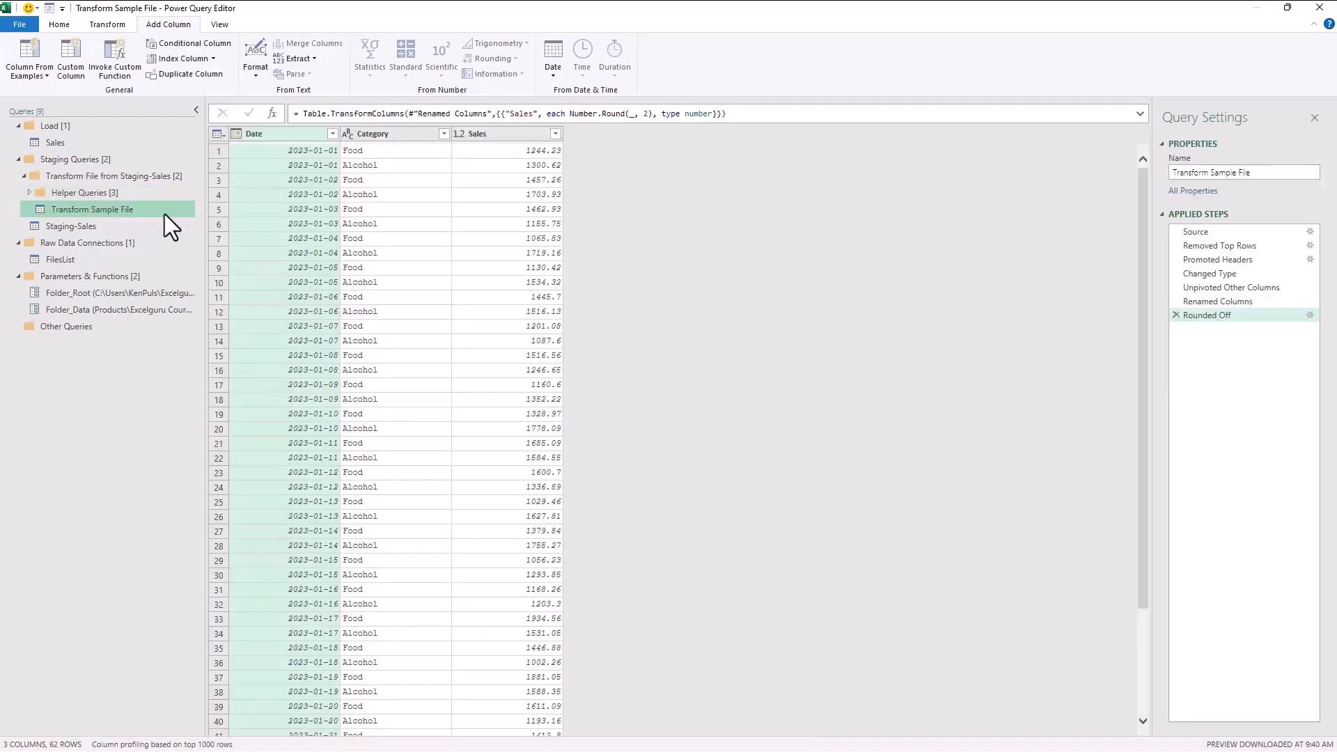
click(1194, 233)
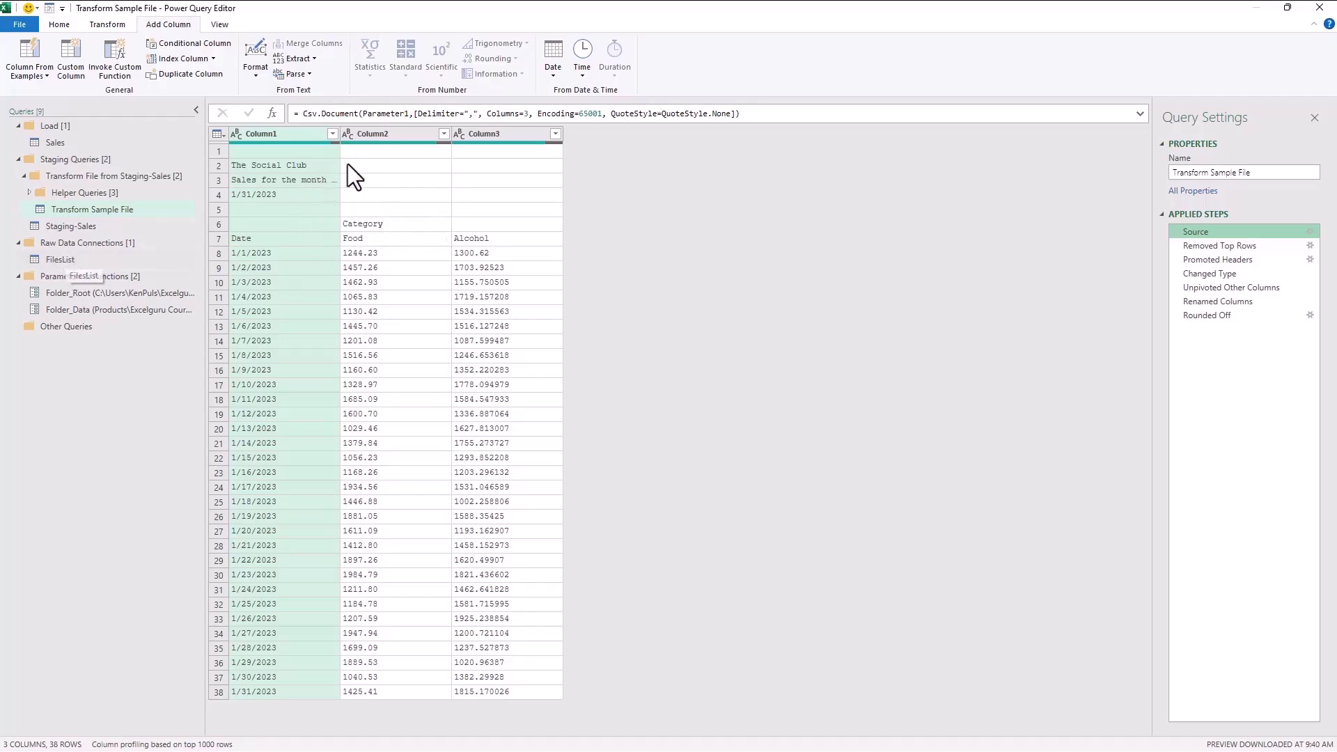
click(1229, 246)
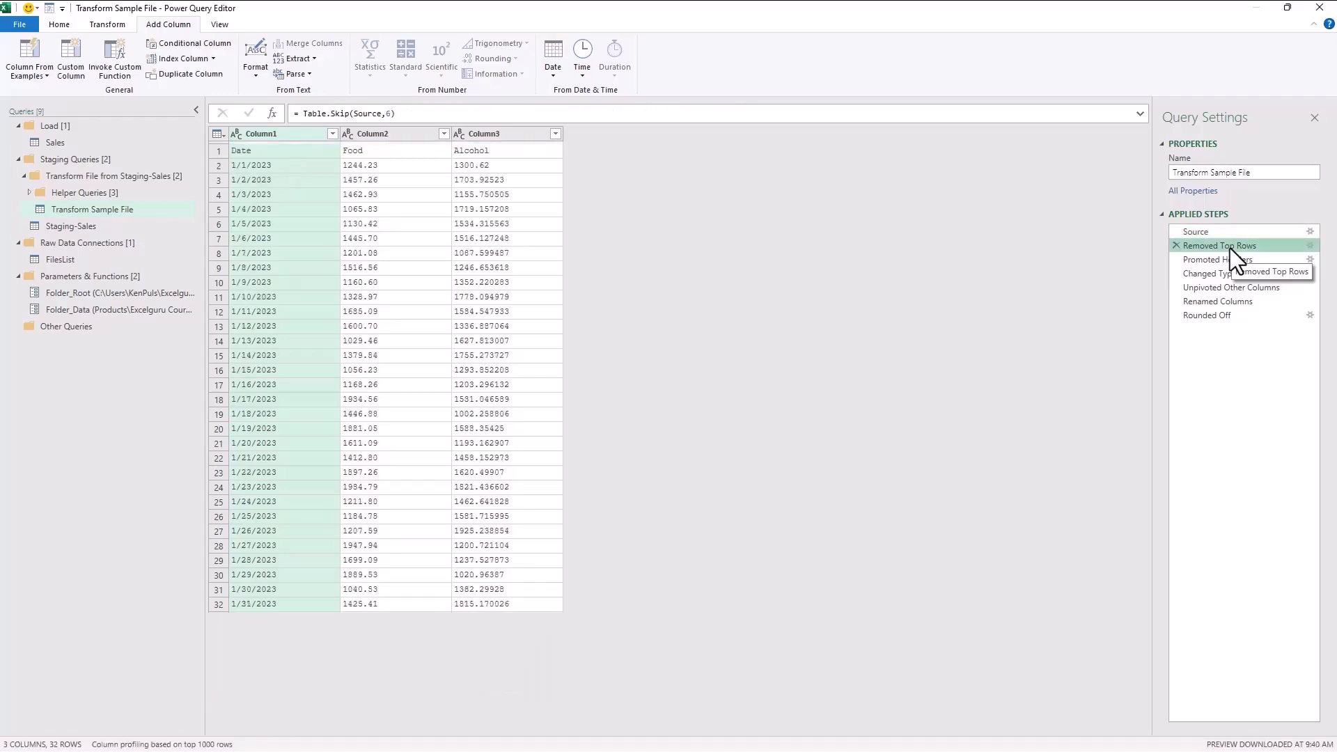
click(1231, 261)
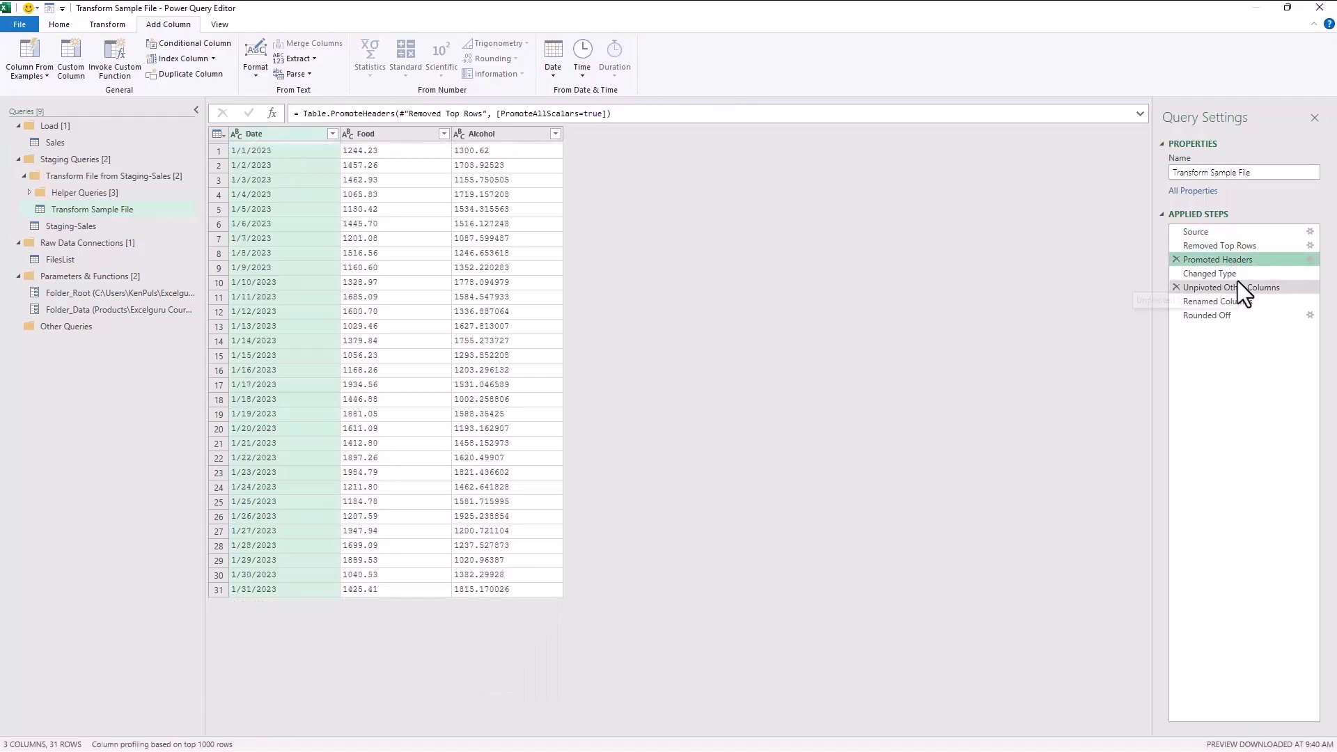
Review Transform Sample File's Changed Type, Unpivoted Other Columns, Renamed Columns and Rounded Off steps.
click(1234, 275)
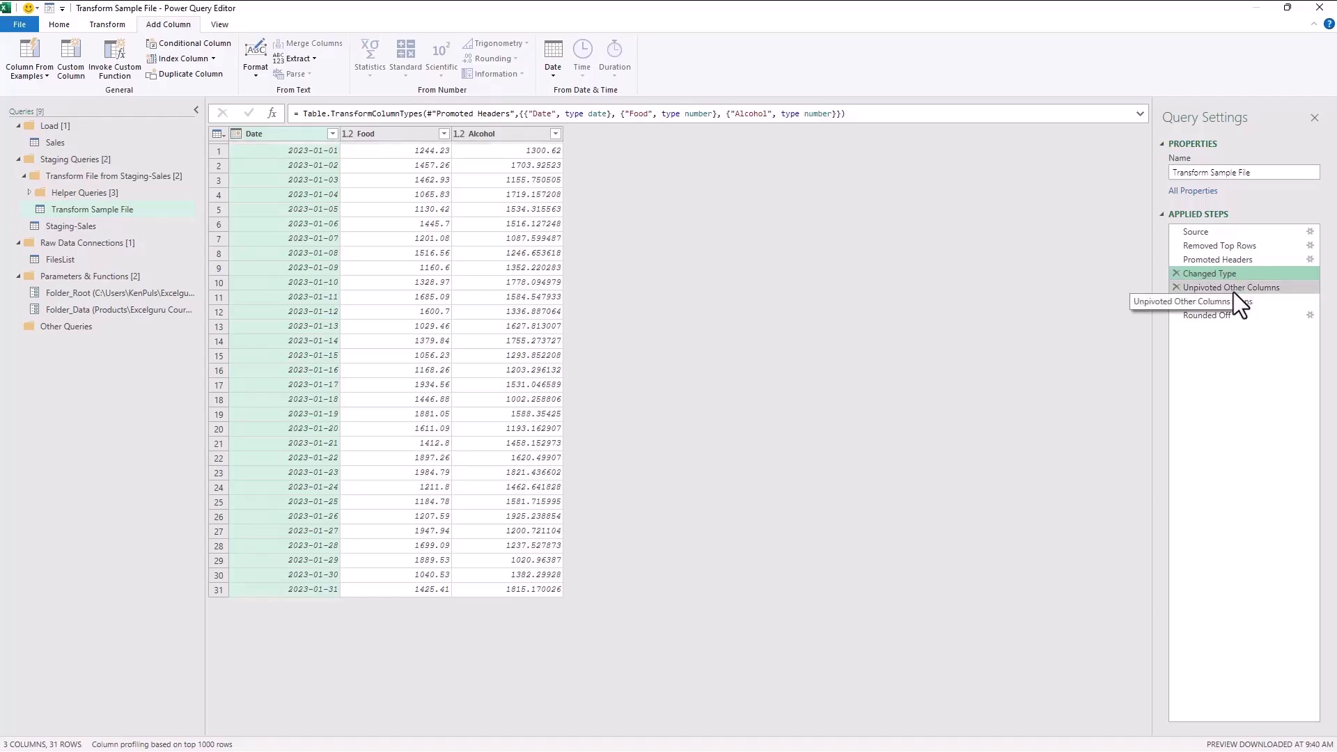
click(1234, 288)
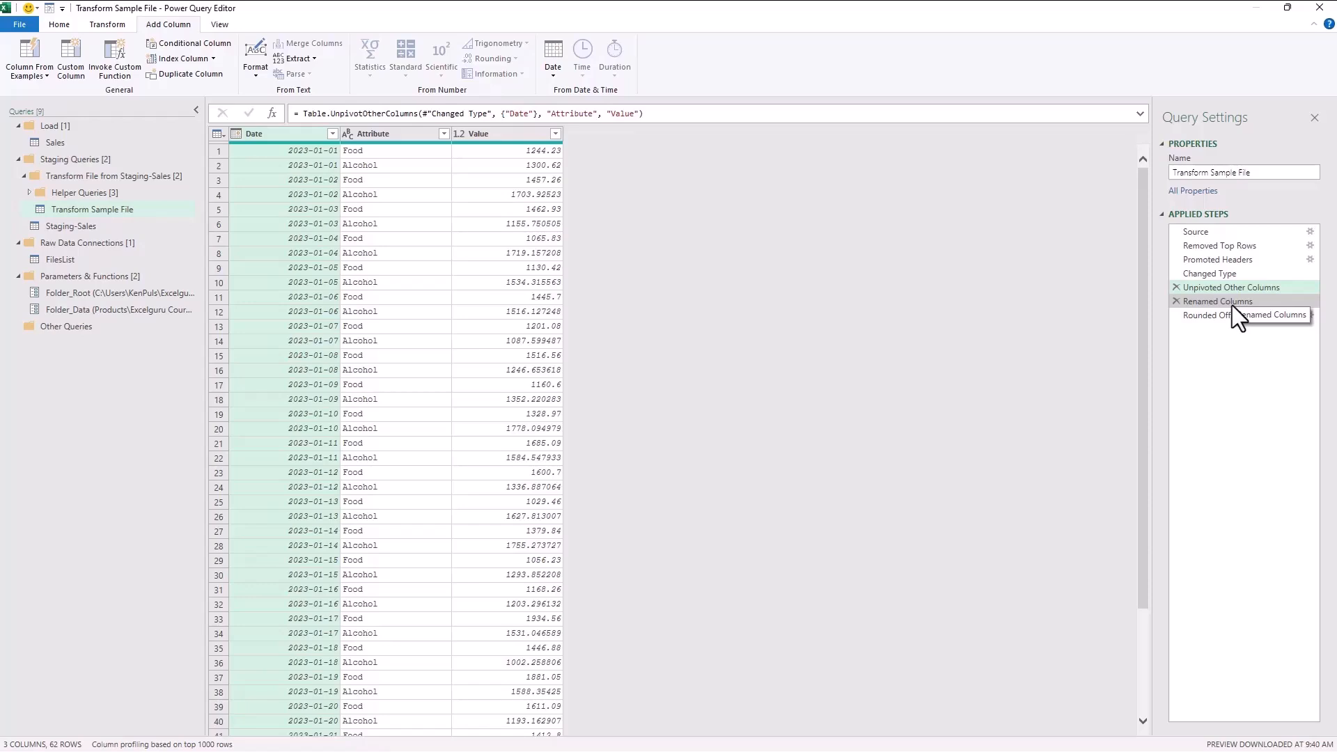
click(1230, 302)
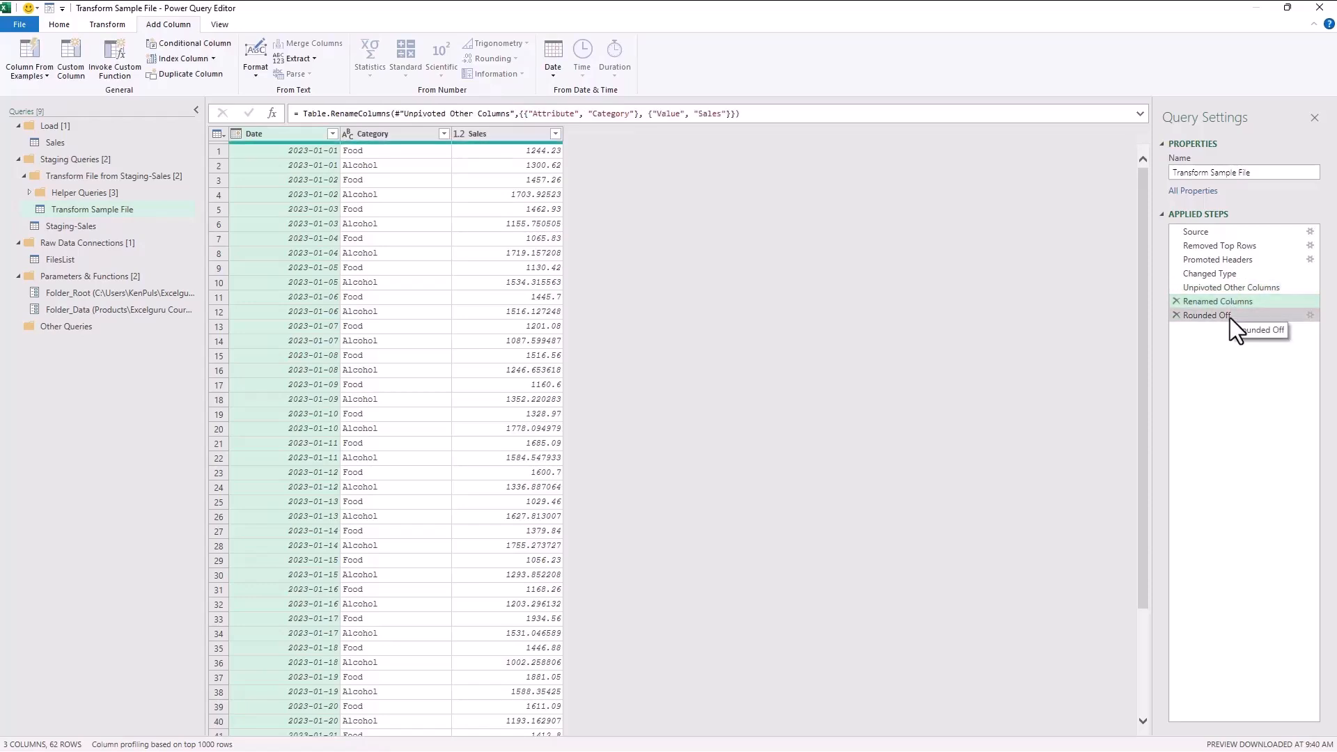
click(1229, 318)
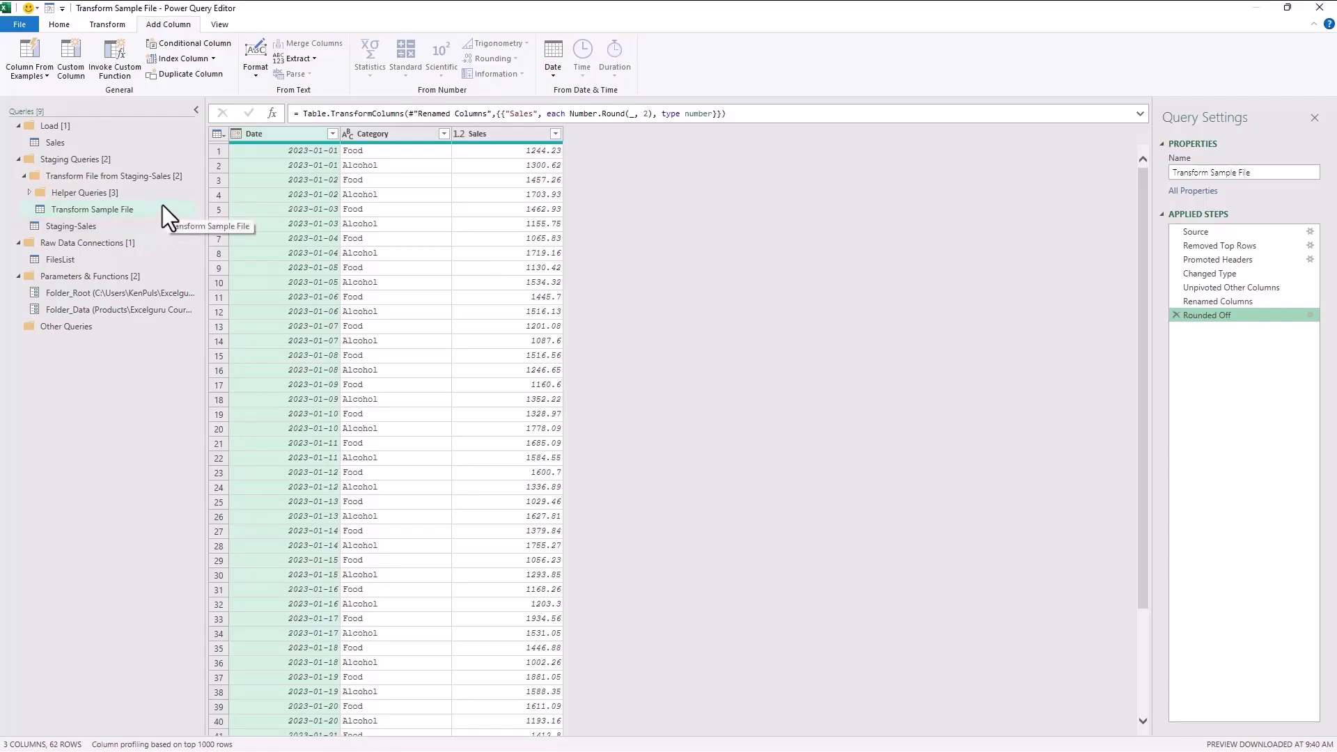
Step through the Staging-Sales query from Filtered Hidden Files1 to Changed Type, and view the Sales query.
click(105, 226)
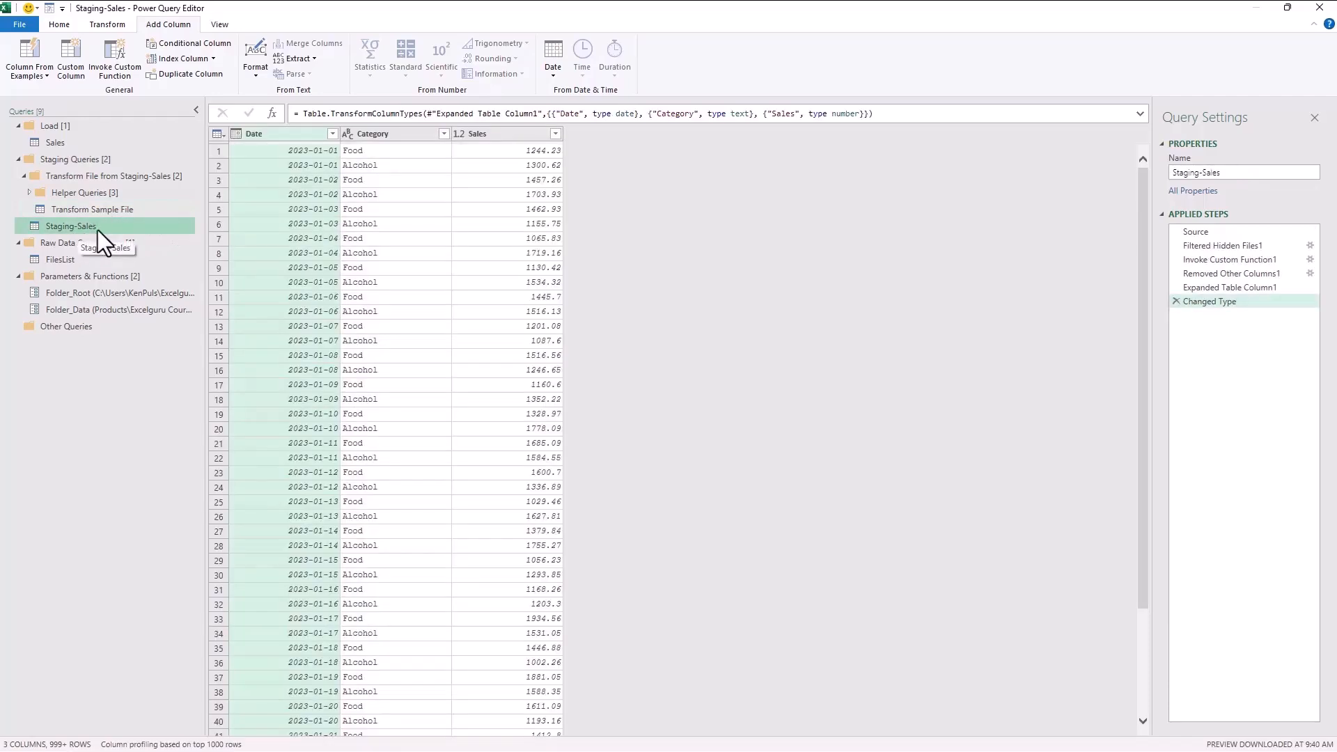
click(1238, 248)
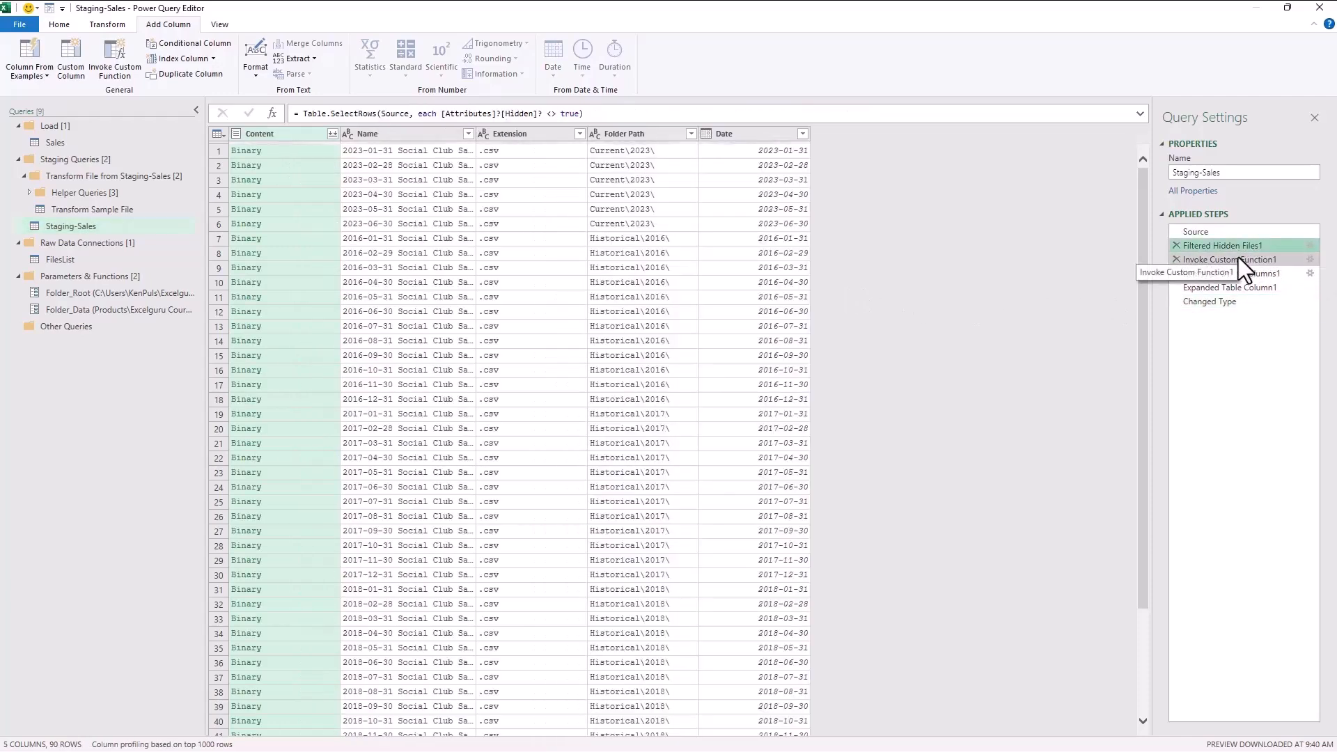
click(1239, 259)
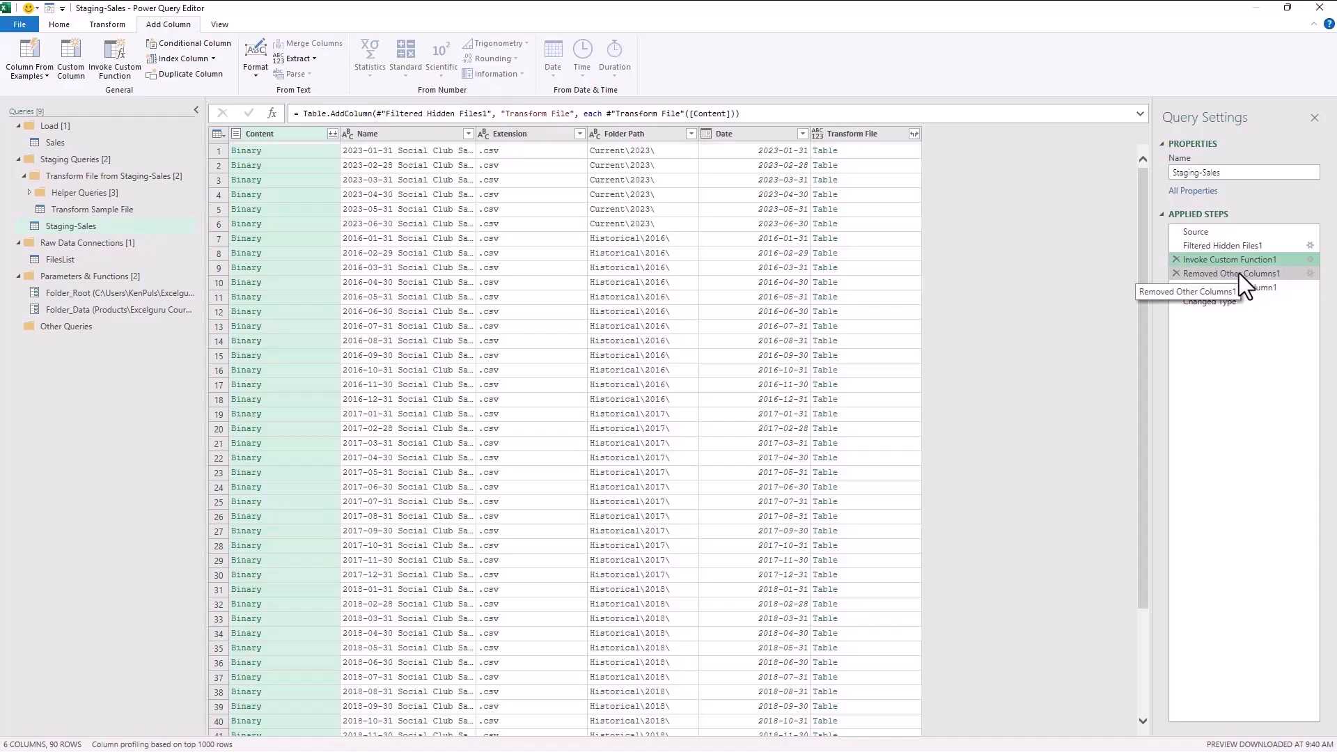
click(1238, 273)
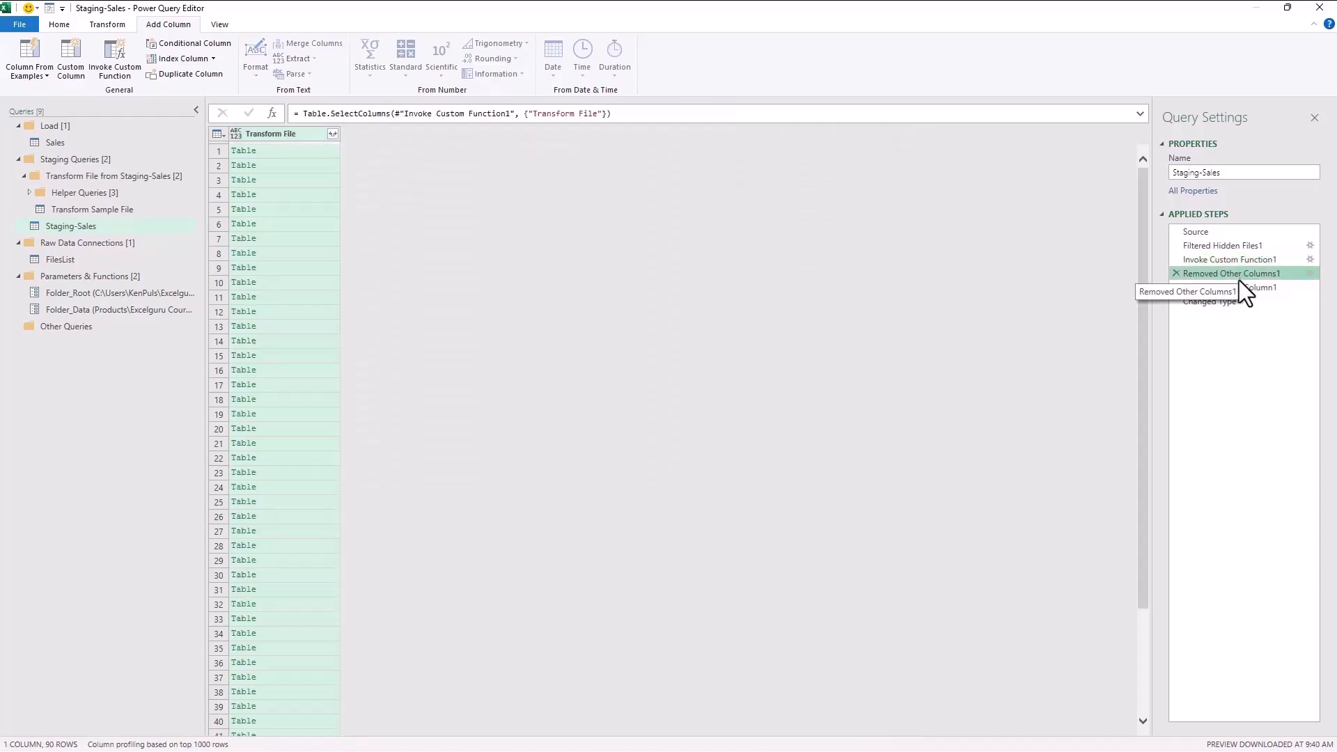
click(1239, 288)
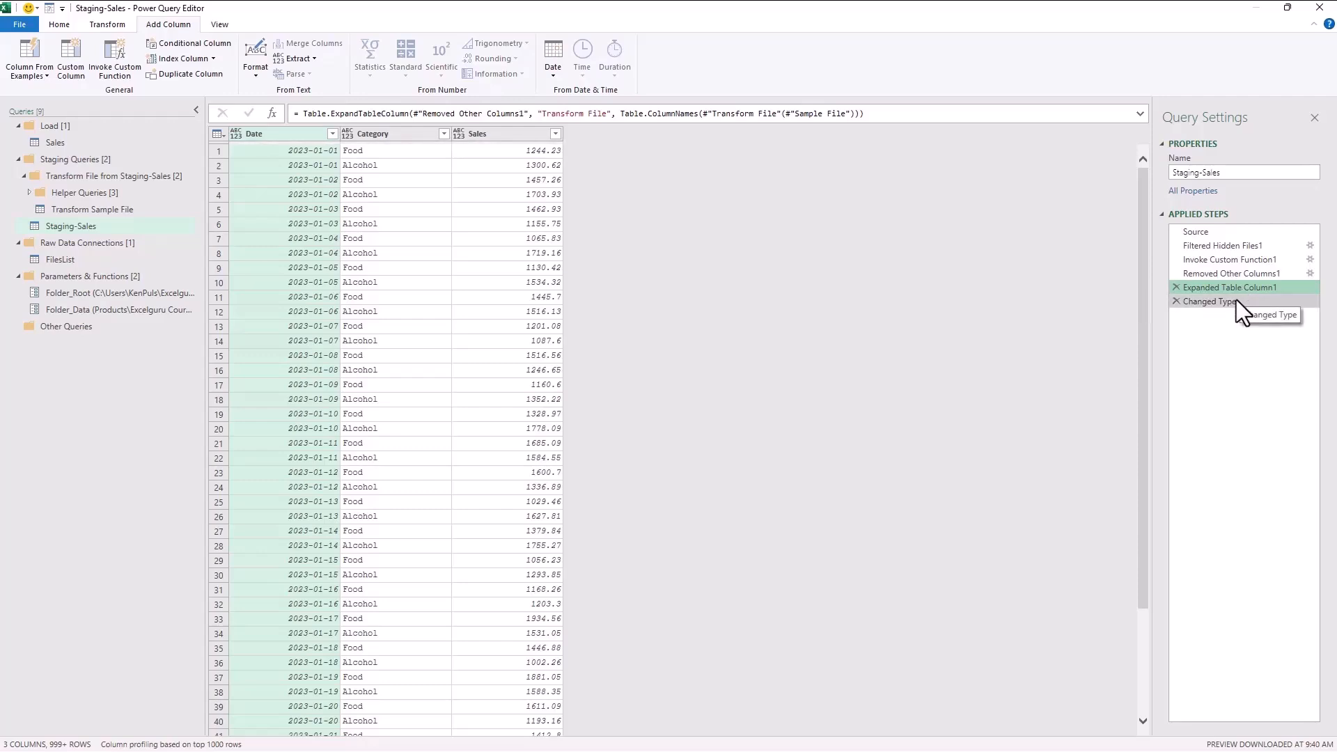
click(1235, 300)
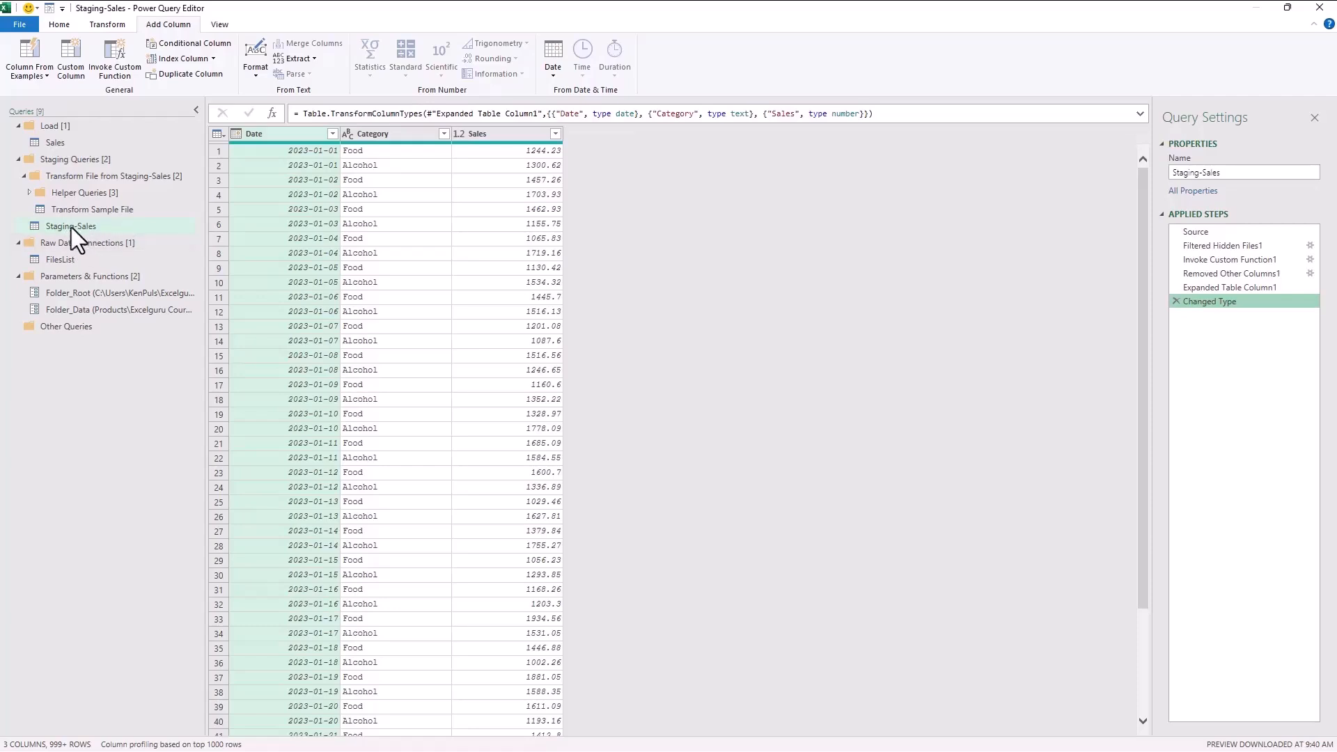
click(60, 144)
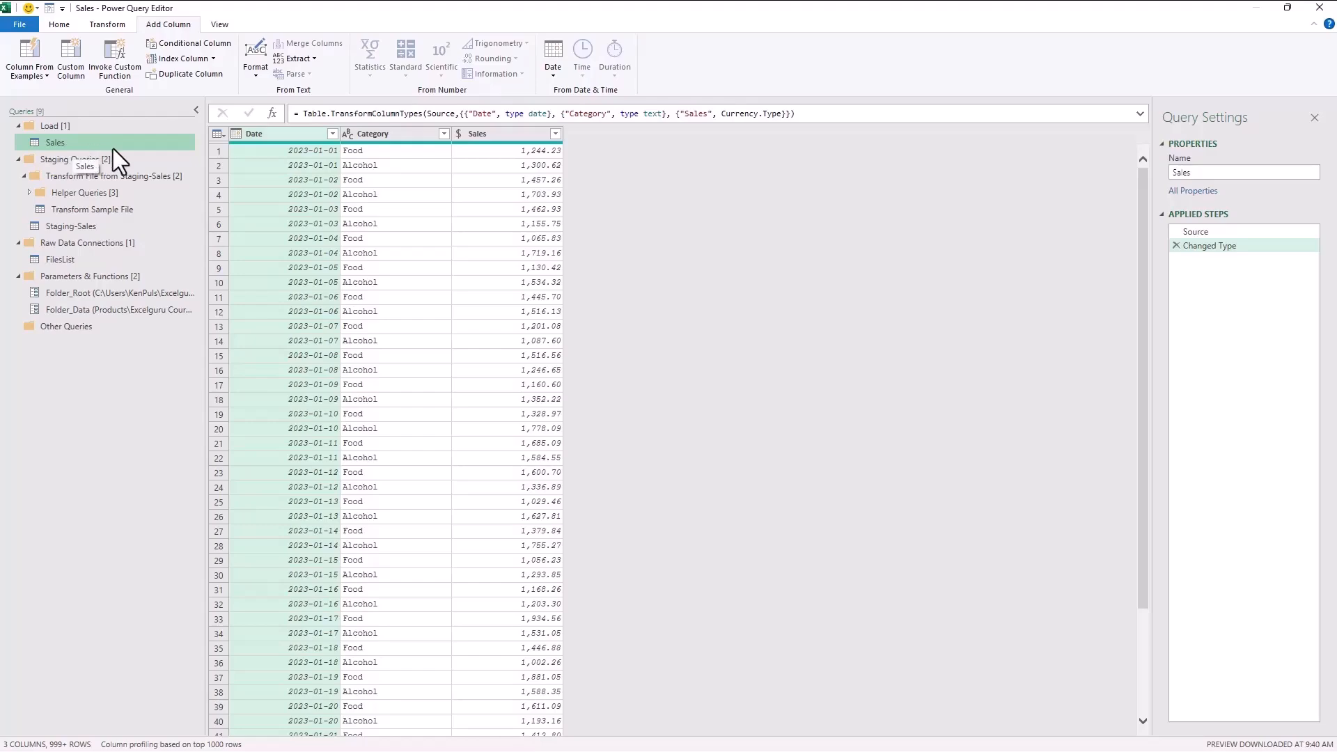
Close the query editor and refresh the Sales query in the workbook.
click(1319, 10)
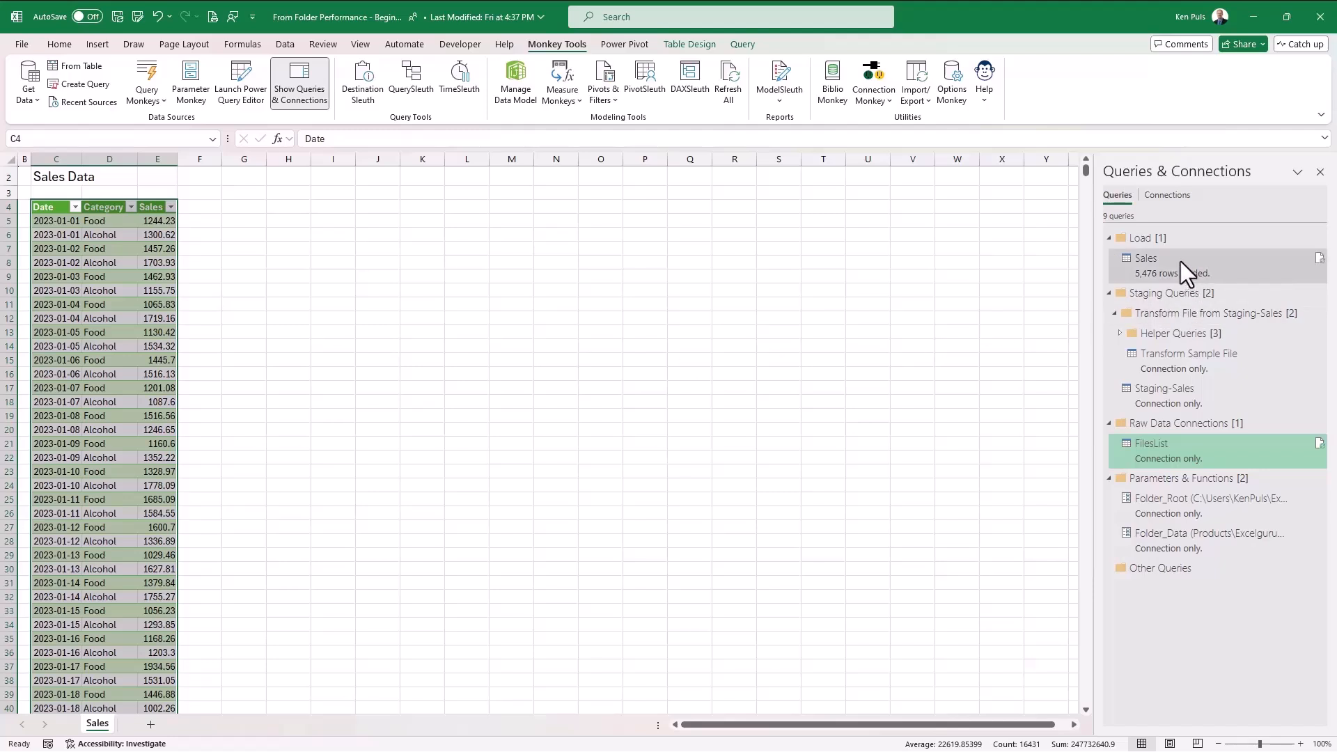
right_click(1159, 265)
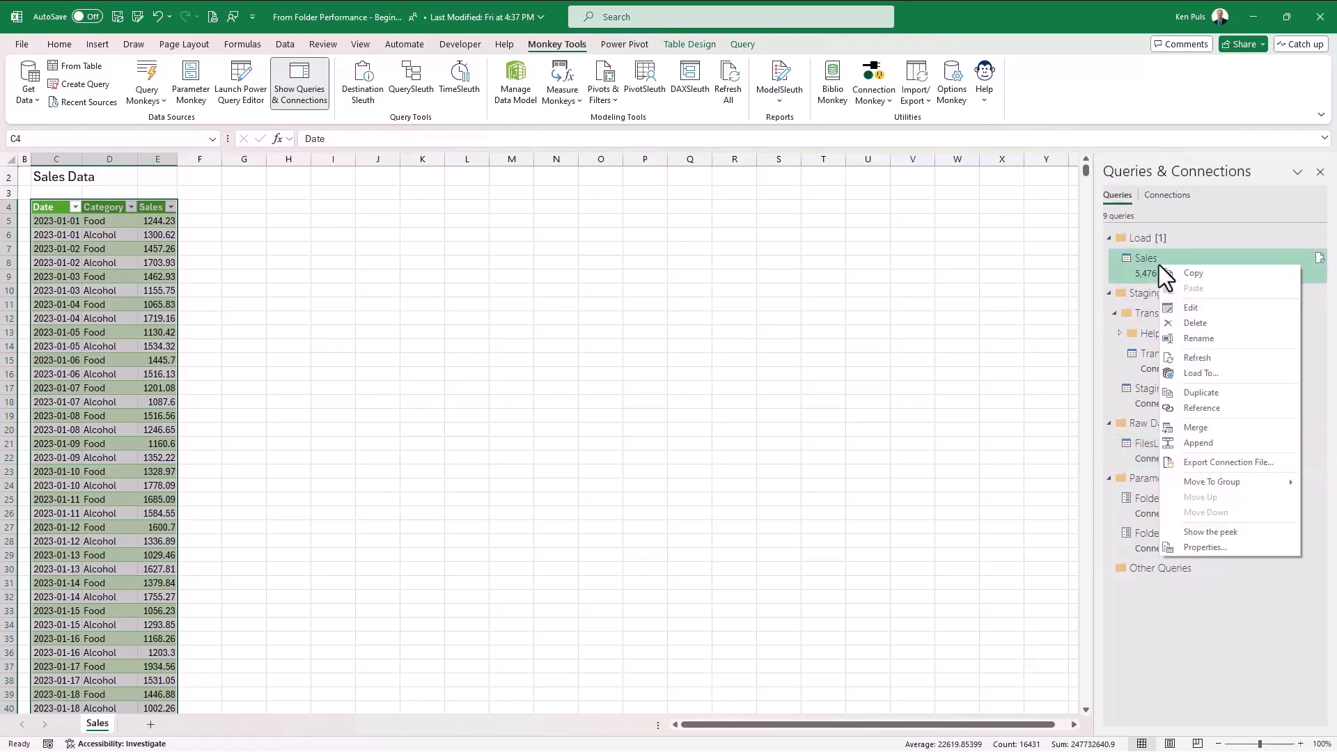
click(1186, 359)
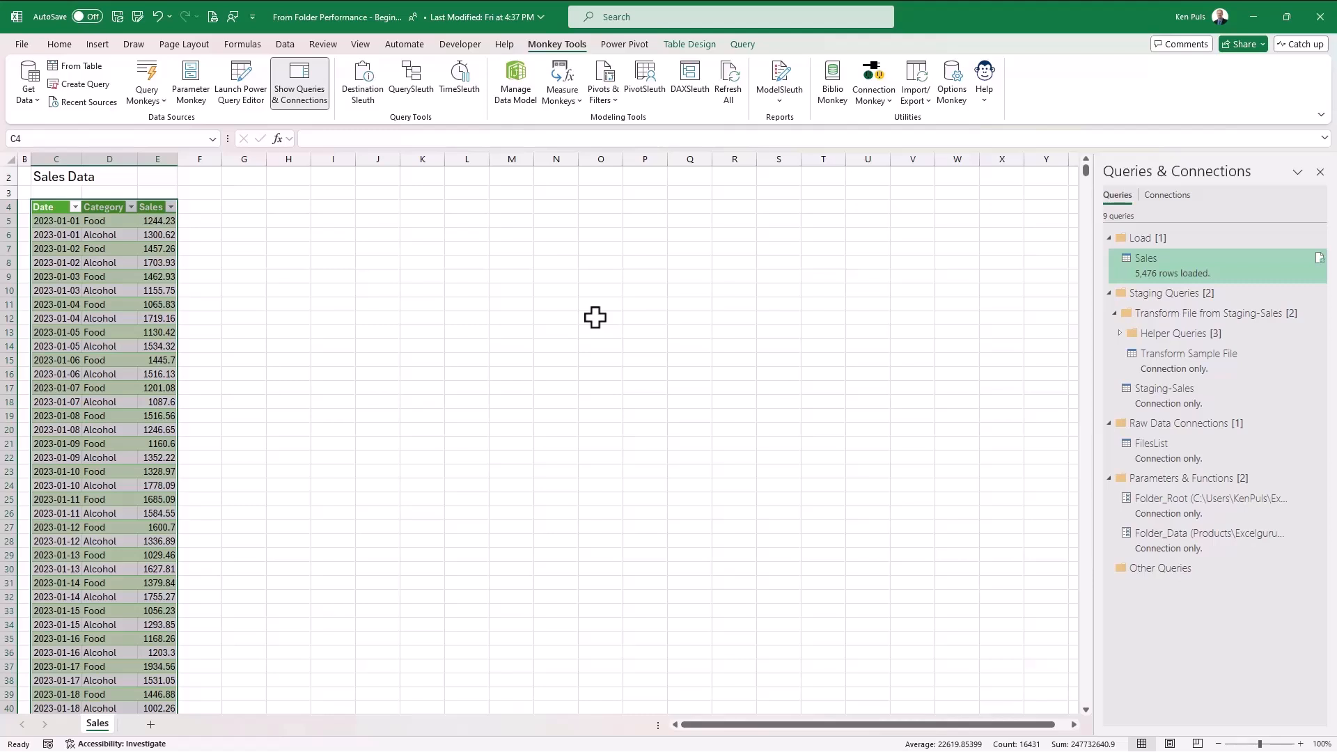
Review the full paths held in the Folder_Root and Folder_Data parameters, and return to the workbook.
double_click(1189, 514)
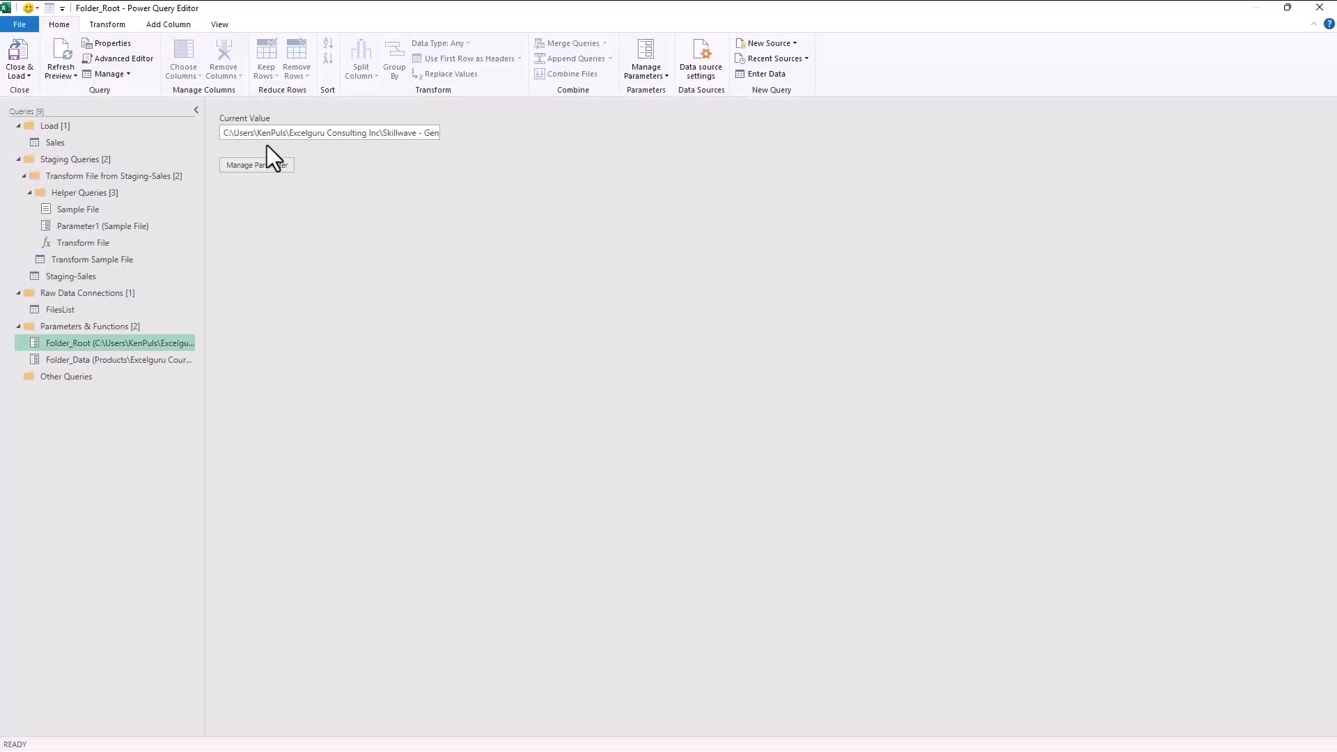
drag(227, 133, 475, 135)
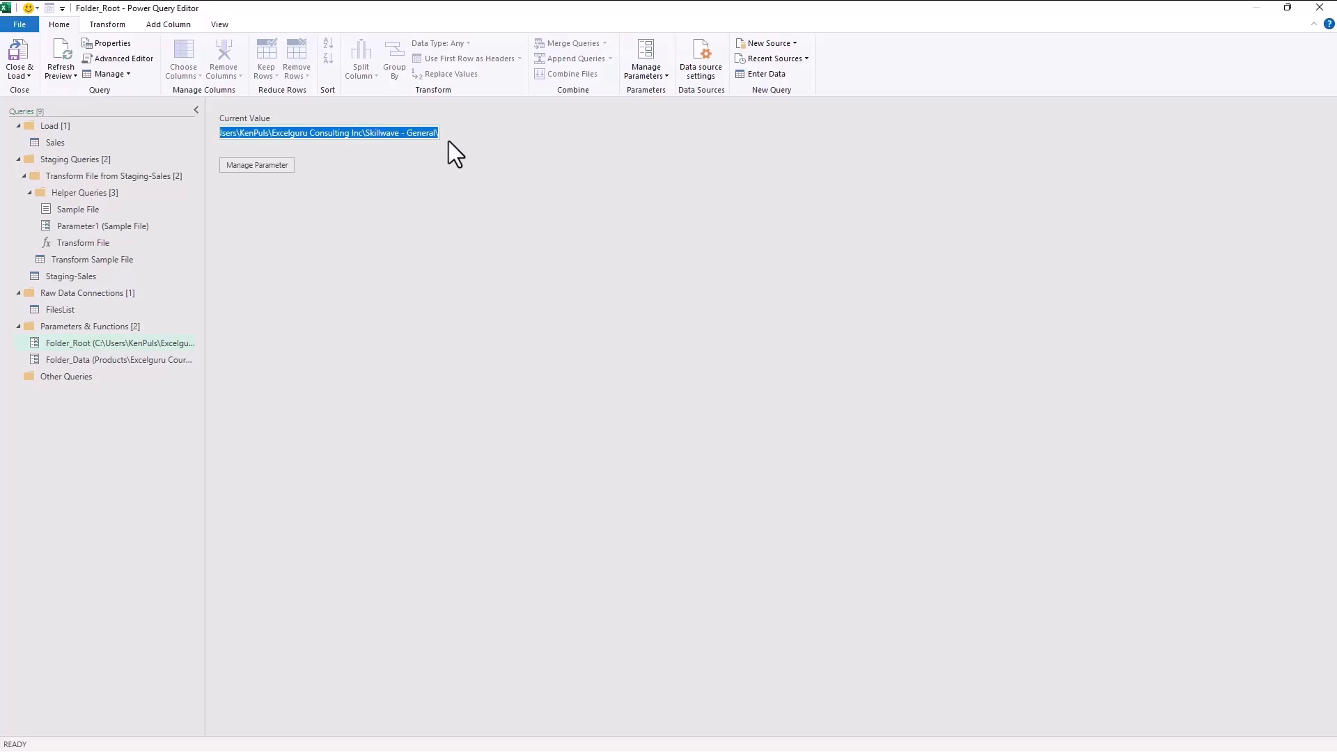
click(140, 357)
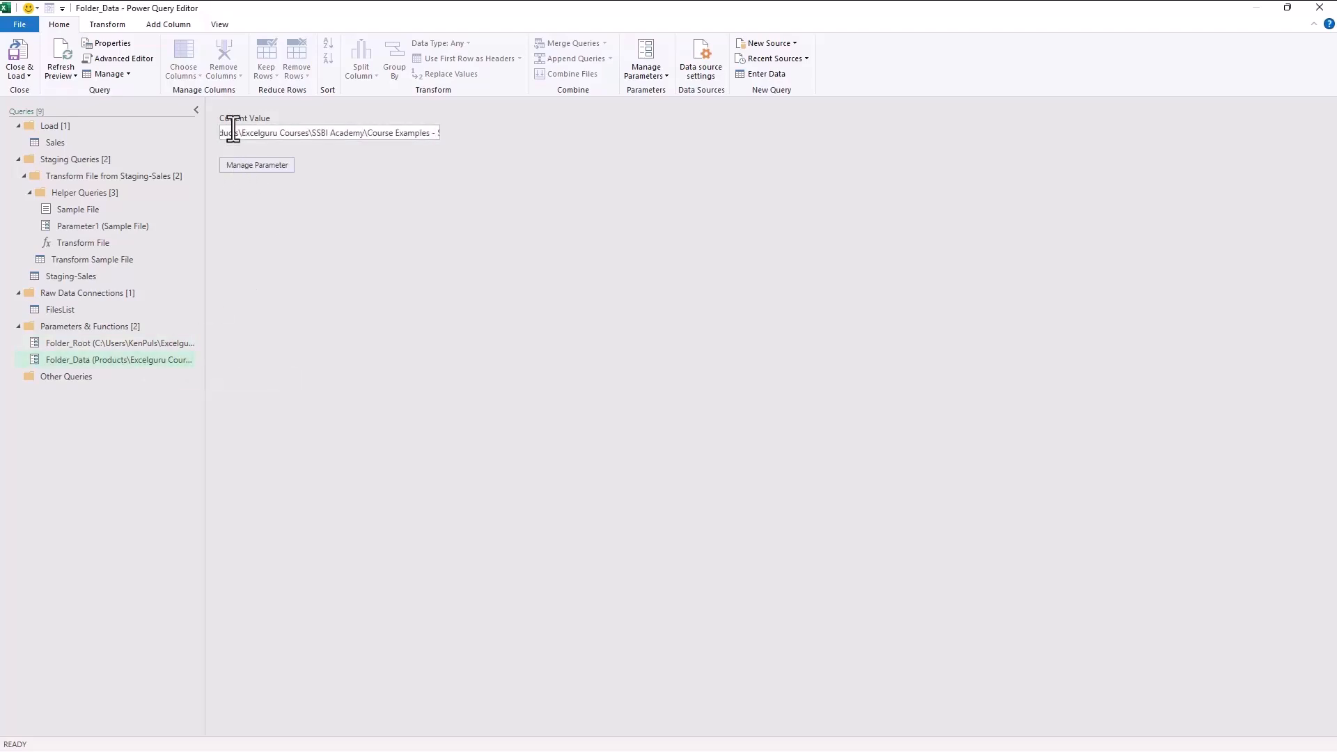
drag(221, 132, 493, 139)
click(433, 135)
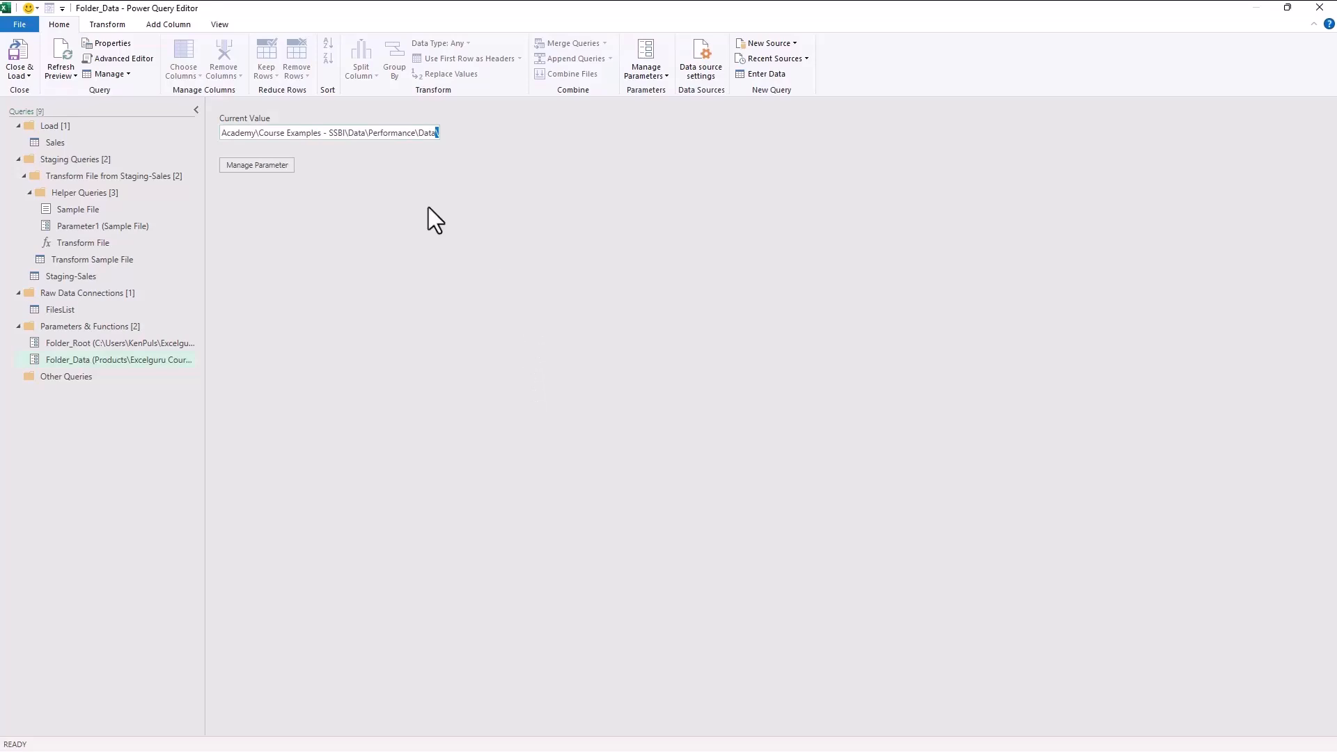
click(20, 54)
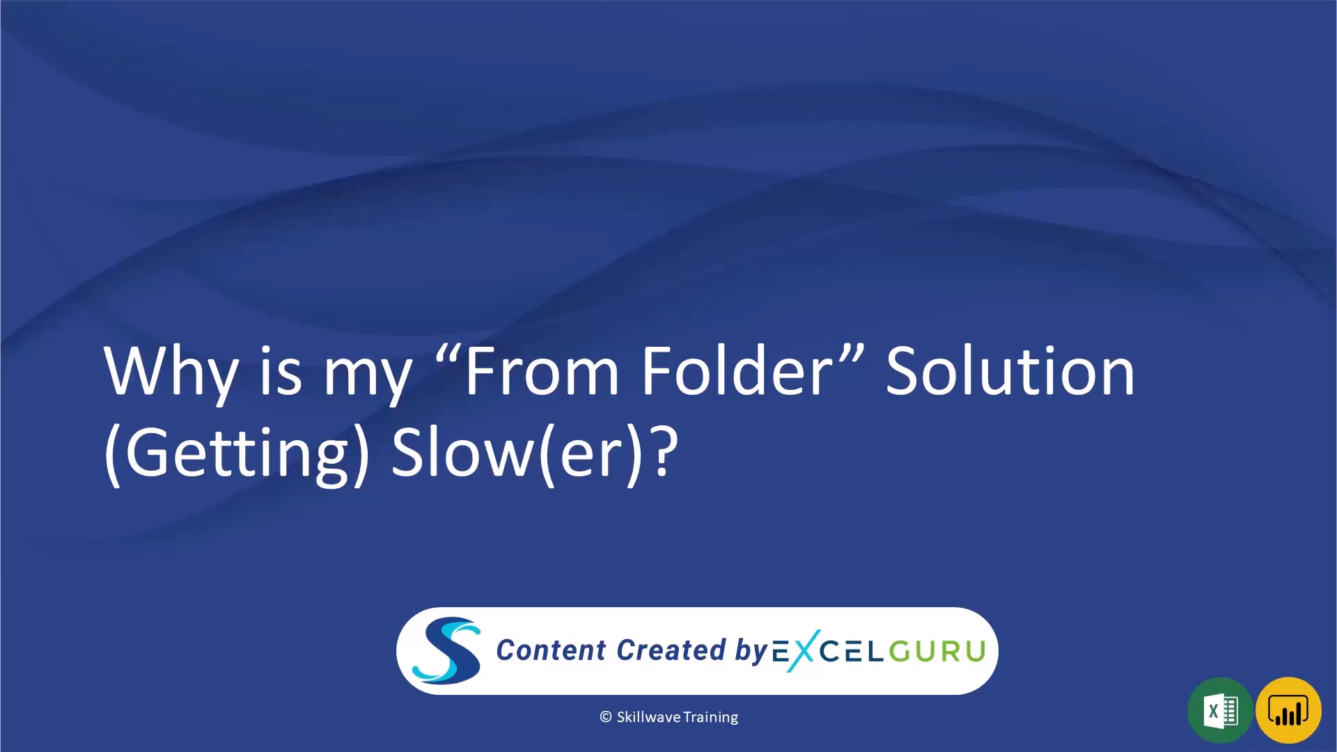
key(Right)
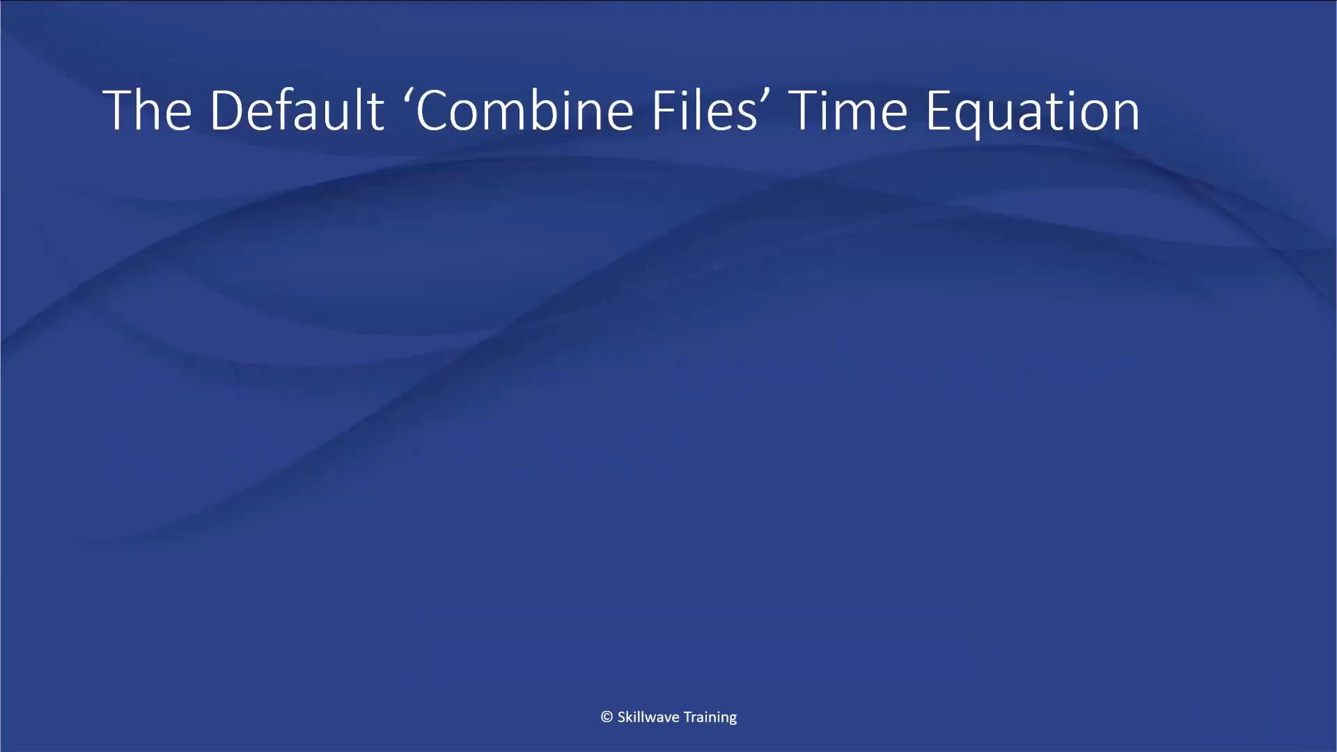
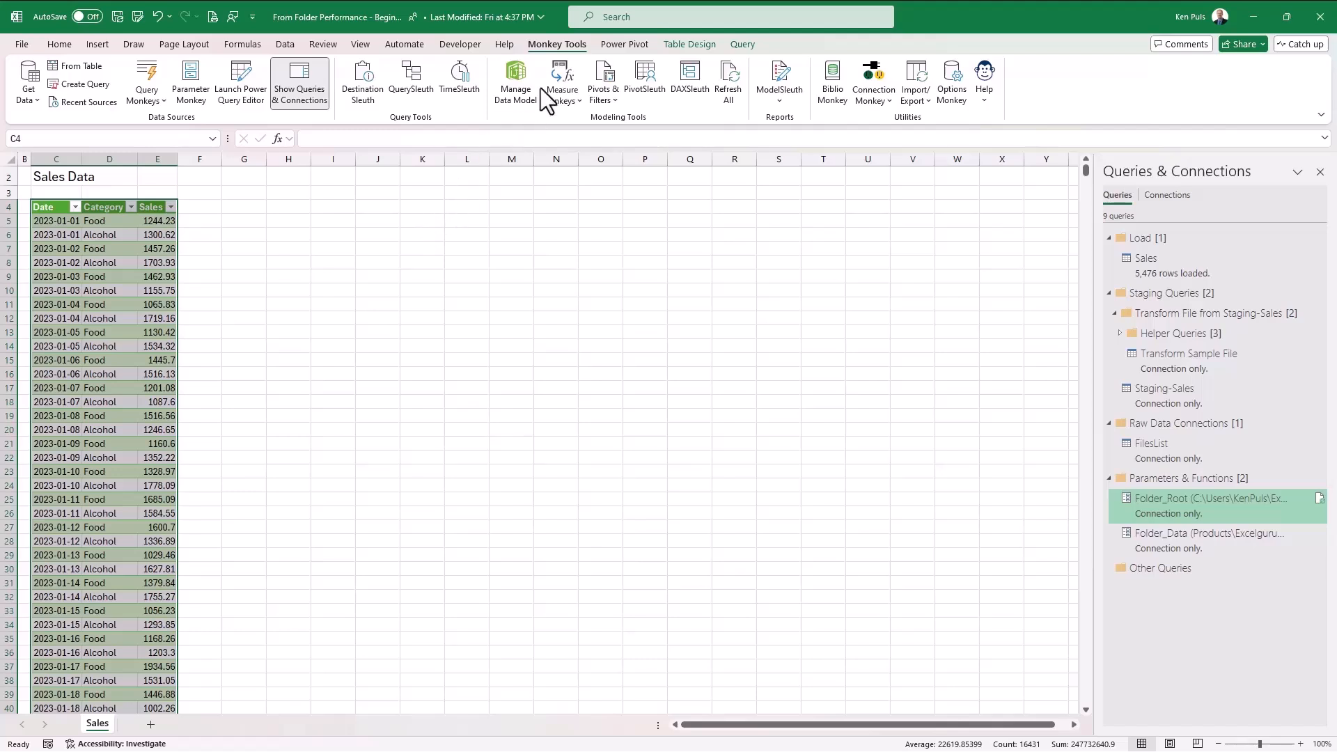
Run a TimeSleuth detailed refresh of the Sales query, charting variation over 10 trials.
click(460, 77)
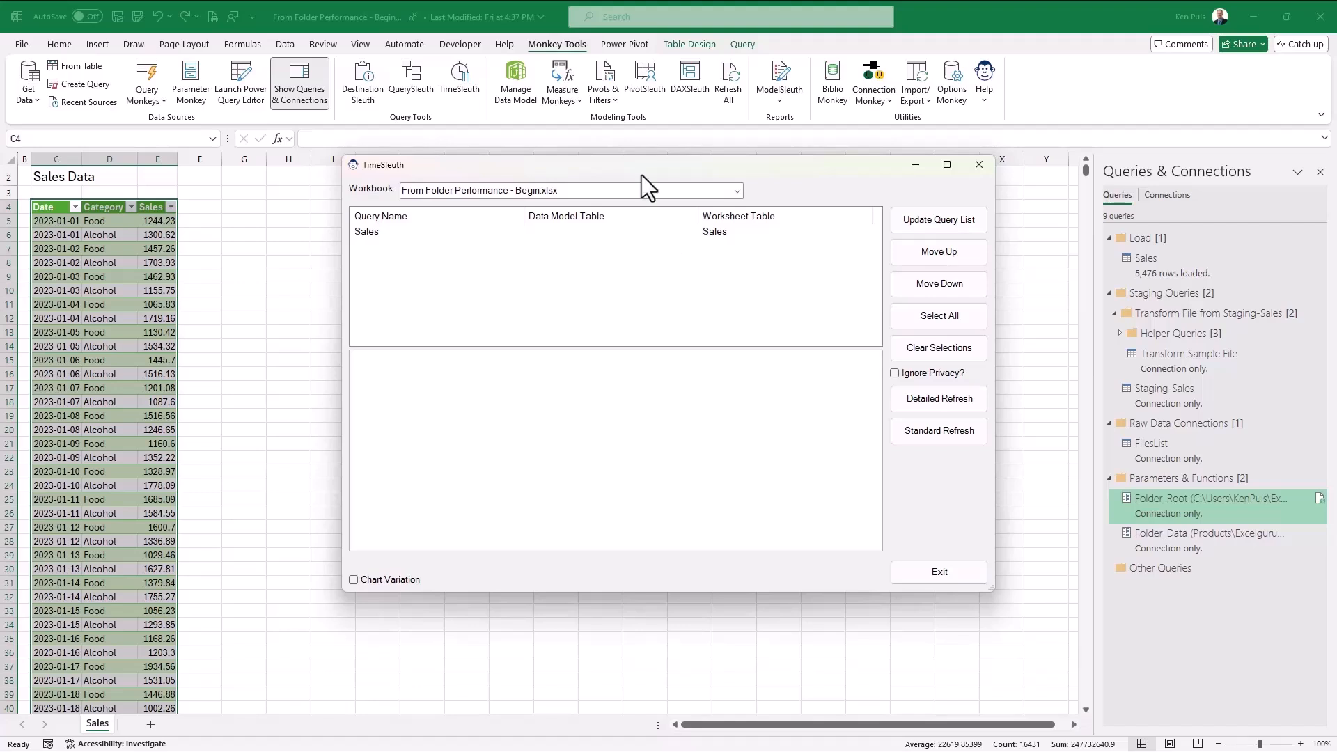
drag(634, 169, 490, 96)
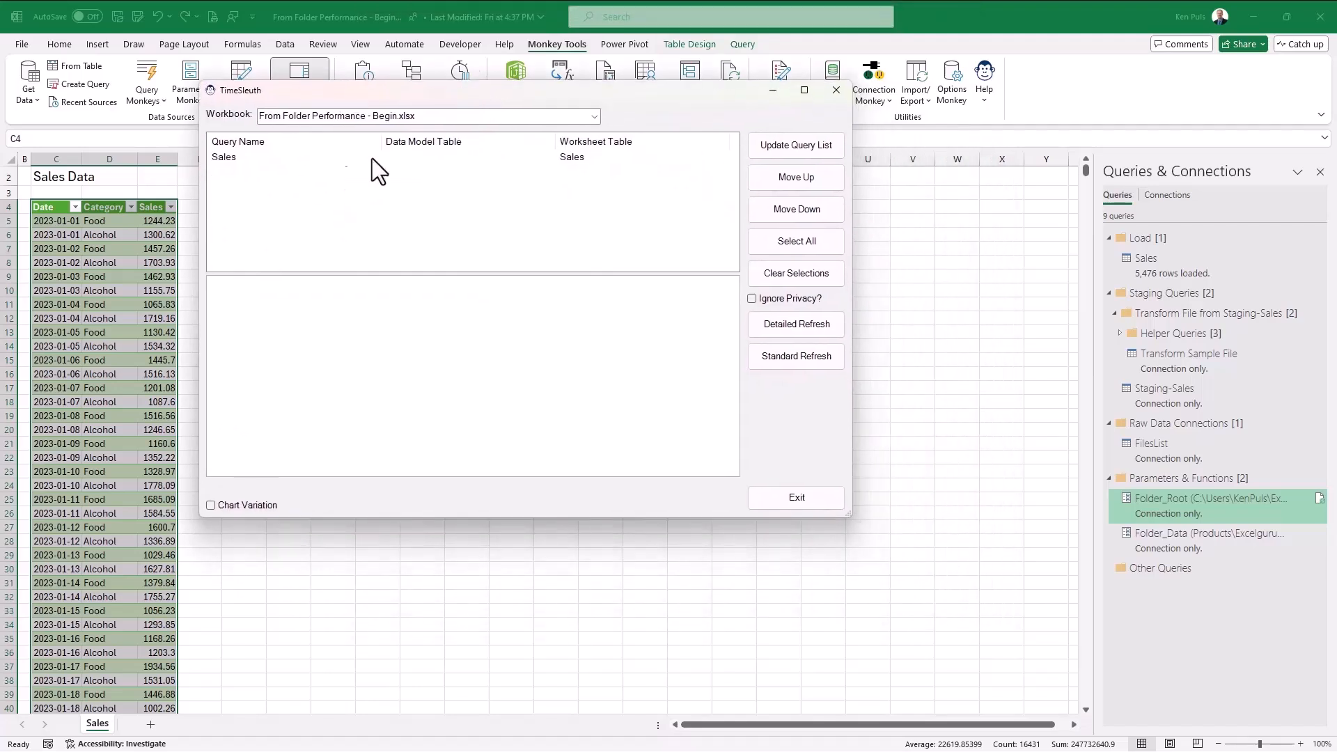
click(281, 159)
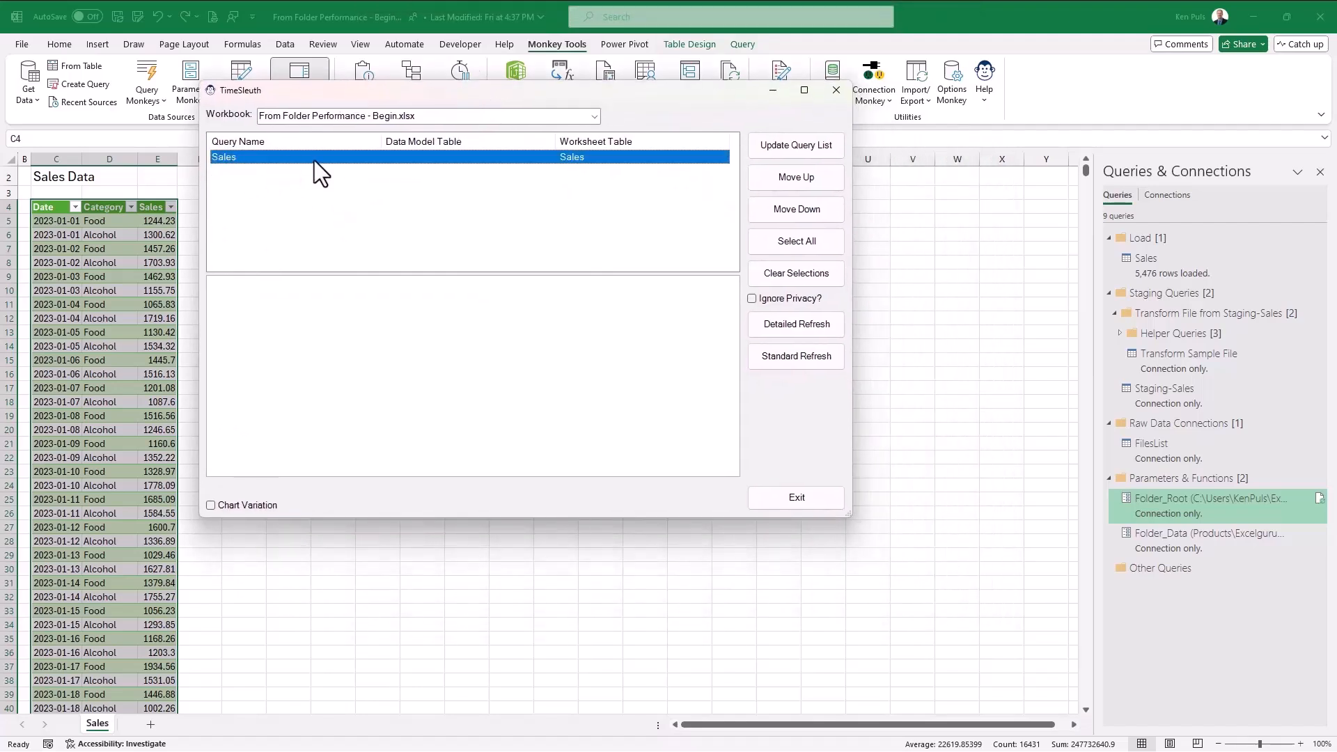
click(211, 505)
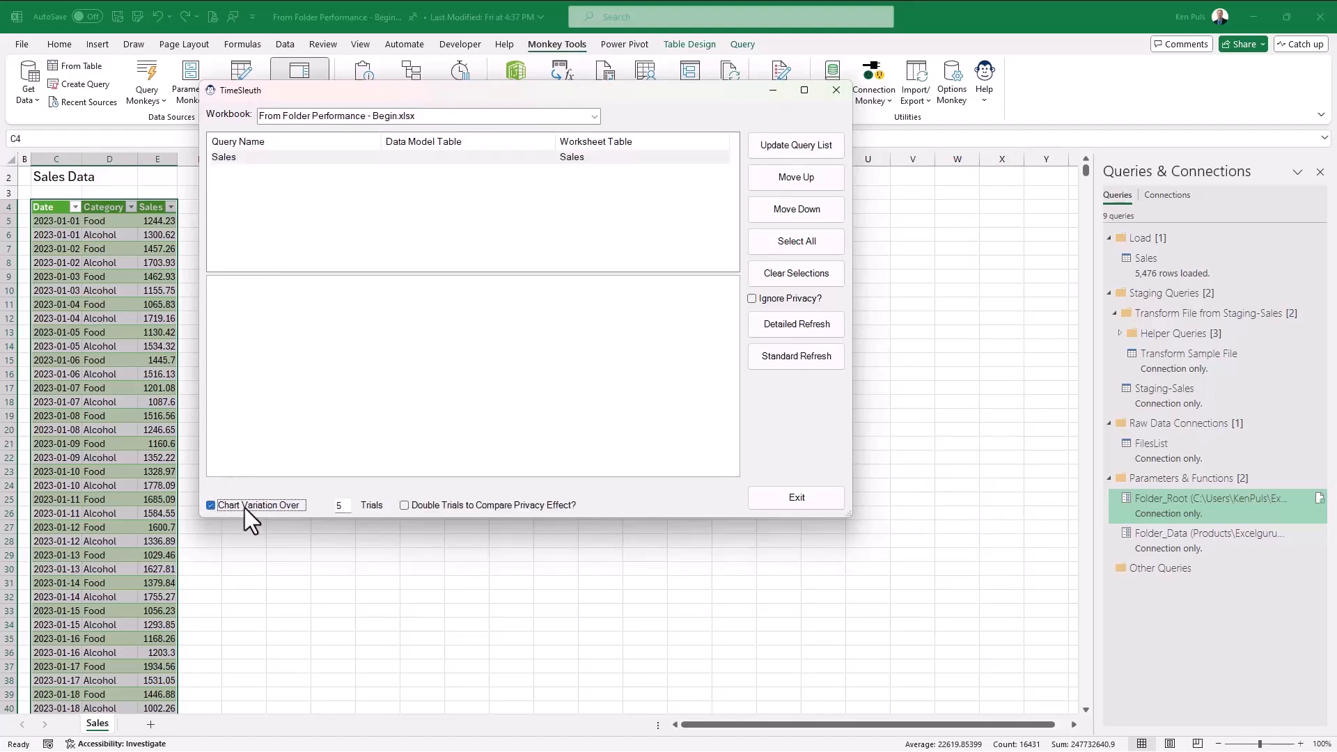
double_click(343, 506)
text(10)
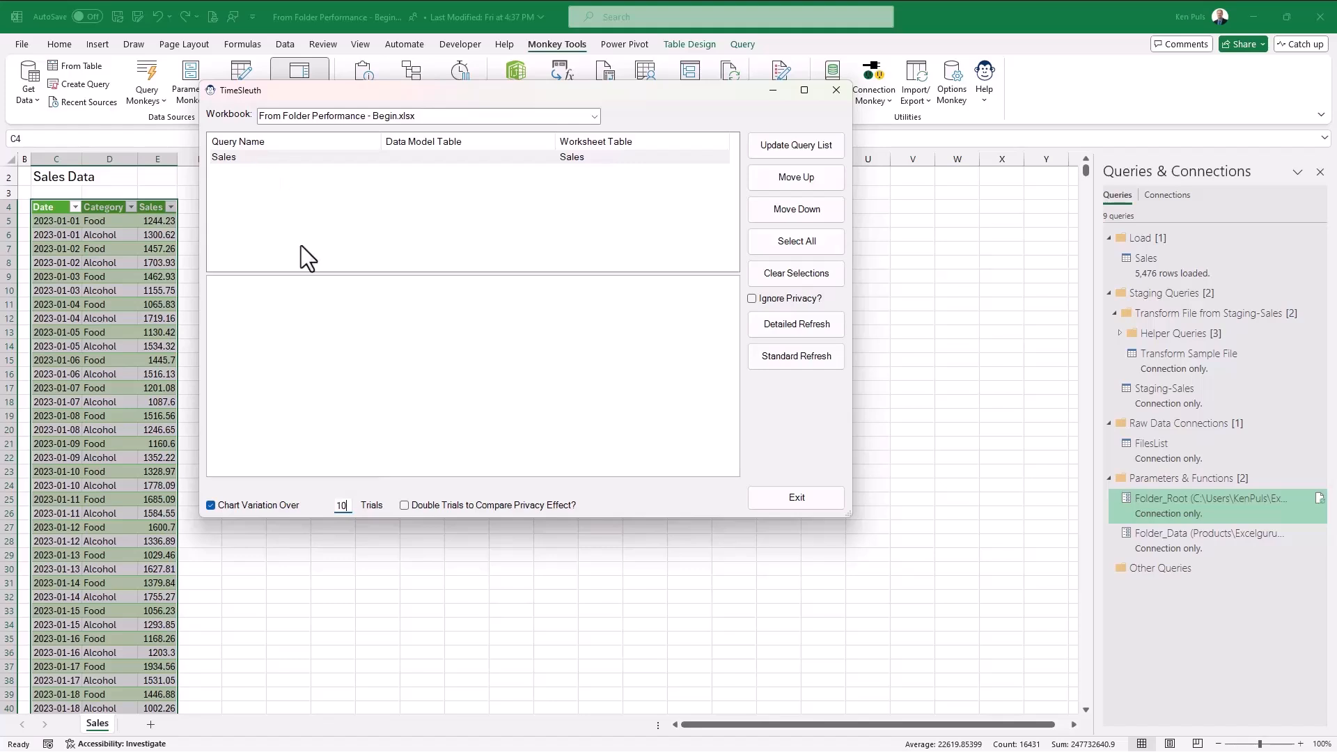
click(783, 327)
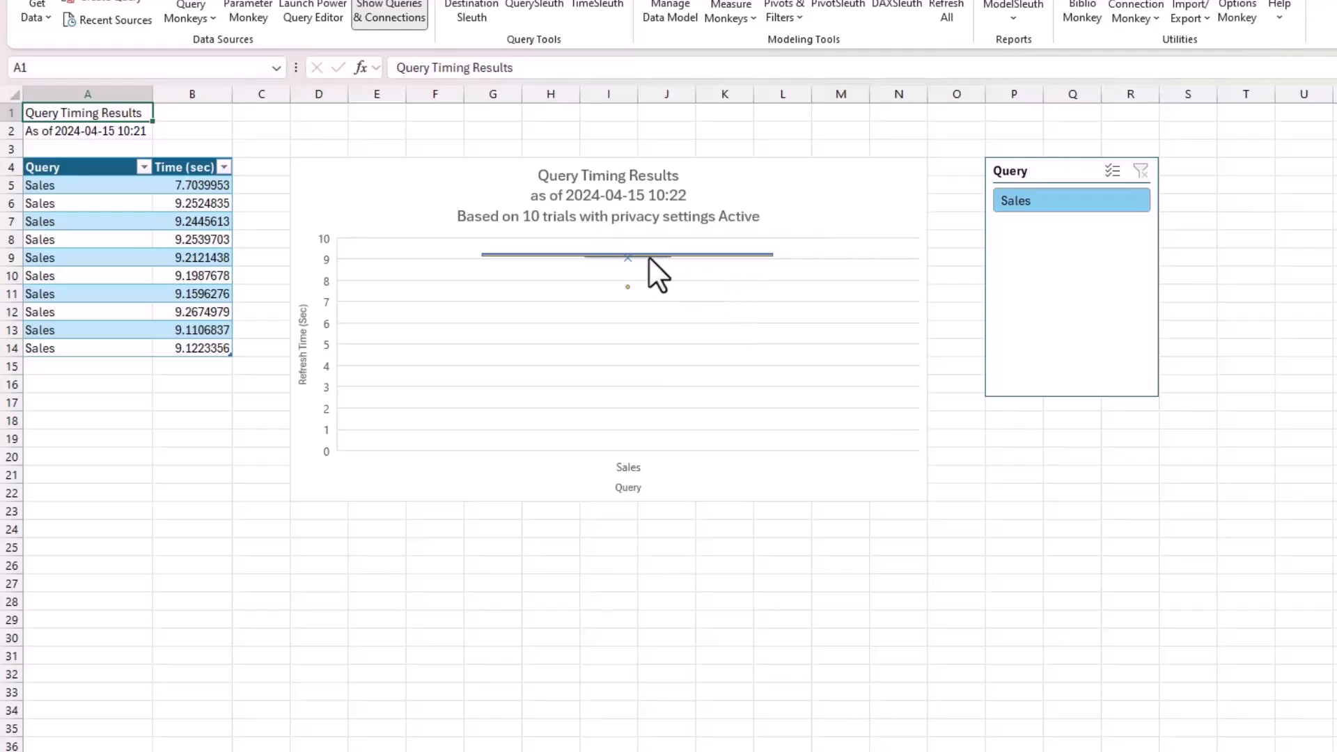
Replace all query names in A5:A14 of the timing results table with Folder.Files().
mouse_move(658, 254)
drag(77, 186, 70, 349)
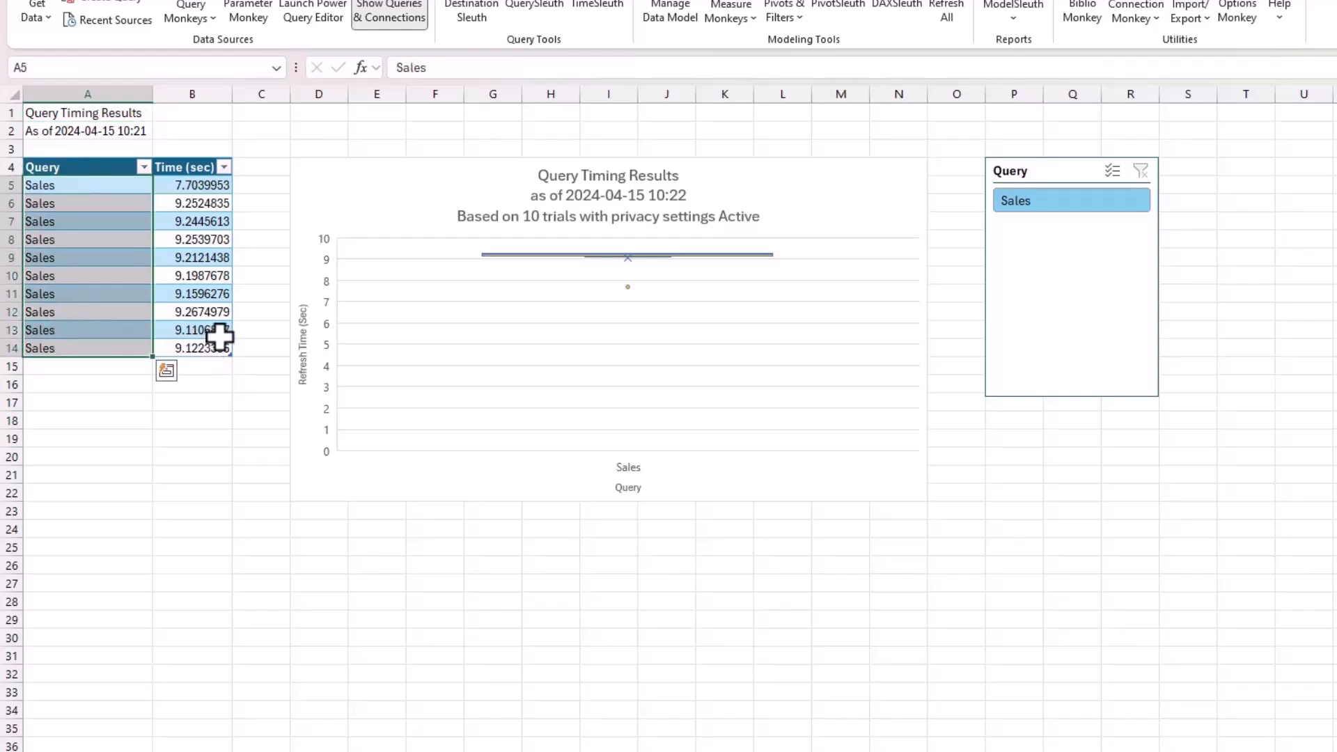
text(Folder.Files())
key(ctrl+Return)
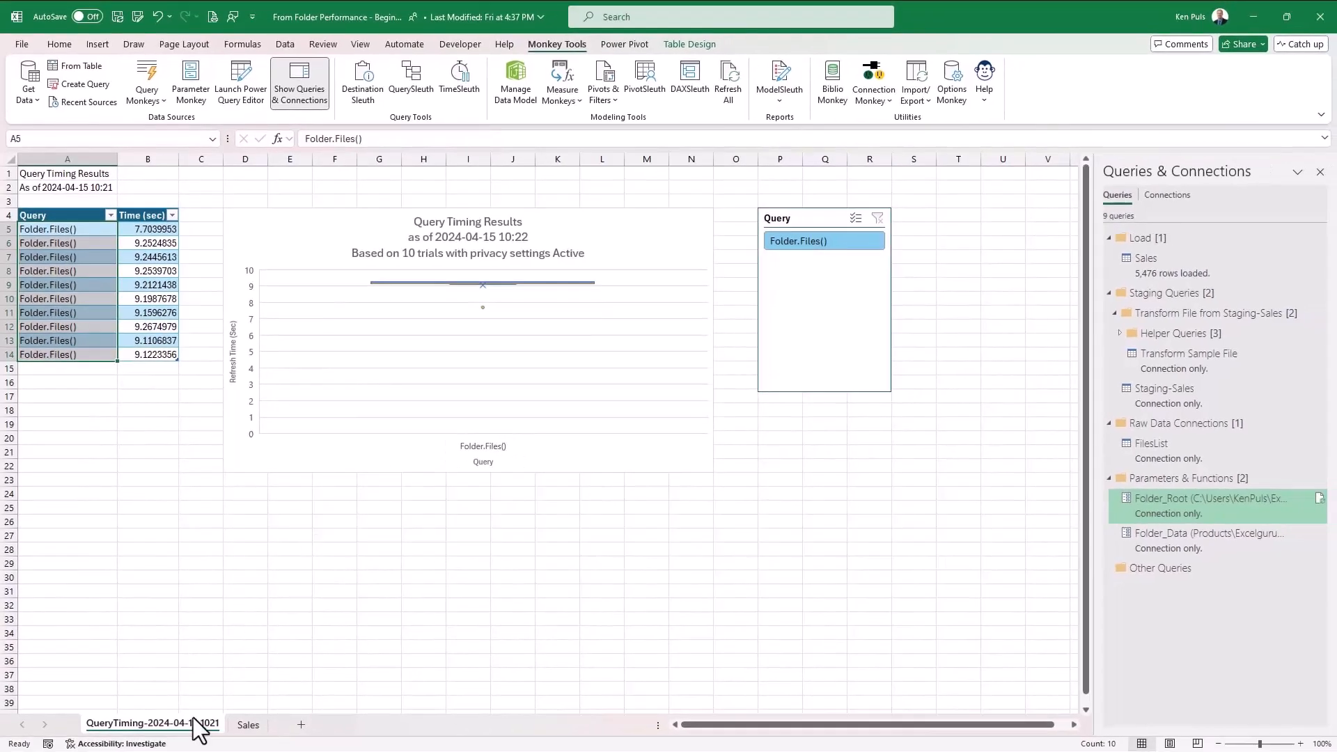
Rename the query timing results sheet as Perf Compare.
right_click(193, 717)
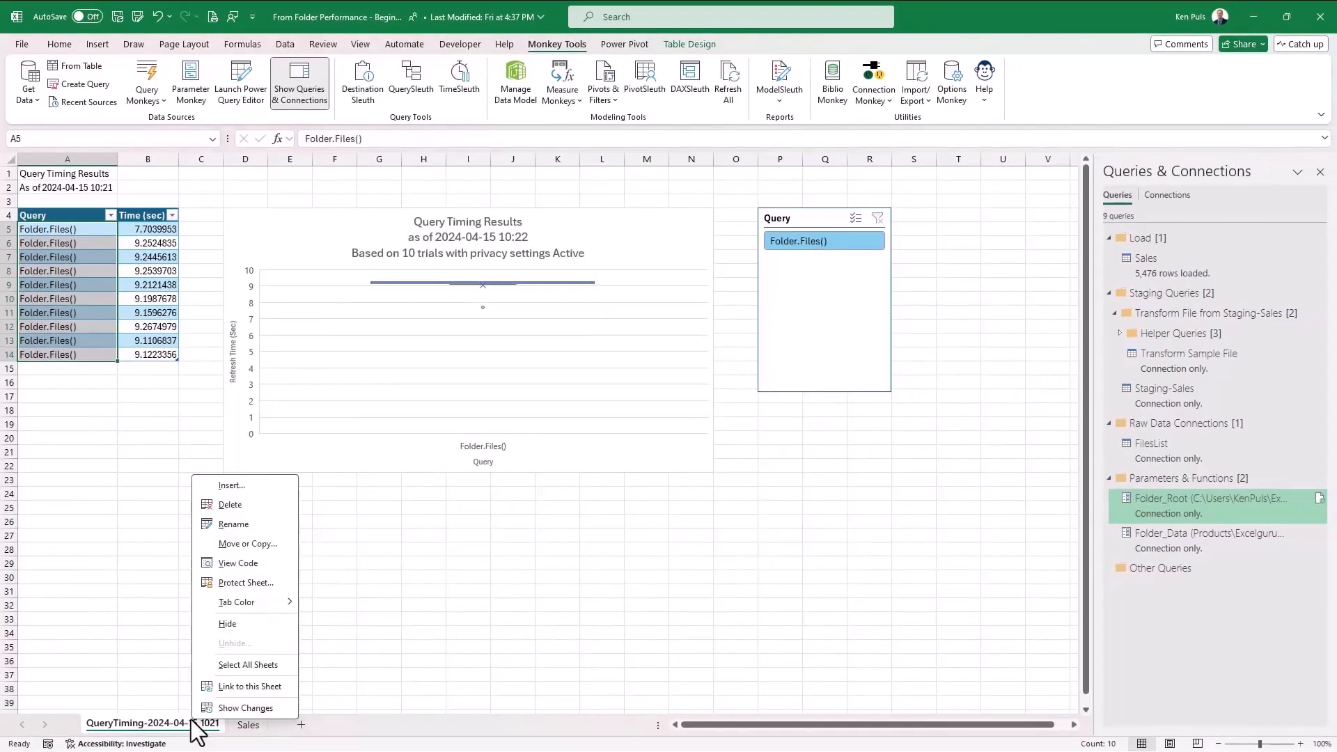
click(240, 527)
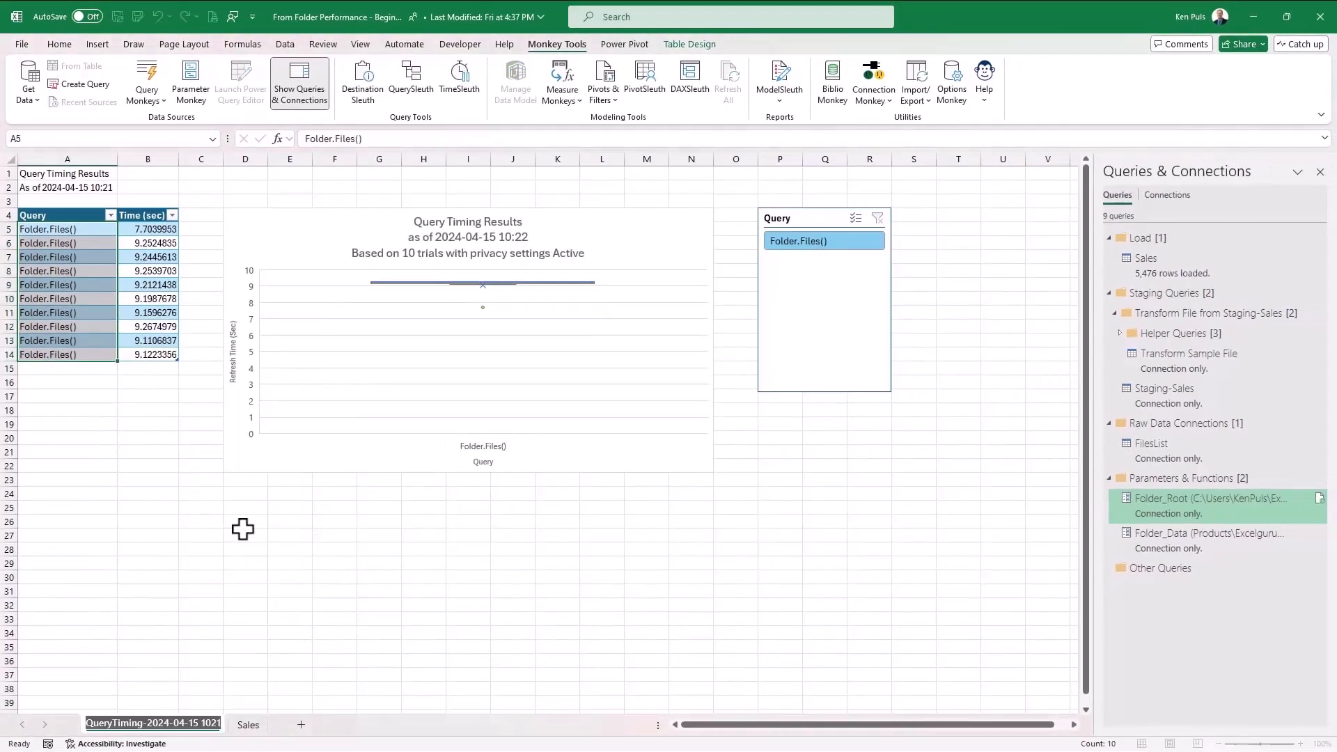
text(POrf Compare)
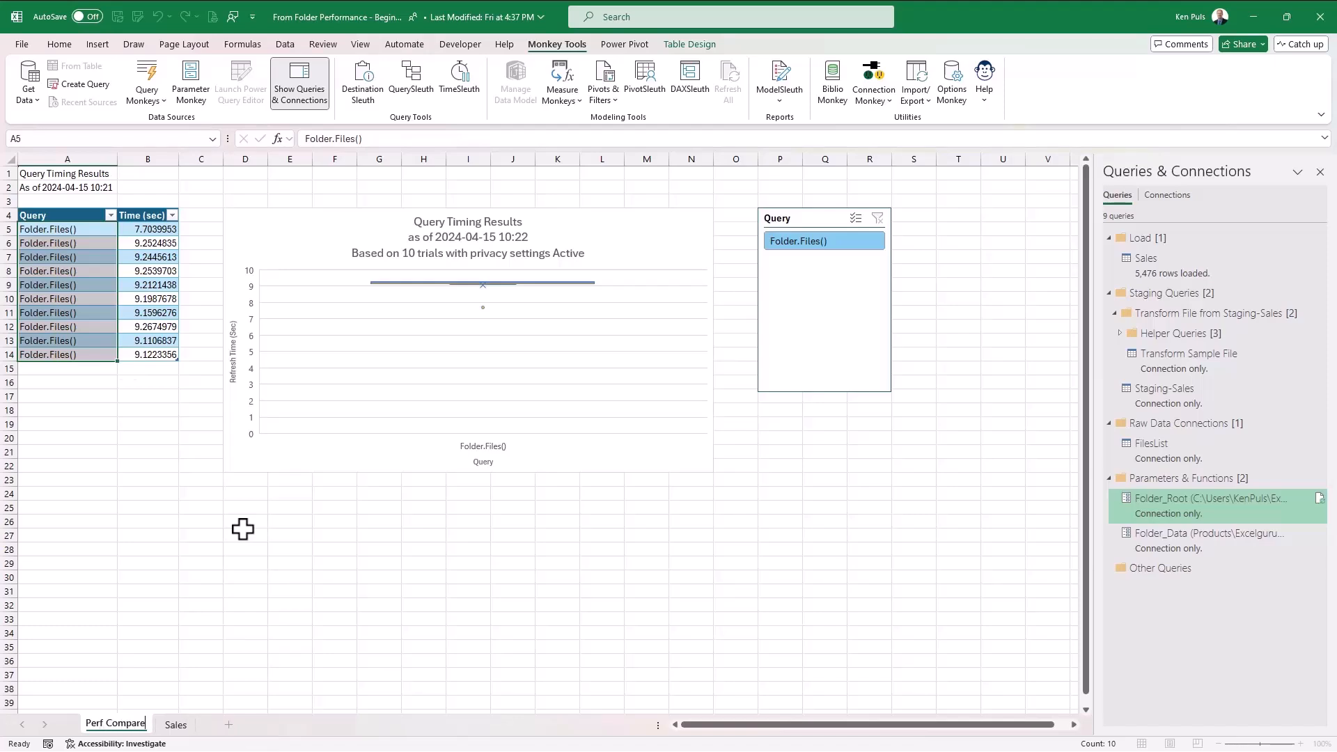
key(Return)
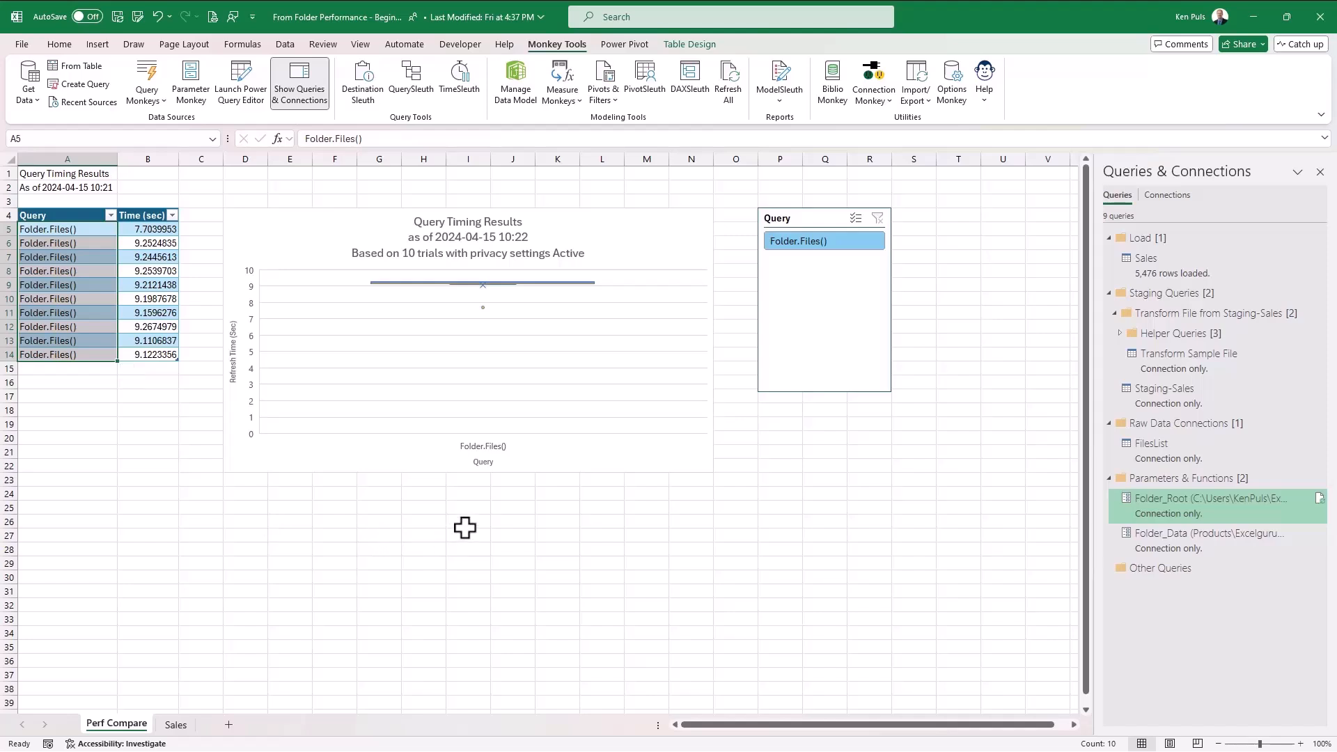
mouse_move(519, 284)
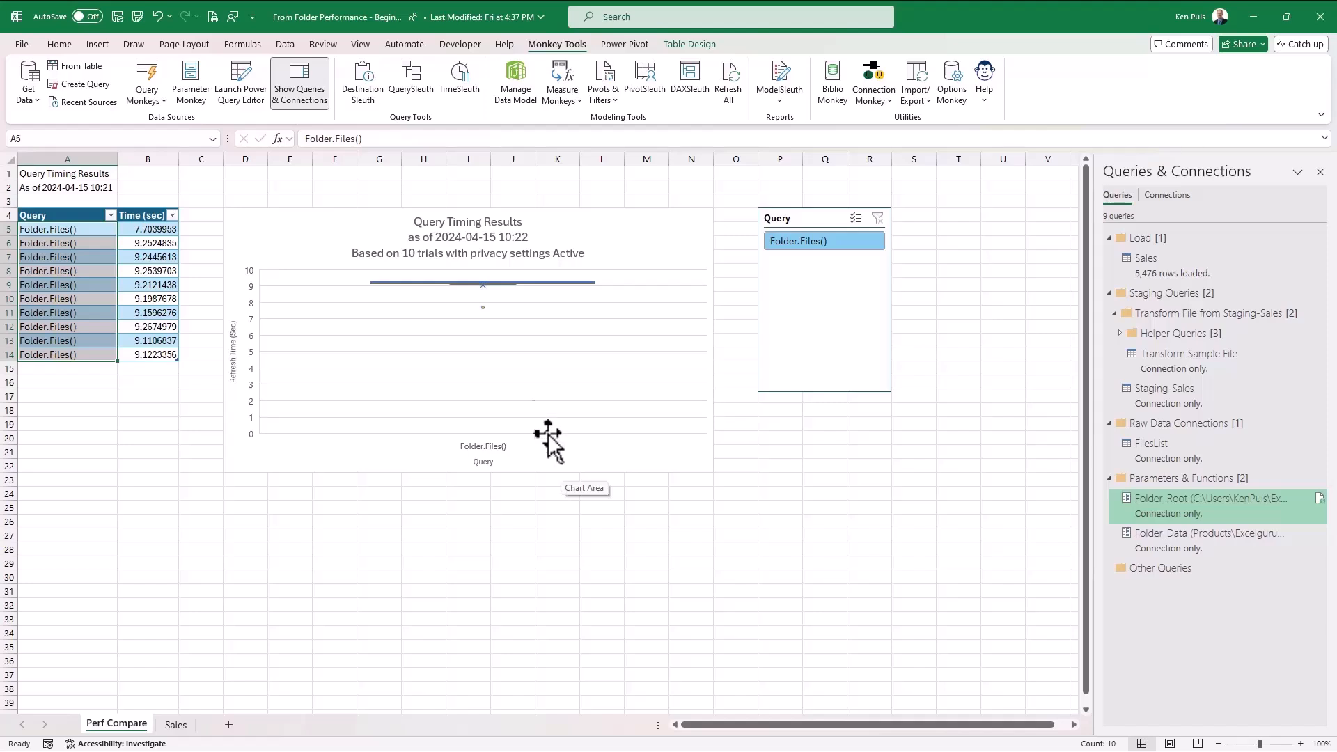
click(30, 104)
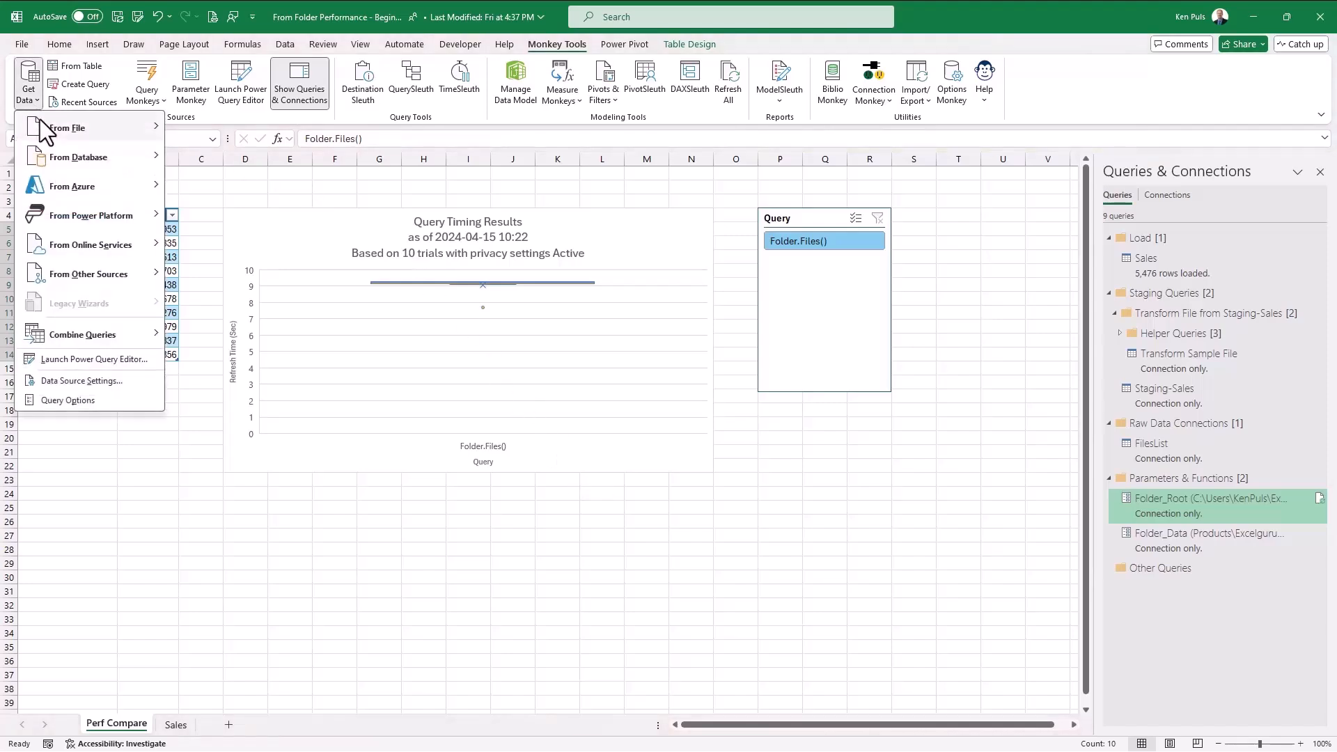
mouse_move(45, 129)
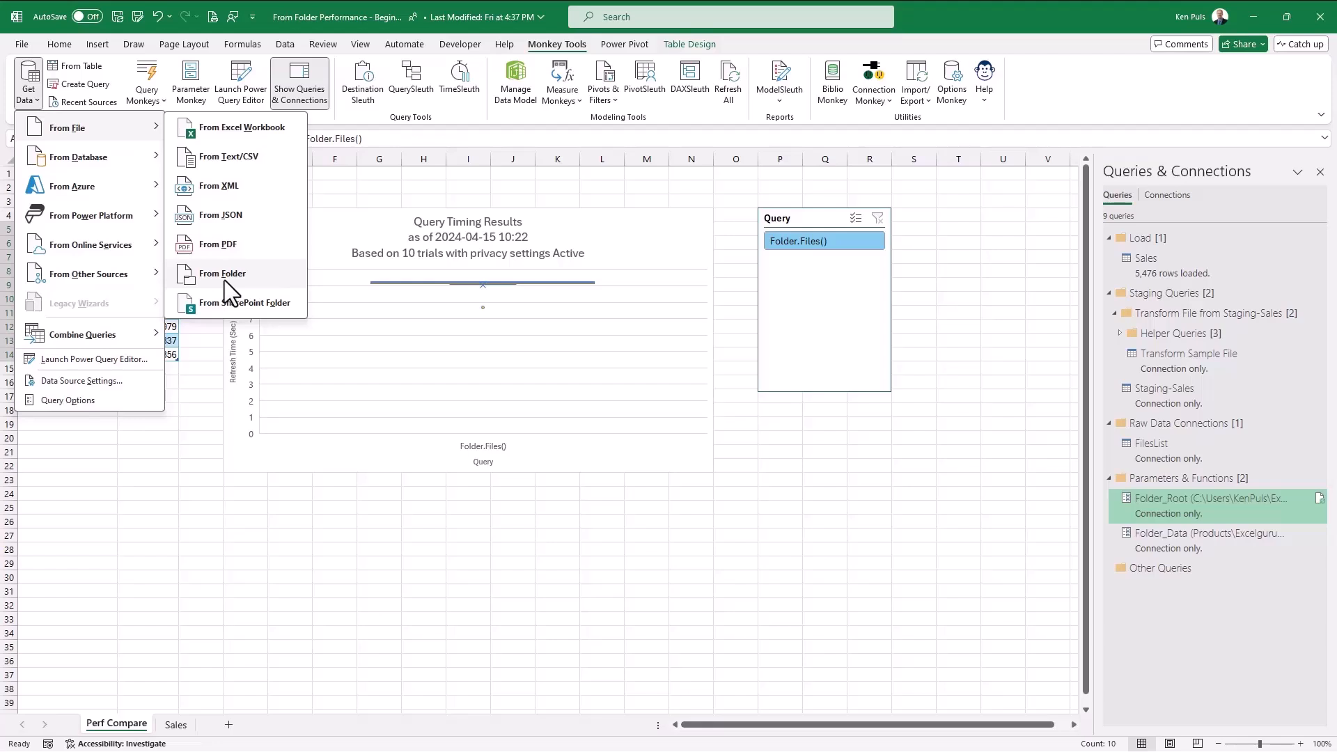
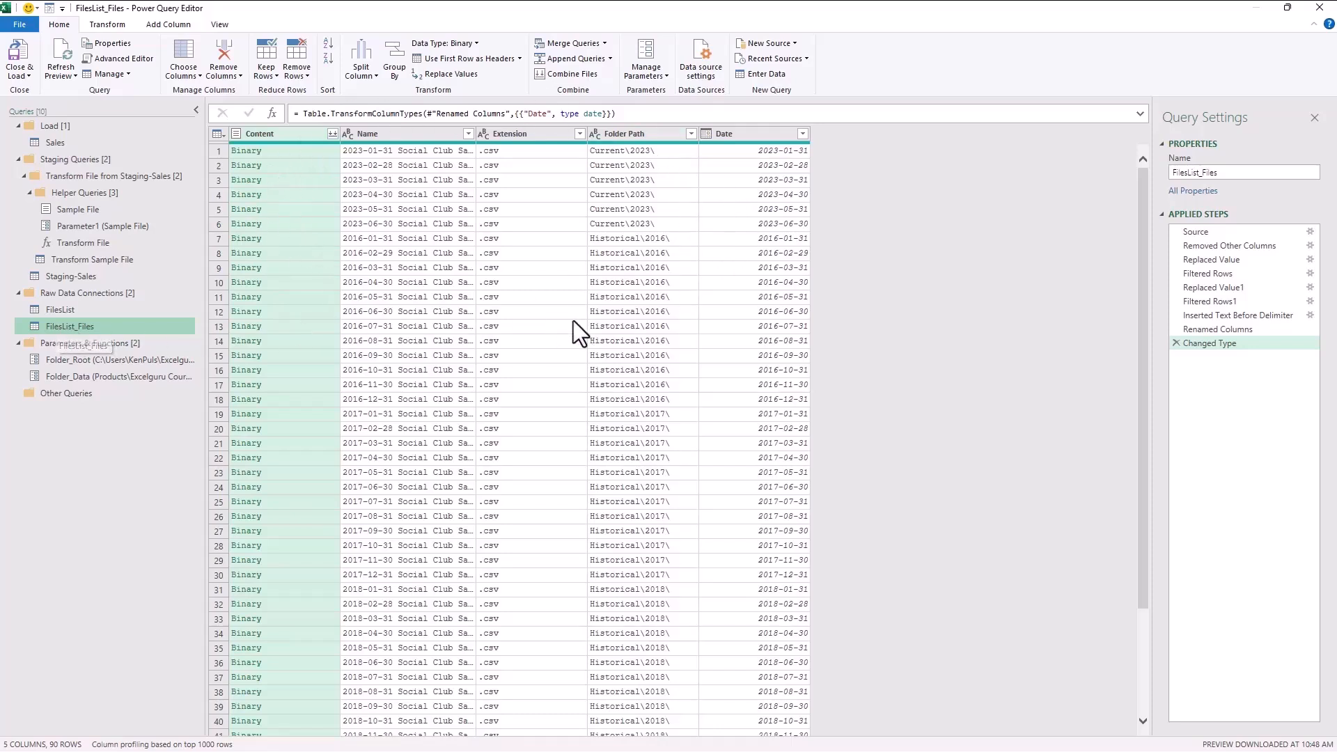
Change the Source step of the FilesList query to use Folder.Contents(Folder_Root).
click(70, 309)
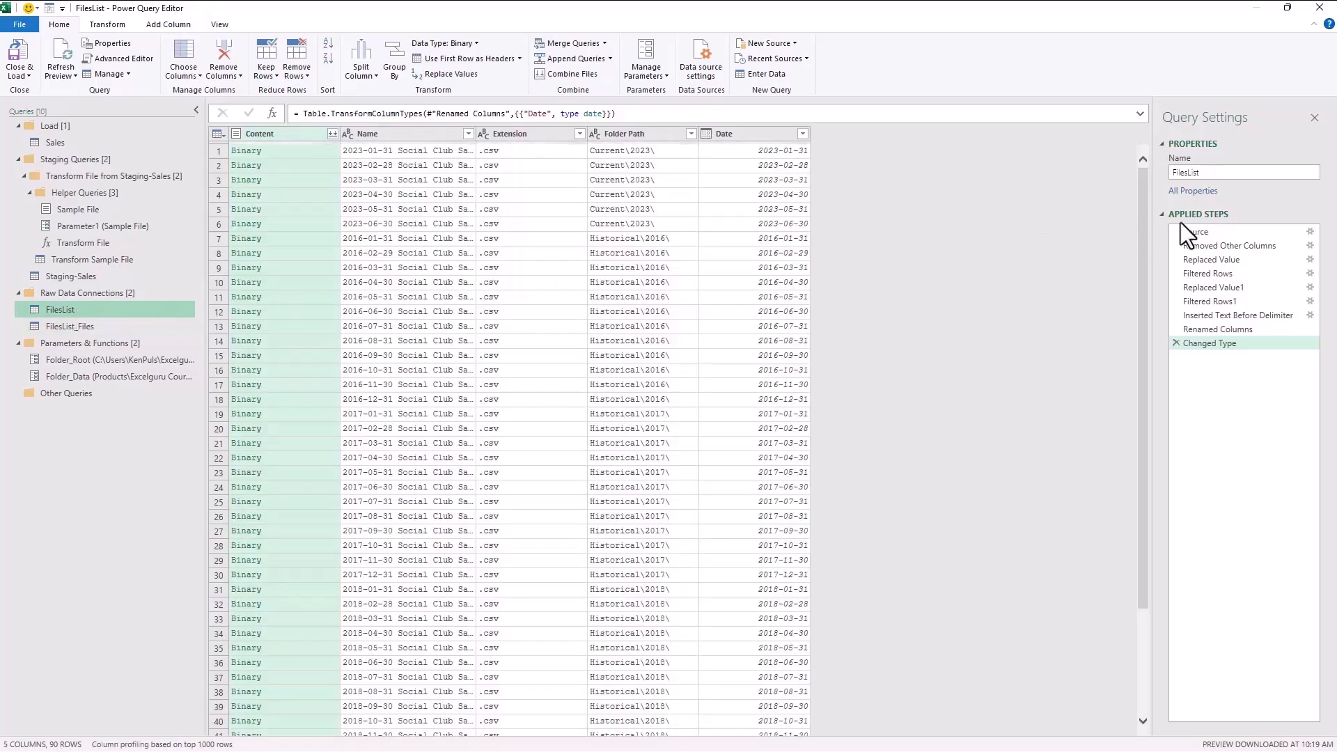
click(1202, 231)
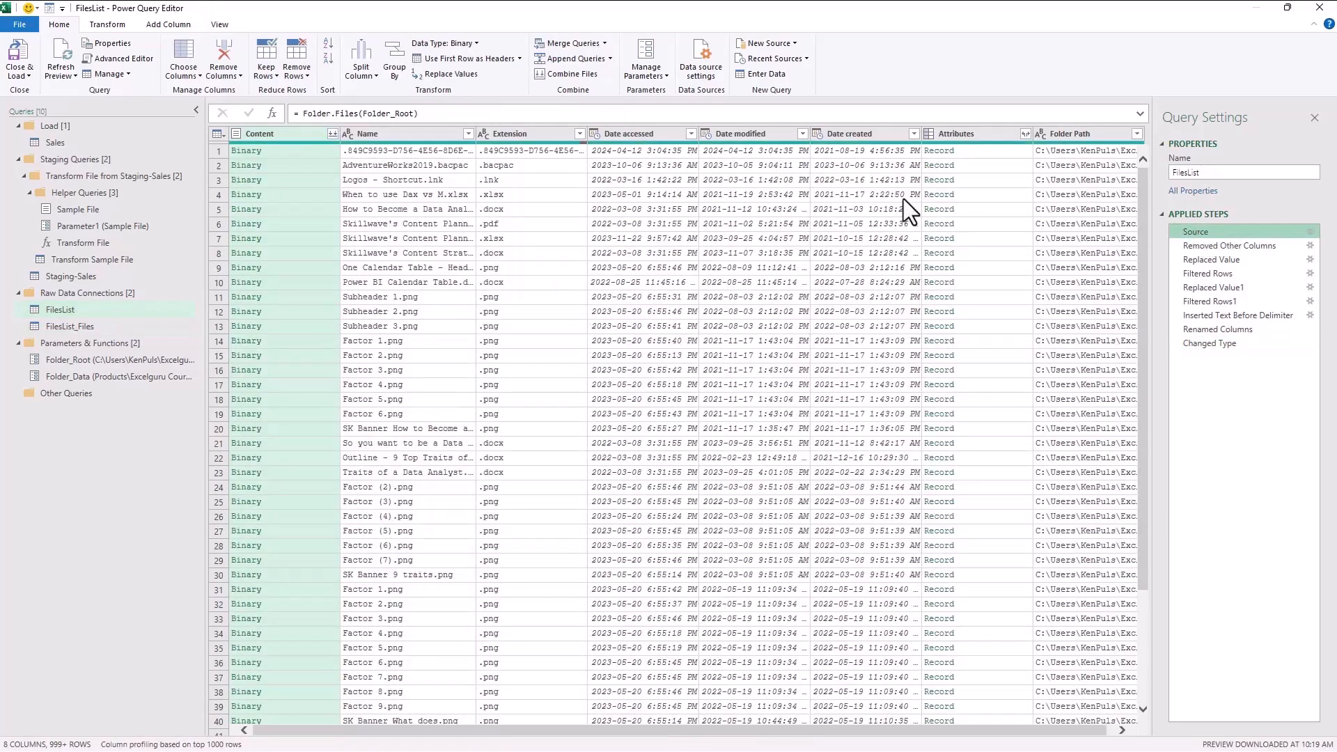
double_click(348, 114)
text(Contents)
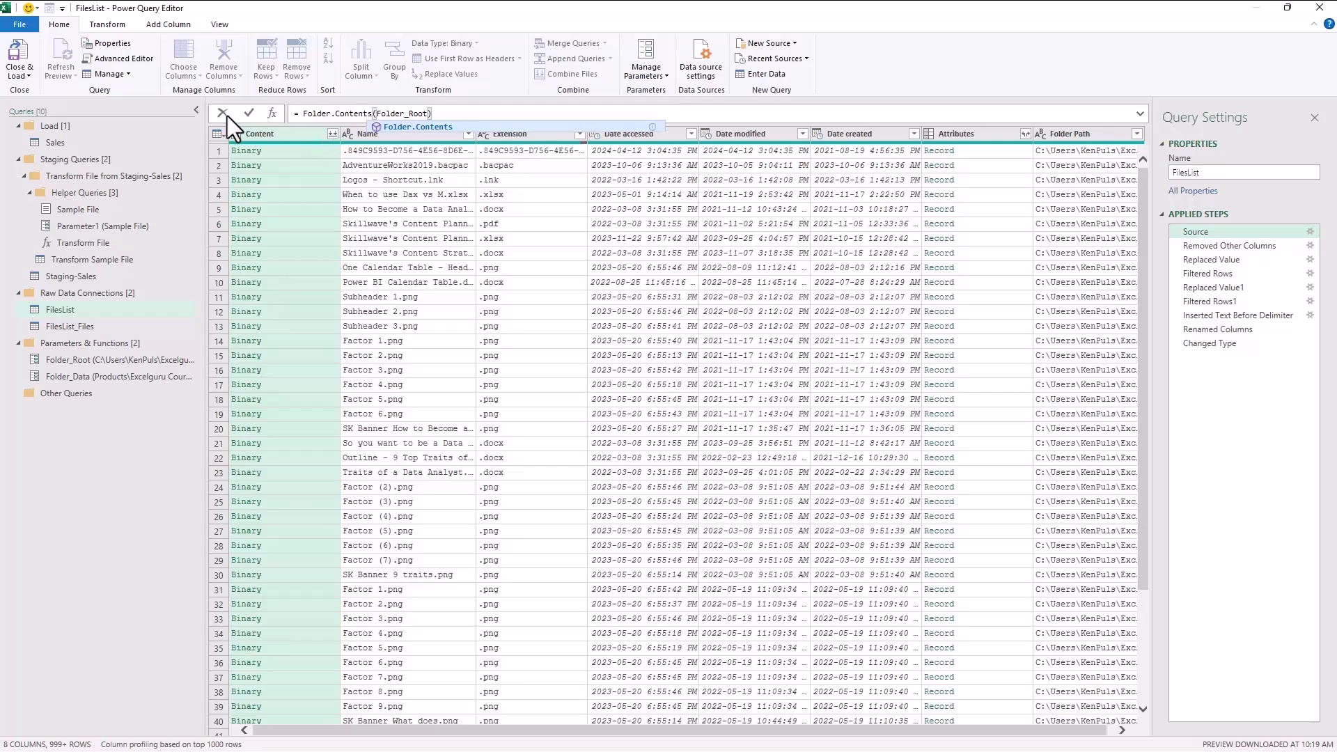
click(248, 114)
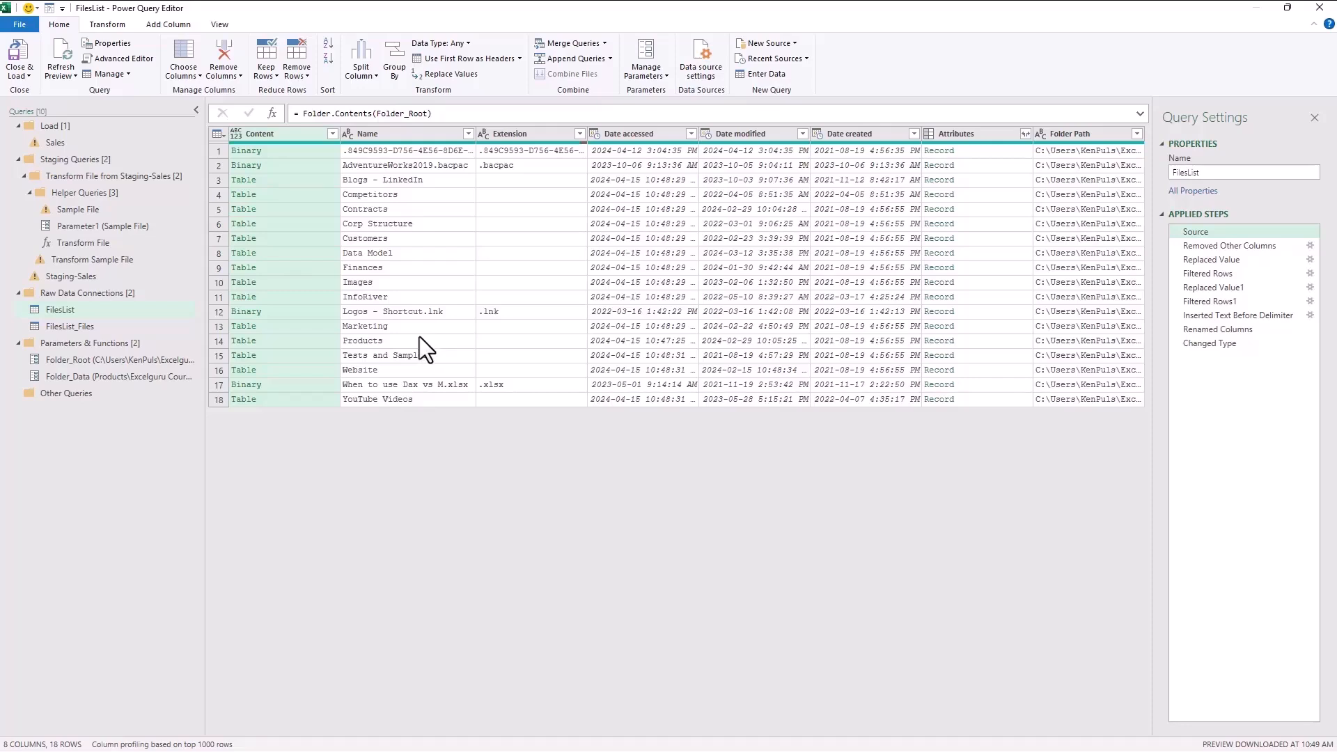
Drill into the Products folder, replacing the subsequent query steps, and into its Excelguru Courses subfolder.
click(244, 341)
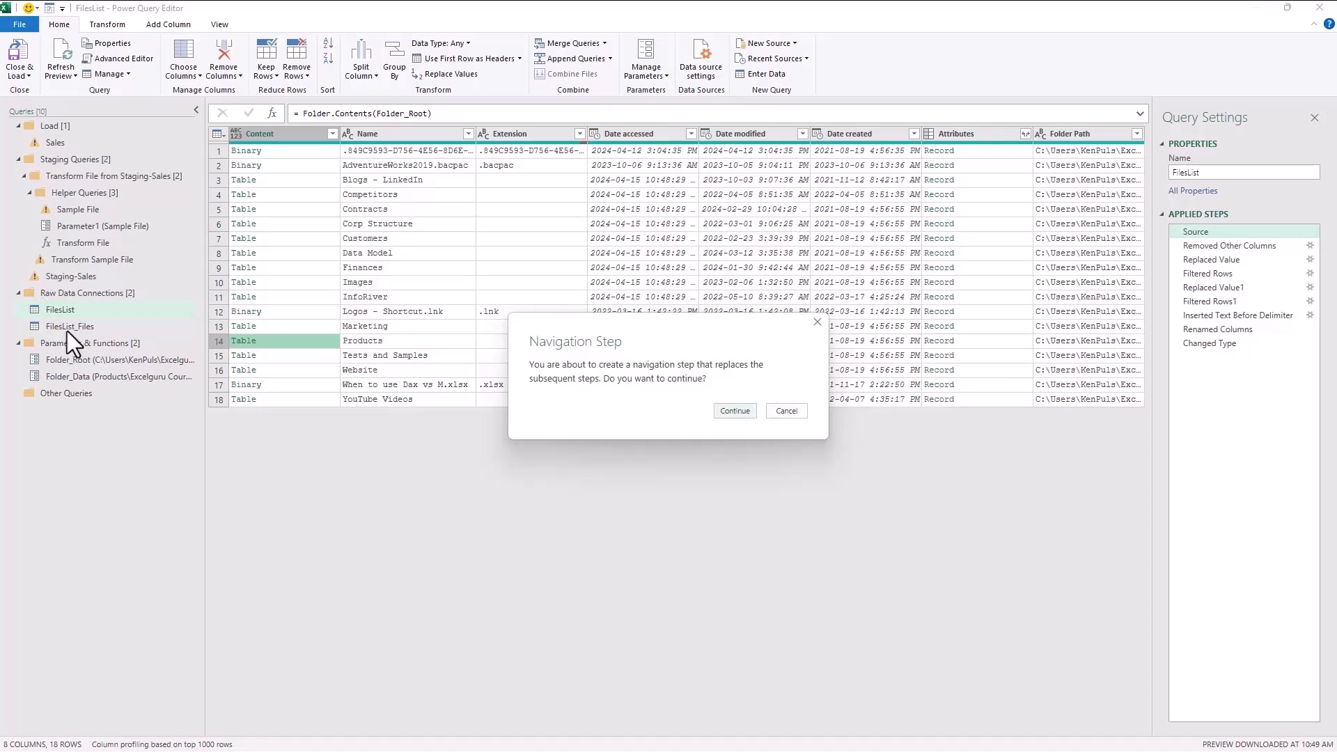
click(735, 411)
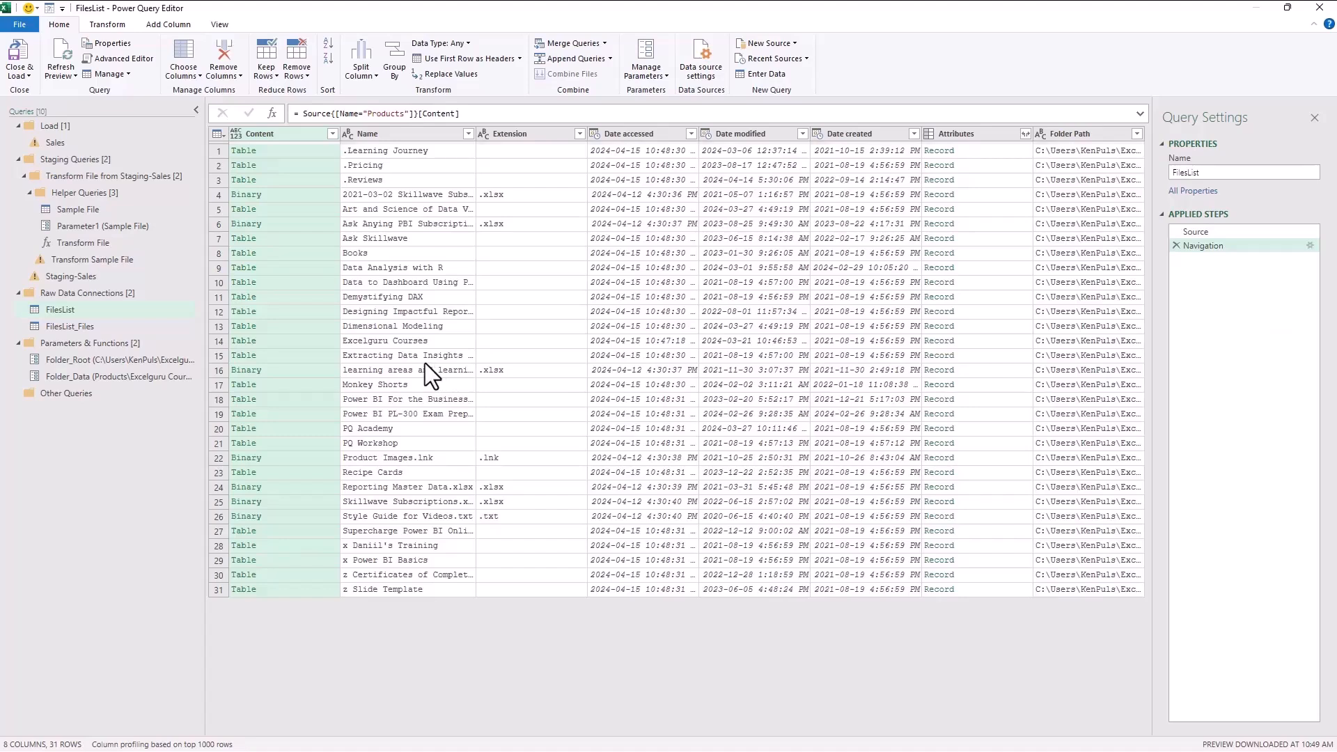
click(245, 341)
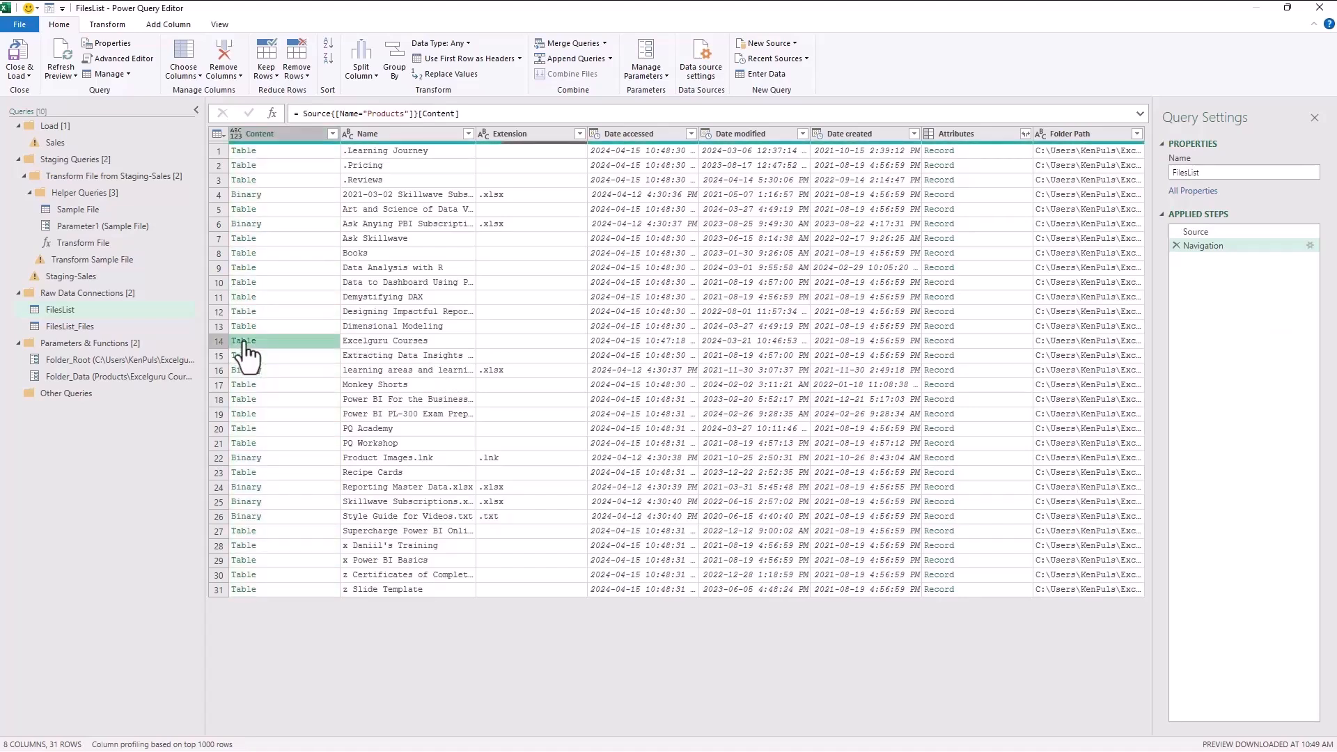
click(244, 341)
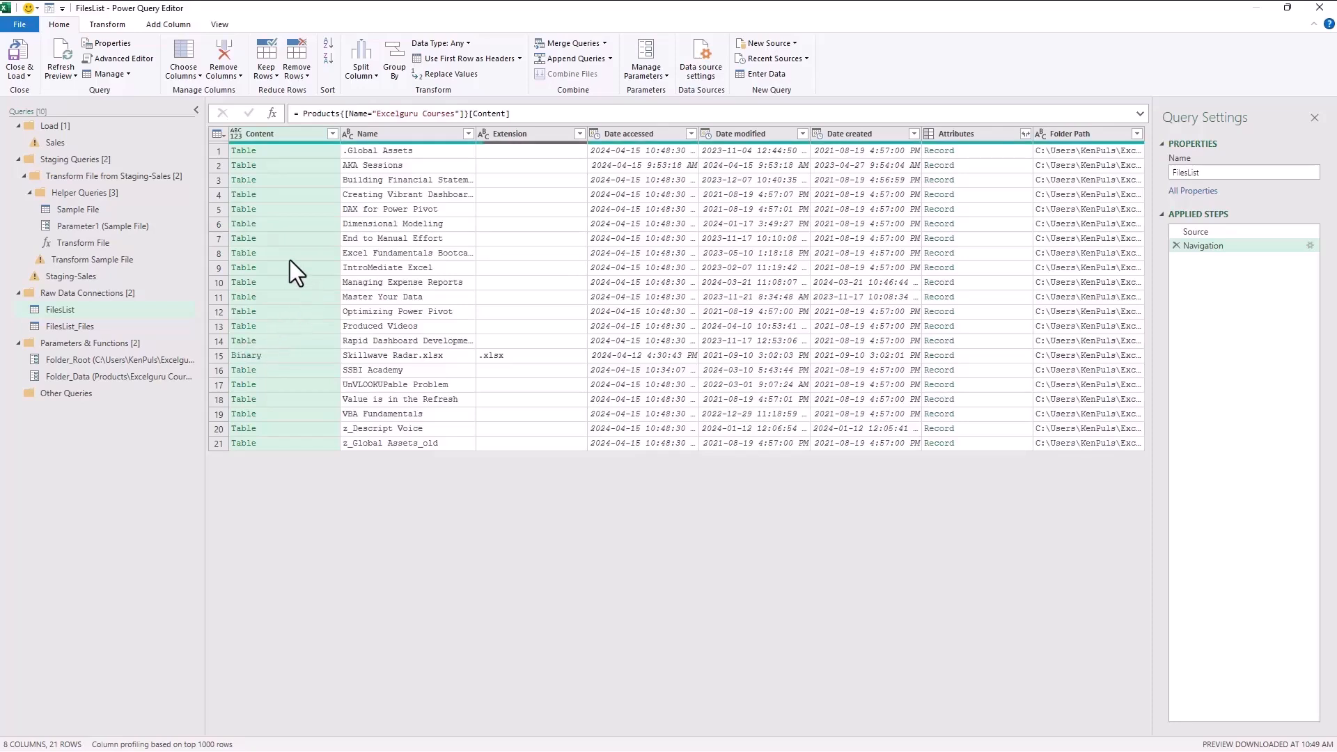
Drill down through SSBI Academy, Course Examples - SSBI, Data and Performance to its Data folder, and review the stored navigation path.
click(238, 370)
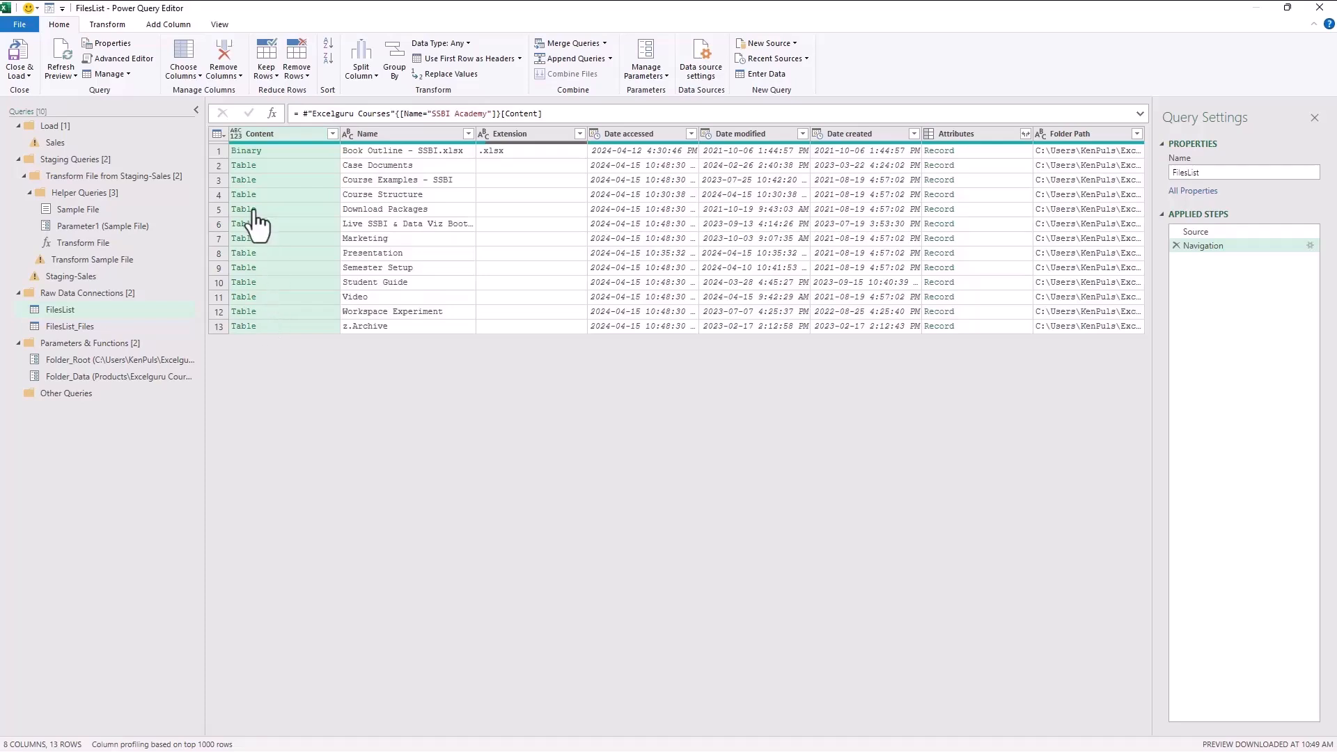
click(242, 181)
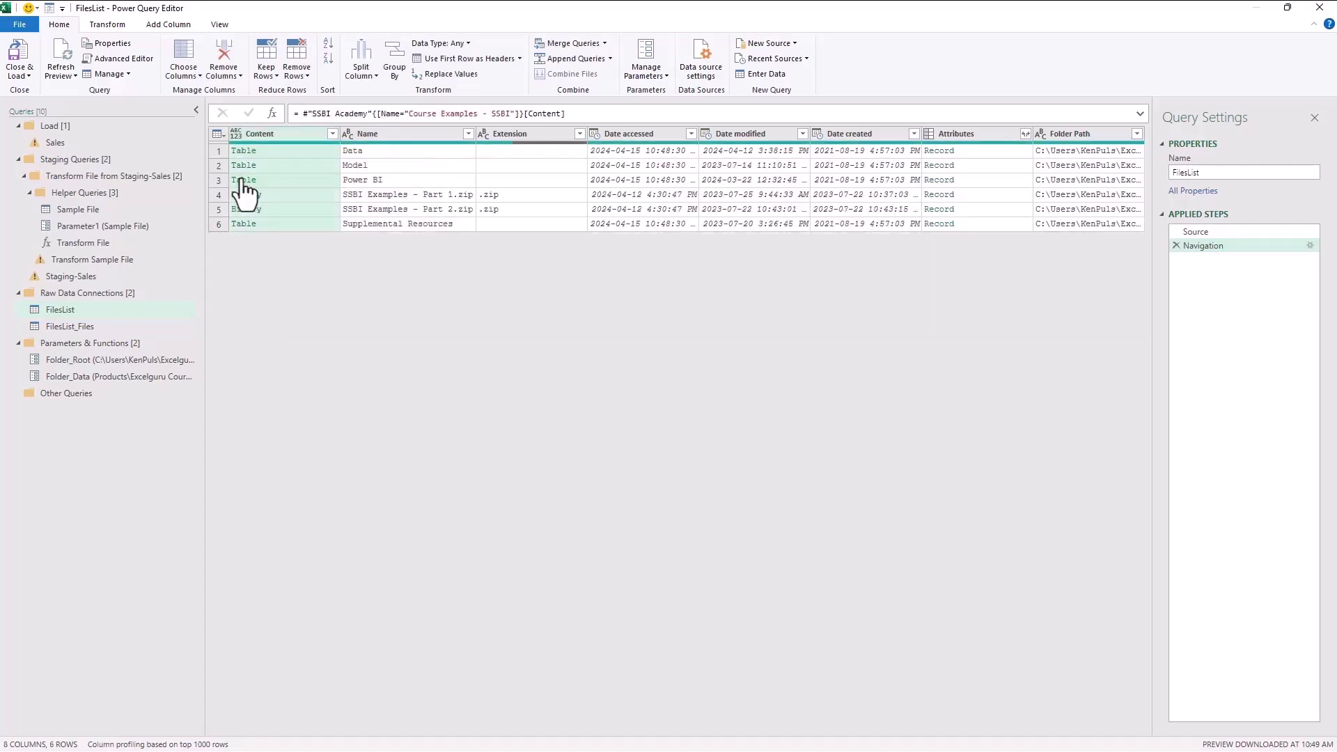
click(244, 150)
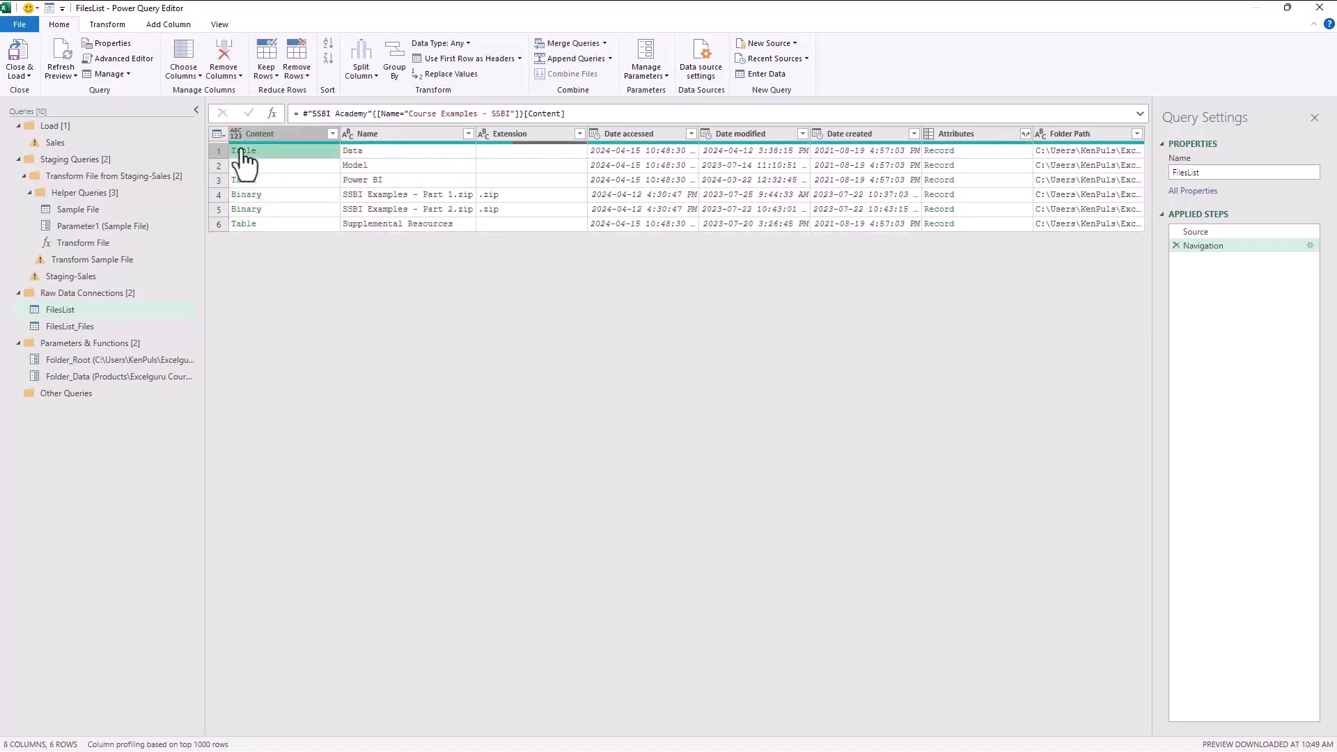
click(242, 208)
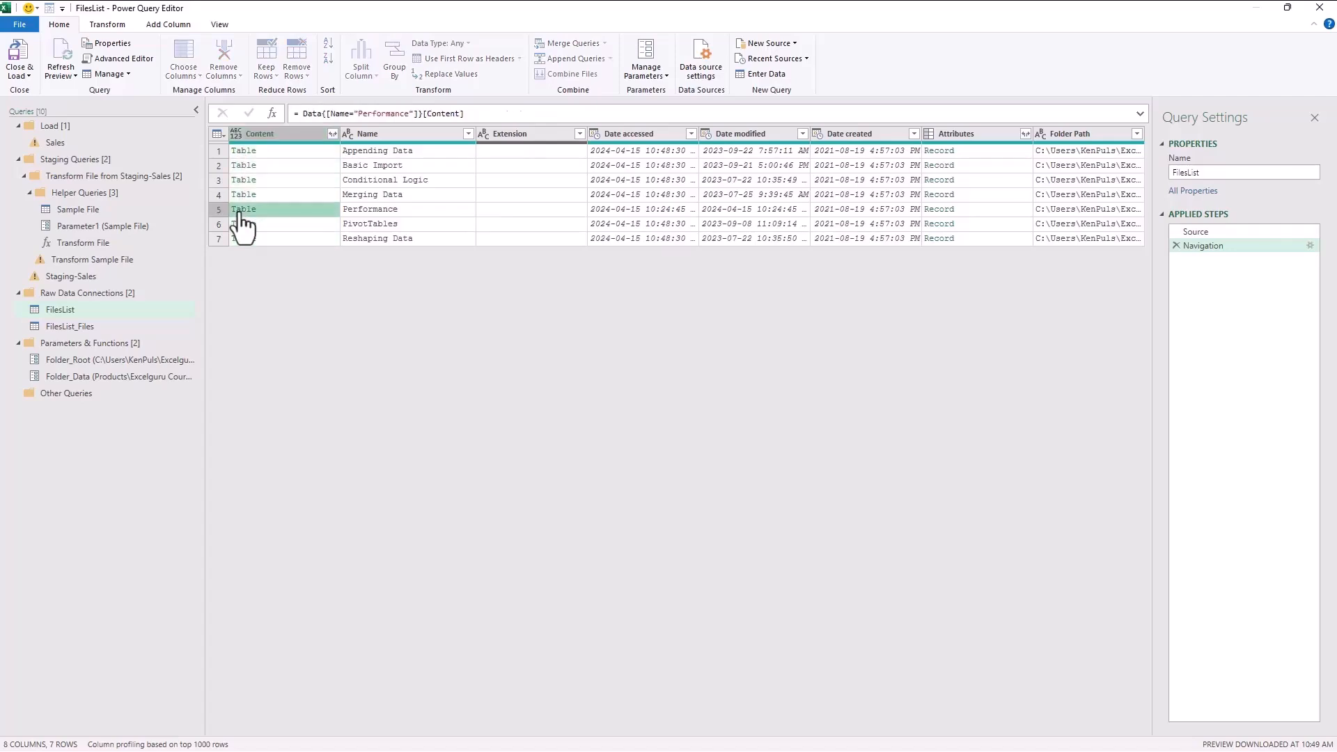
click(244, 151)
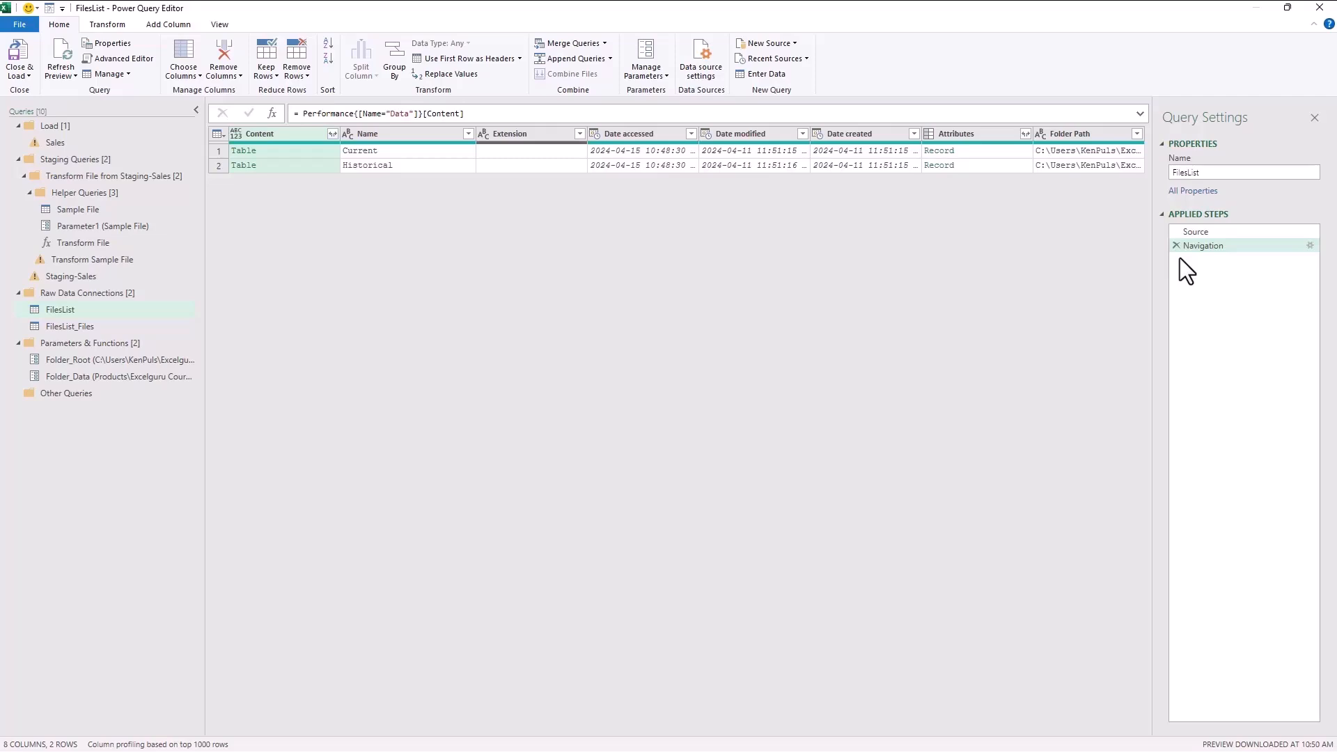
click(1309, 245)
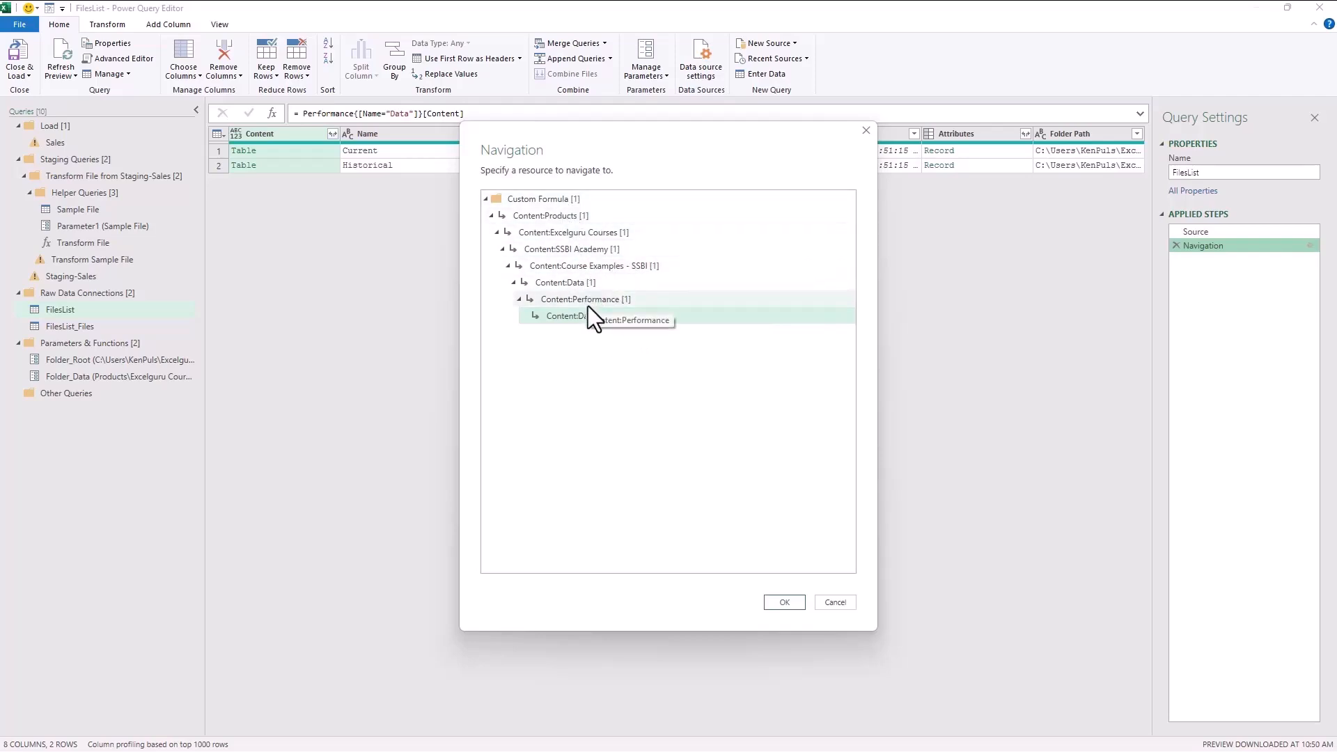
click(837, 601)
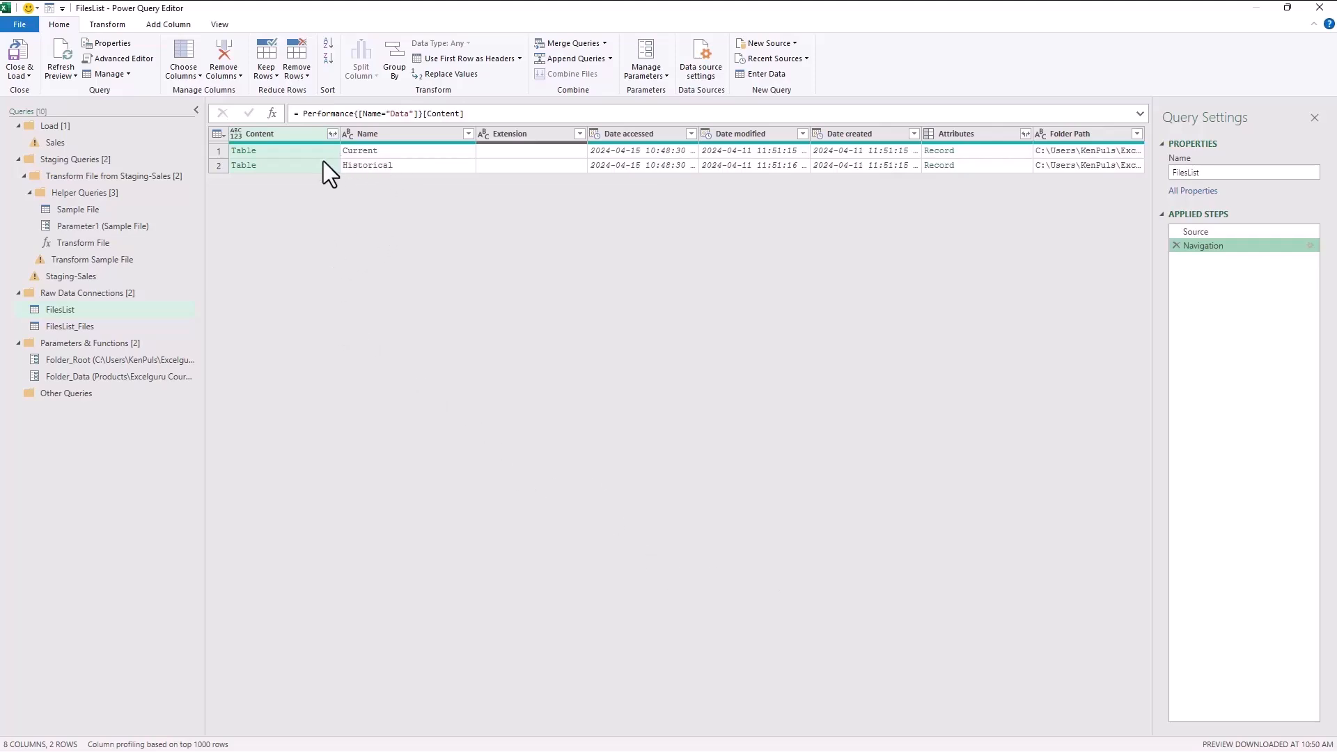
Keep only the Content and Name columns in FilesList, removing all others.
click(377, 135)
right_click(378, 135)
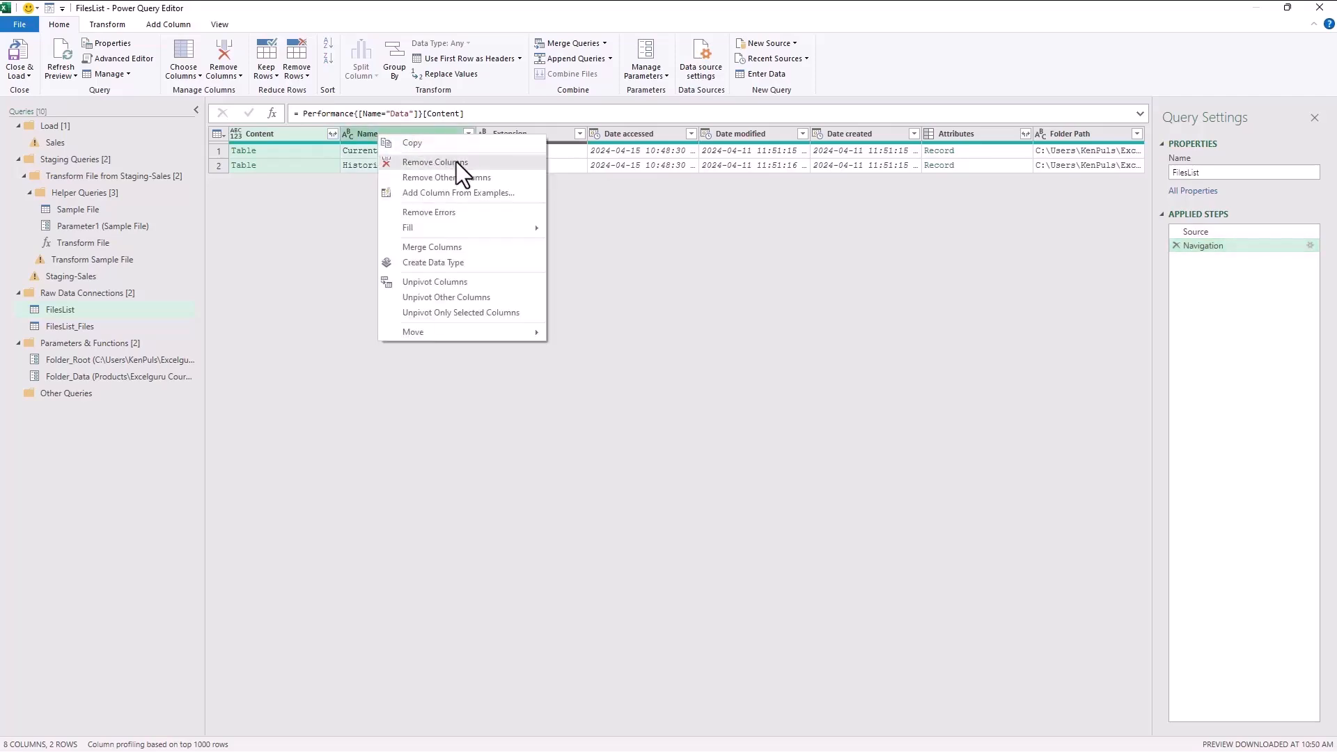
click(467, 176)
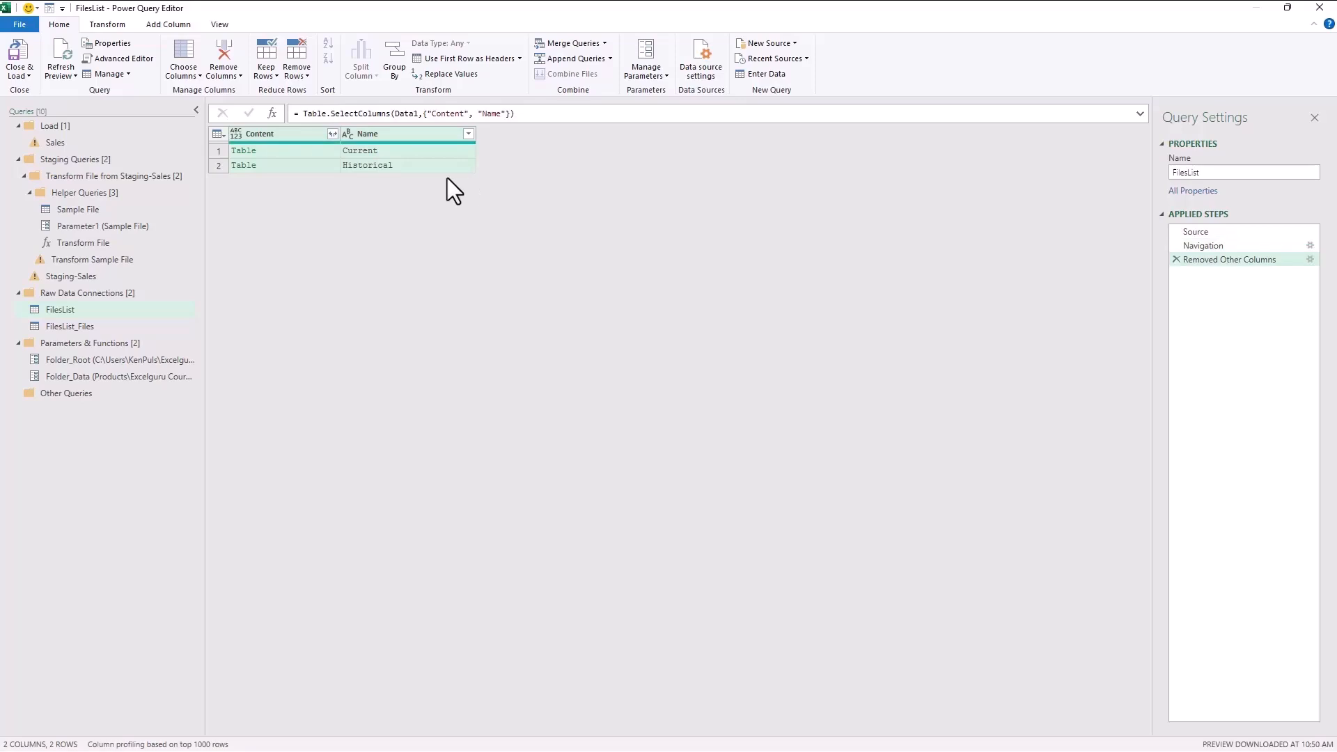
Expand the Content column to only Content, Name and Extension, without the original column name as prefix.
click(301, 134)
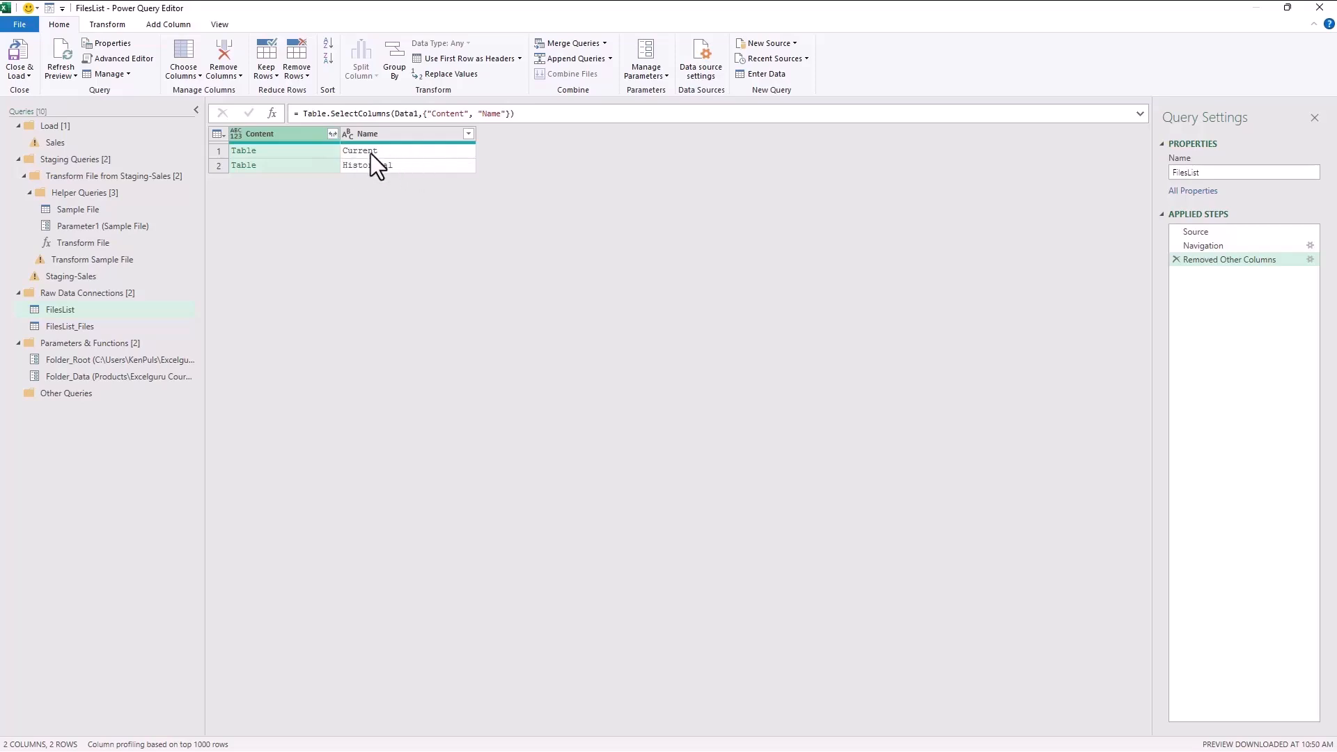
click(332, 133)
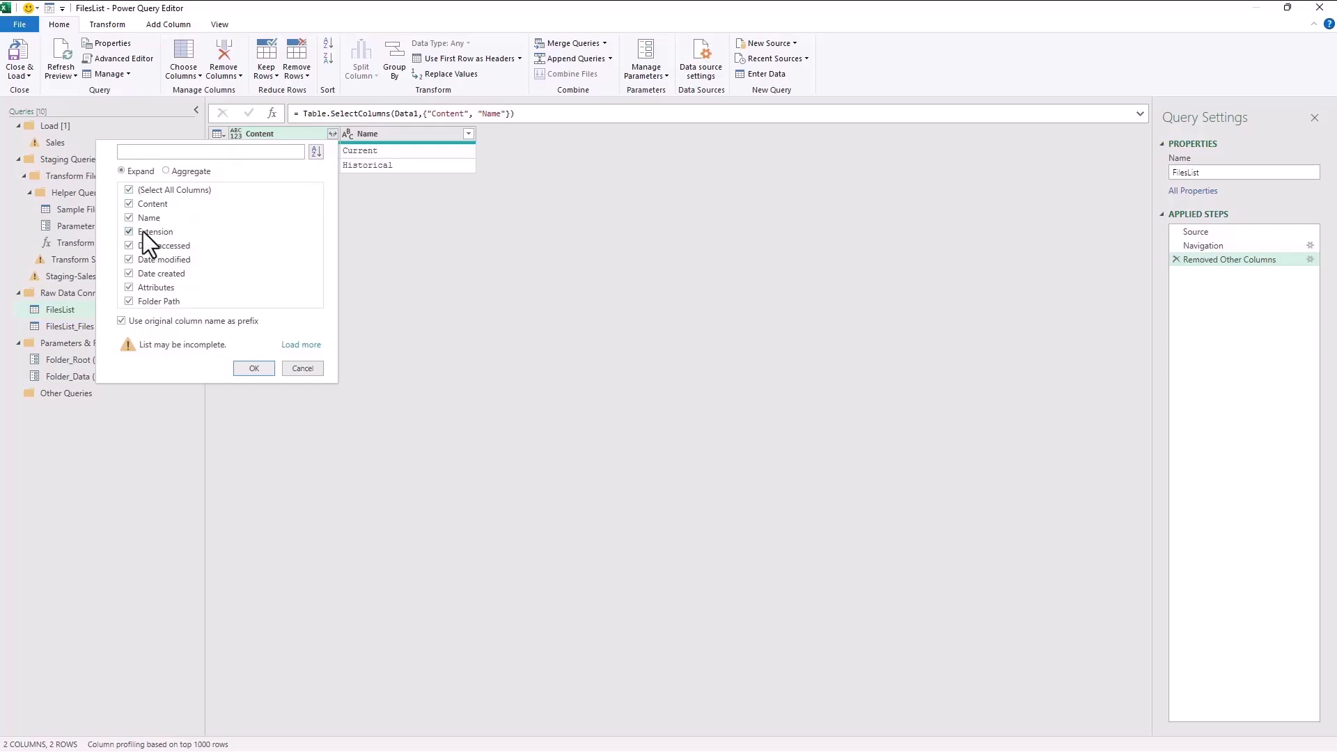
click(121, 321)
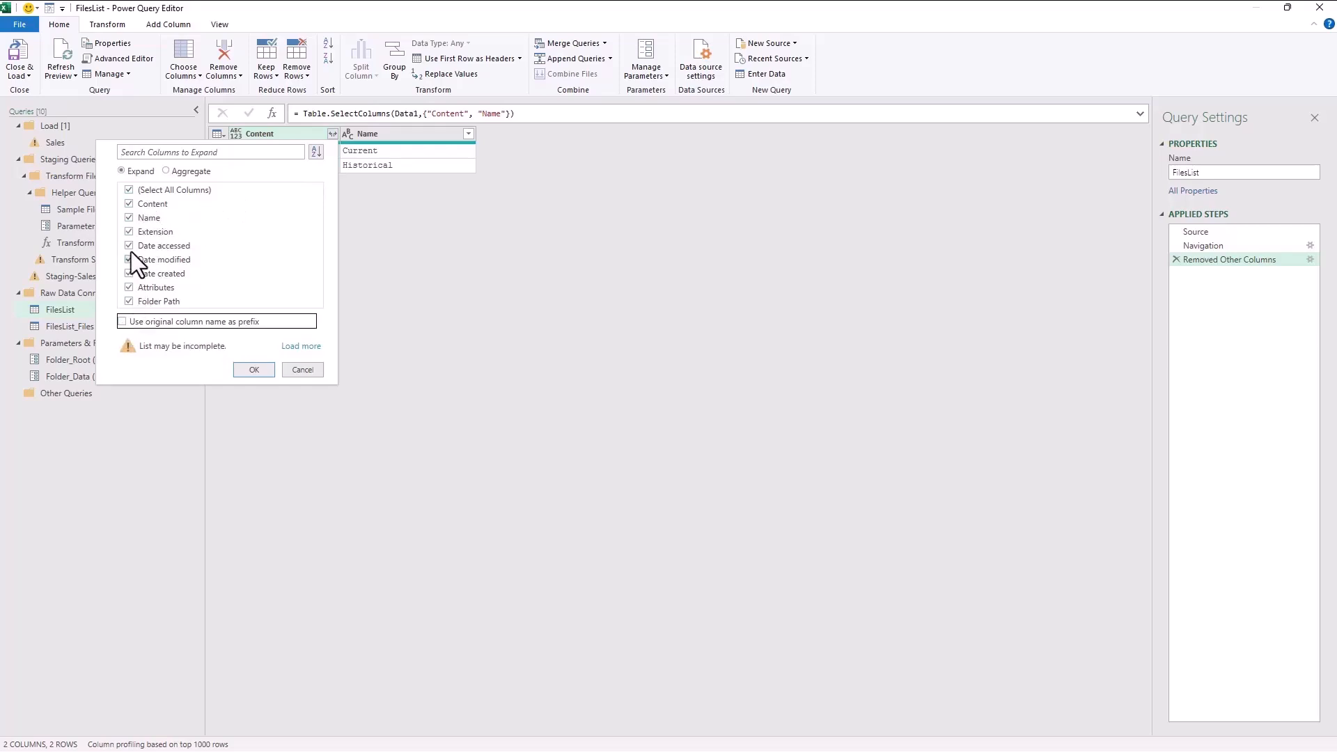
click(128, 245)
click(129, 259)
click(130, 274)
click(129, 288)
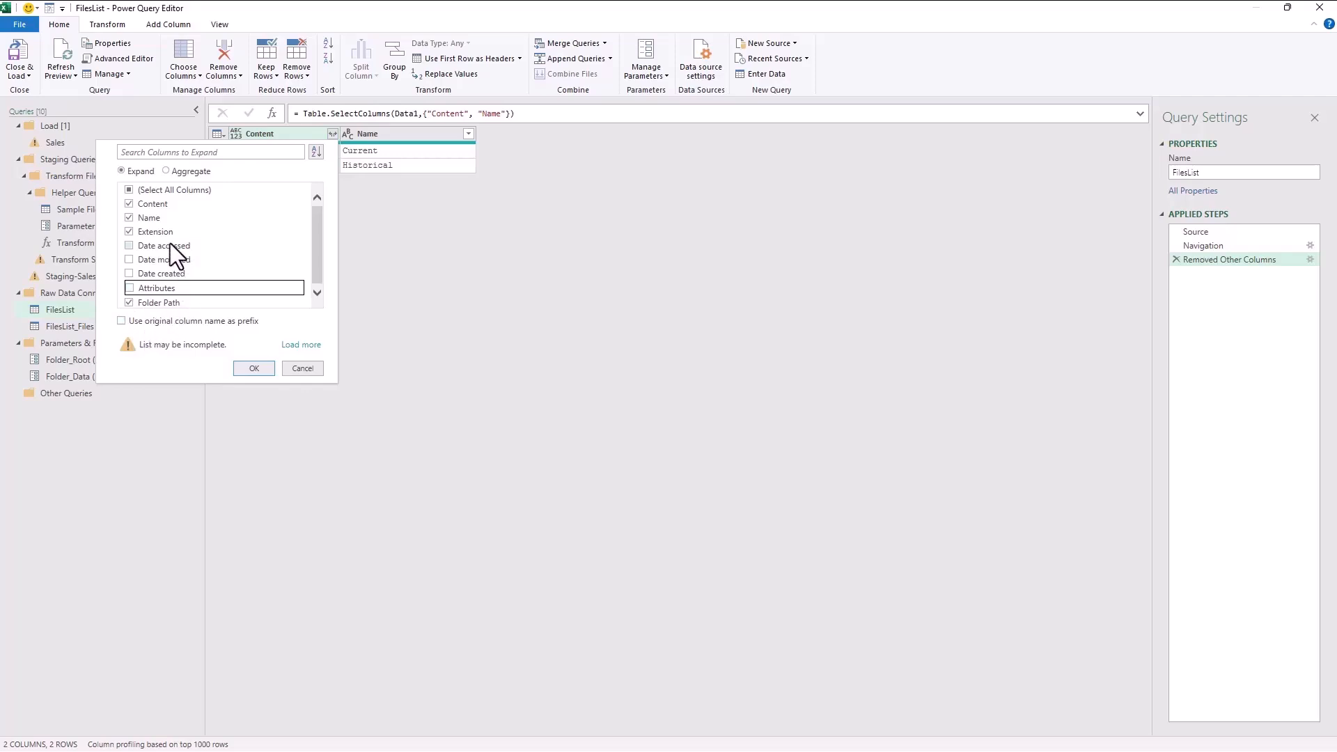
click(130, 302)
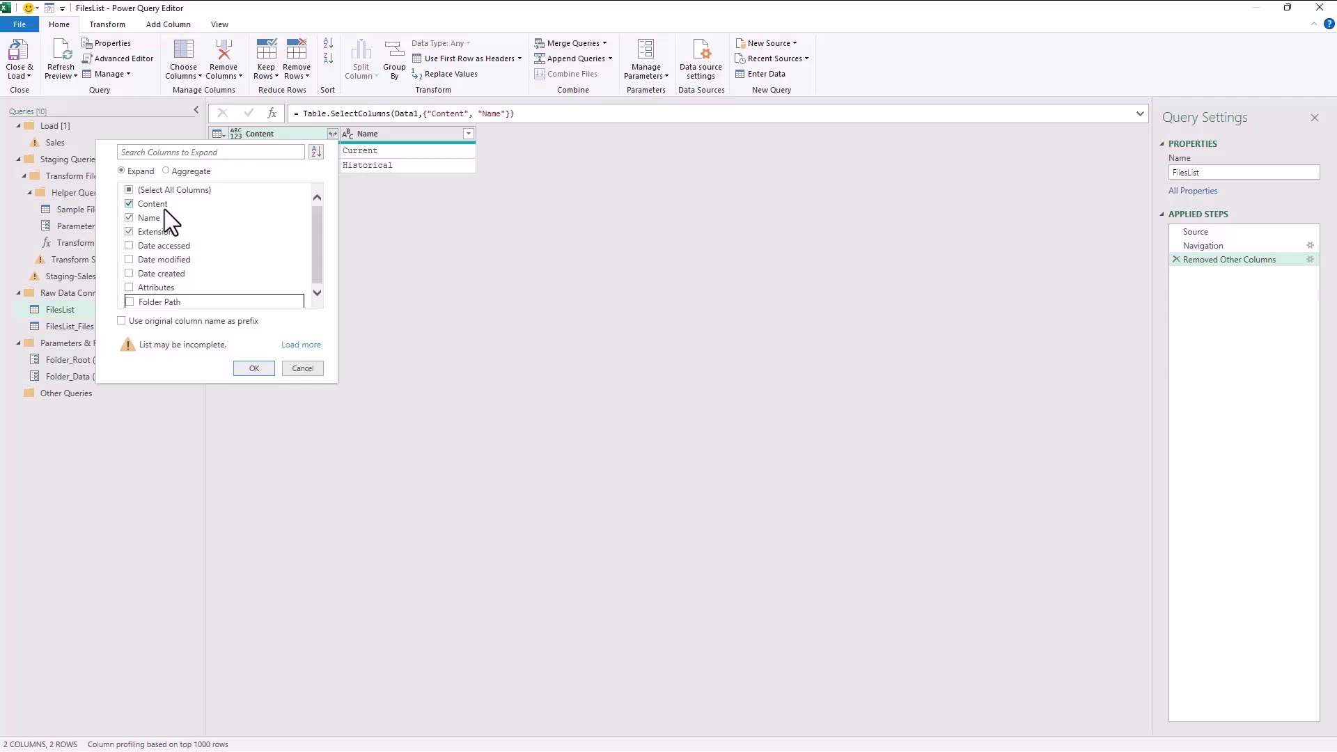
click(252, 367)
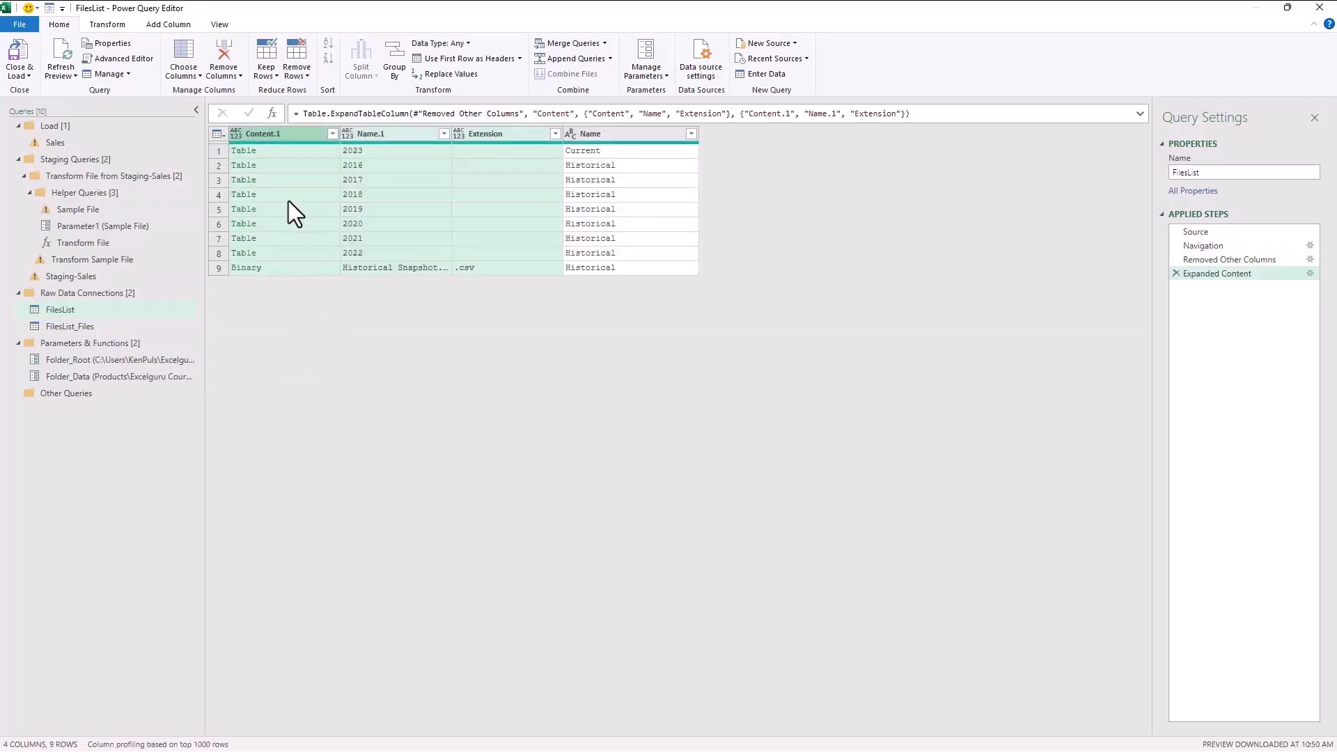
Filter the Name.1 column to exclude rows equal to Historical Snapshot.csv.
click(371, 268)
right_click(369, 267)
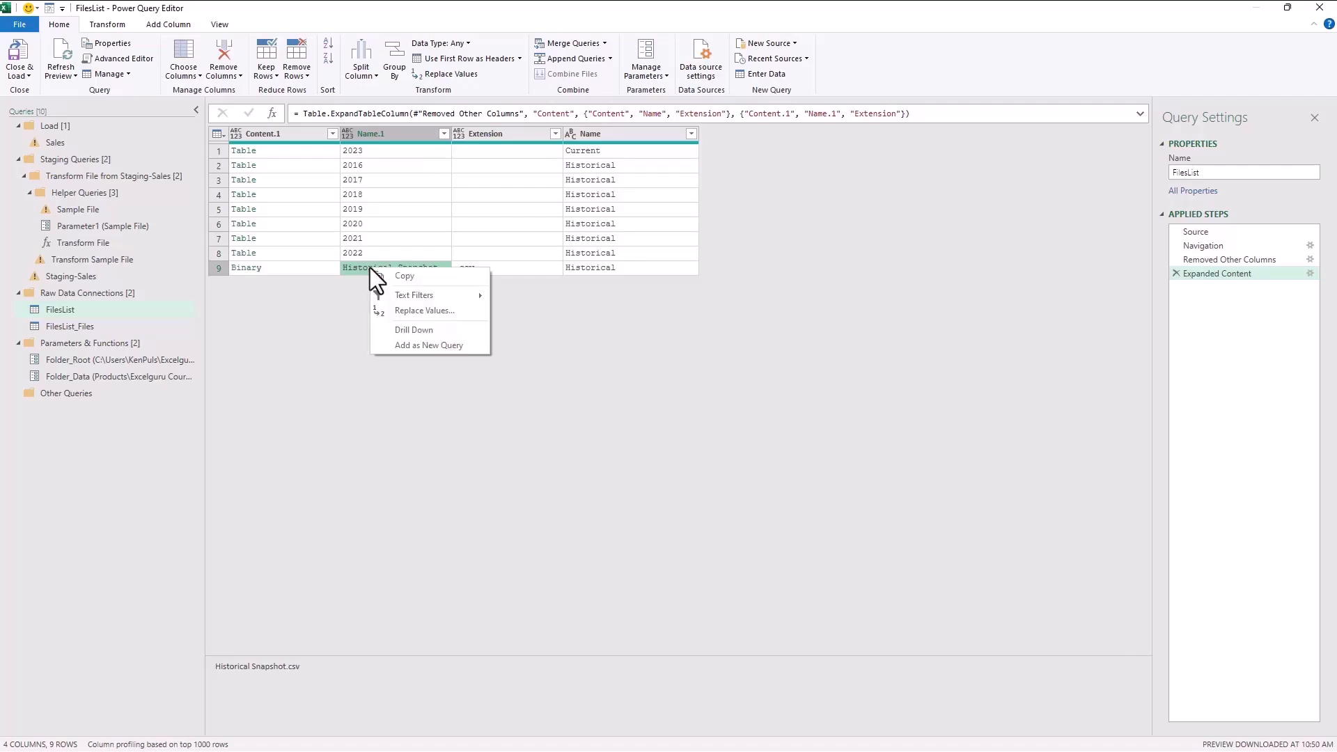
mouse_move(395, 295)
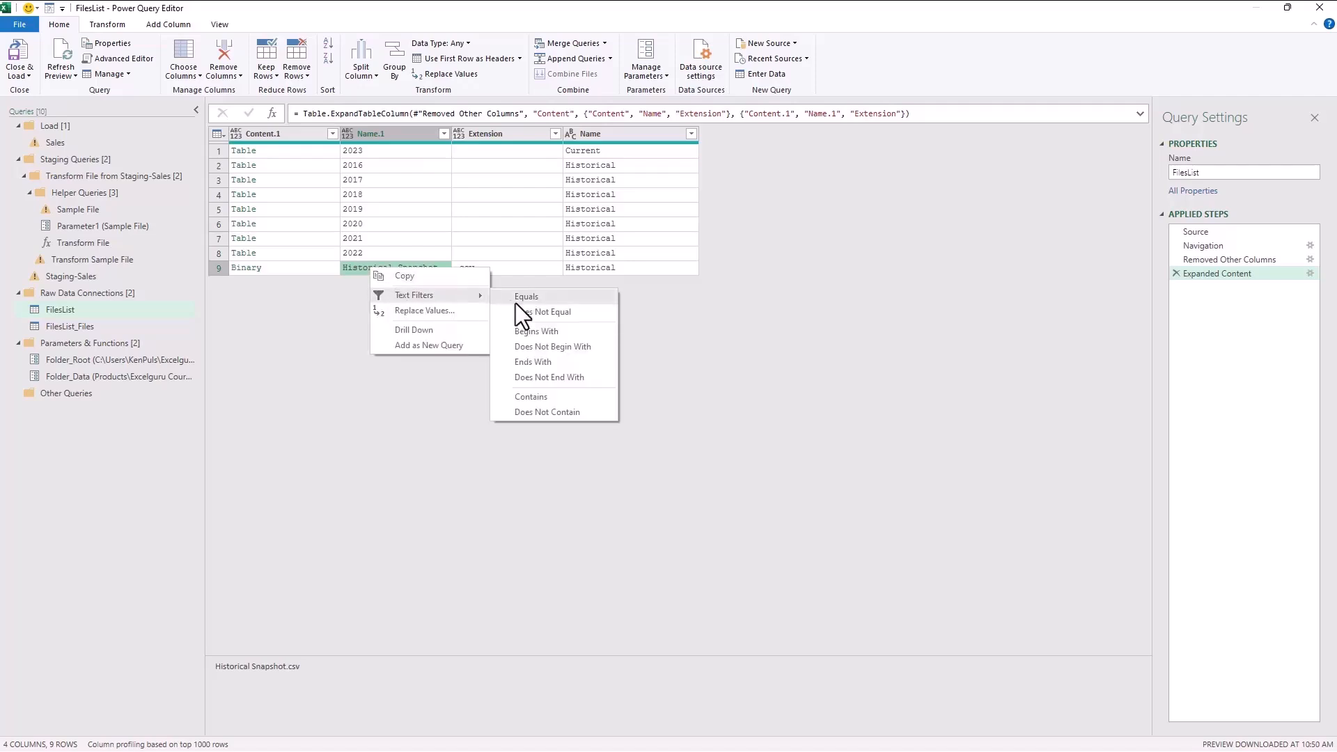
click(534, 312)
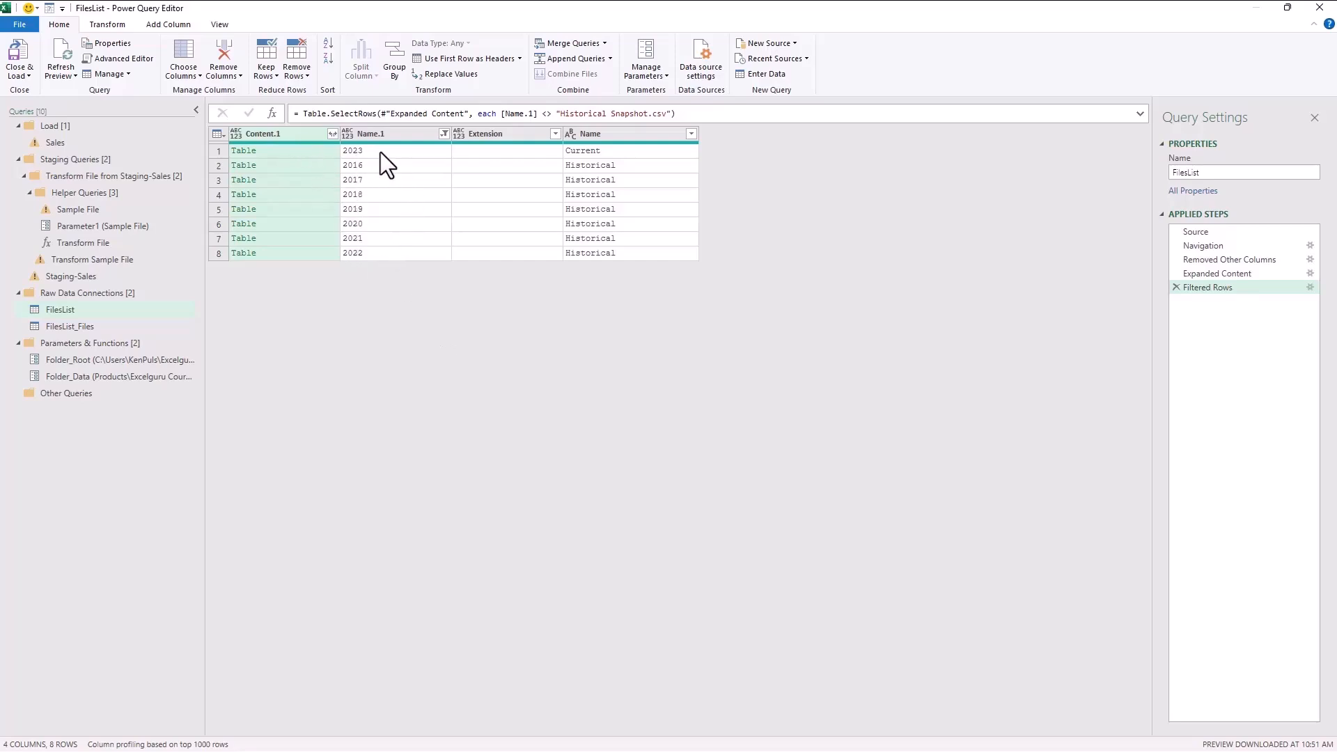
Keep only the Content.1 column and expand it to Content, Name, Extension and Folder Path.
right_click(299, 137)
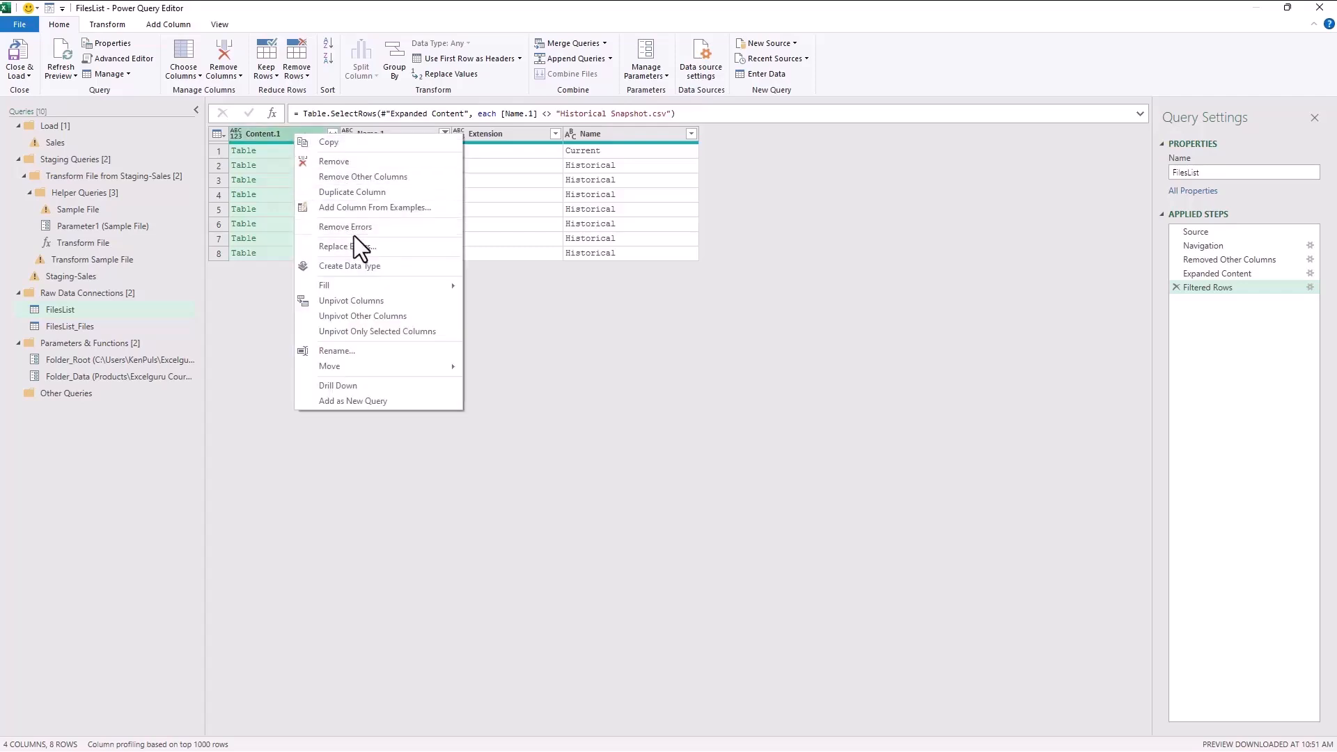
click(374, 180)
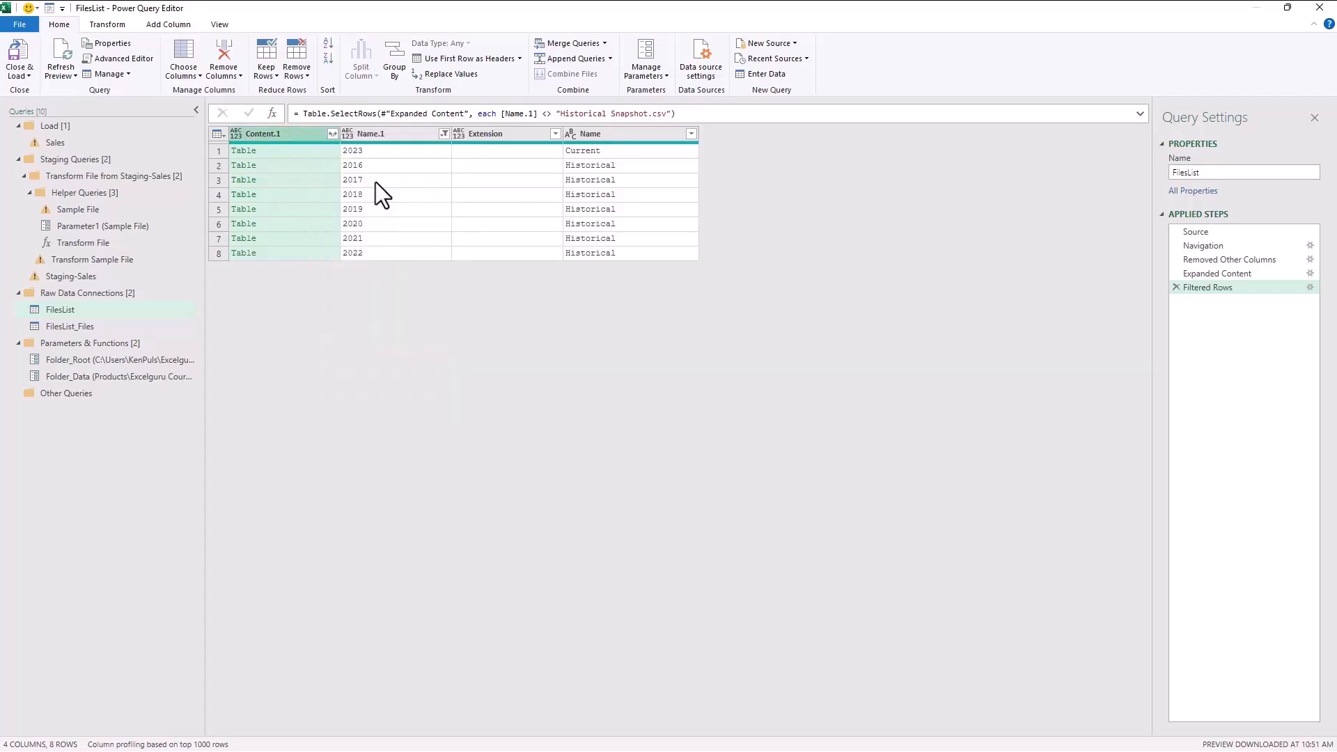
click(333, 135)
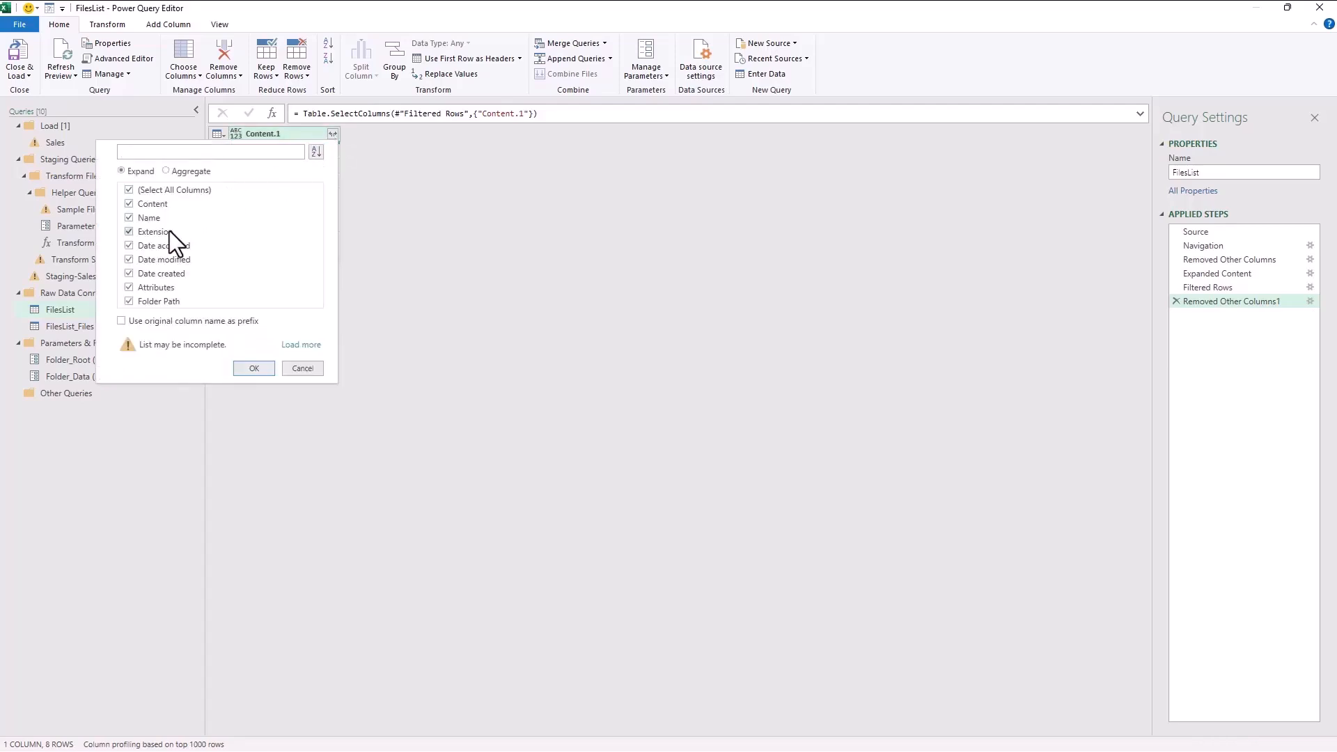
click(129, 246)
click(128, 260)
click(129, 273)
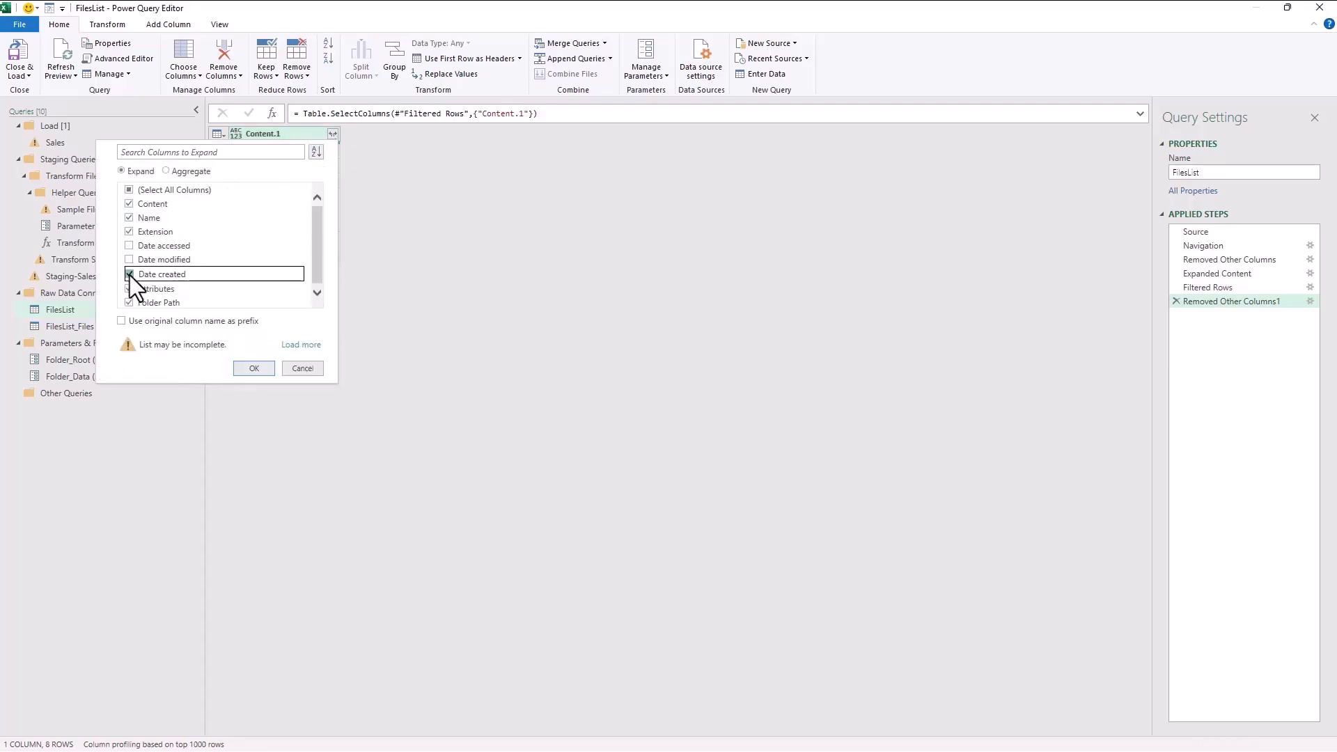
click(130, 288)
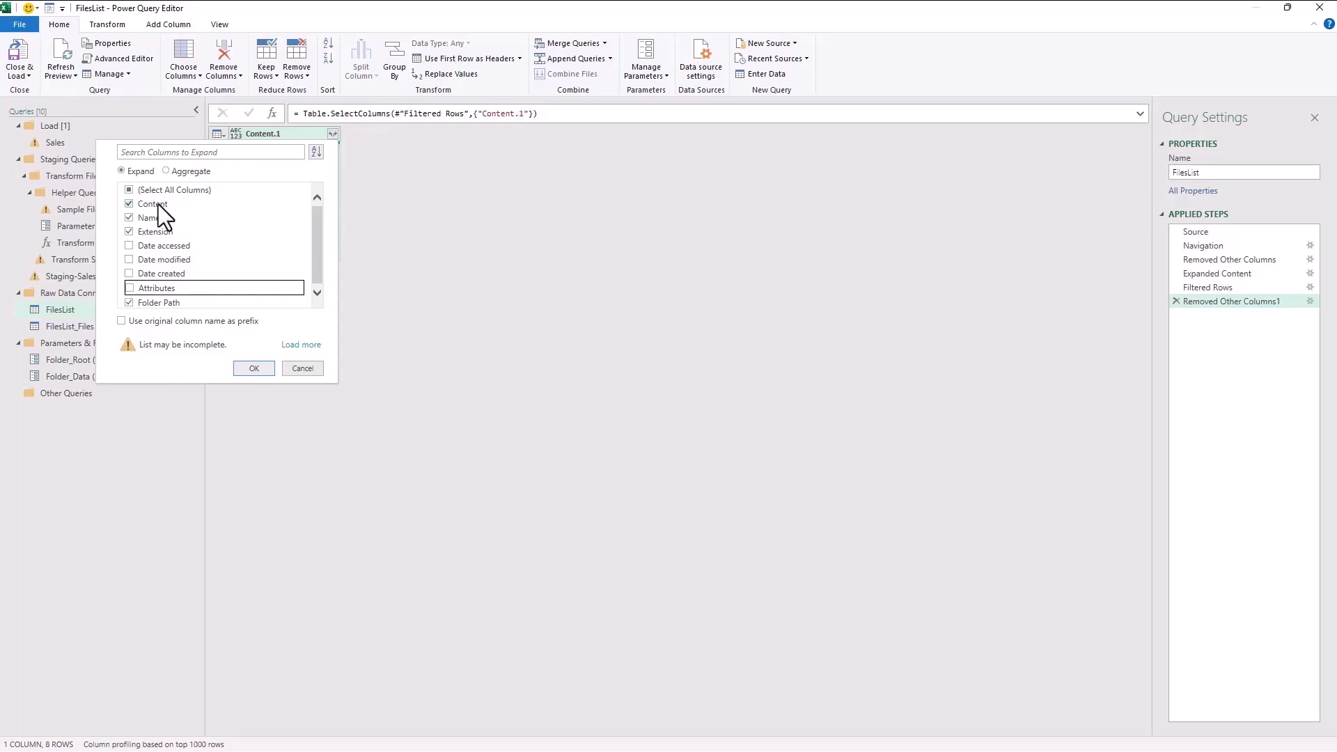
click(251, 368)
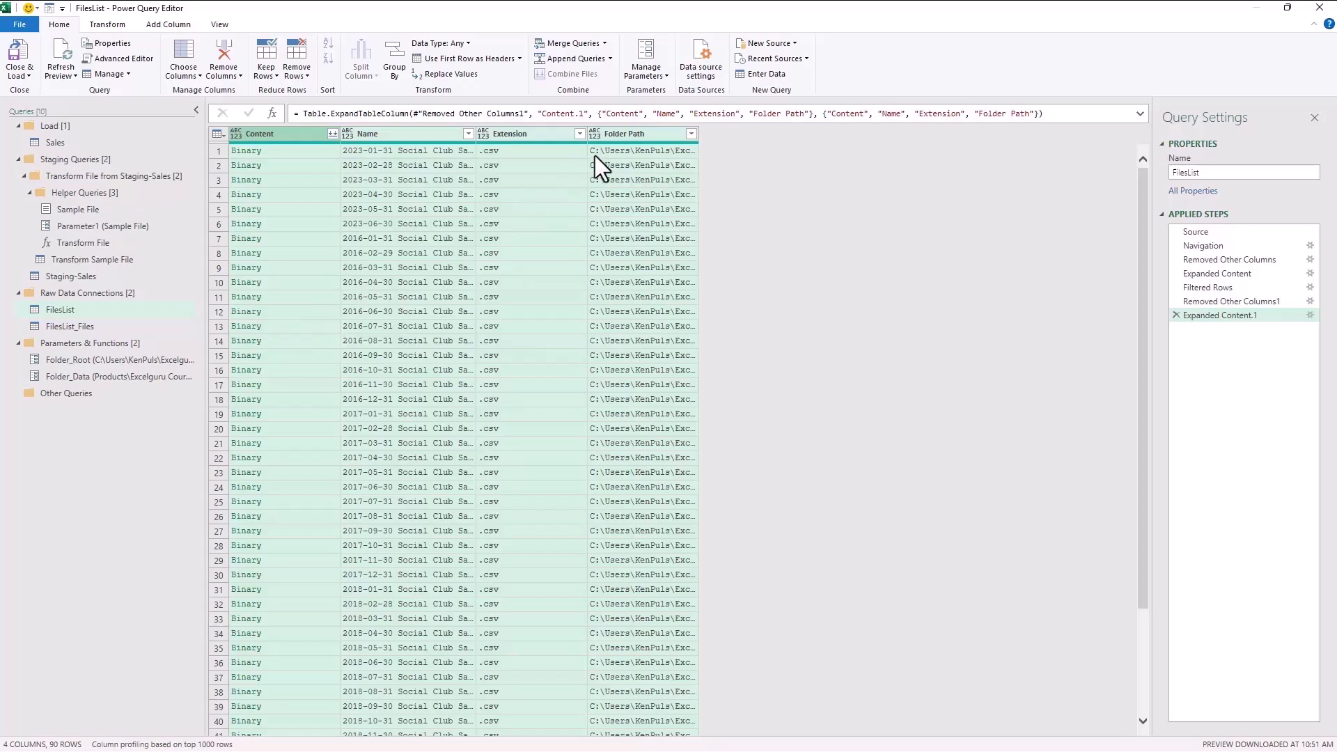
Replace the Folder_Root parameter's value with nothing in the Folder Path column.
click(638, 133)
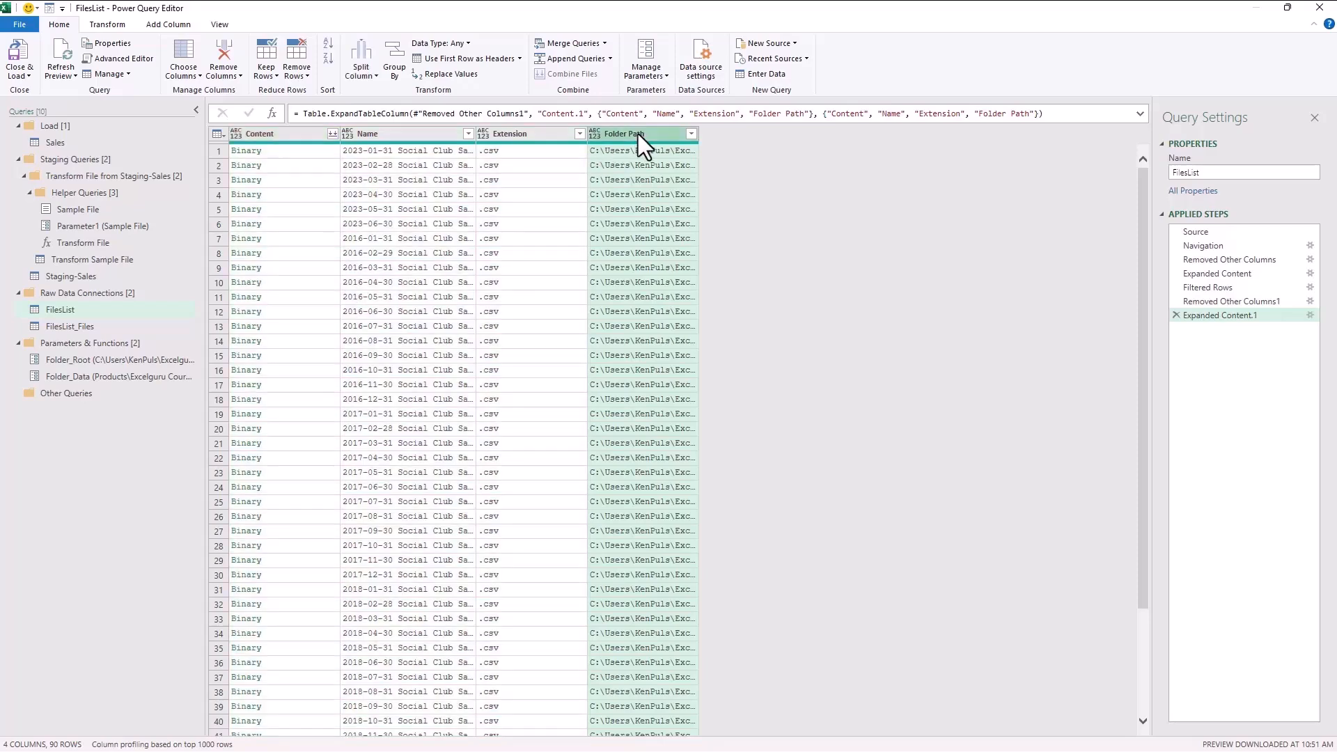
right_click(631, 135)
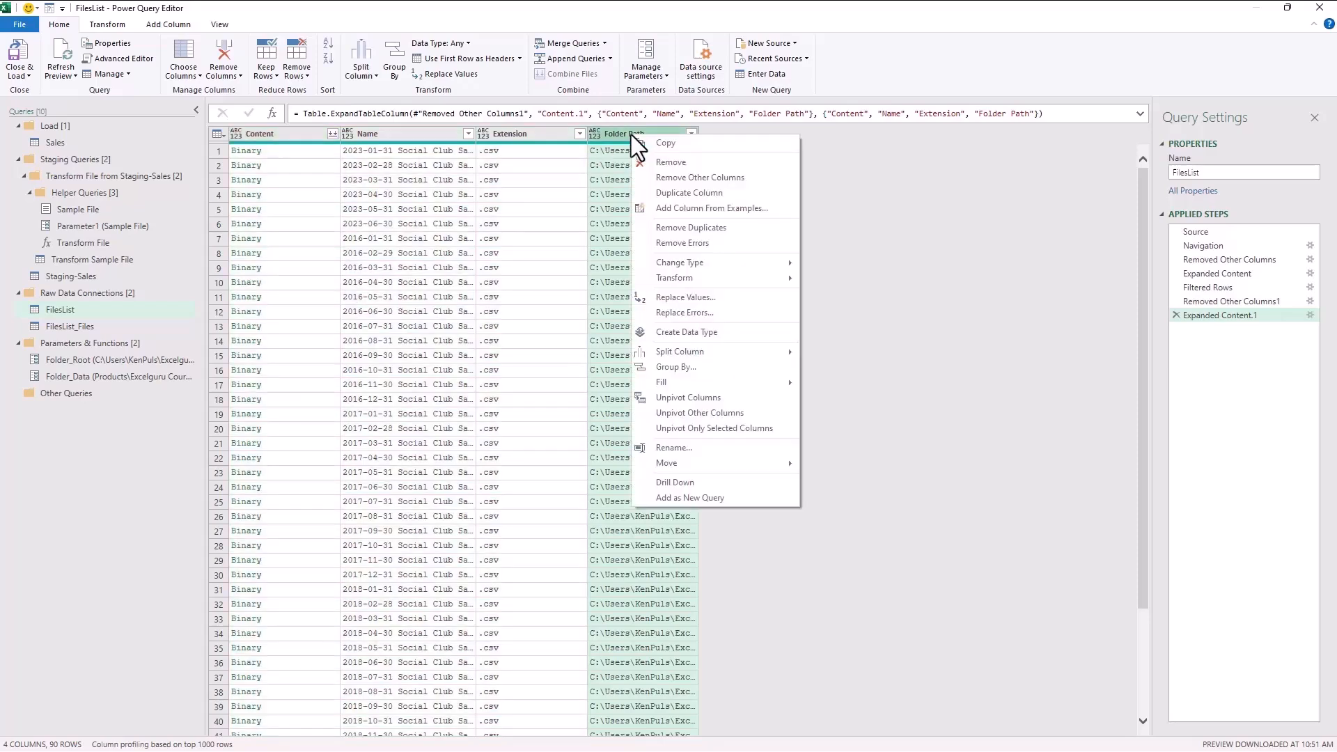
click(681, 295)
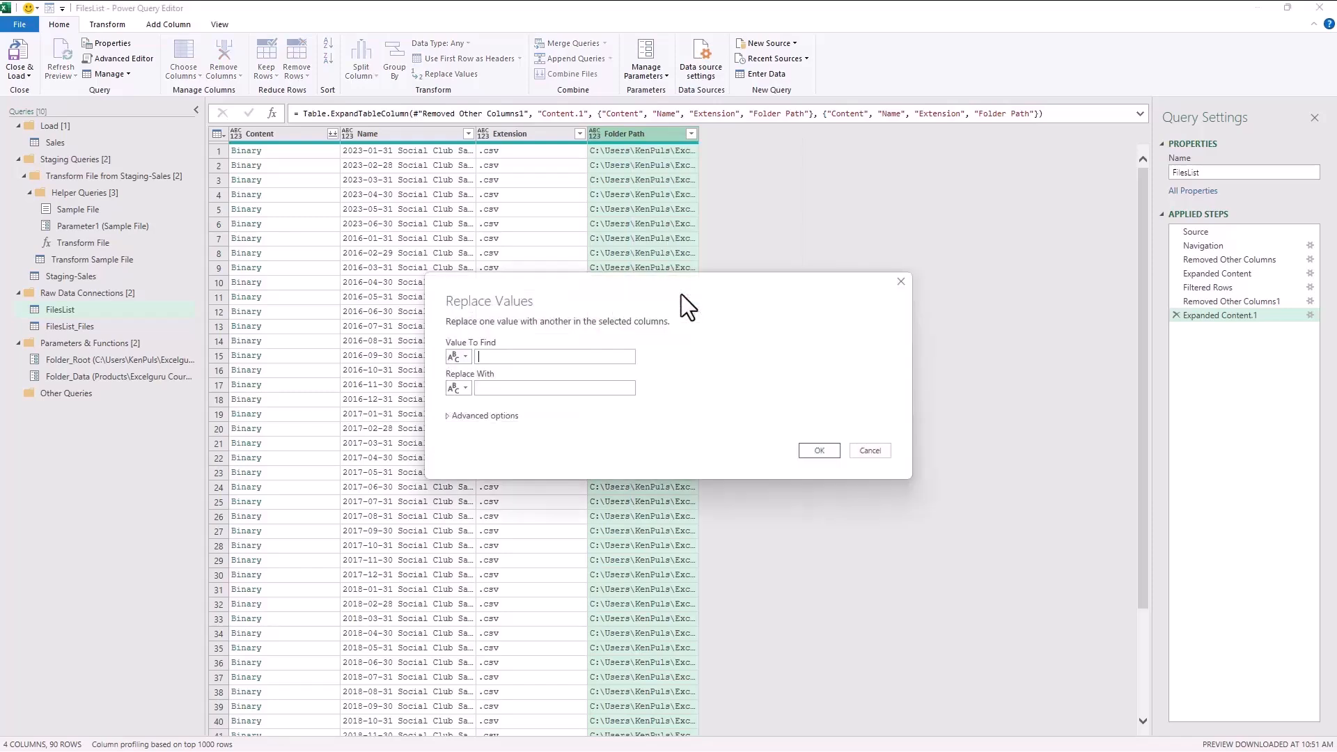
click(465, 357)
click(478, 387)
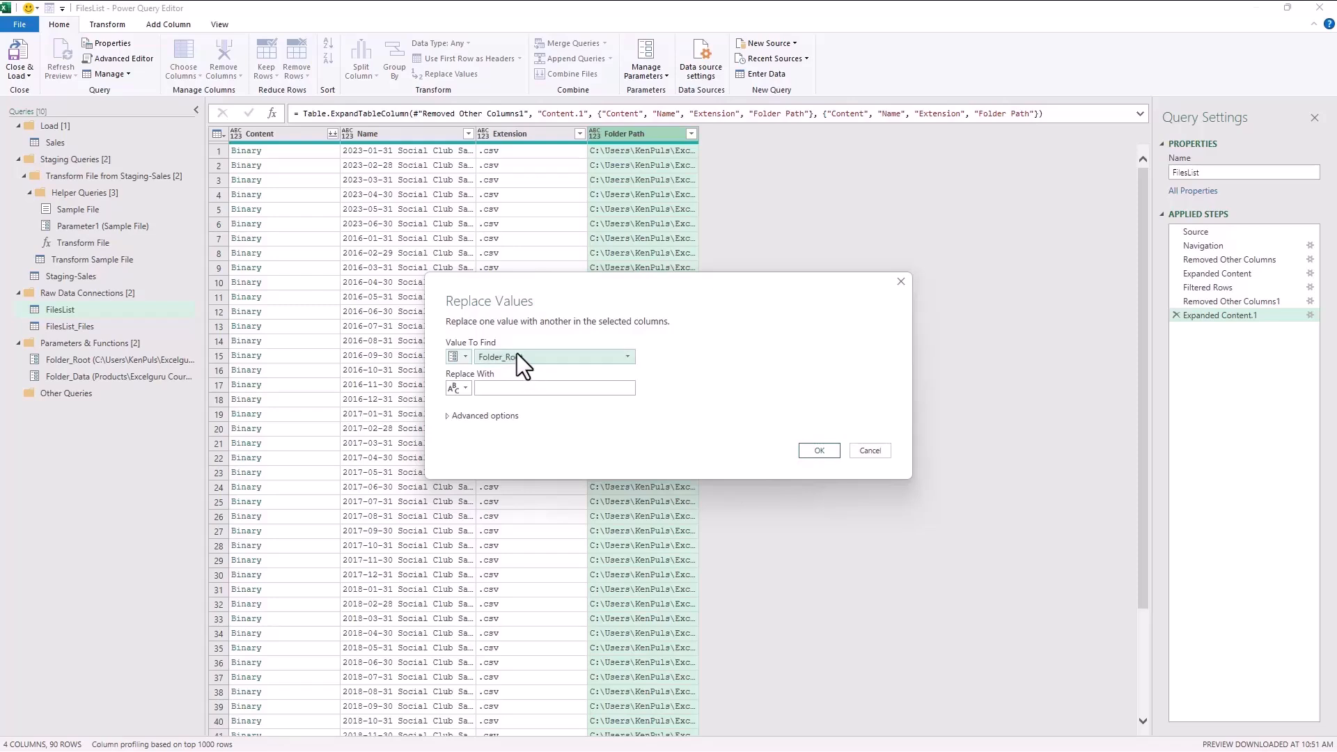
click(817, 450)
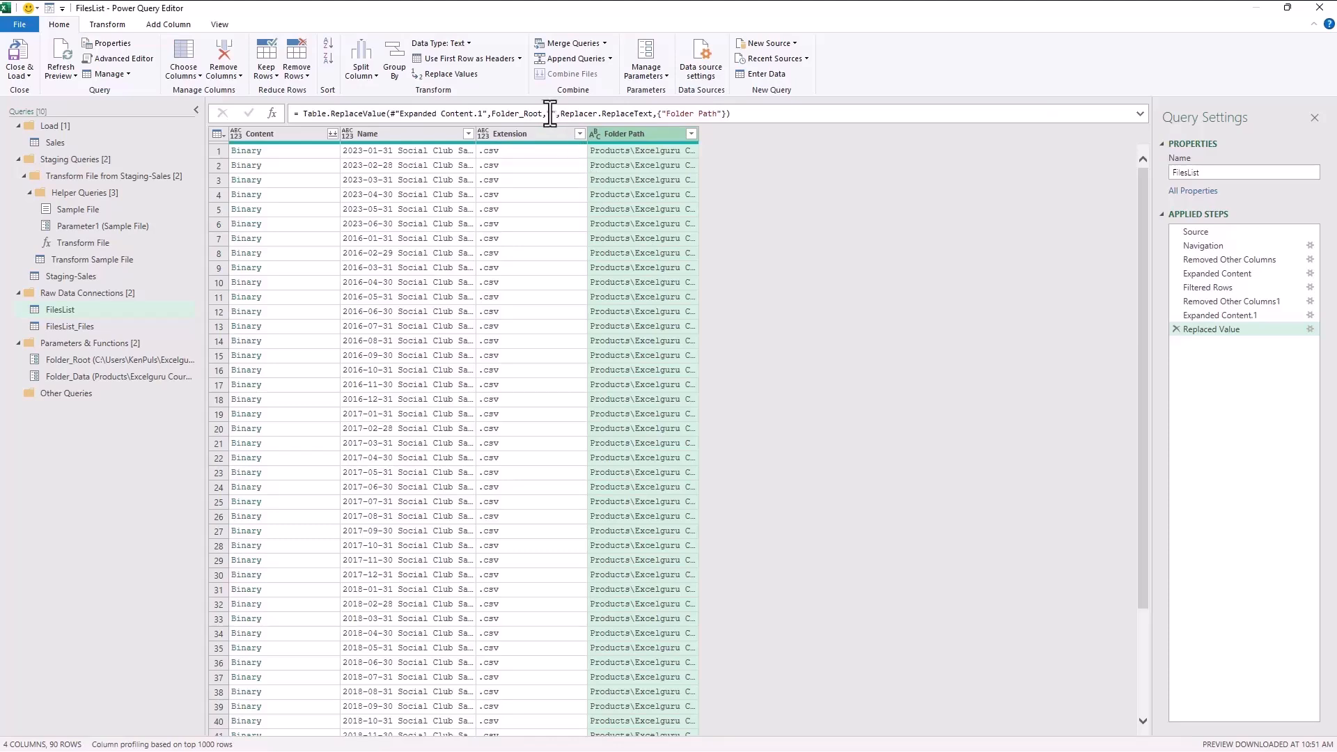
Extend the Replaced Value formula's search text to Folder_Root&Folder_Data.
text(&Folder)
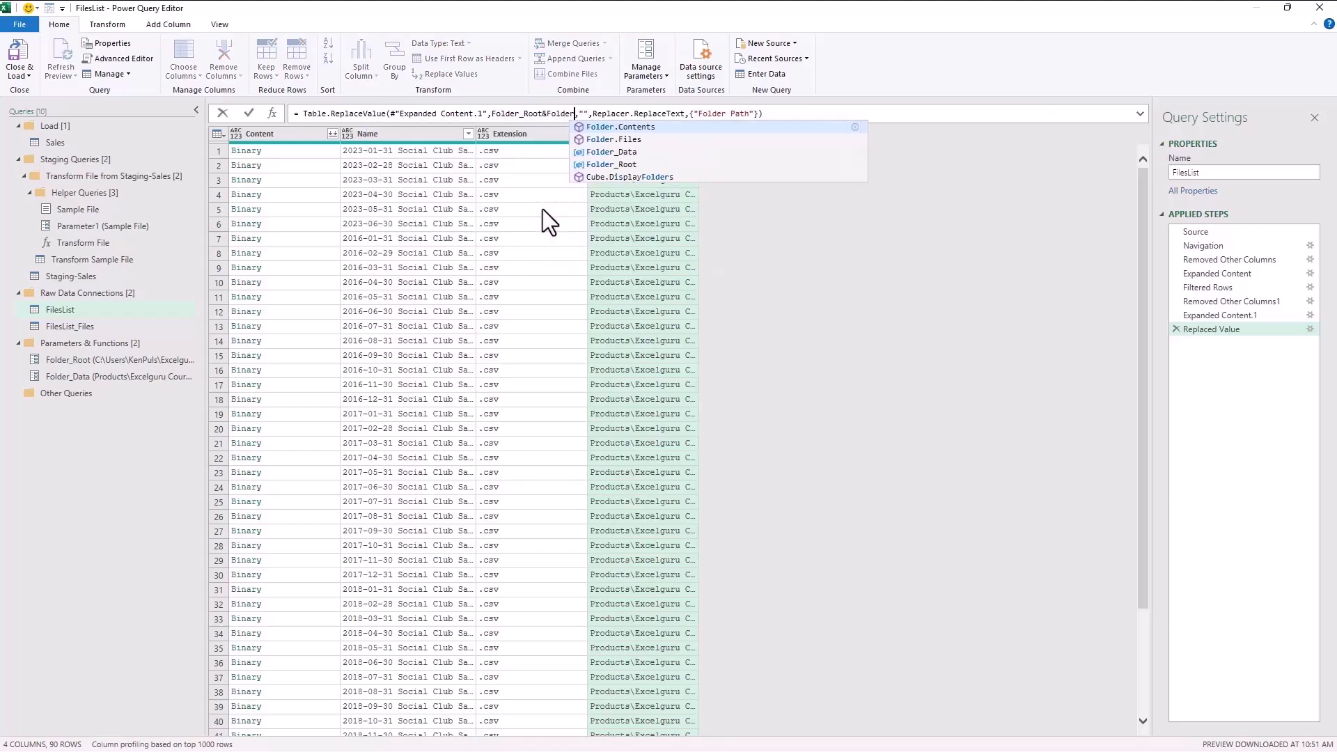
key(Down)
key(Down)
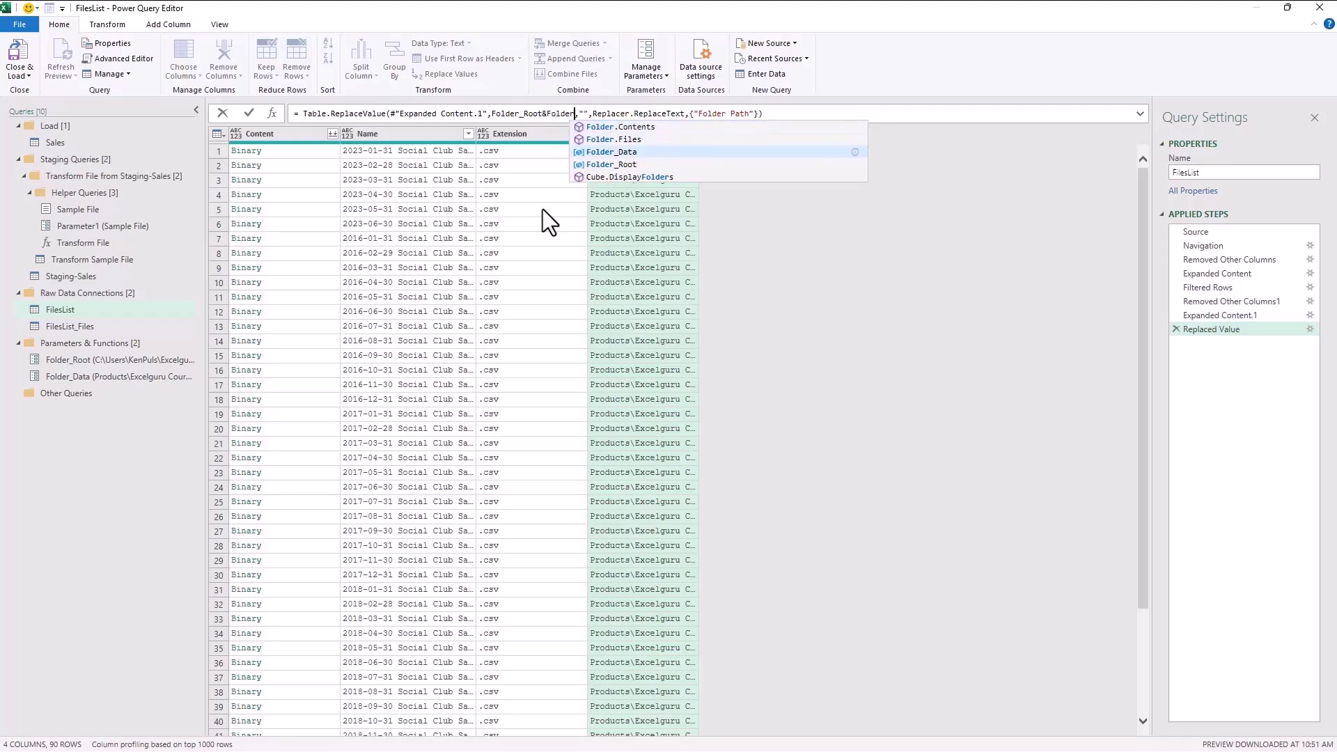
key(Tab)
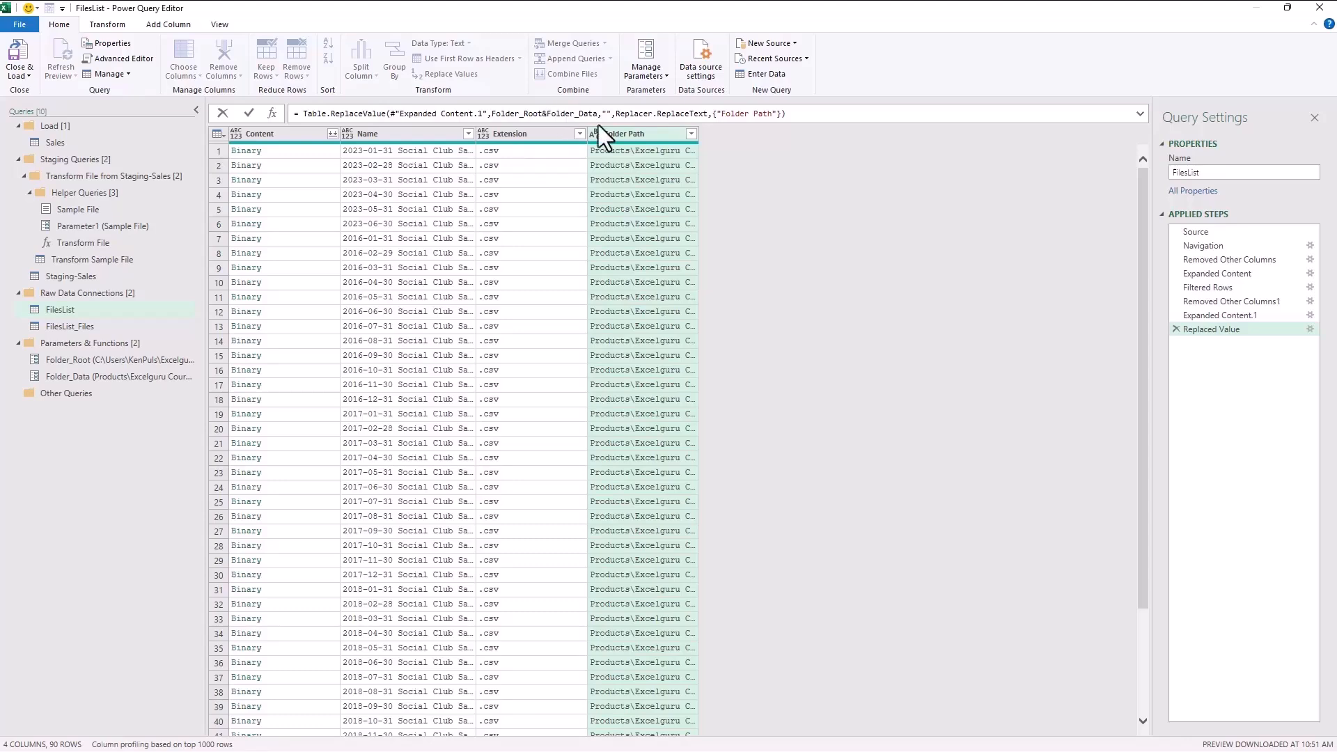
key(Return)
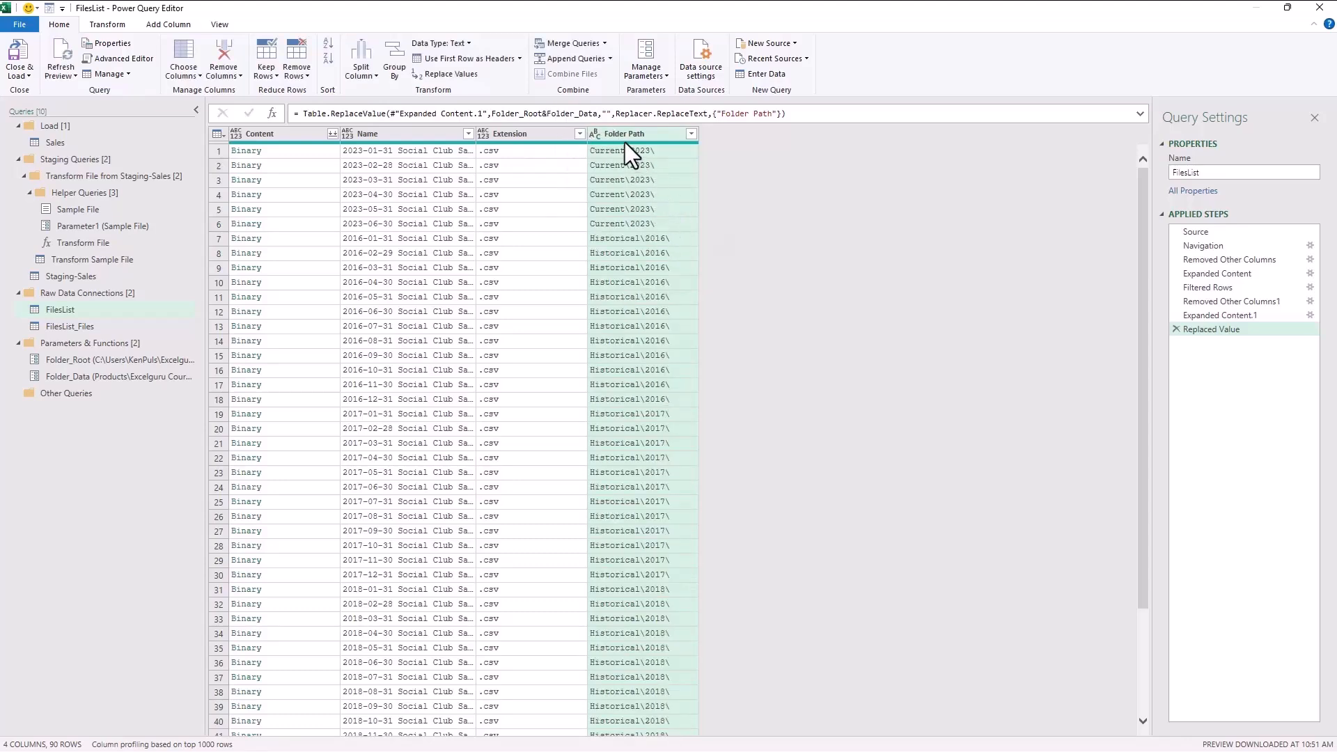
Add a column extracting the text before the space delimiter from the Name column.
mouse_move(625, 142)
click(399, 135)
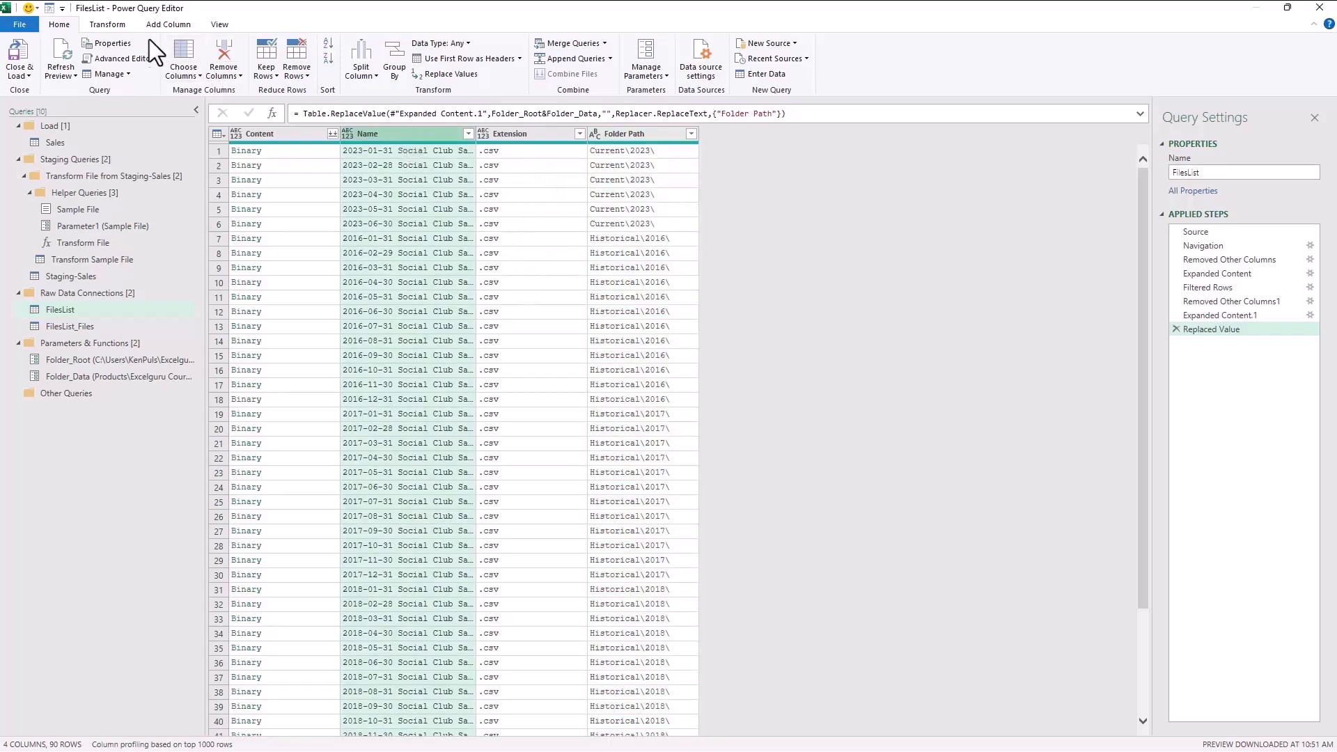
click(168, 25)
click(290, 60)
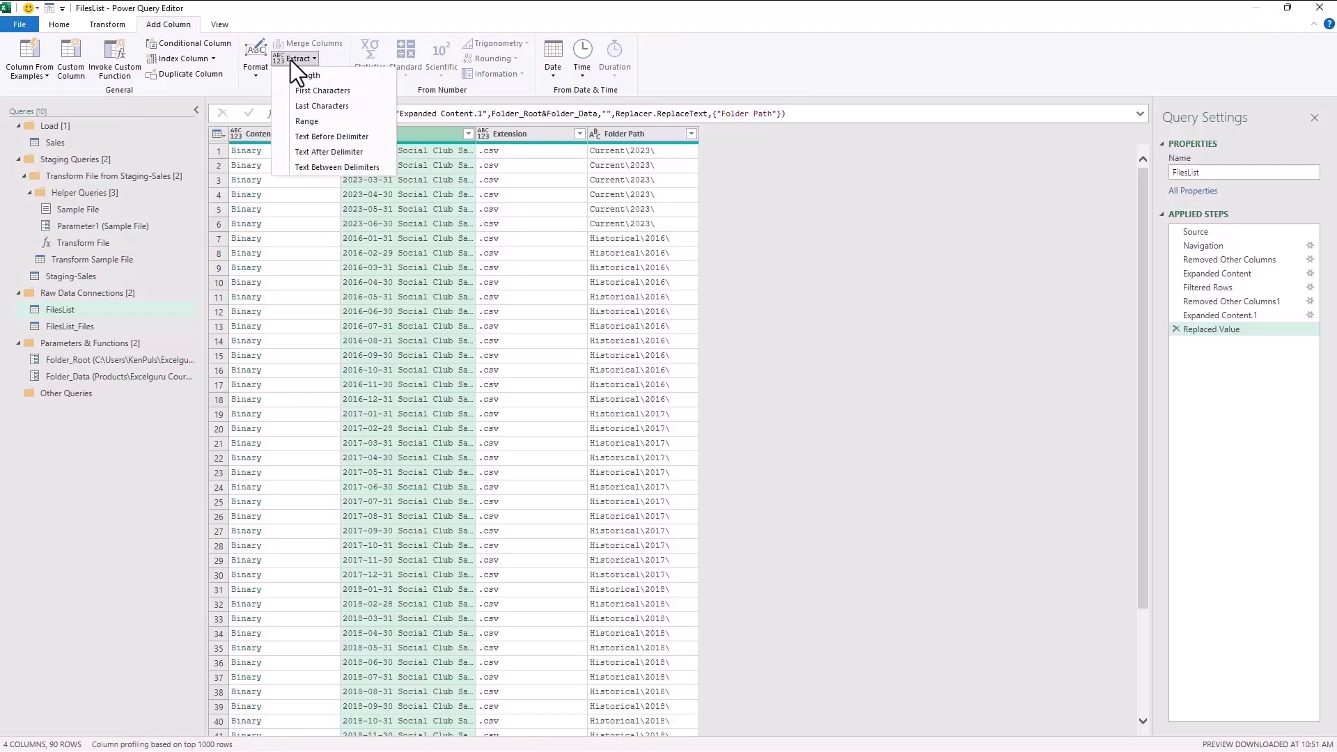
click(311, 137)
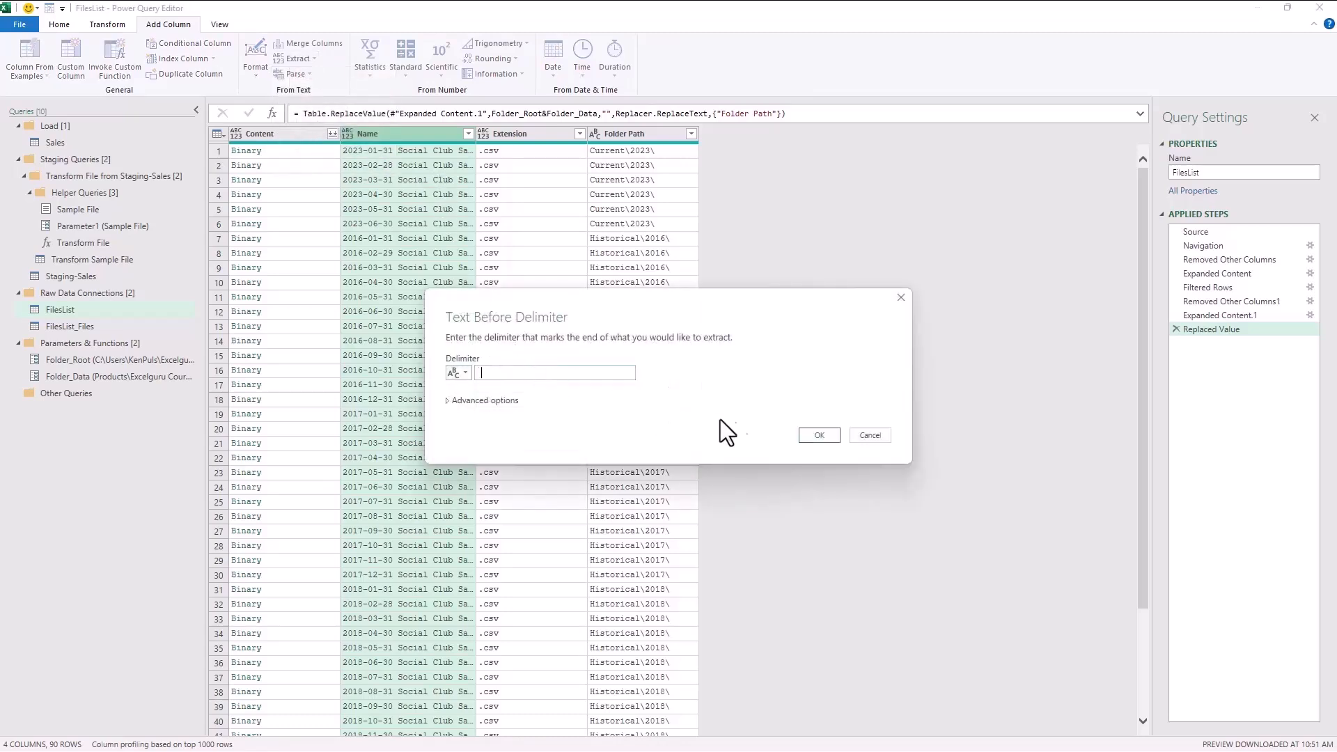
click(816, 435)
Rename the extracted text column to Date and detect the data types of all columns.
double_click(741, 134)
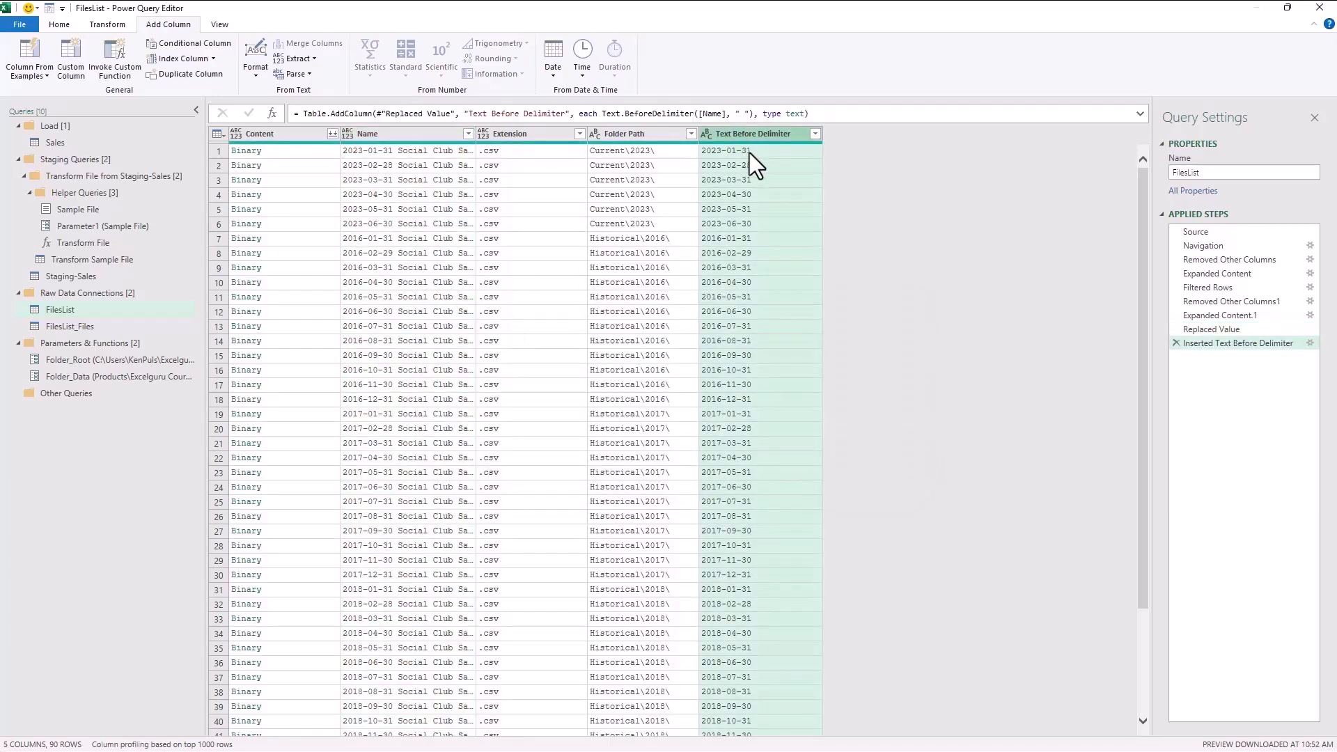
text(Date)
key(Return)
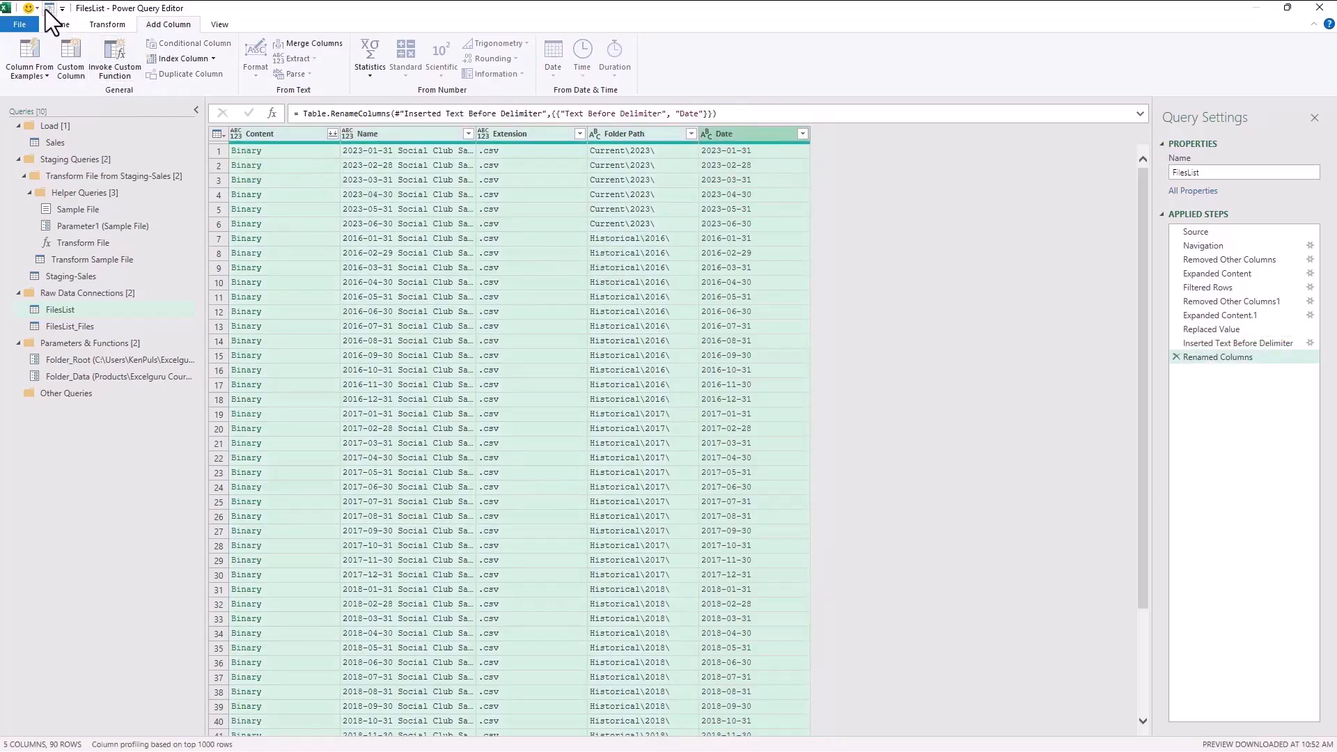
click(101, 23)
click(183, 59)
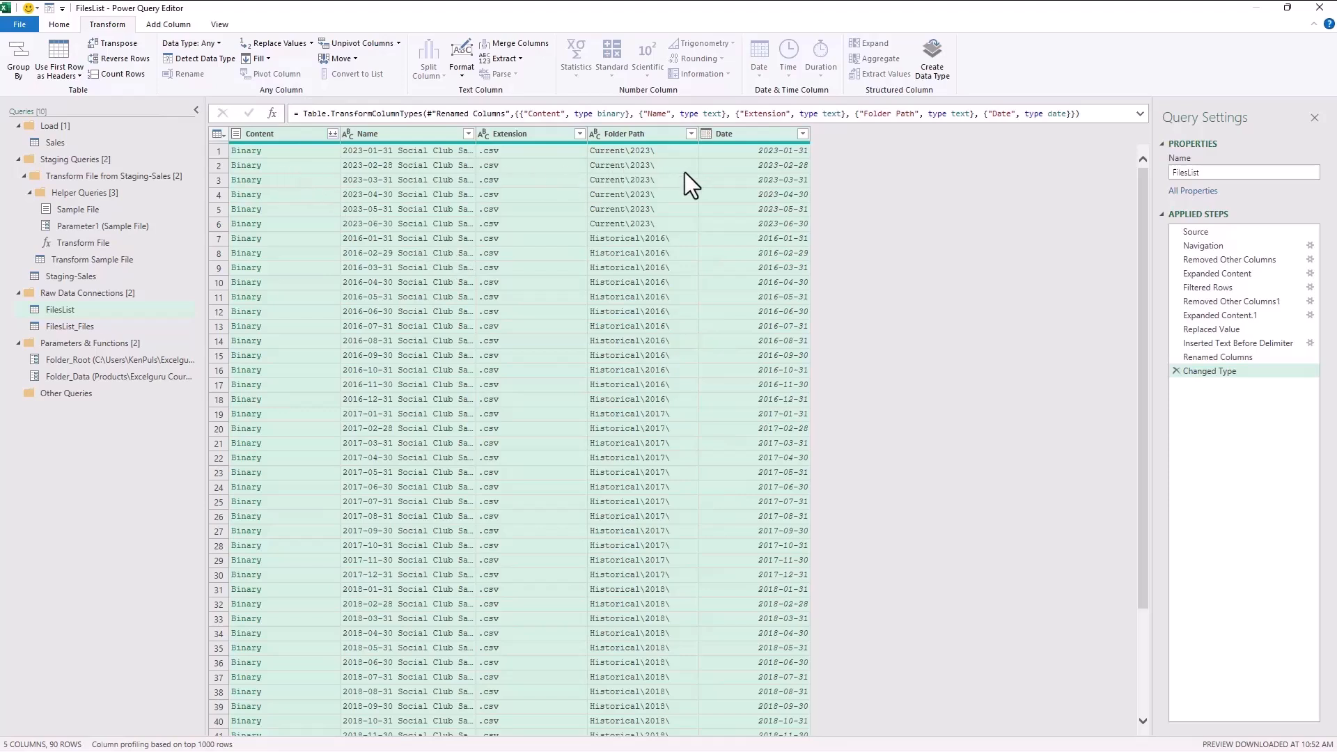
Compare the FilesList output with FilesList_Files, and close and load the queries to the workbook.
click(109, 327)
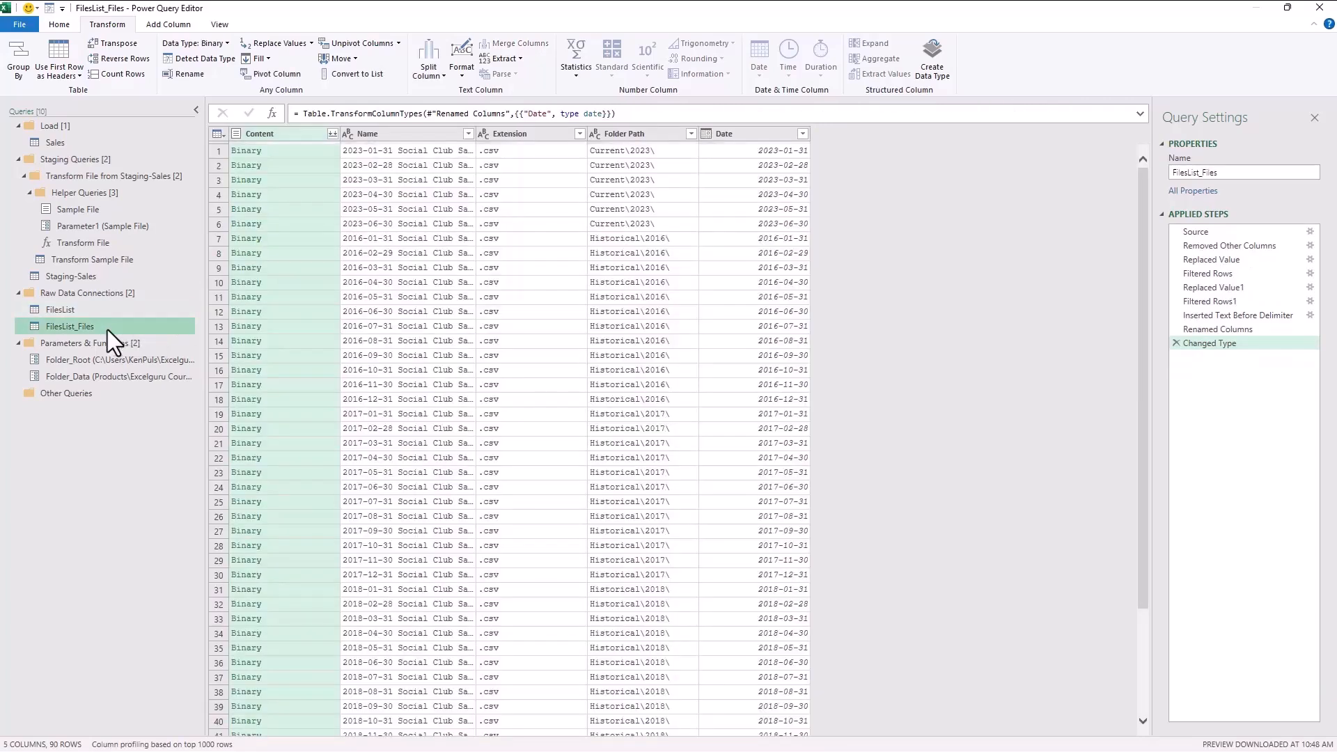
click(82, 312)
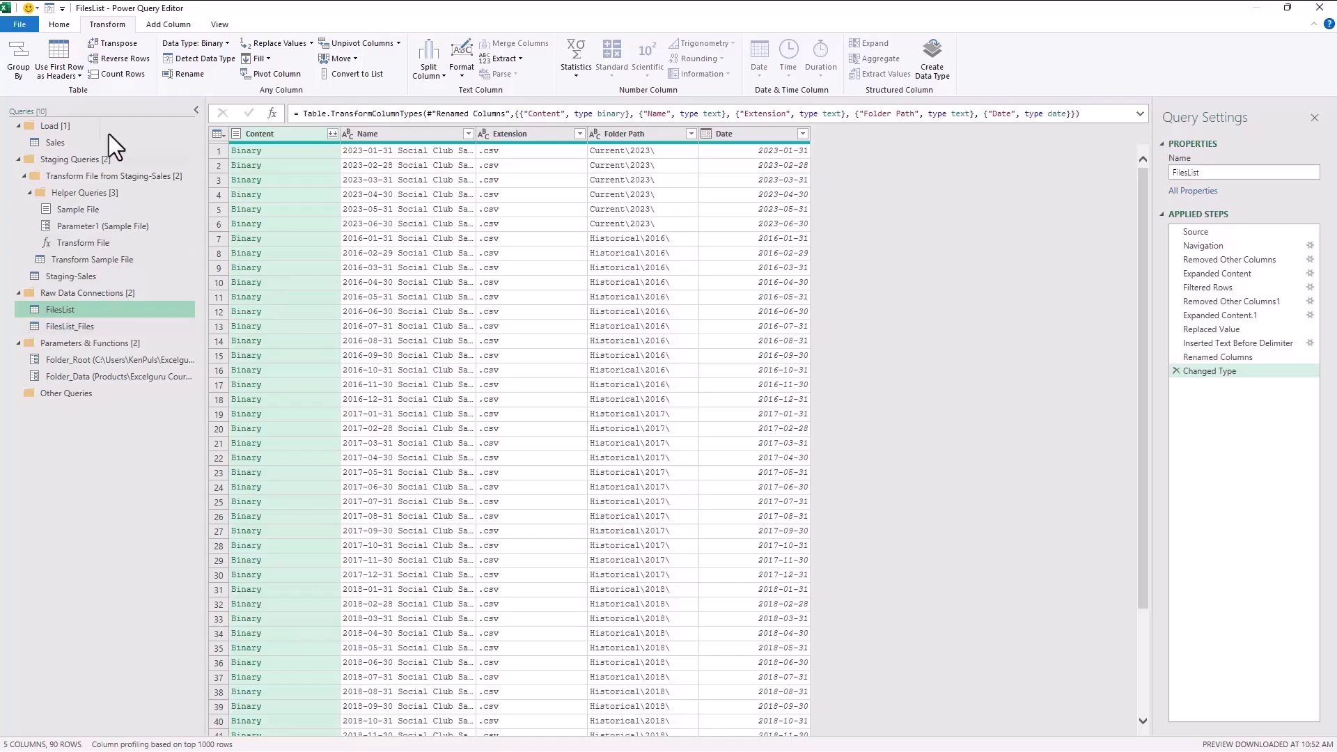
click(59, 24)
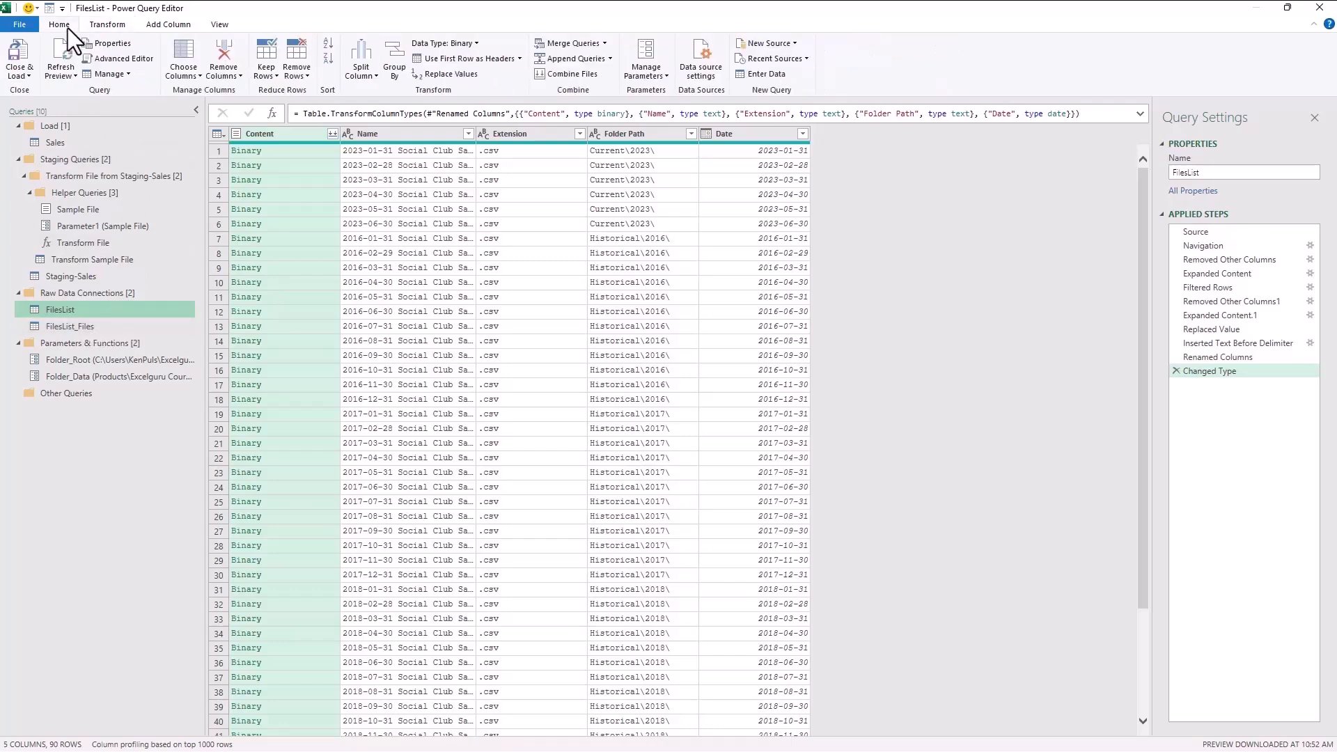
click(20, 48)
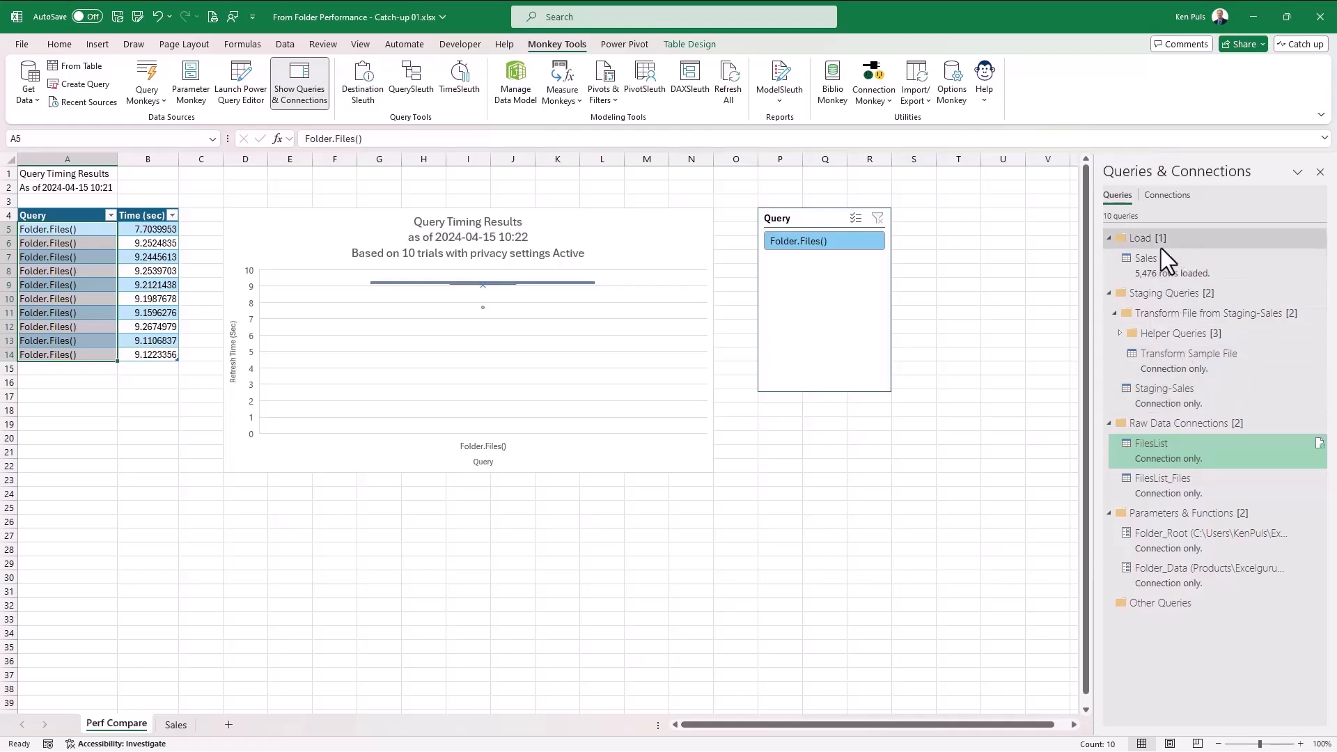
Refresh the Sales query from the workbook's query list.
click(1144, 261)
right_click(1145, 262)
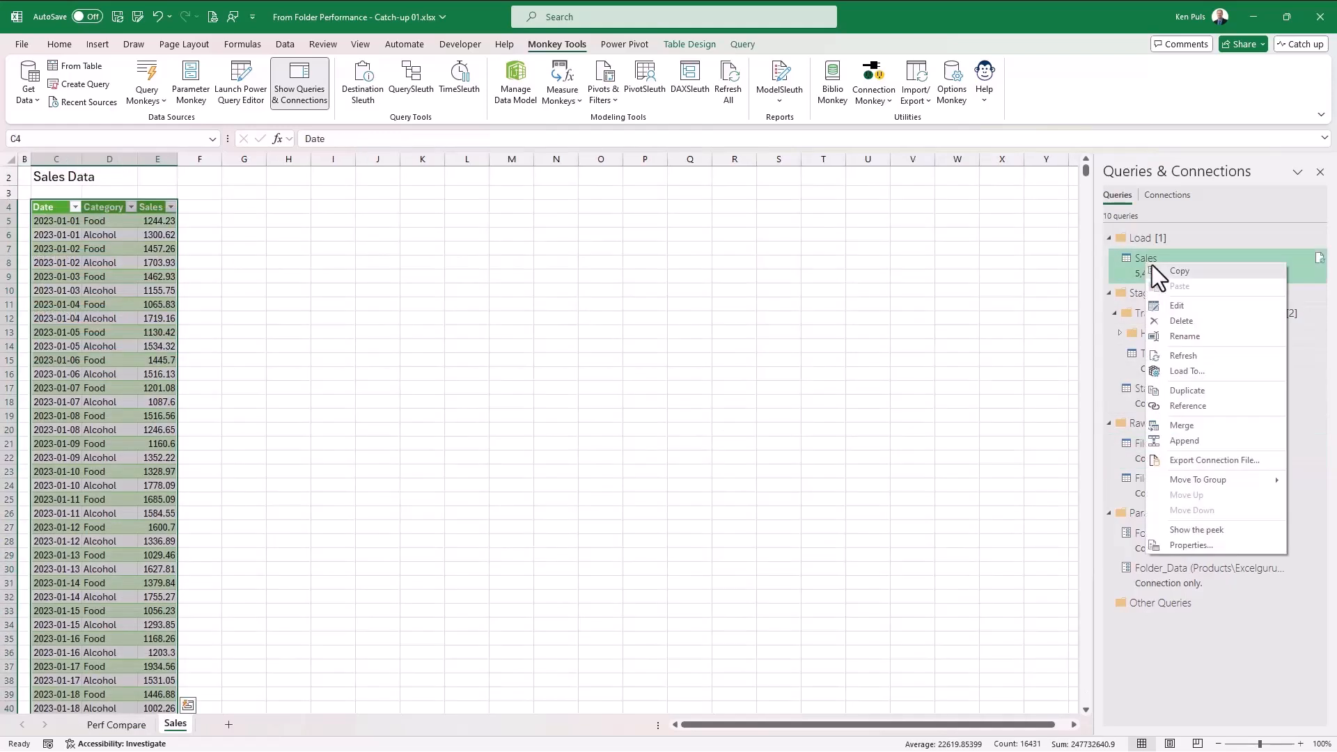
click(1194, 357)
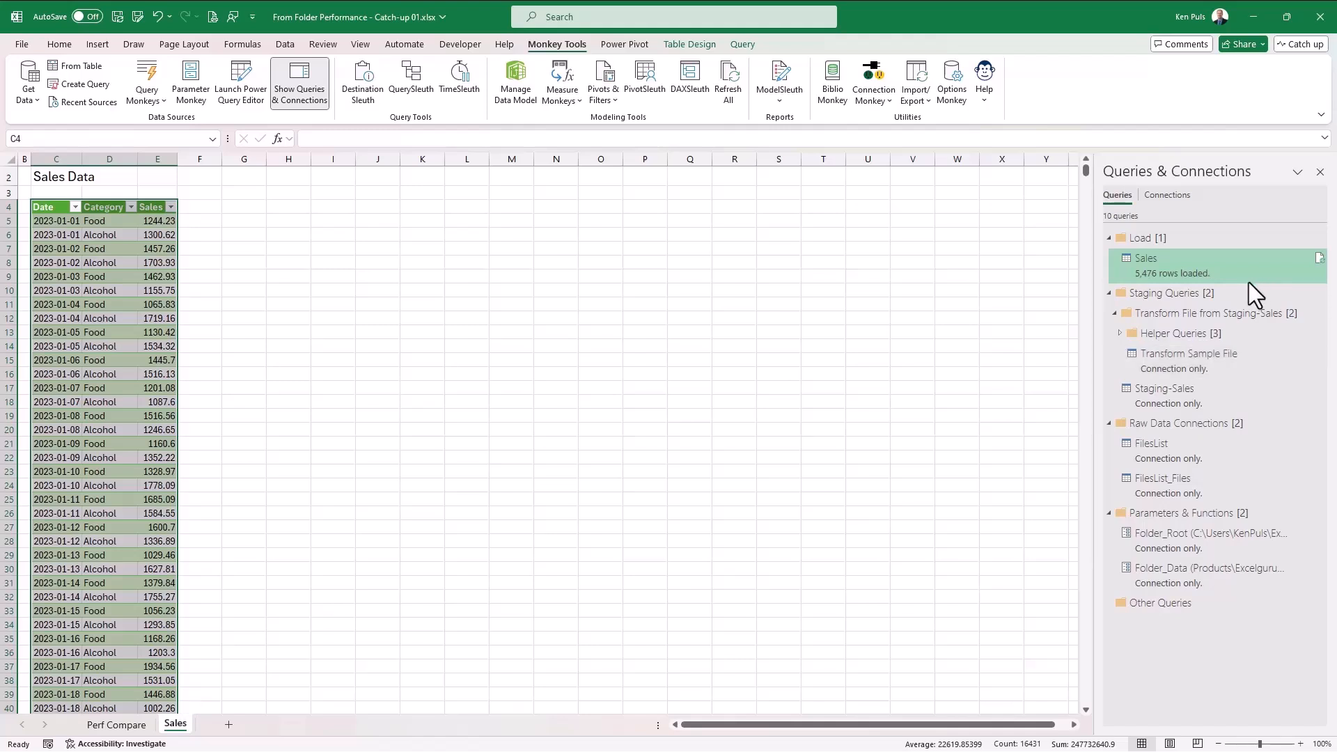
Run a TimeSleuth detailed refresh of the Sales query, charting variation over 10 trials, and review the resulting chart.
click(468, 77)
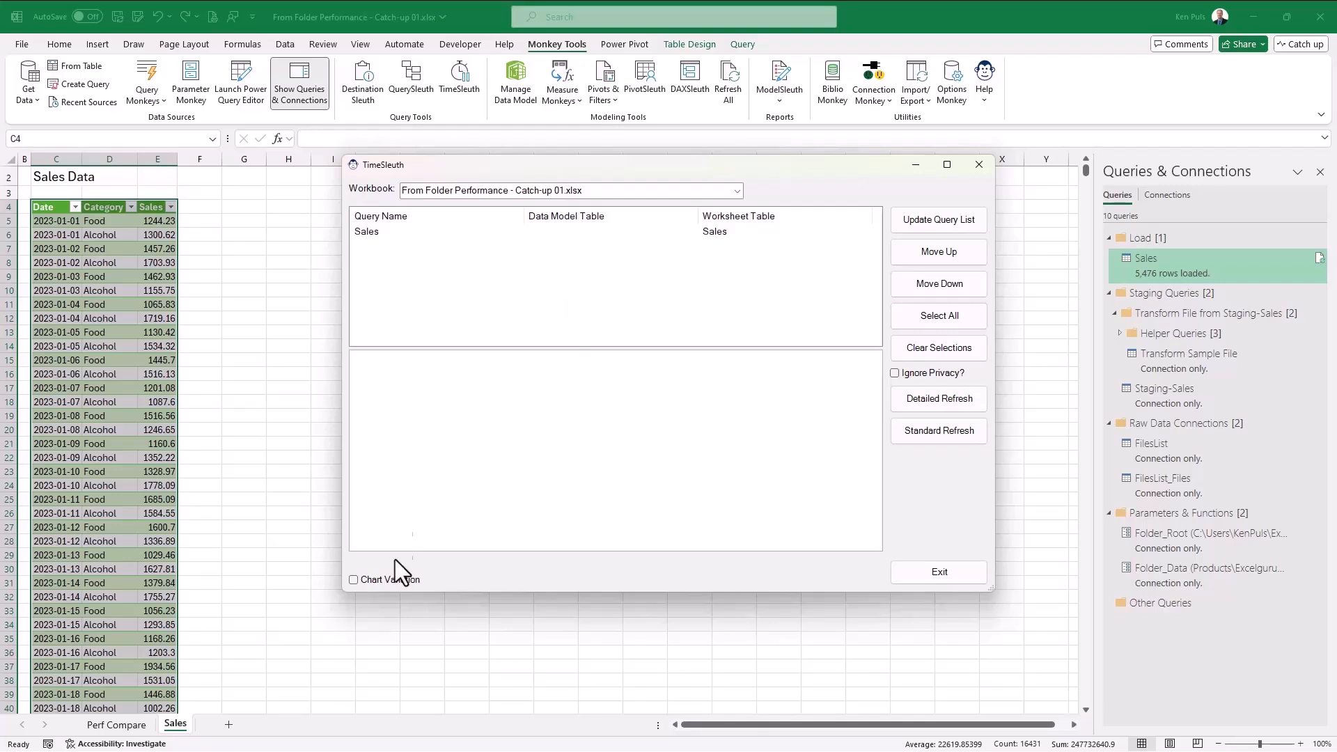
click(353, 579)
double_click(485, 582)
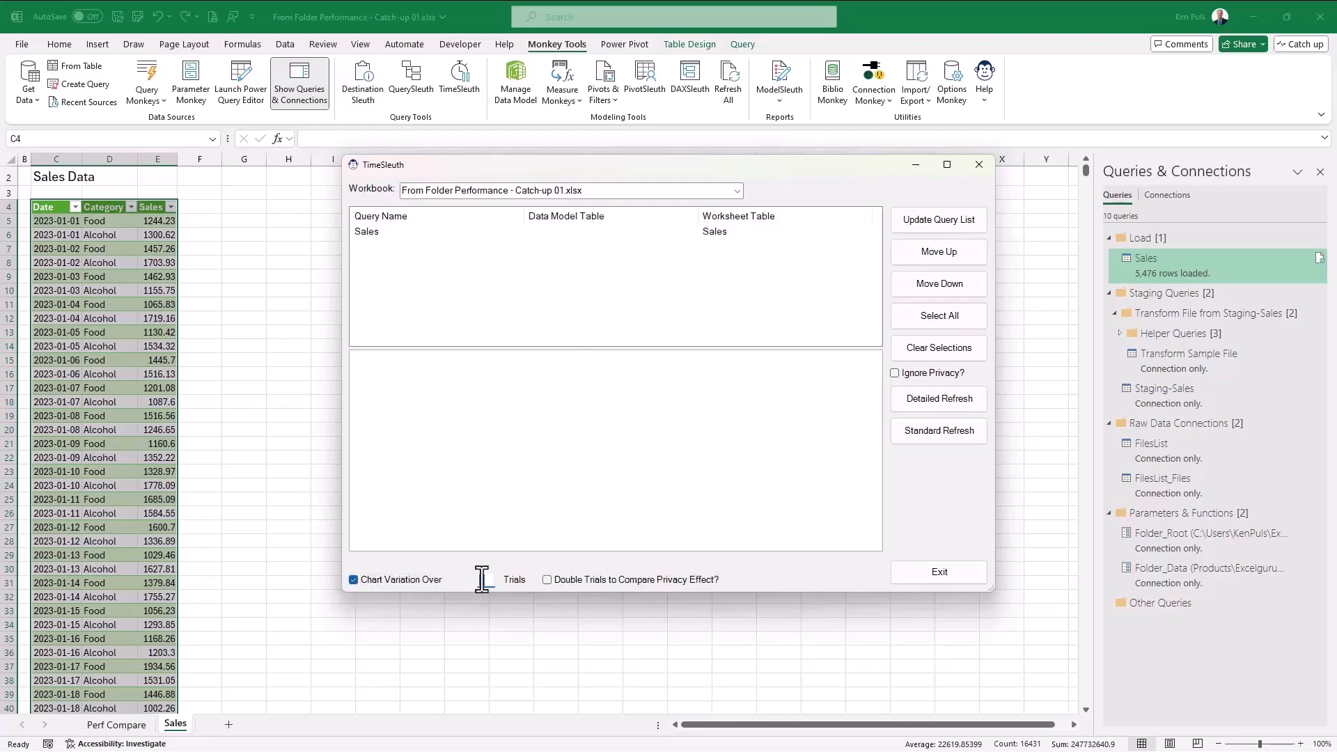
text(10)
click(922, 399)
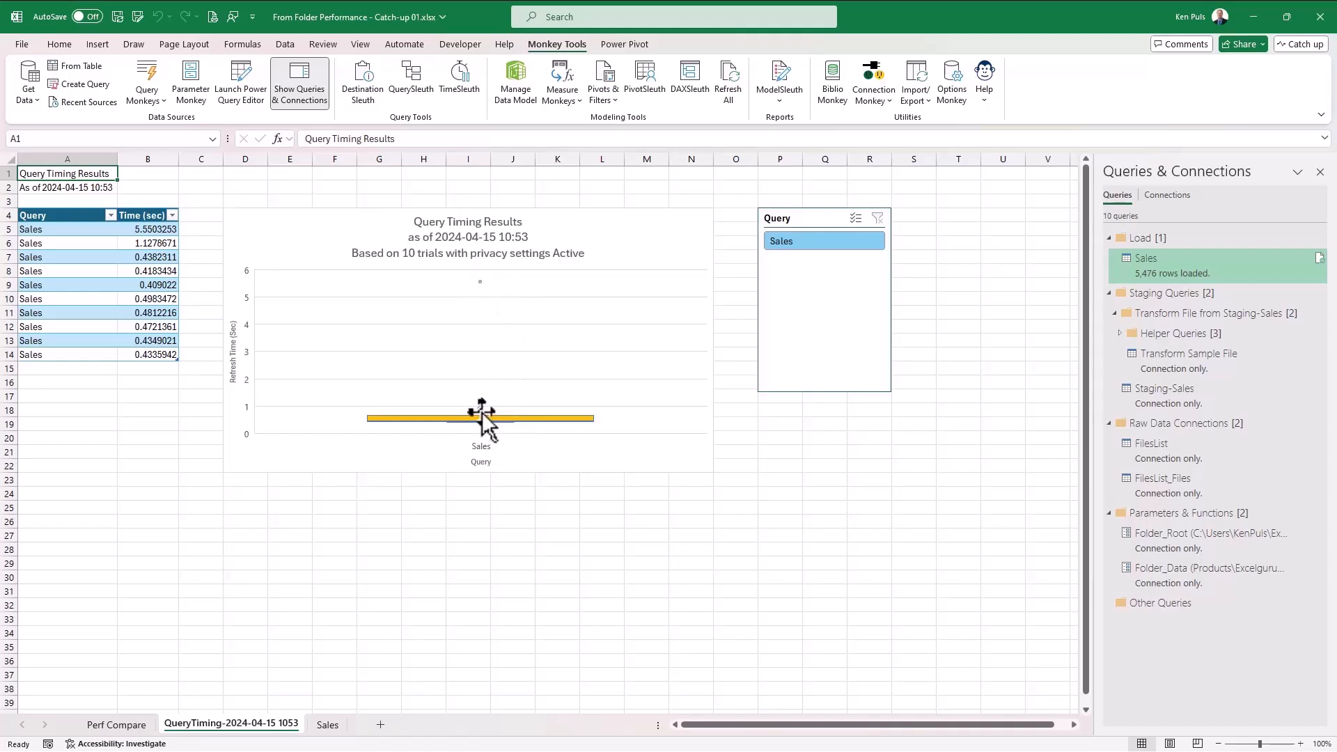
mouse_move(482, 410)
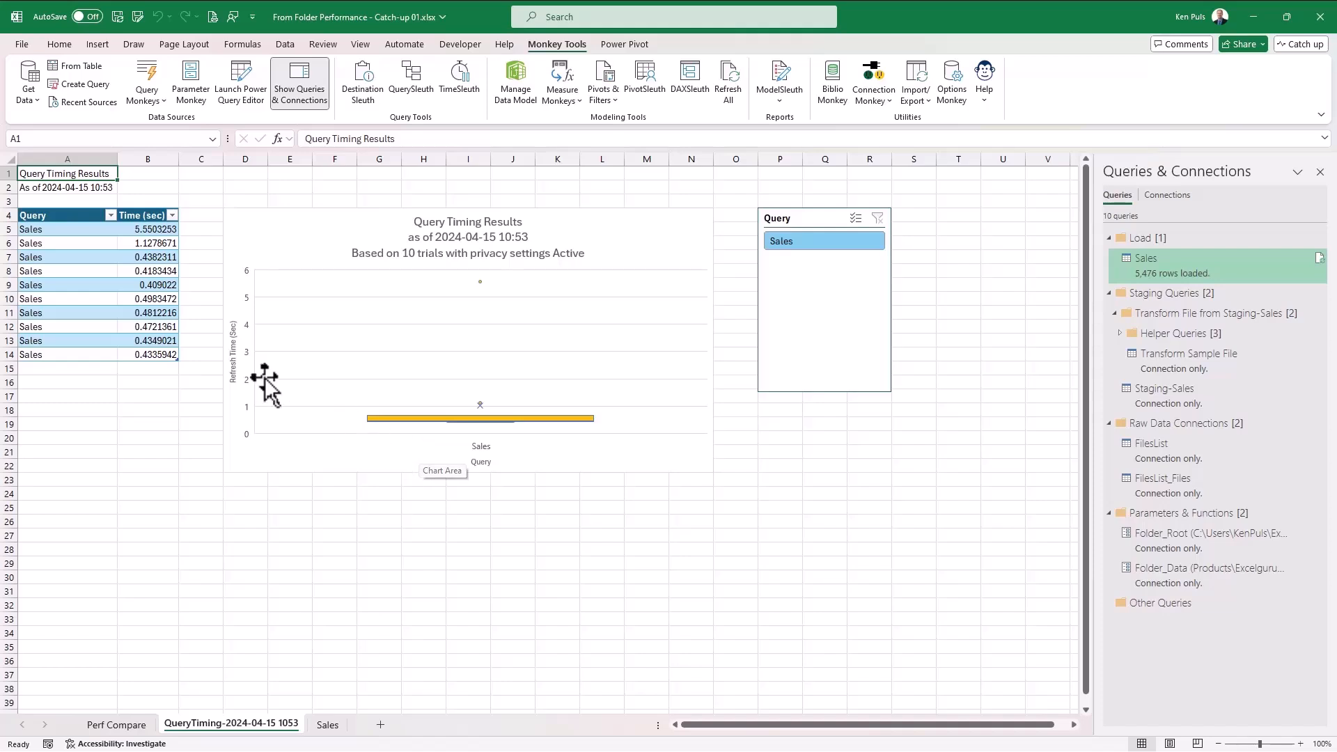
Relabel the query names in A5:A14 of the new timing sheet as Folder.Contents() and copy them with their times.
drag(56, 230, 66, 352)
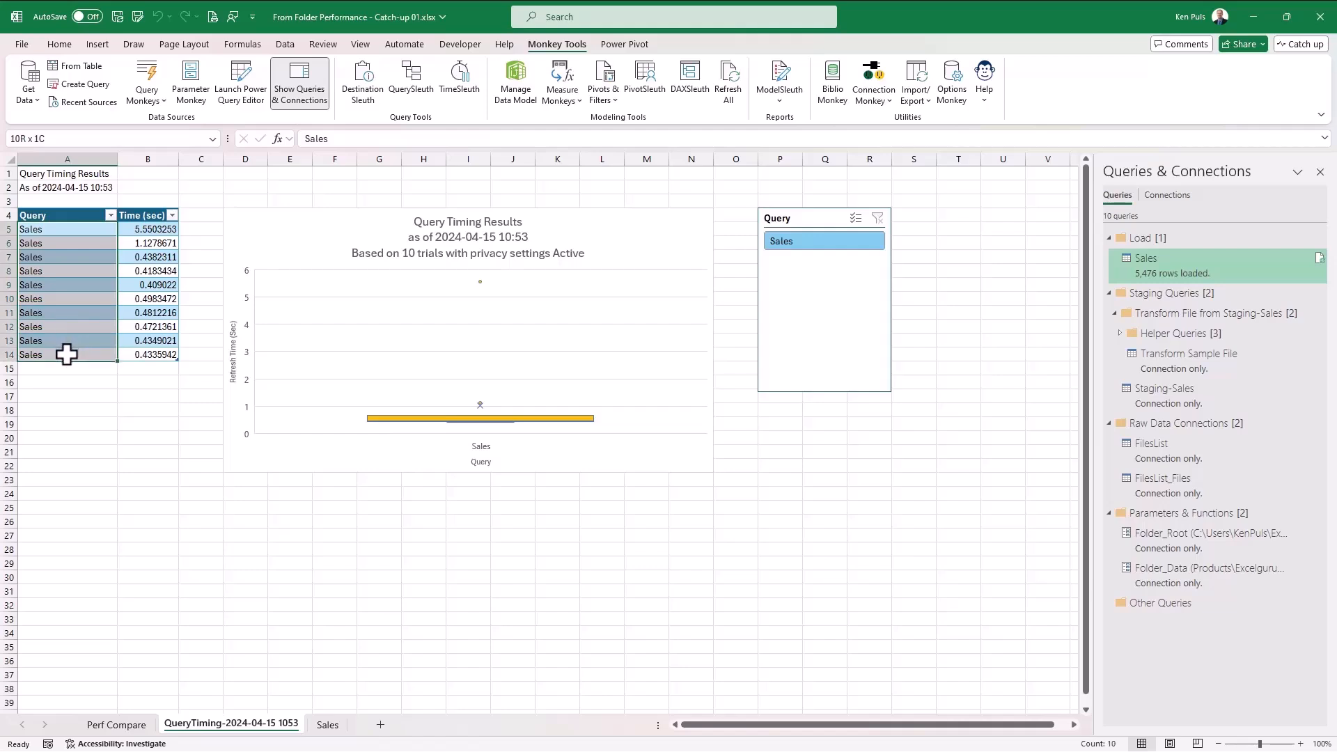
text(Folder.Content)
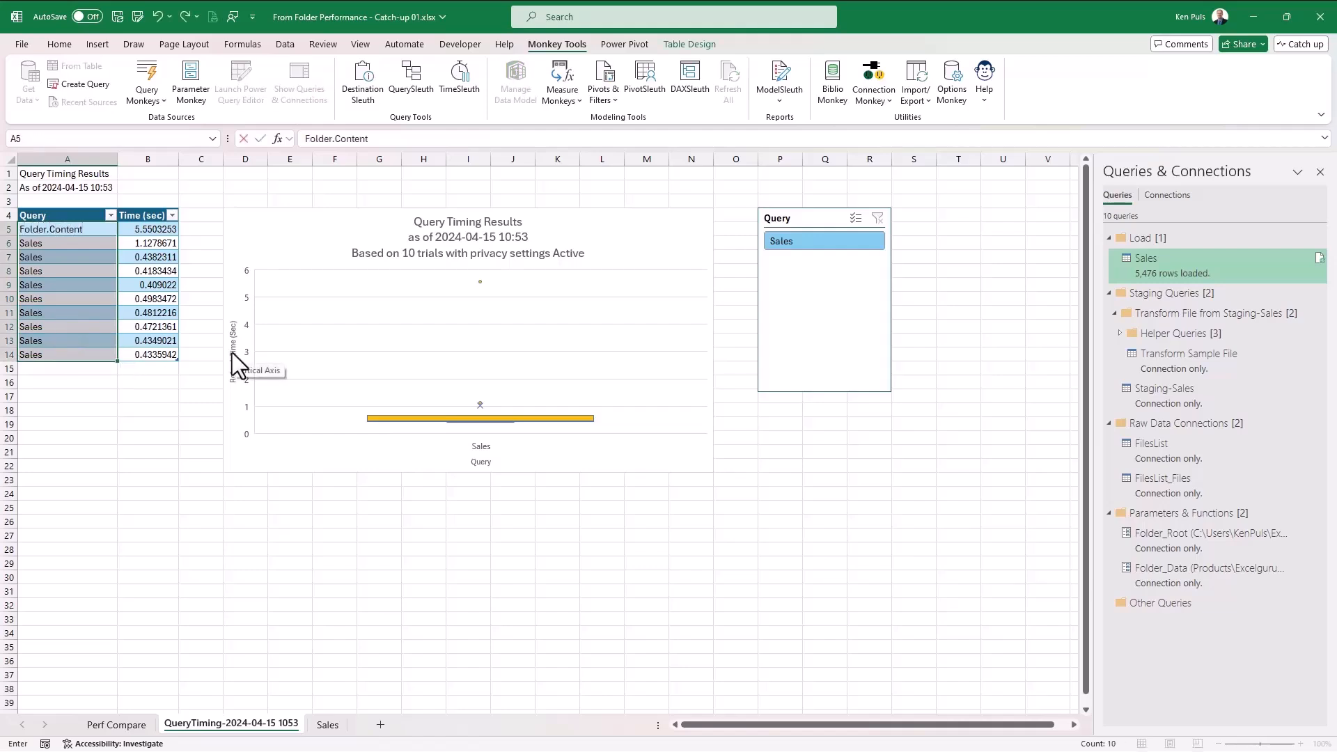
text(s())
key(ctrl+Return)
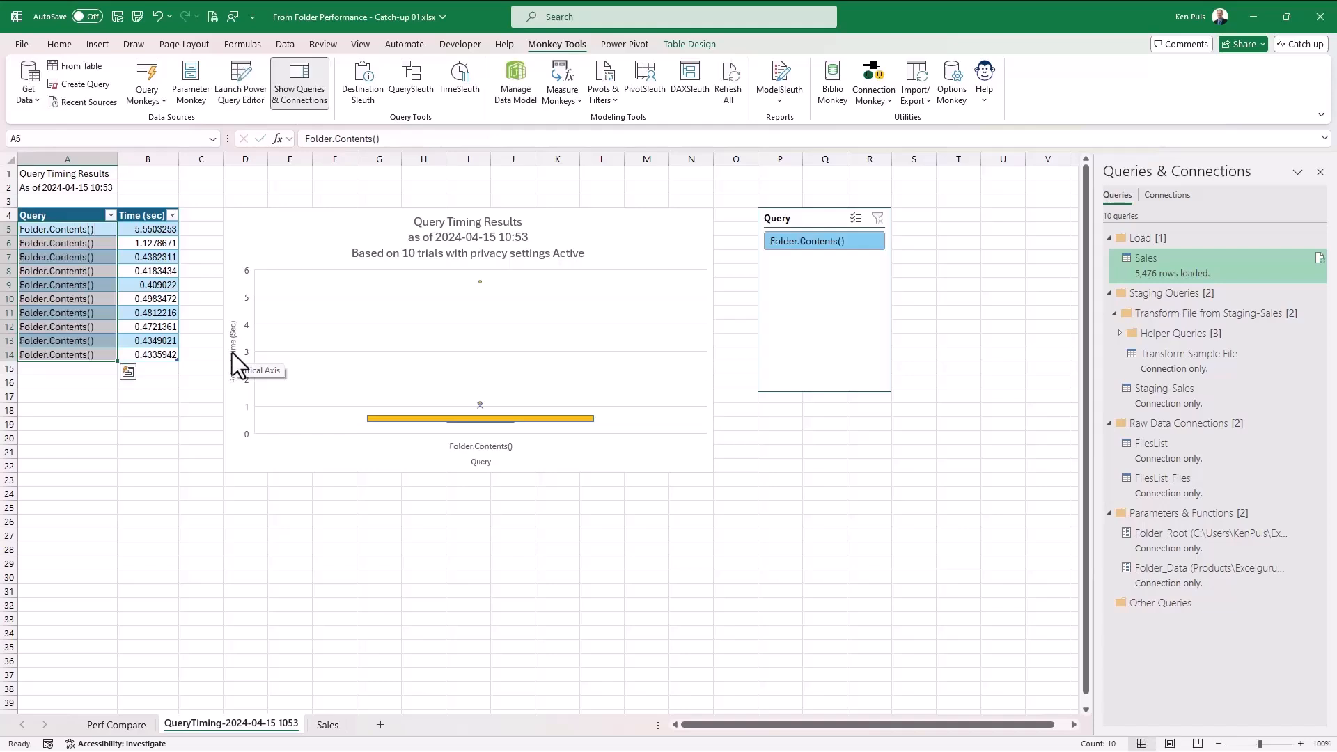
key(shift+Right)
key(ctrl+c)
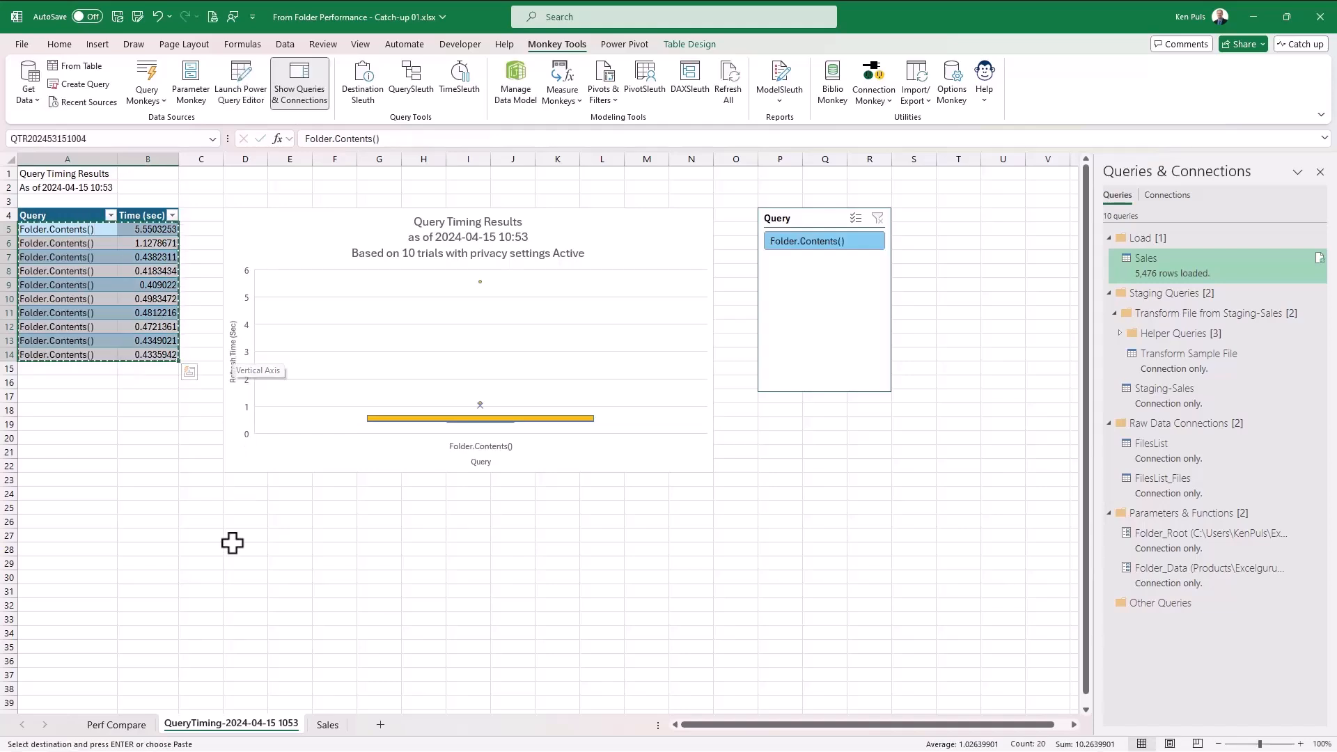
Paste the copied Folder.Contents() timings into the Perf Compare table, starting at A15 beneath the Folder.Files() results.
click(133, 726)
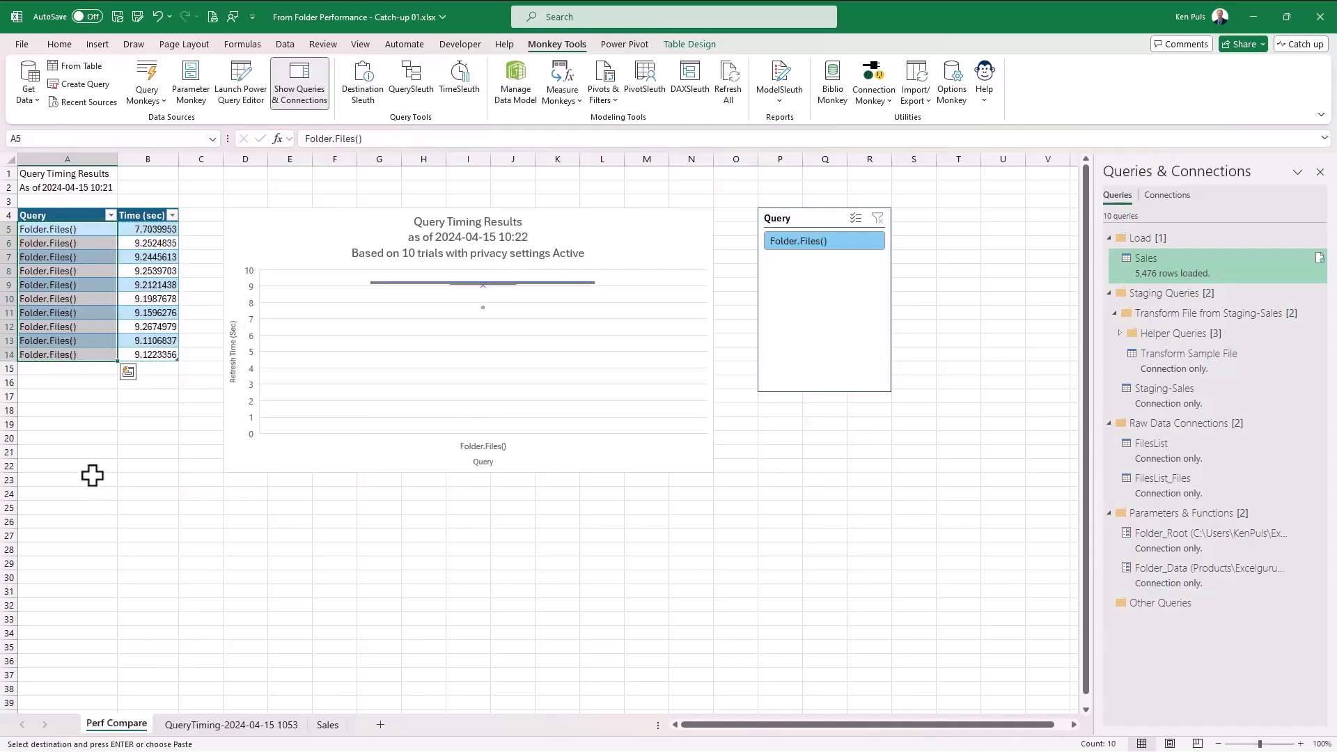
click(49, 367)
key(ctrl+v)
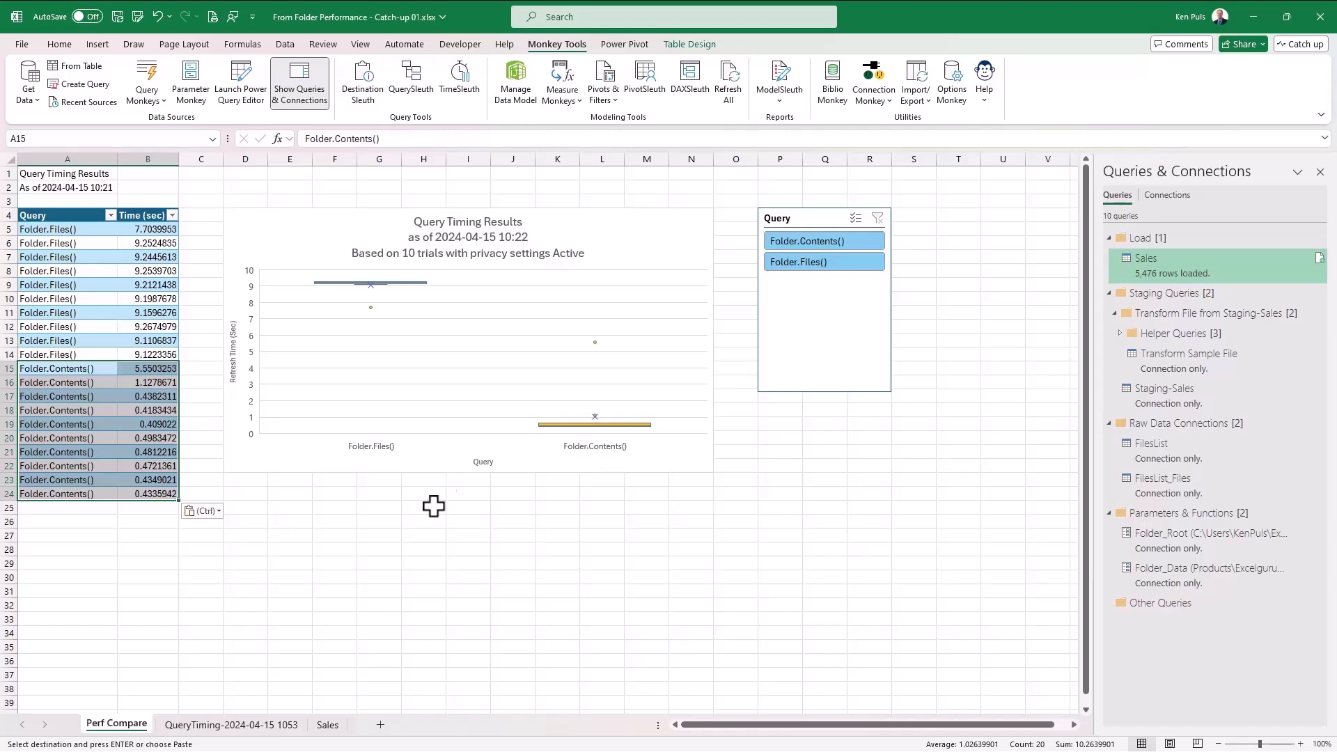
right_click(252, 724)
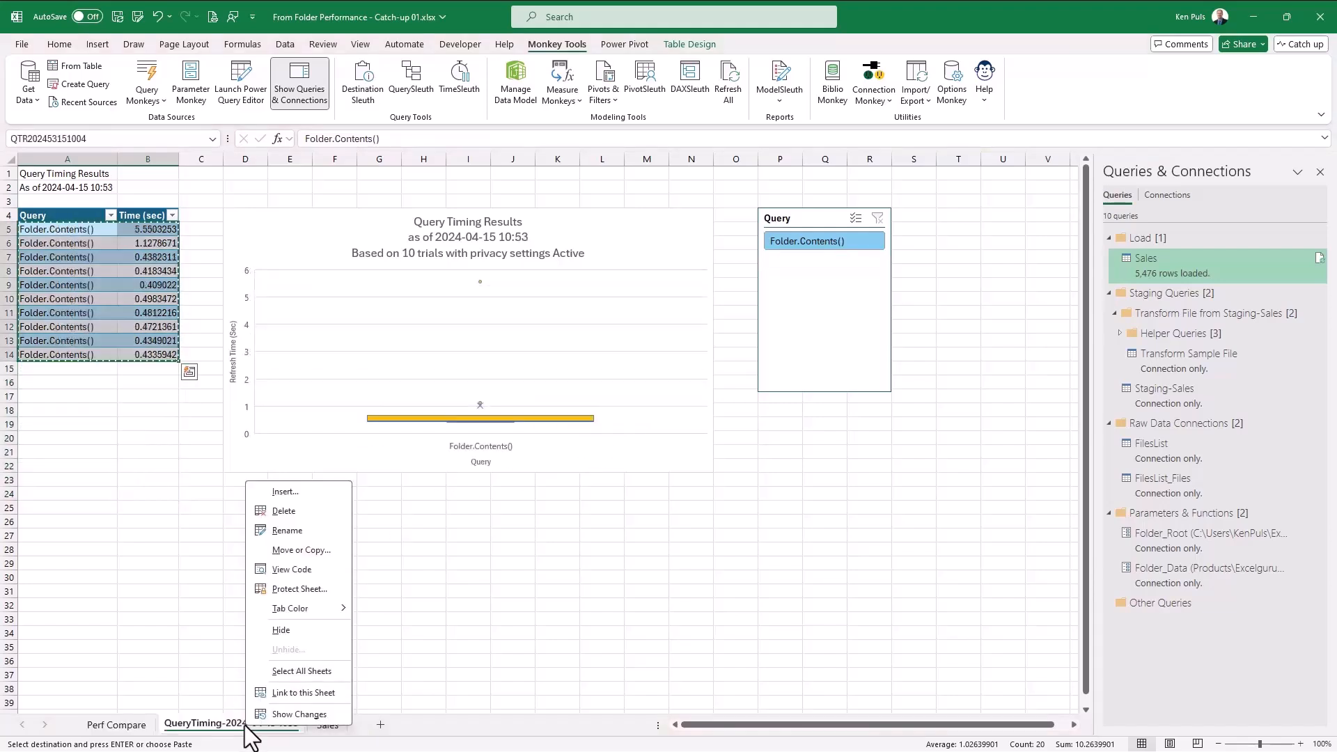
click(283, 511)
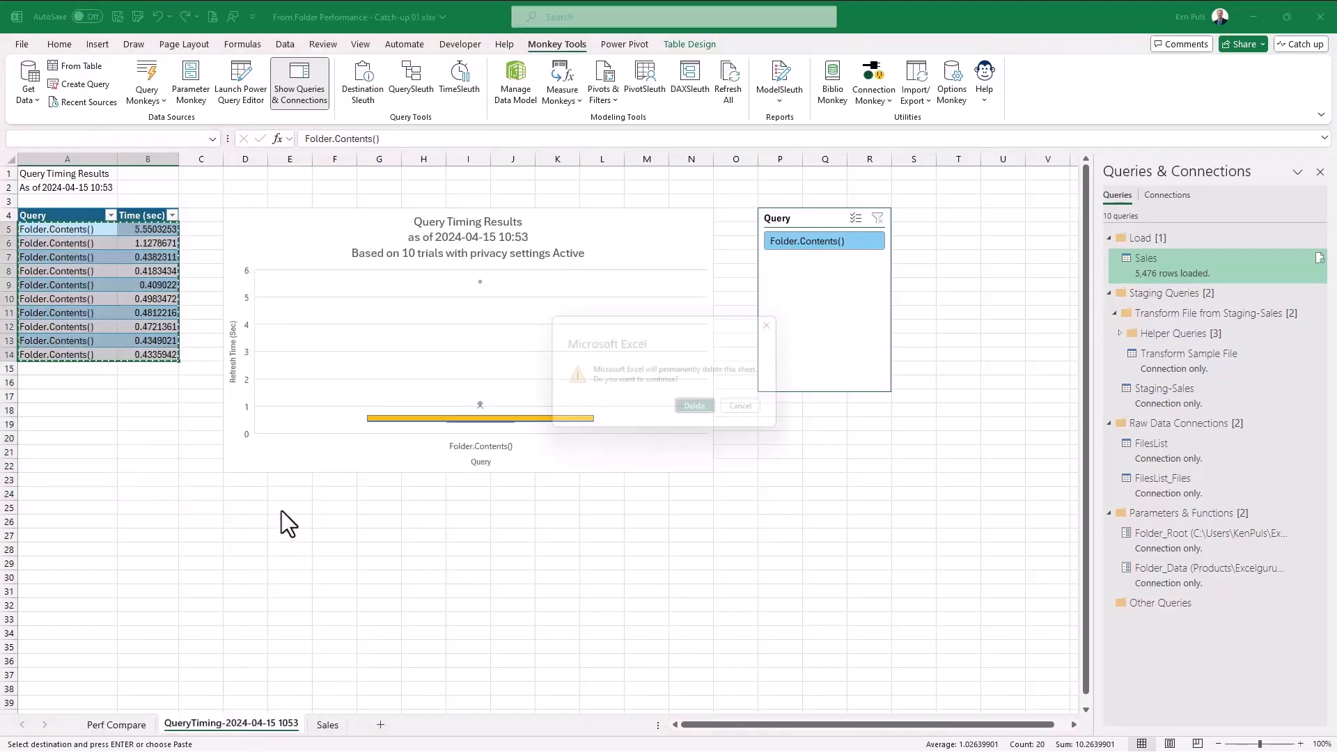
click(707, 411)
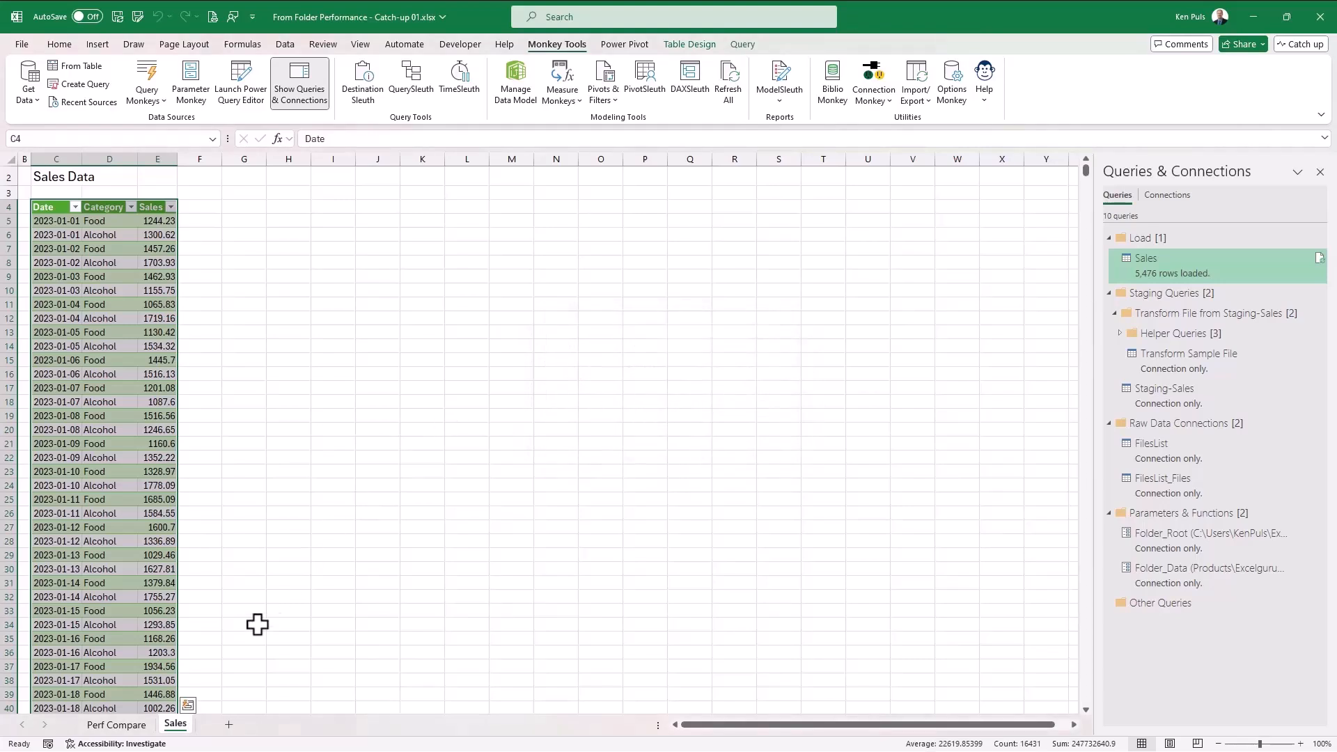
click(136, 725)
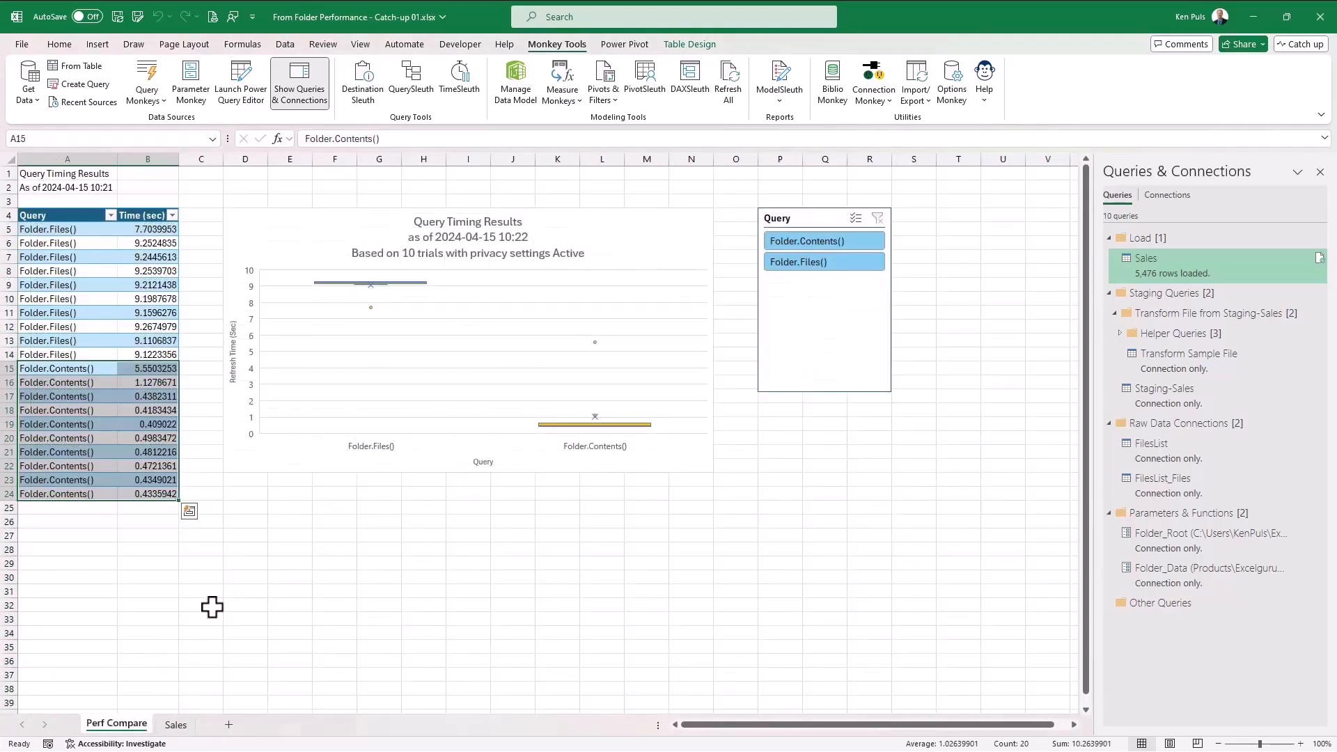
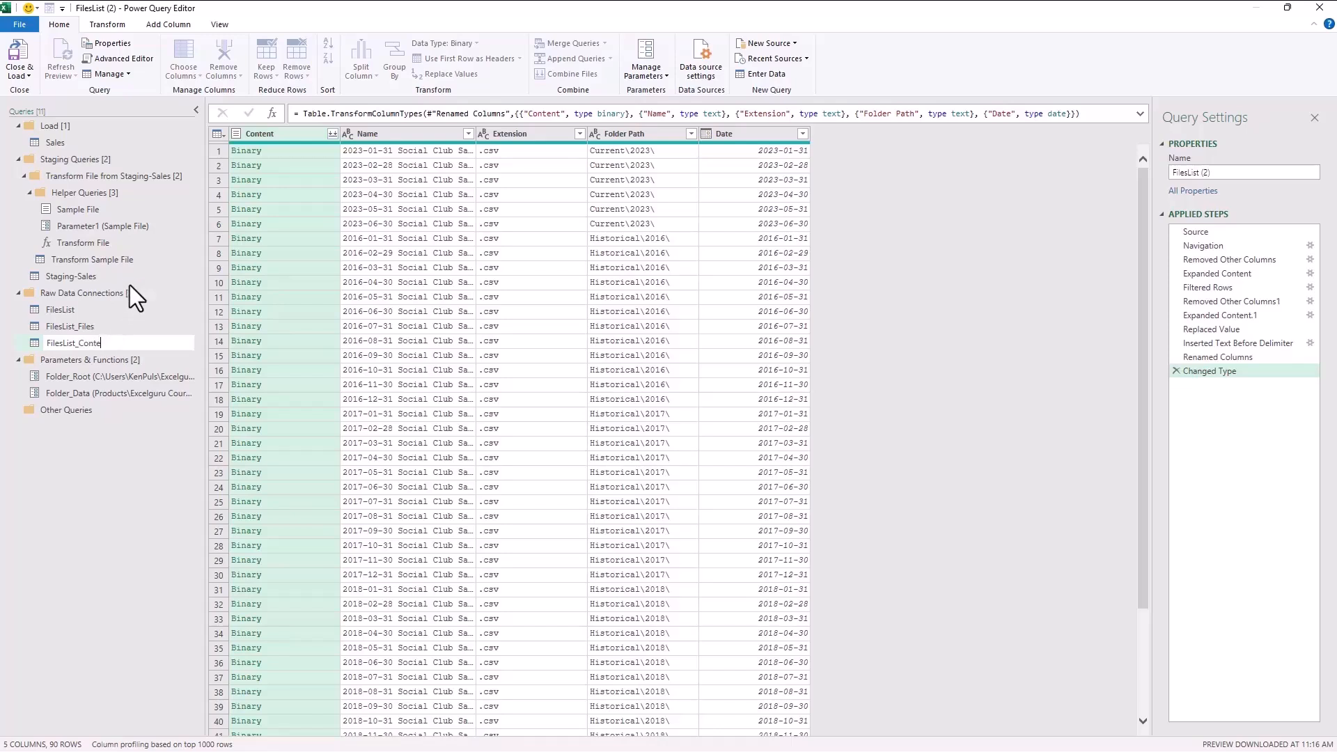
Name the duplicated query FilesList_Contents, and open the Navigation step of the FilesList query.
text(nts)
key(Return)
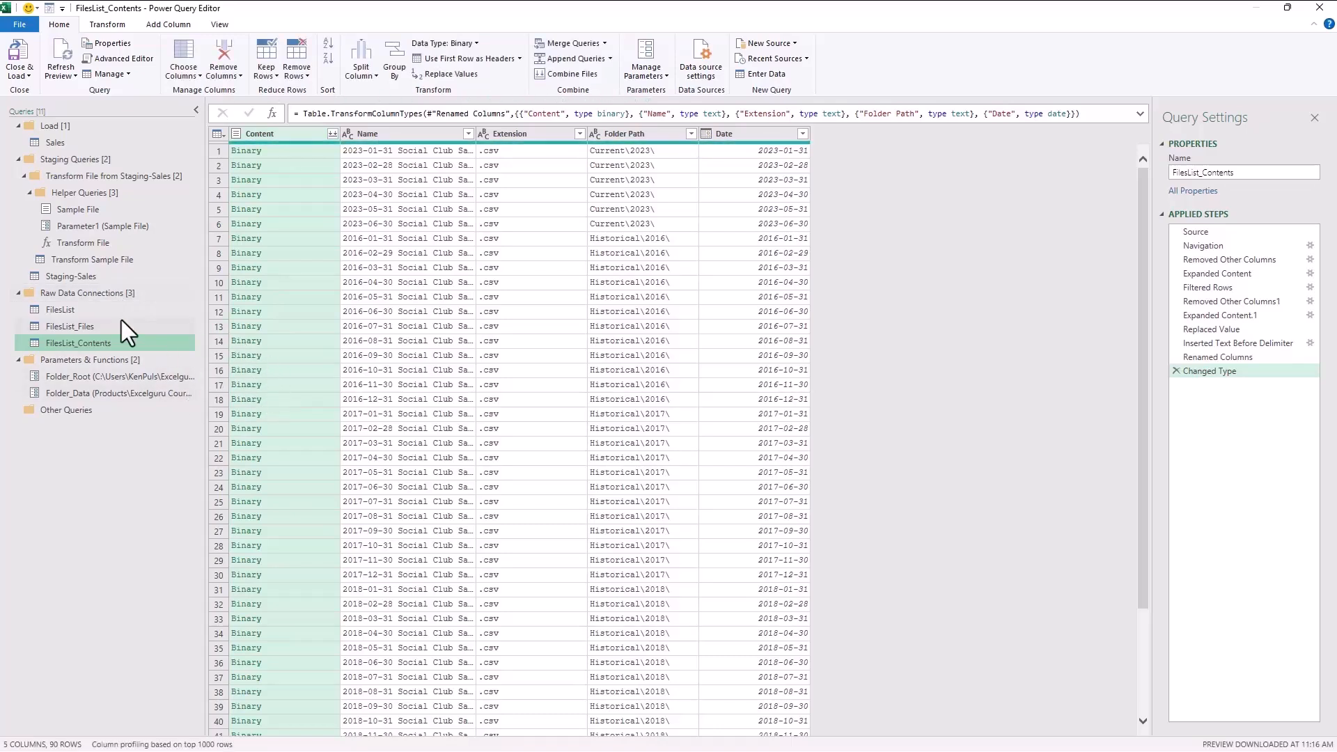
click(77, 310)
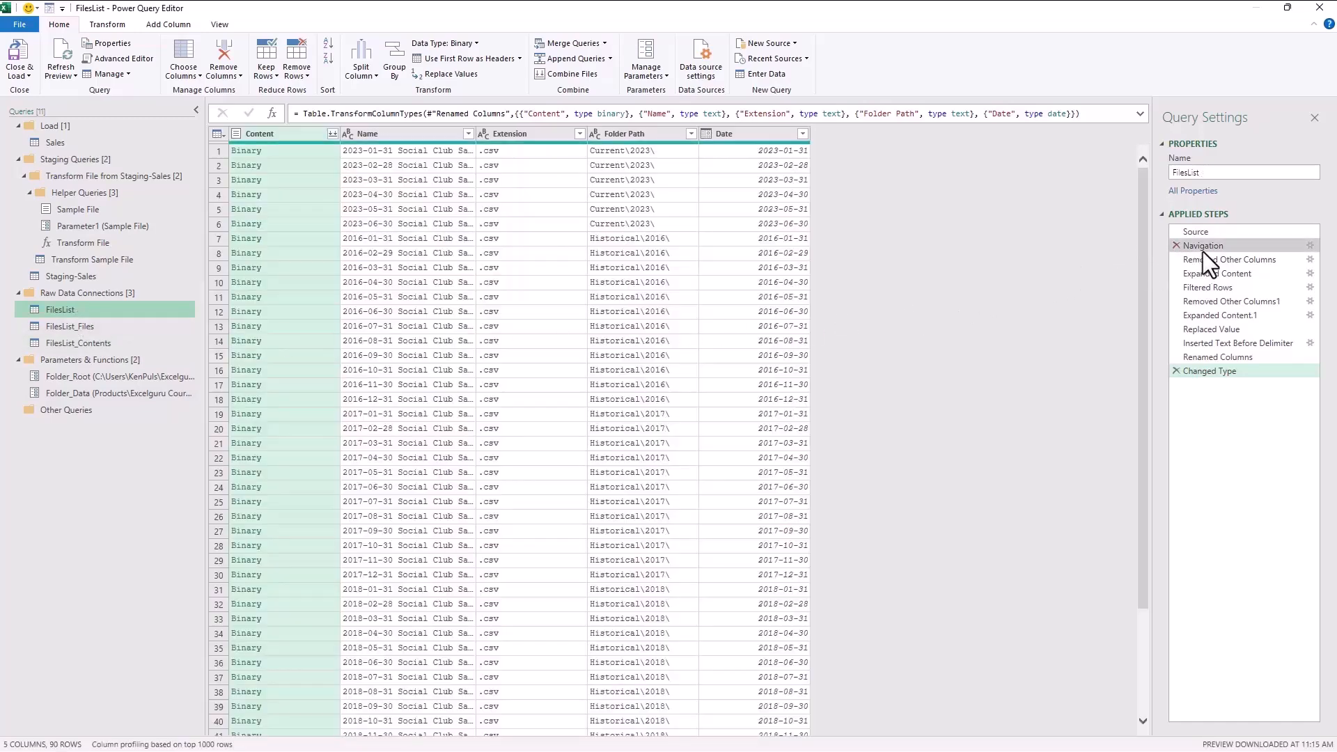
click(1223, 245)
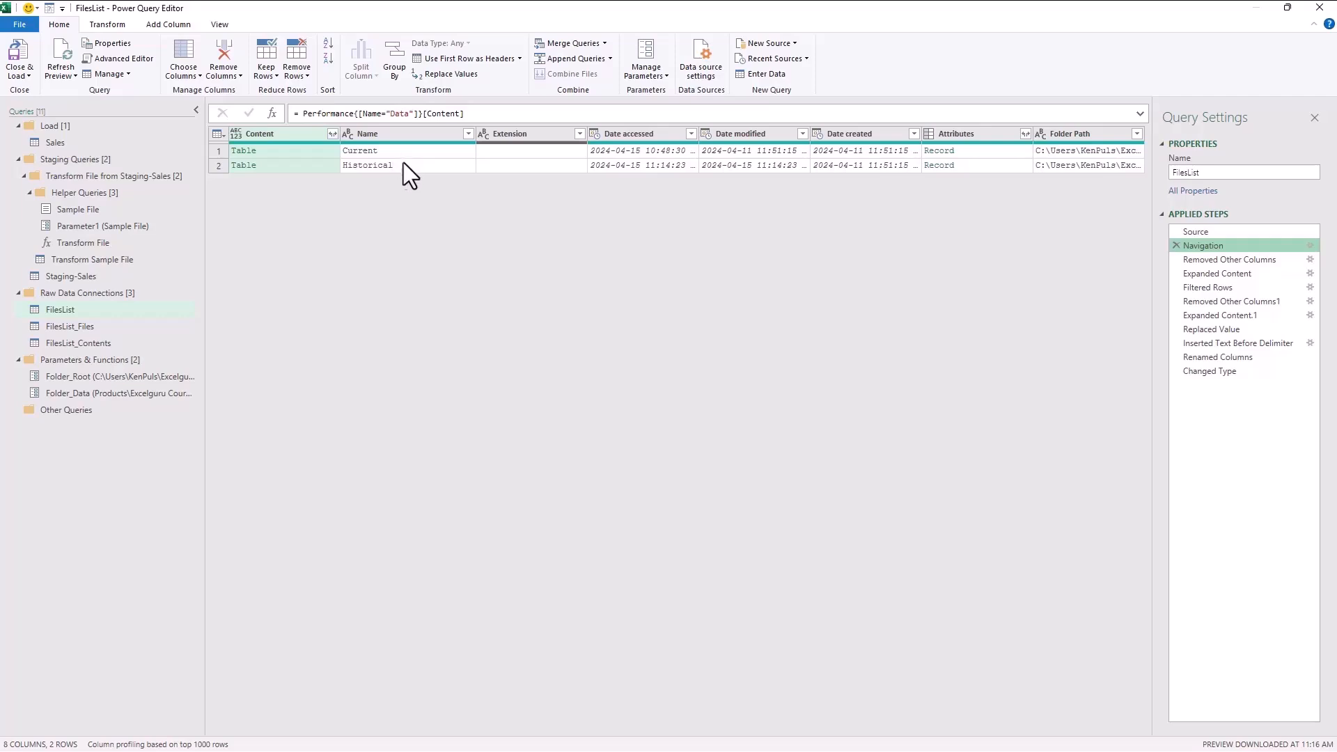
Preview the nested tables of the Current and Historical folders in an enlarged preview area and compare their contents.
click(313, 151)
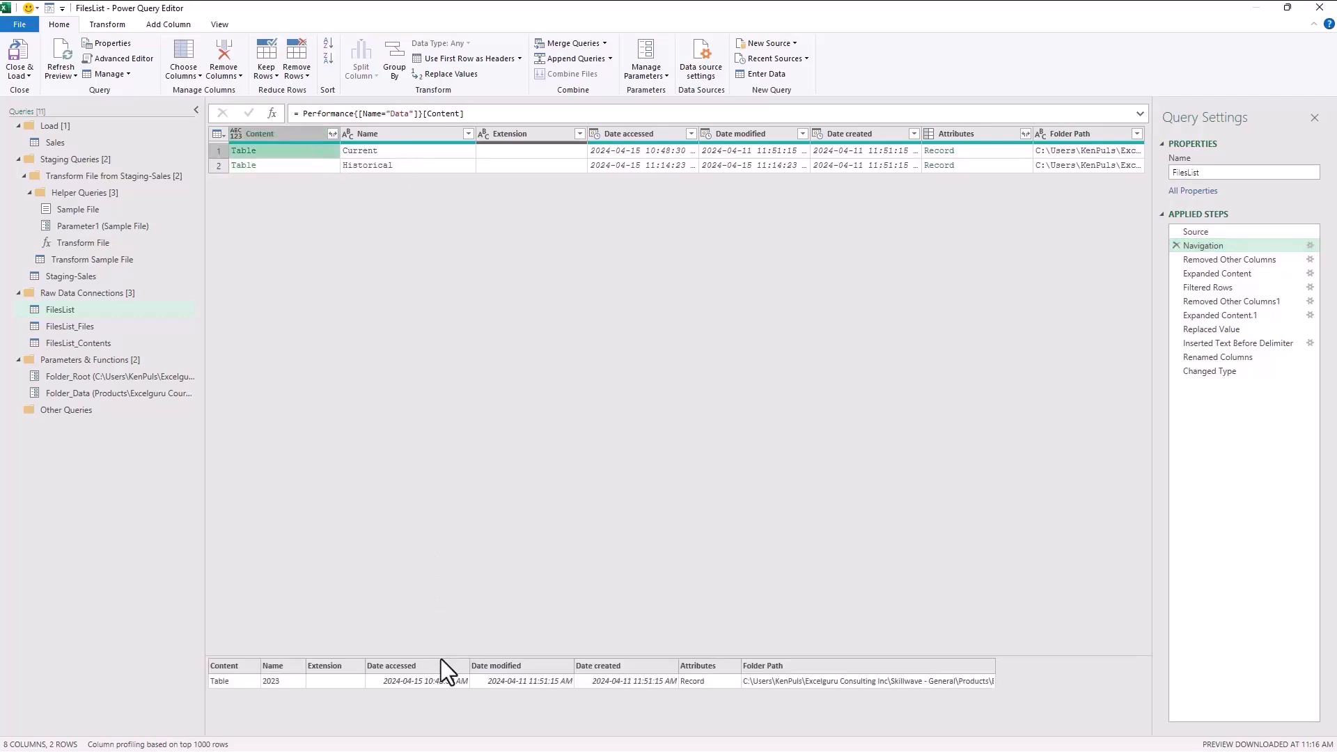
drag(438, 650, 447, 267)
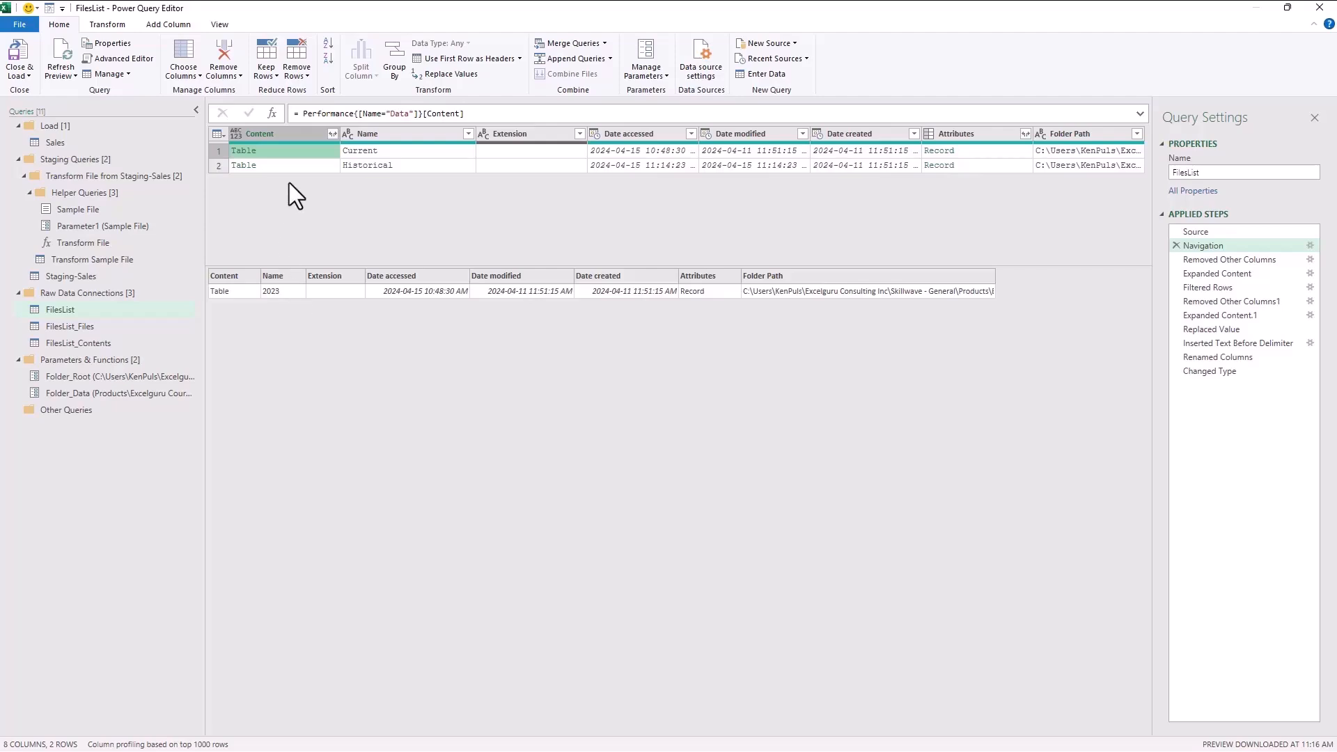
click(305, 167)
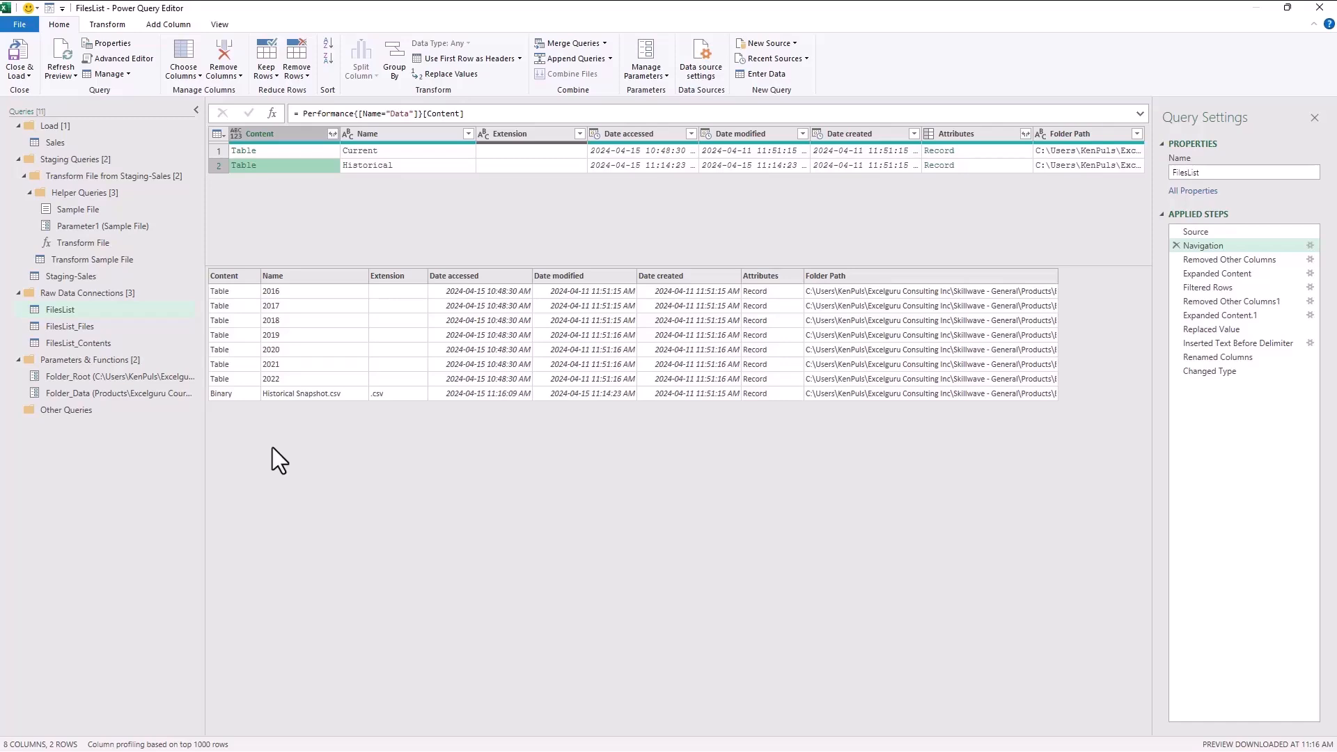
click(304, 150)
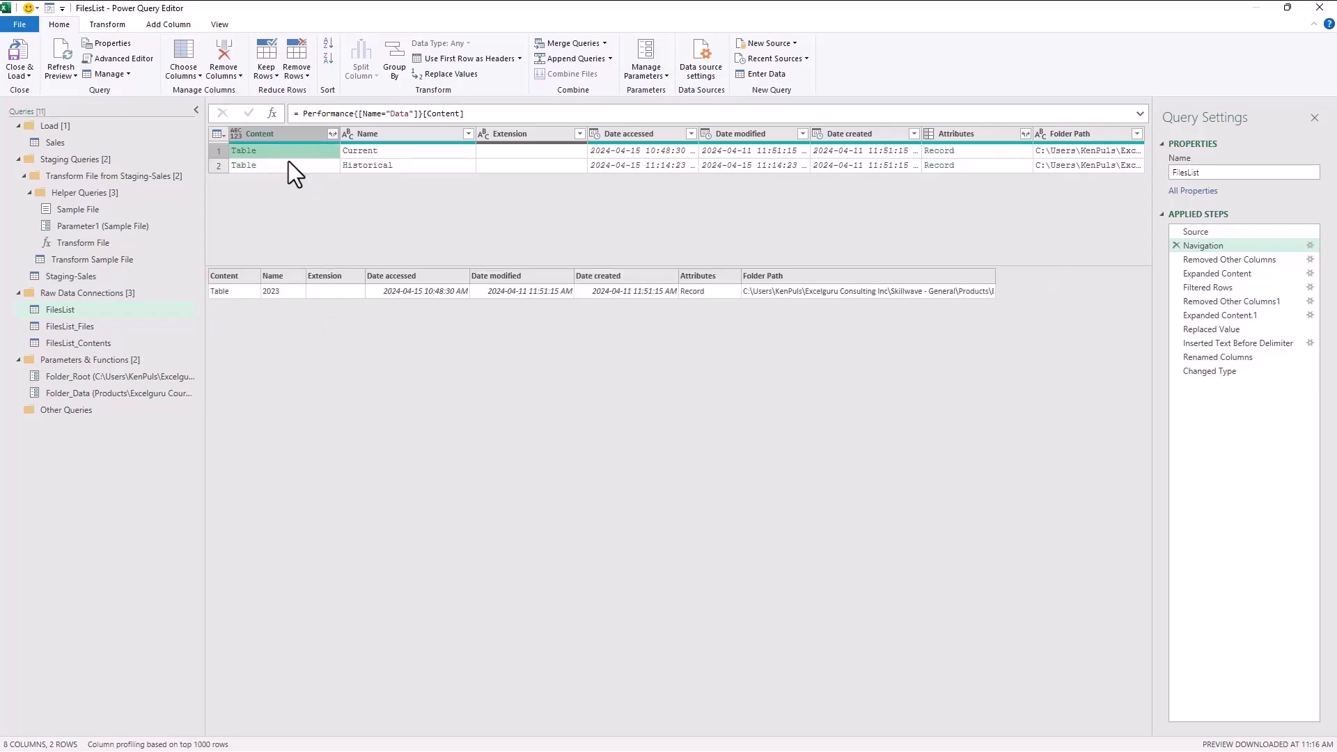
click(287, 164)
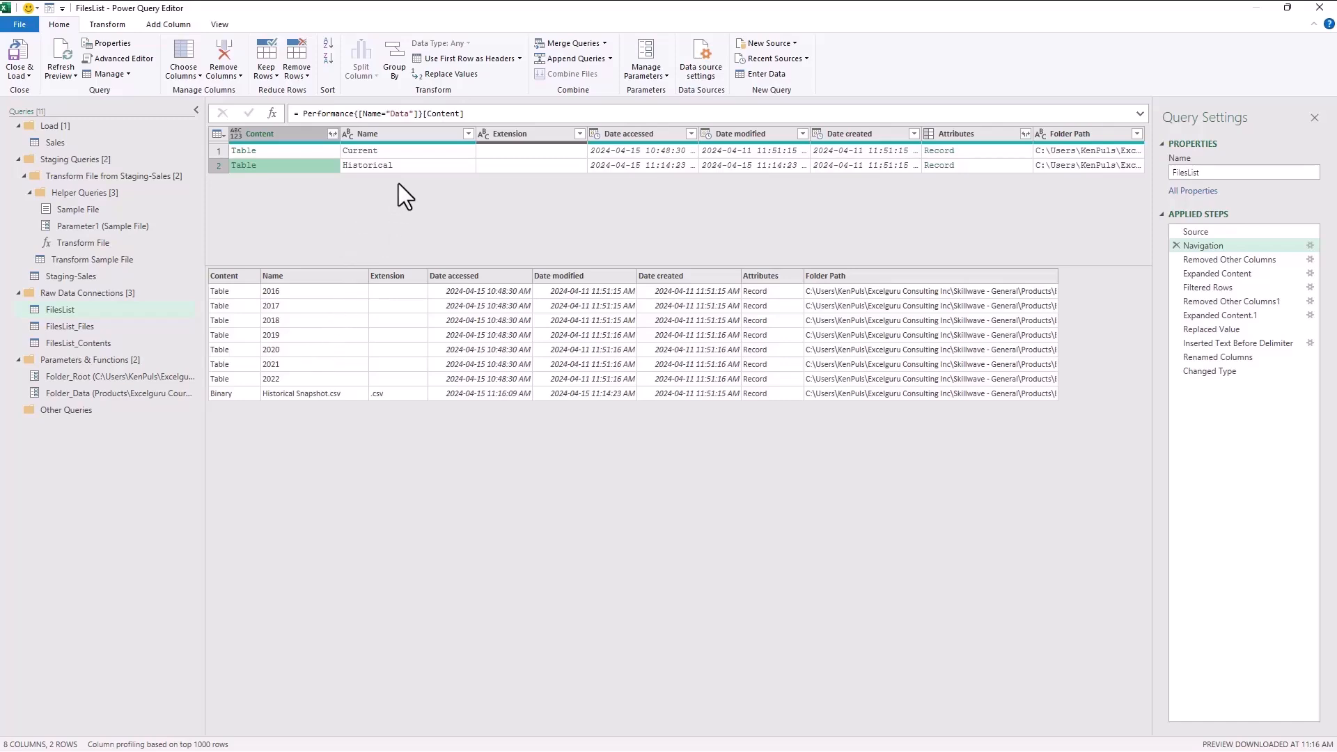
Insert a filter step after Navigation in FilesList that keeps only rows whose Name equals Historical.
click(412, 166)
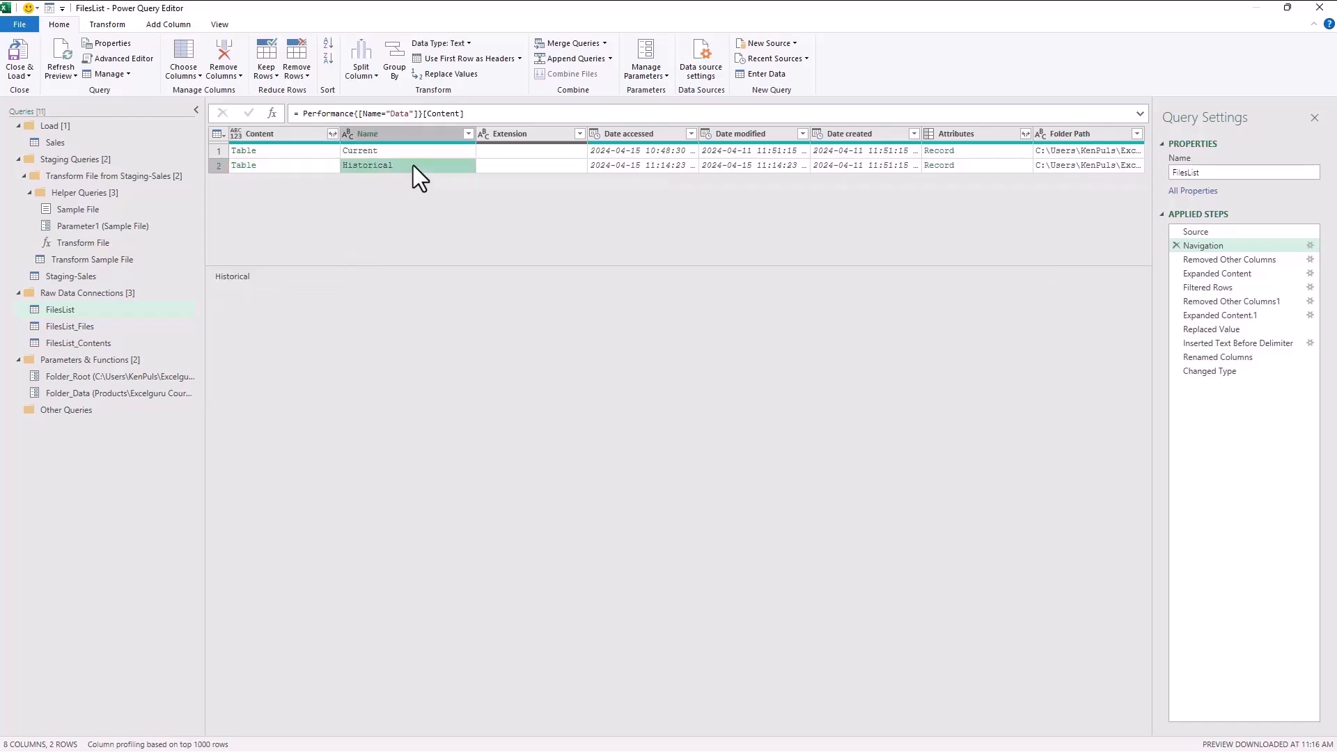
right_click(412, 165)
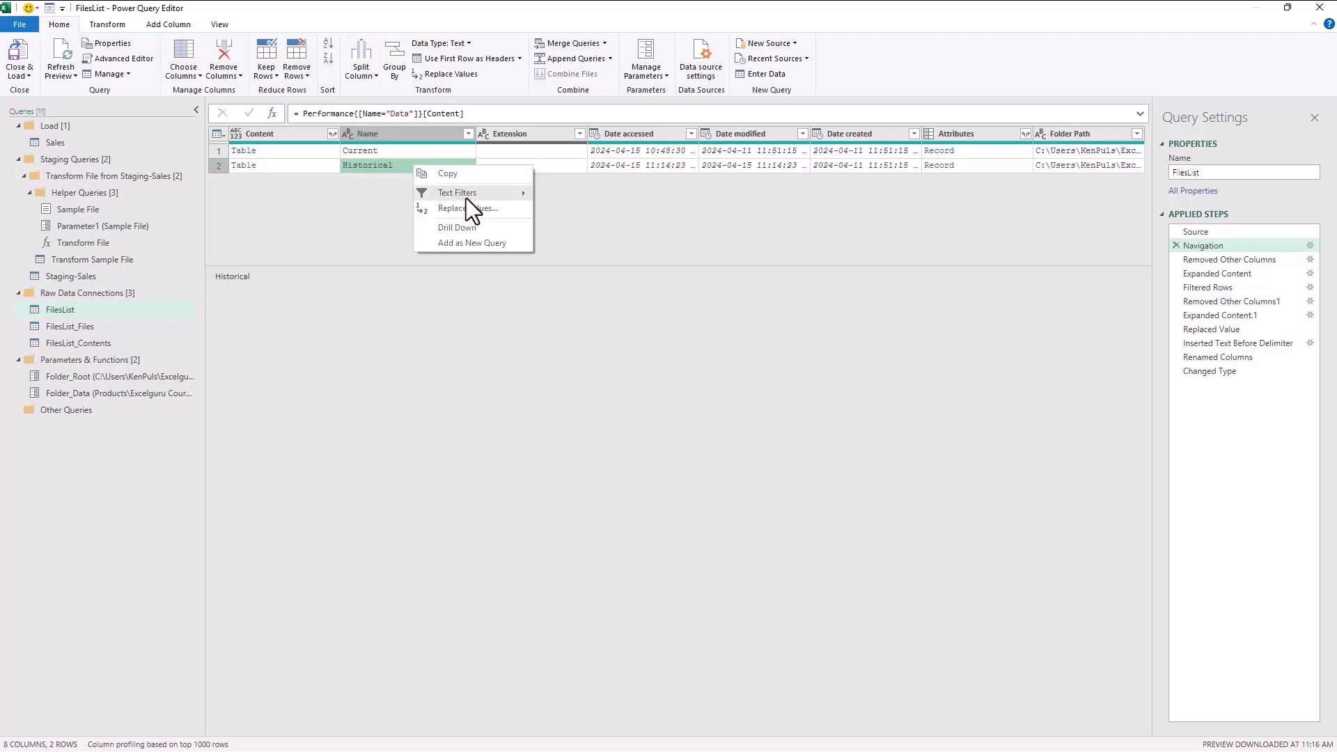
mouse_move(473, 195)
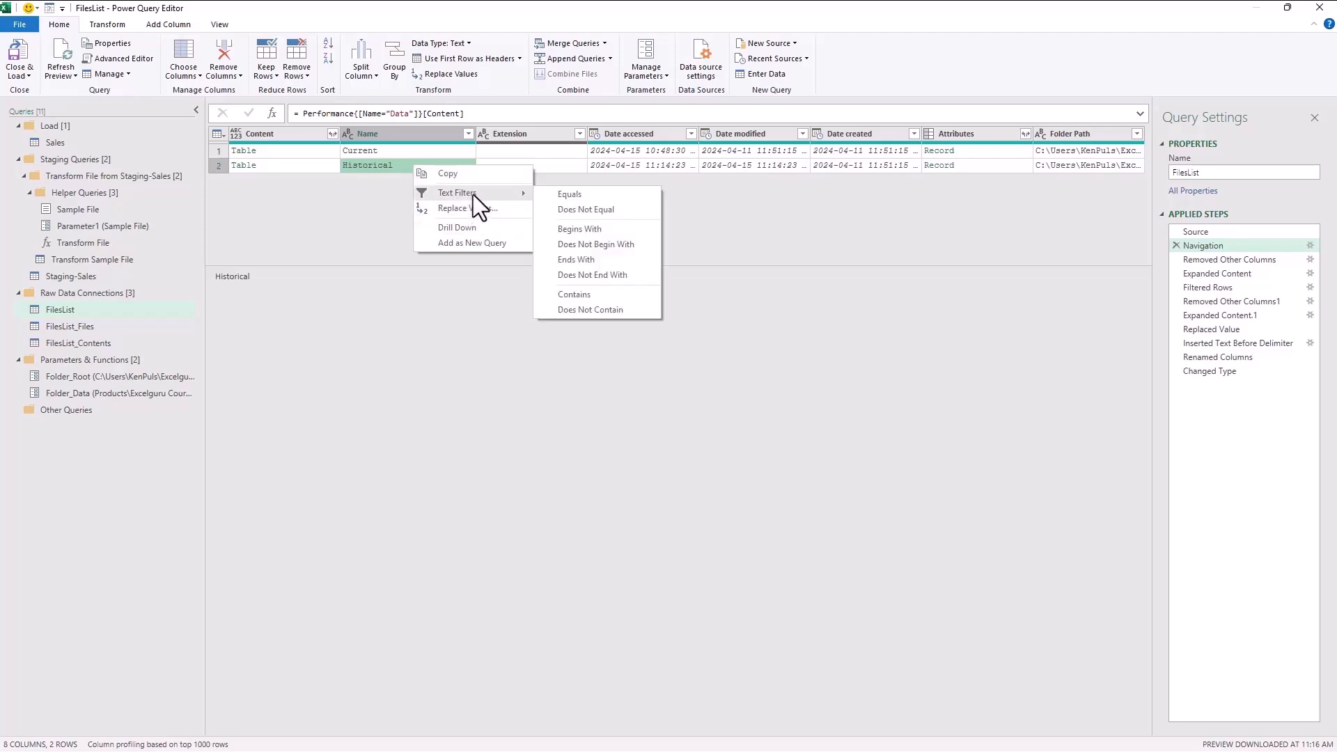
click(569, 194)
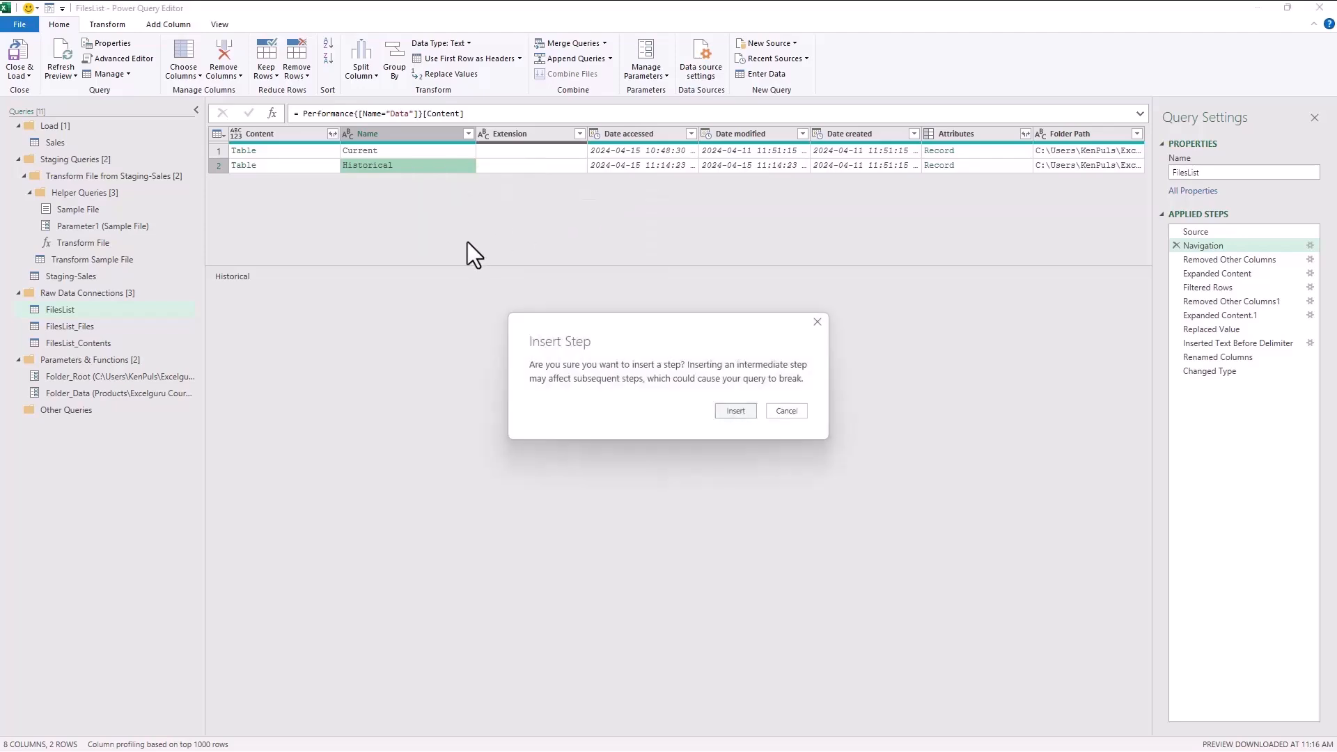
click(735, 411)
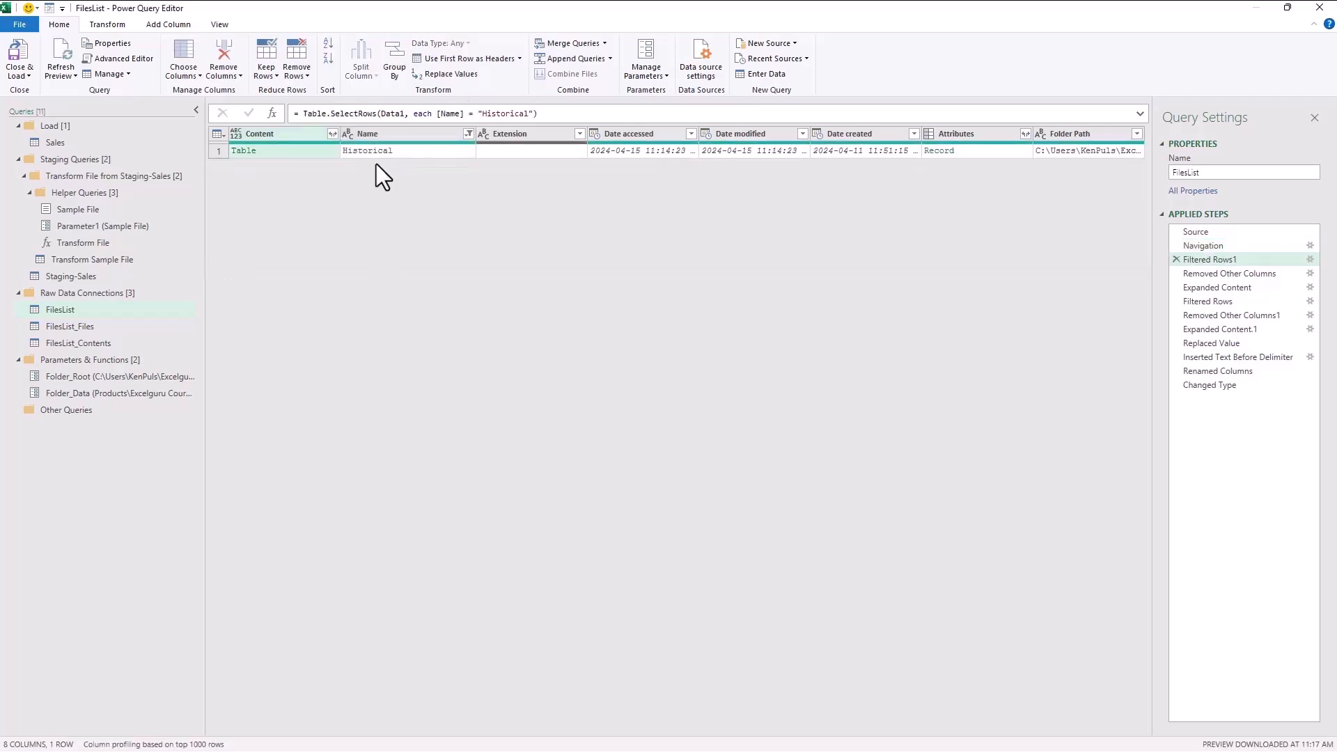
Check the Sales query's preview, close and load the queries, and refresh Sales in the workbook.
click(73, 144)
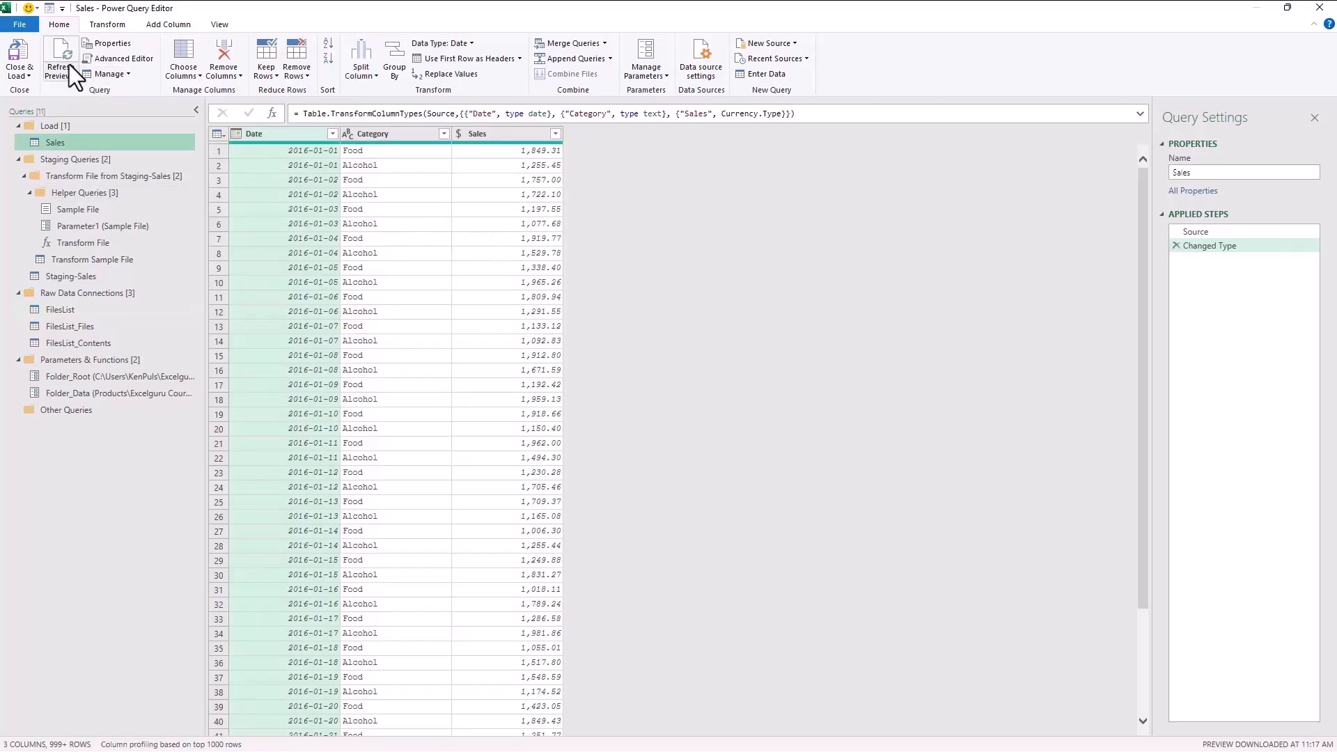
click(23, 48)
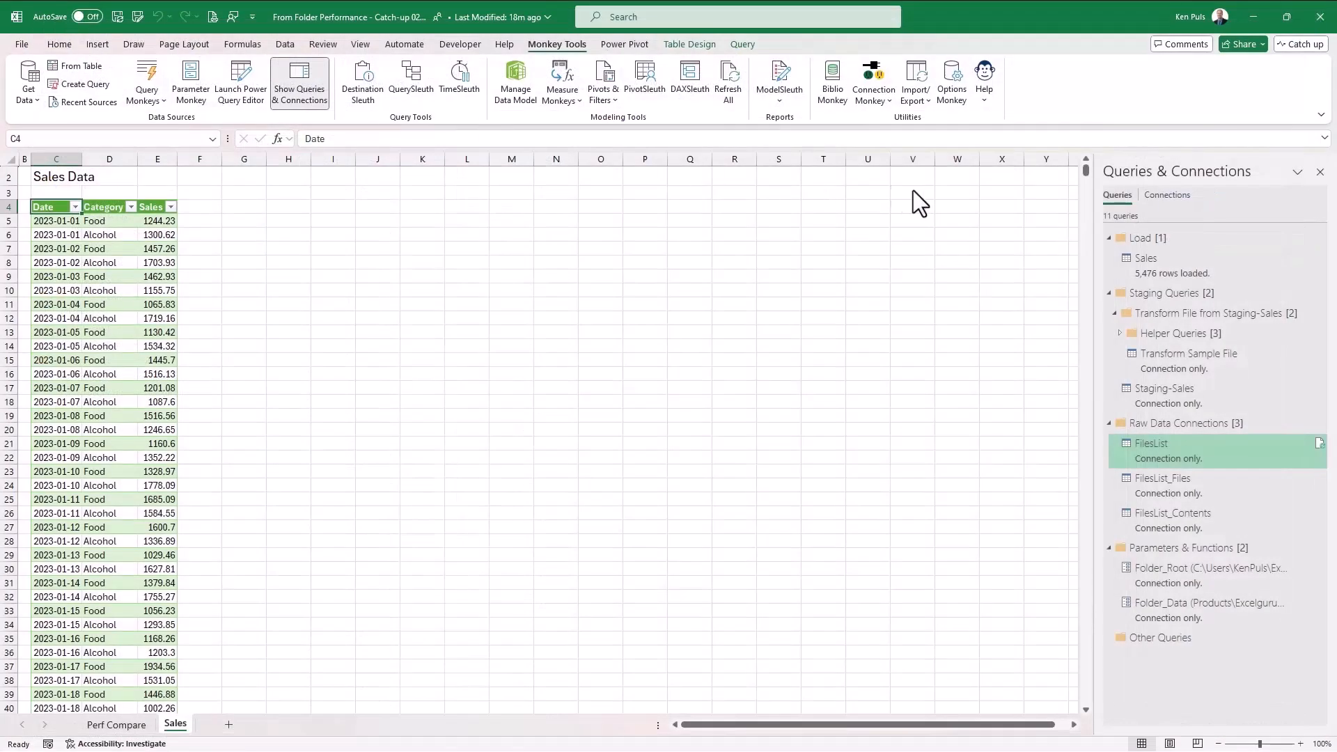
right_click(1147, 262)
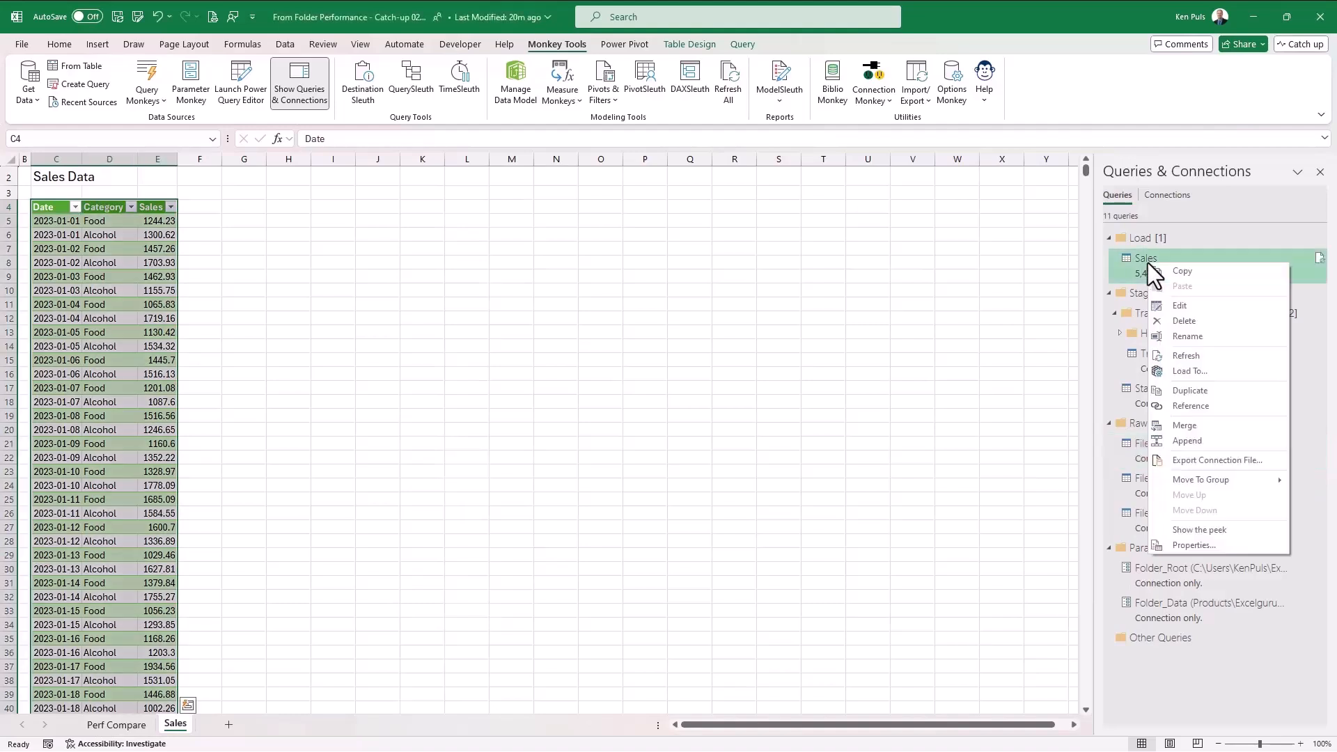
click(1191, 355)
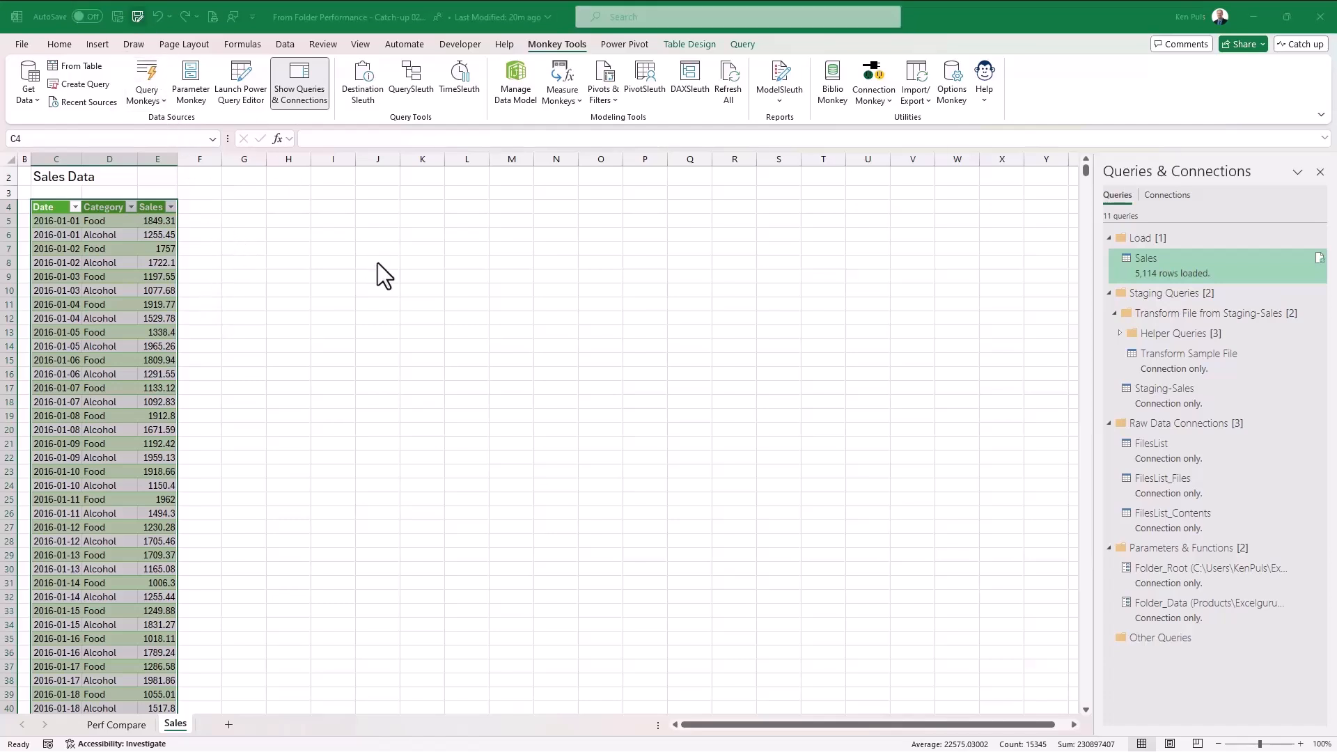
Start saving a copy of the Sales sheet with CSV UTF-8 (Comma delimited) as the file type.
key(F12)
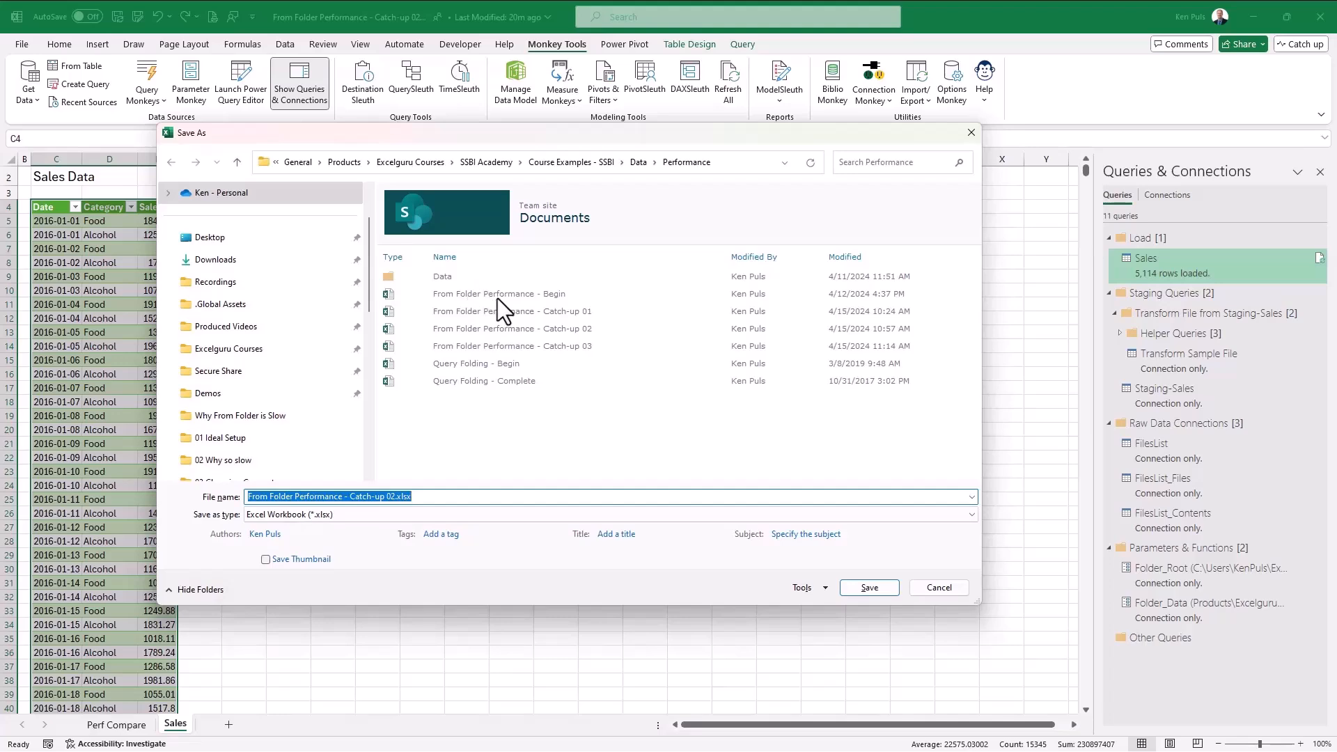
click(416, 515)
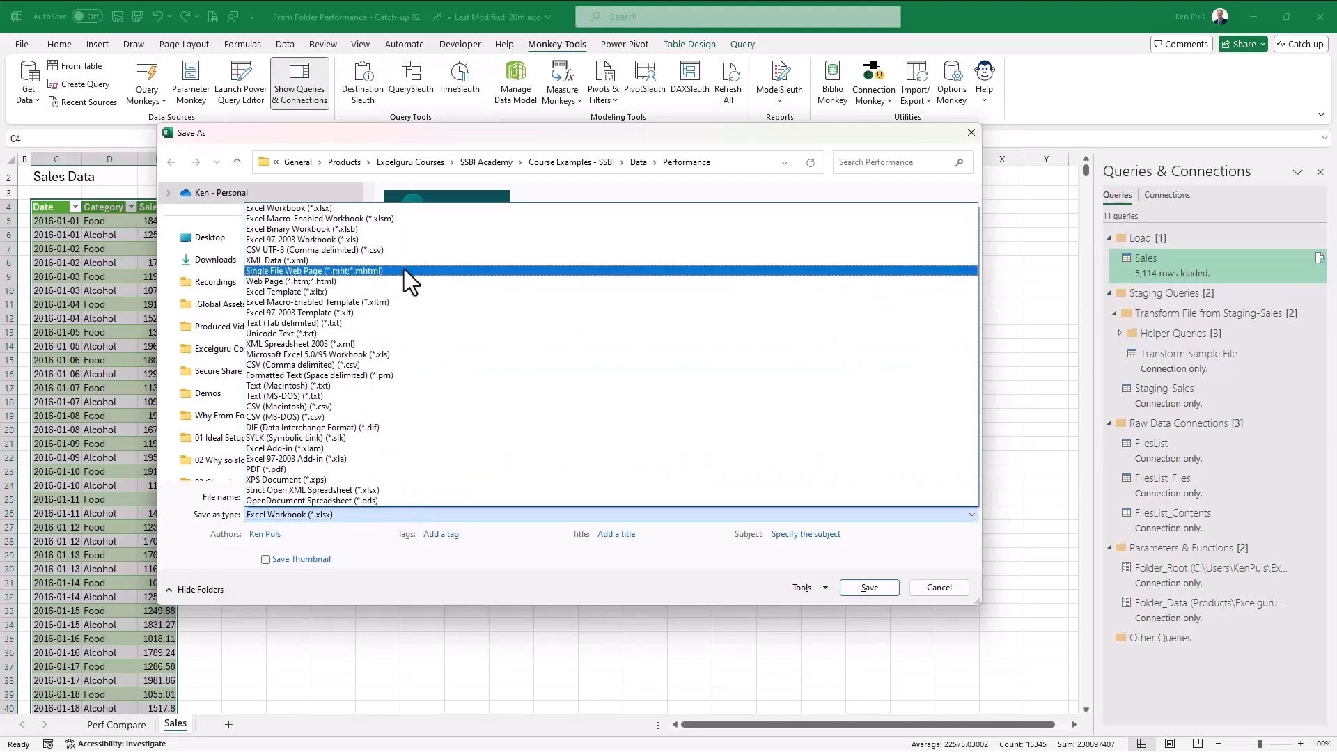
click(376, 250)
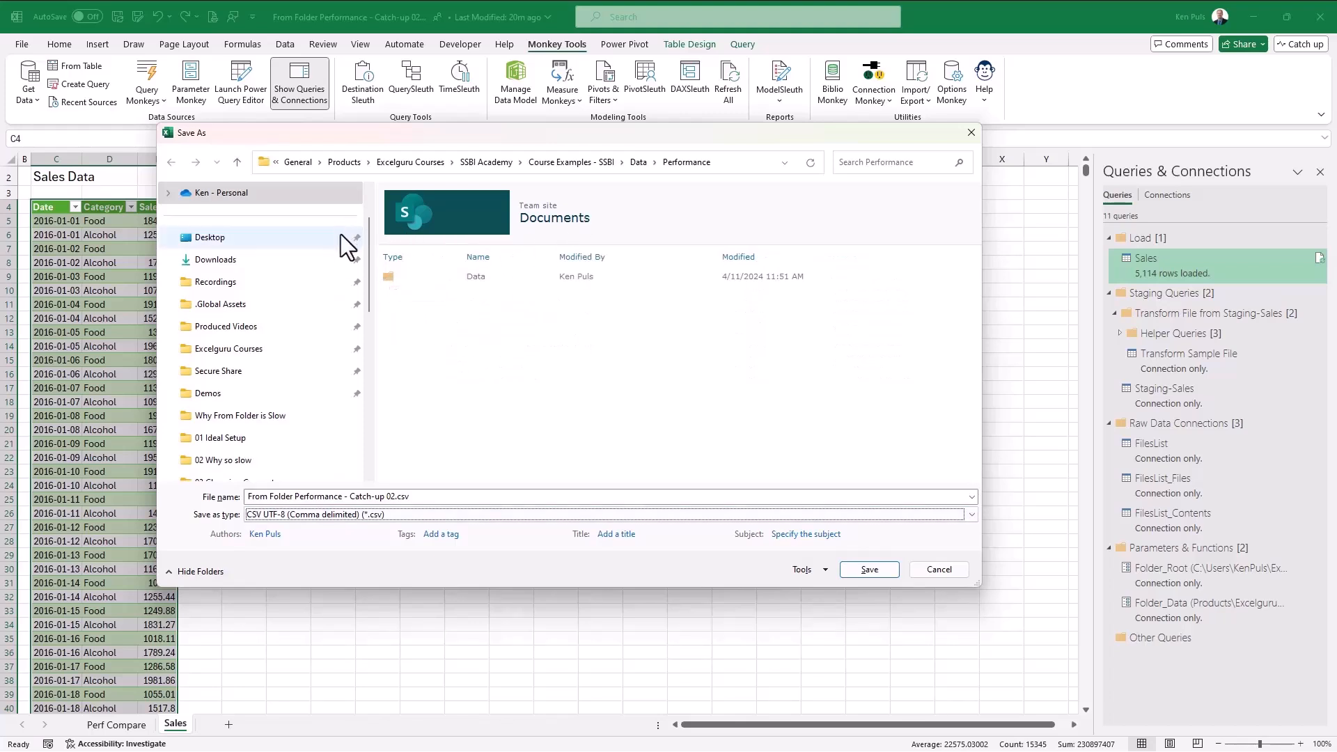
Browse the save location from Excelguru Courses through SSBI Academy, Course Examples - SSBI, Data, Performance and Data to the Historical folder.
click(267, 359)
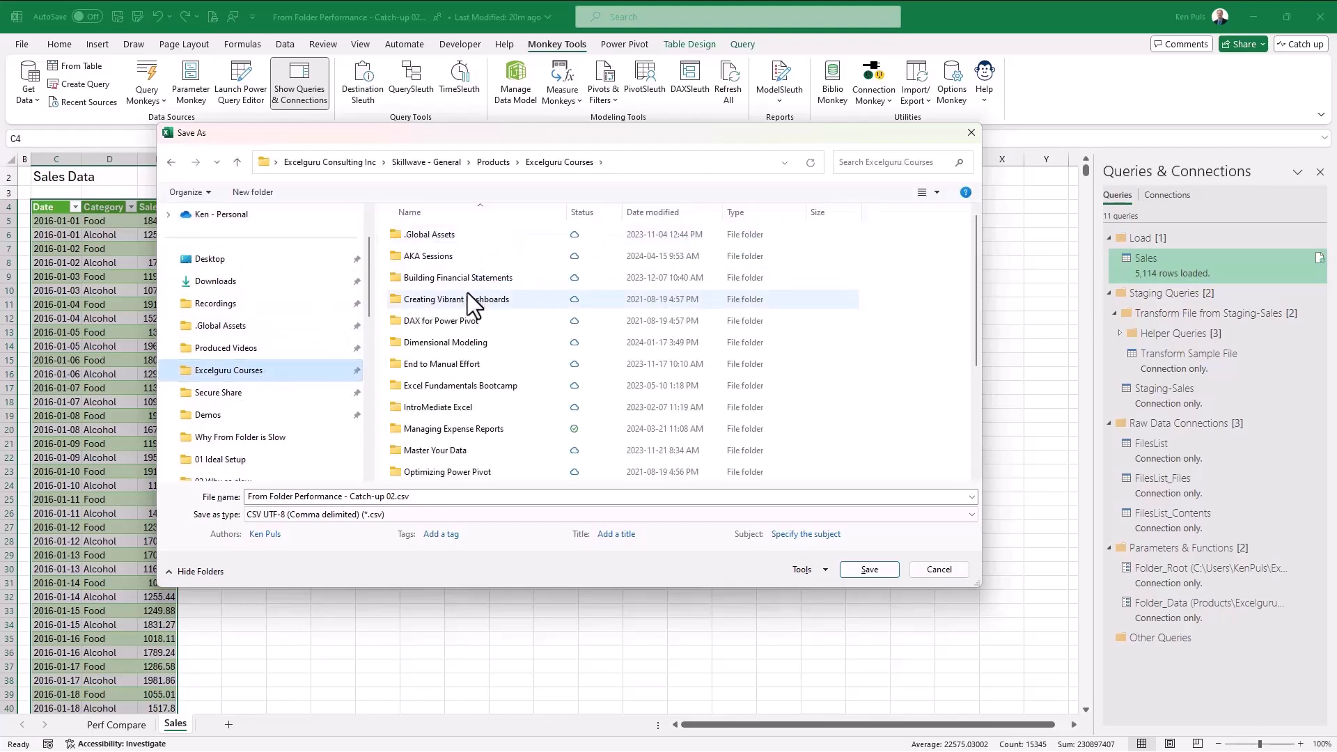
scroll(486, 454, down, 1)
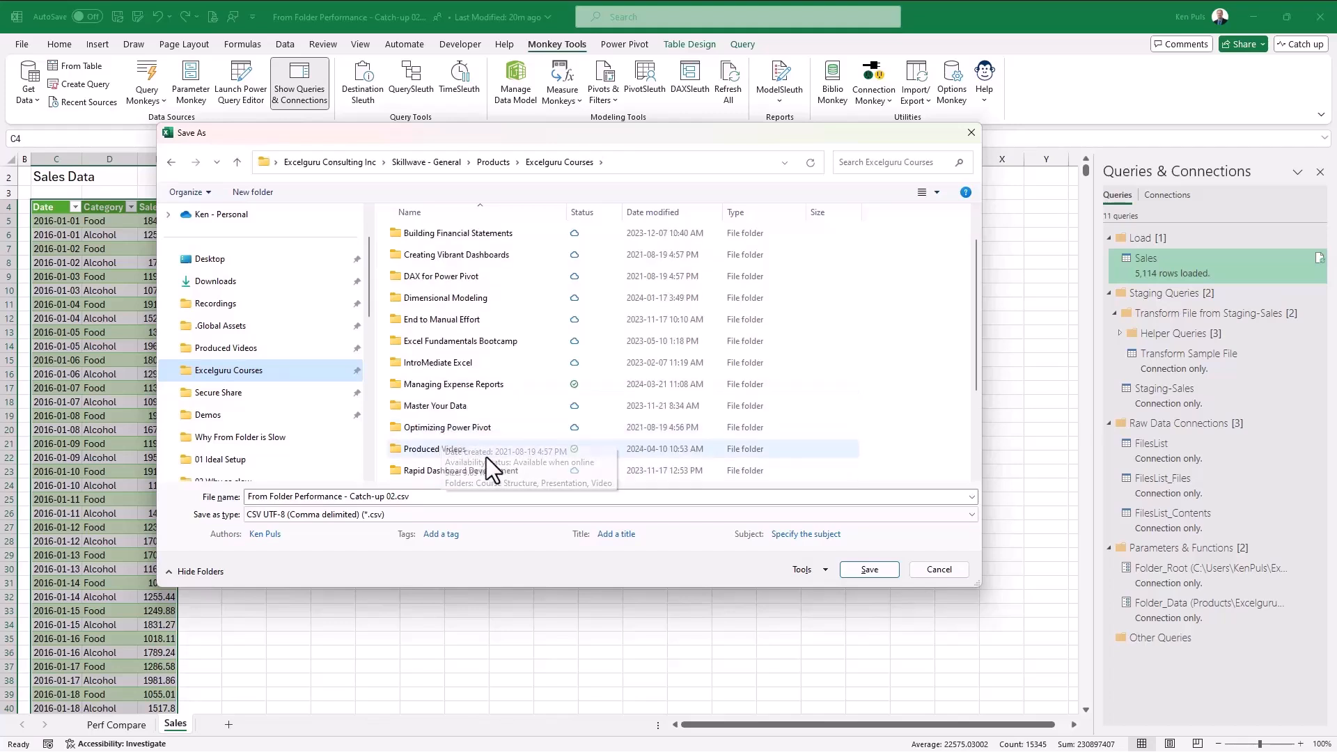
scroll(486, 454, down, 2)
click(429, 363)
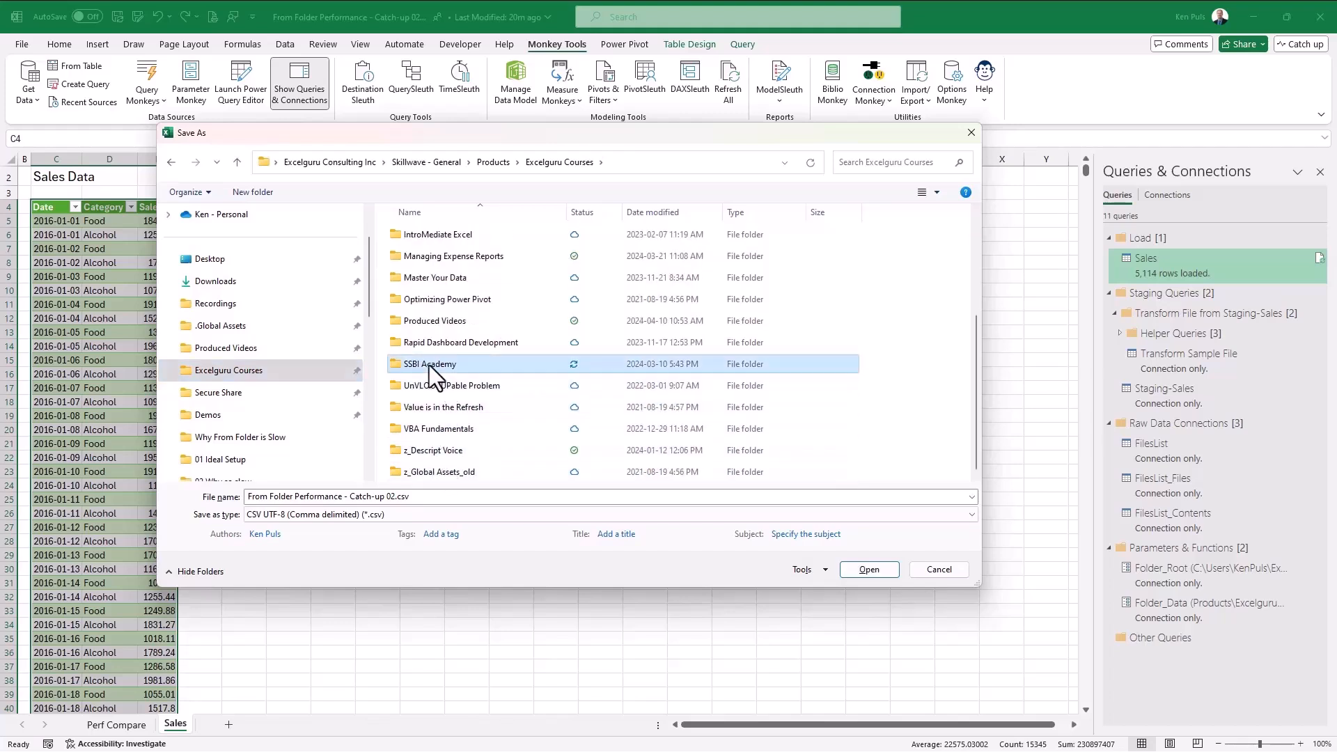
double_click(429, 364)
click(443, 255)
double_click(418, 258)
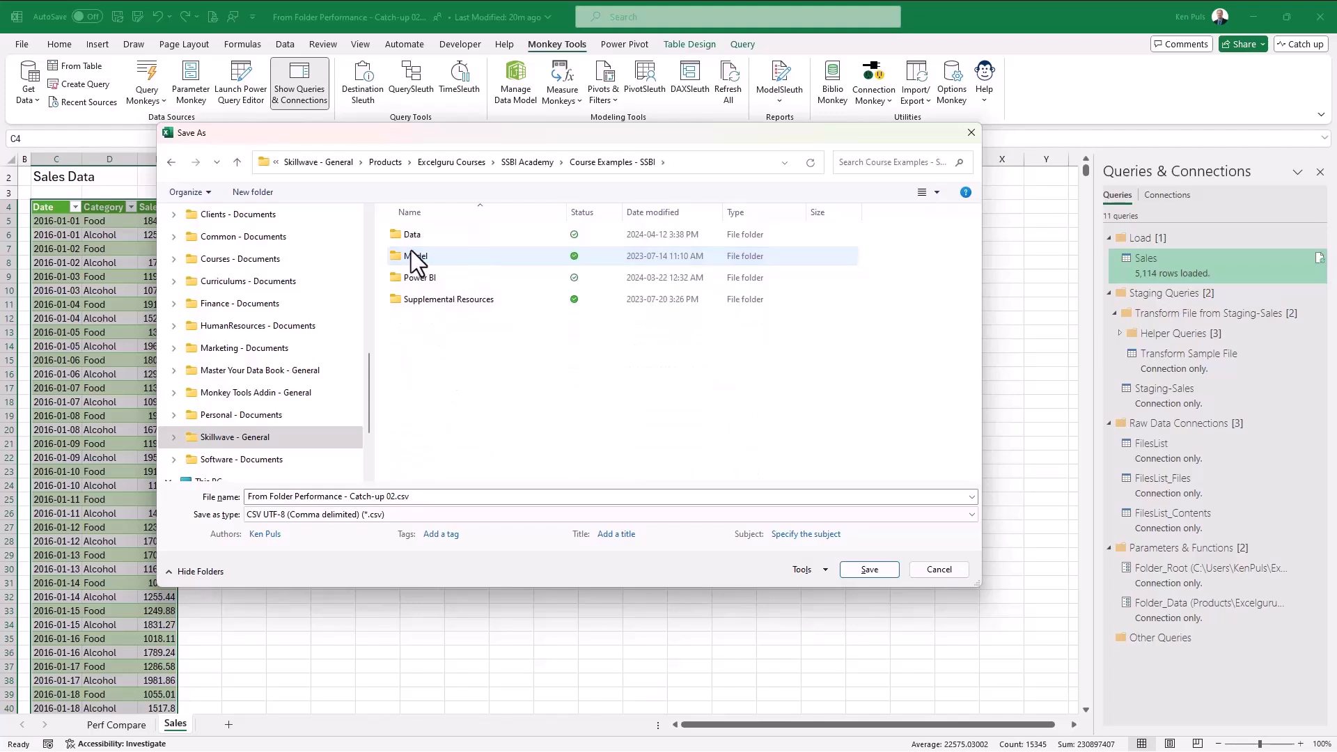
double_click(411, 236)
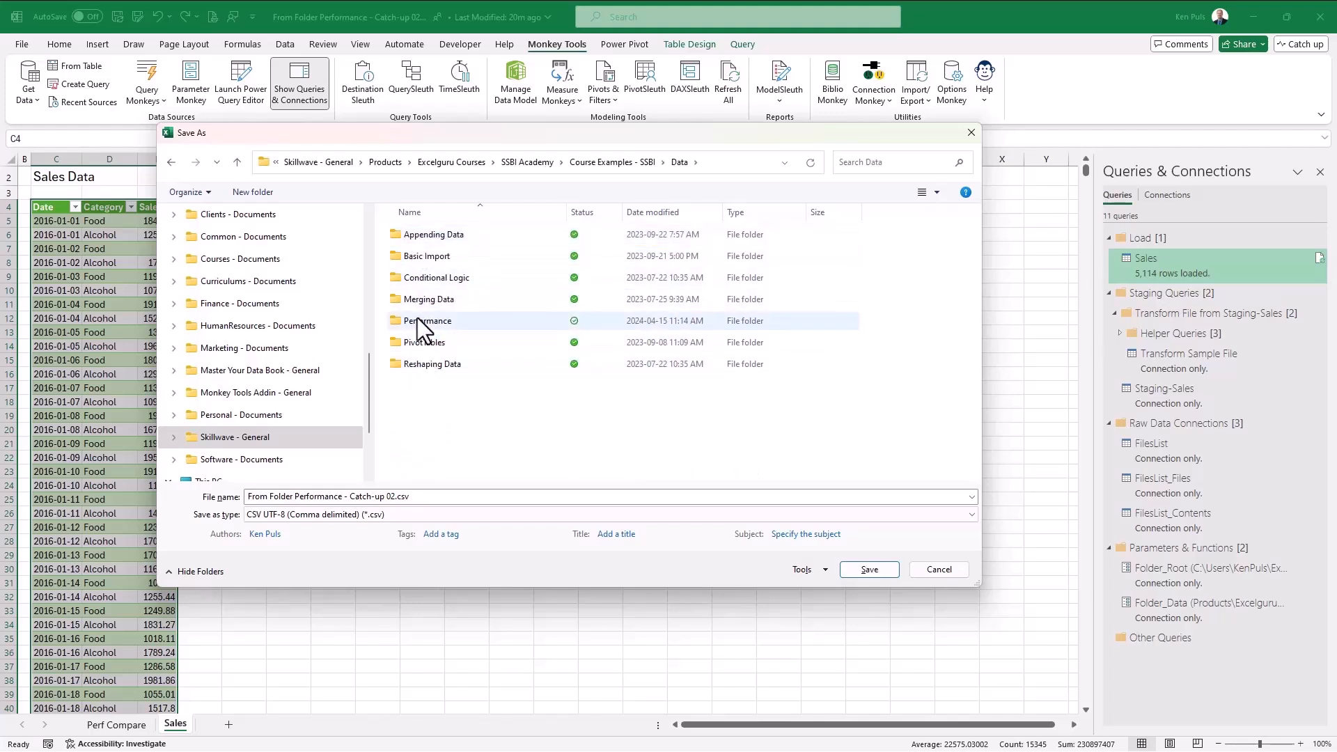
double_click(403, 320)
double_click(404, 237)
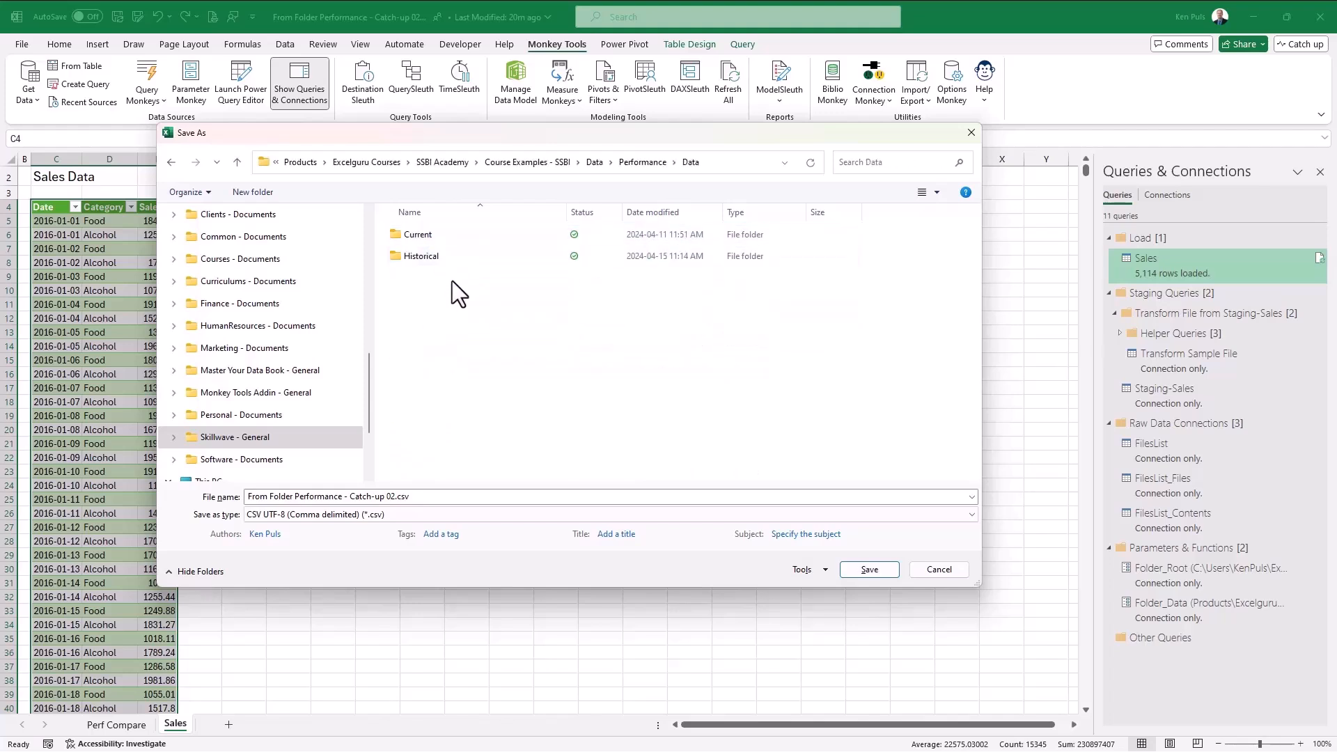
double_click(408, 257)
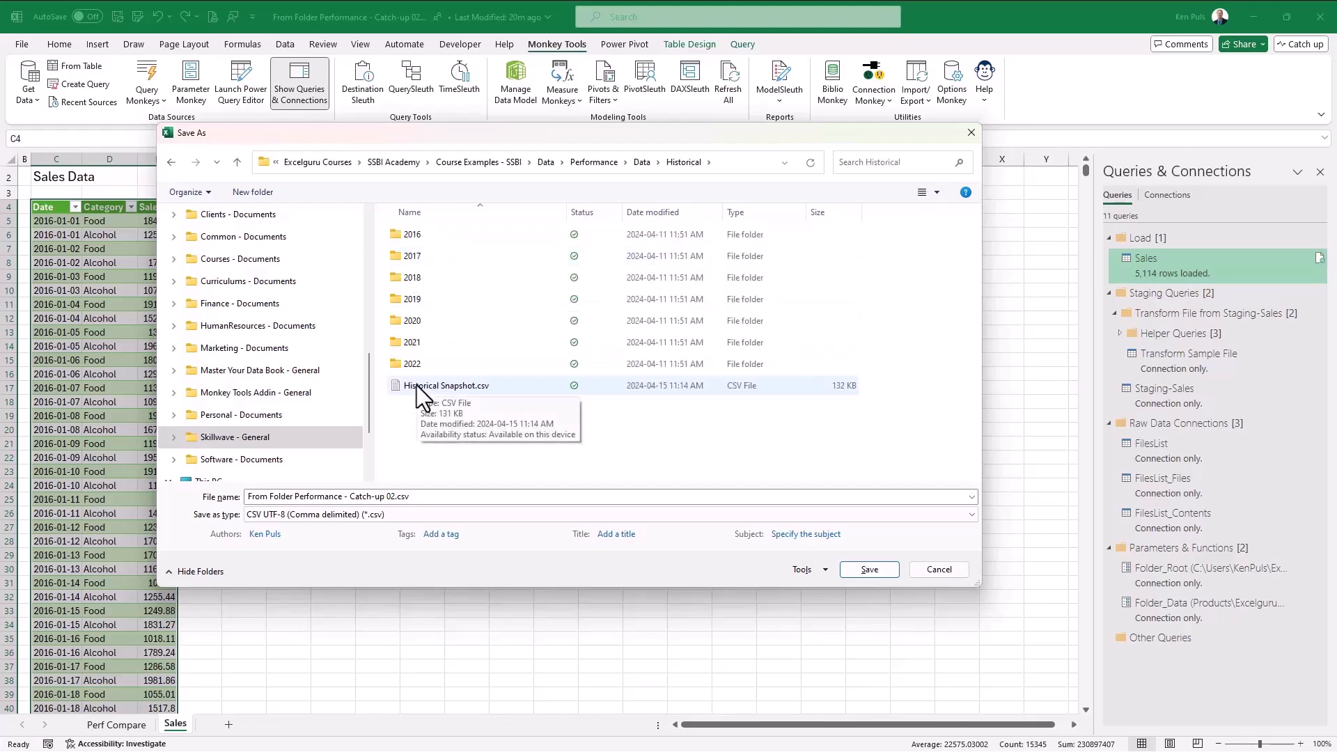
Save the active Sales sheet over the existing Historical Snapshot.csv in the Historical folder, accepting the replacement and the single-sheet limitation.
click(745, 164)
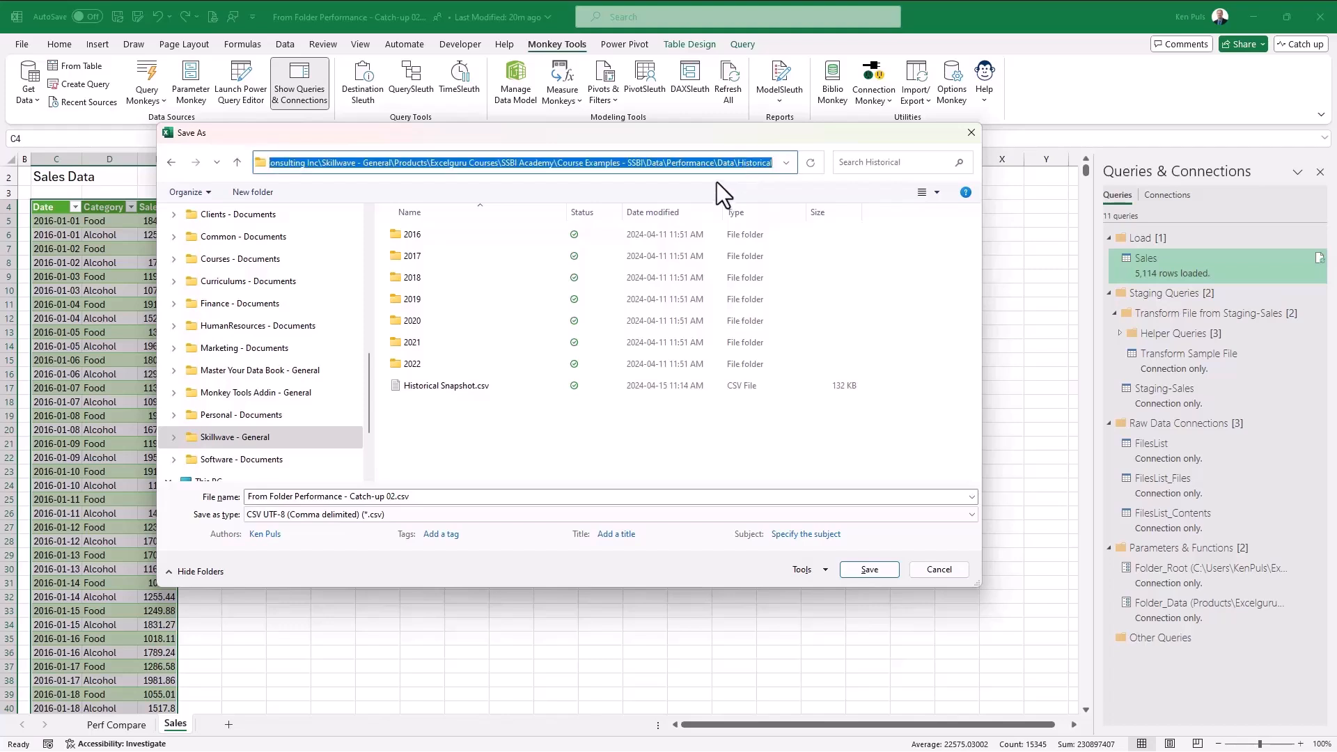
click(445, 391)
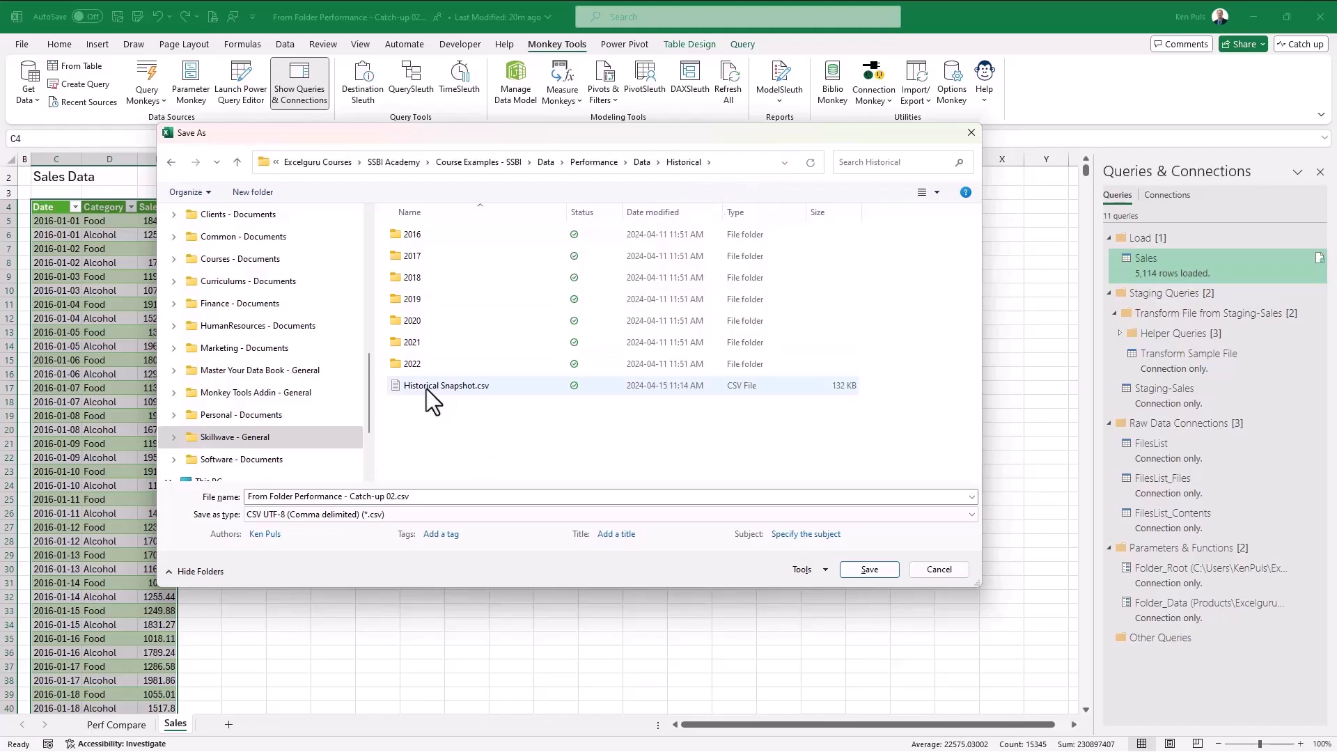
click(853, 570)
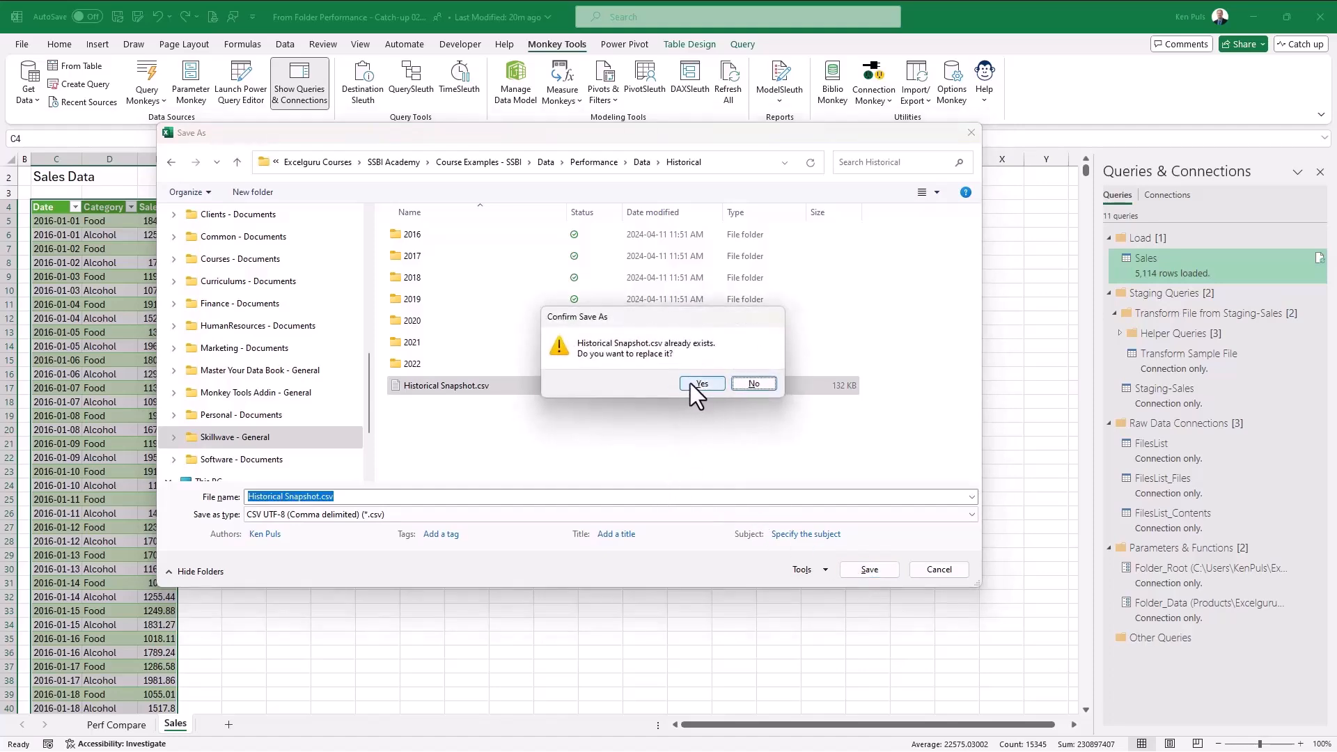
click(698, 384)
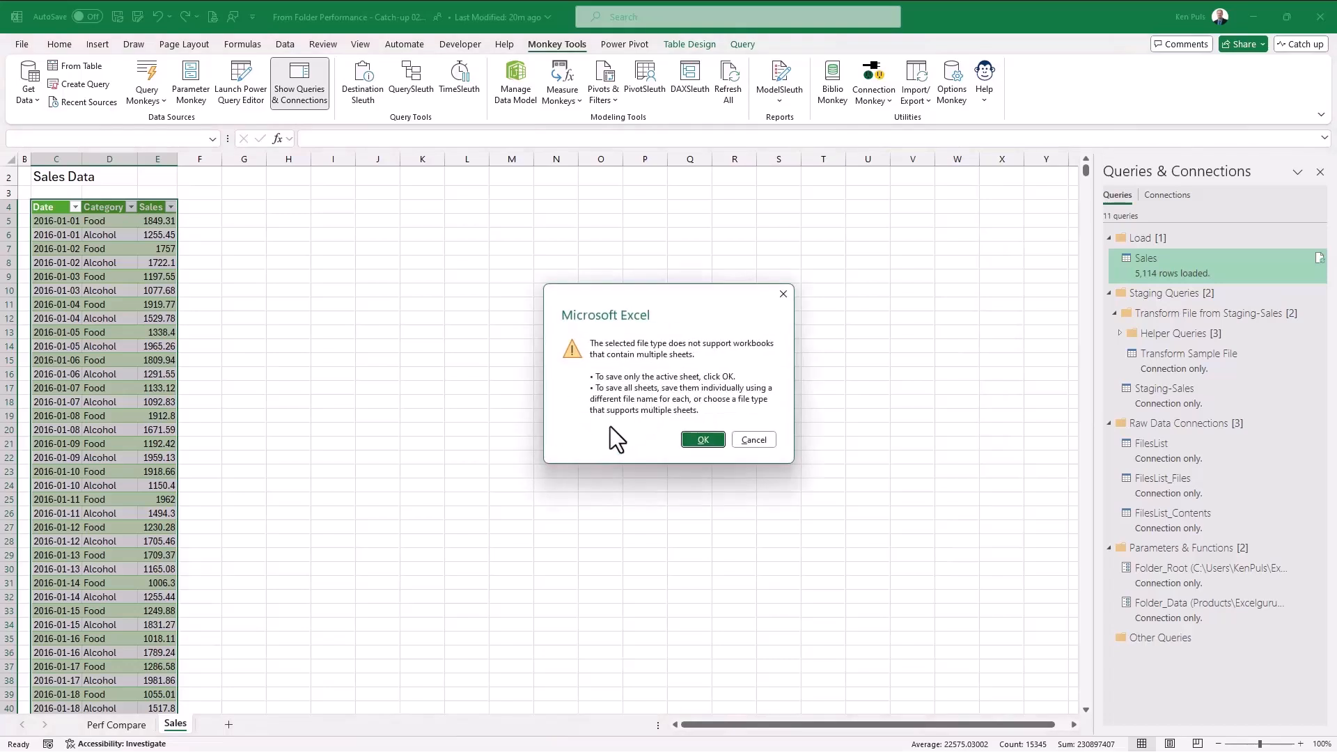
click(701, 441)
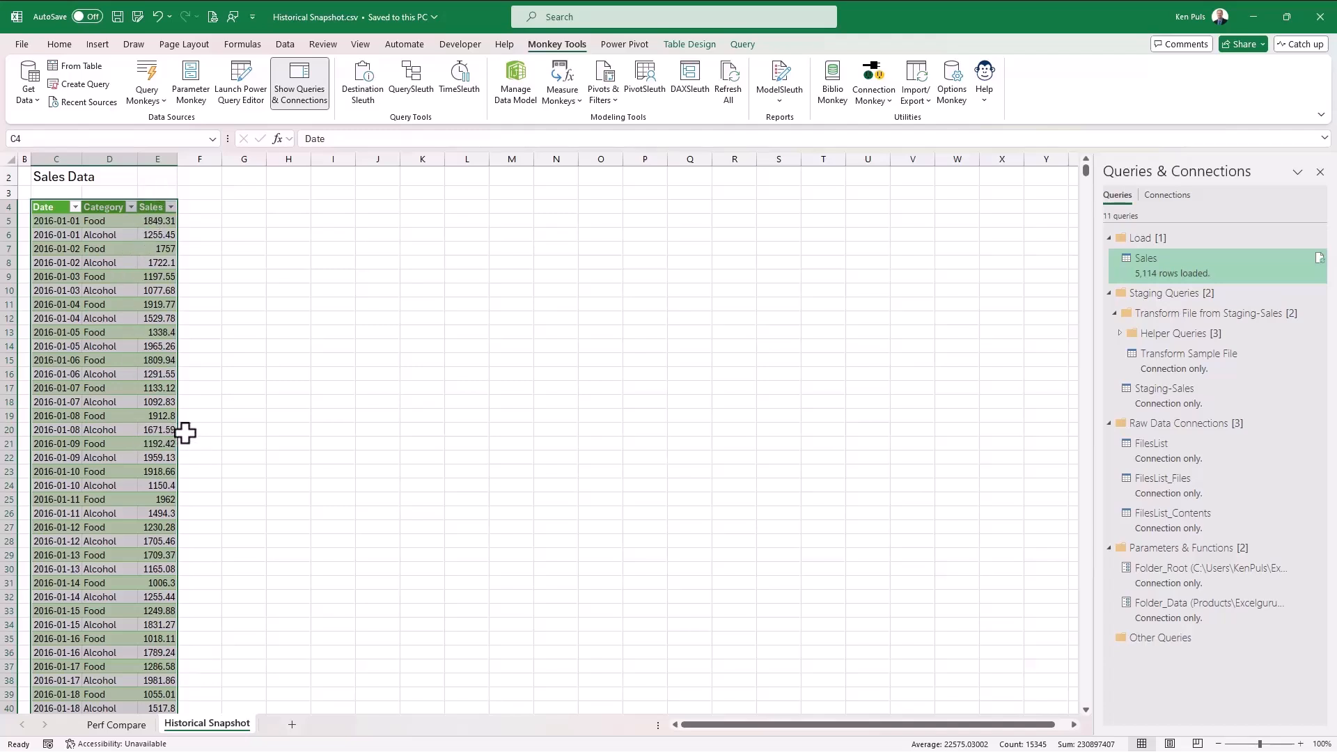
Save the workbook as an Excel Workbook in the Performance folder, replacing From Folder Performance - Catch-up 03.xlsx.
click(138, 21)
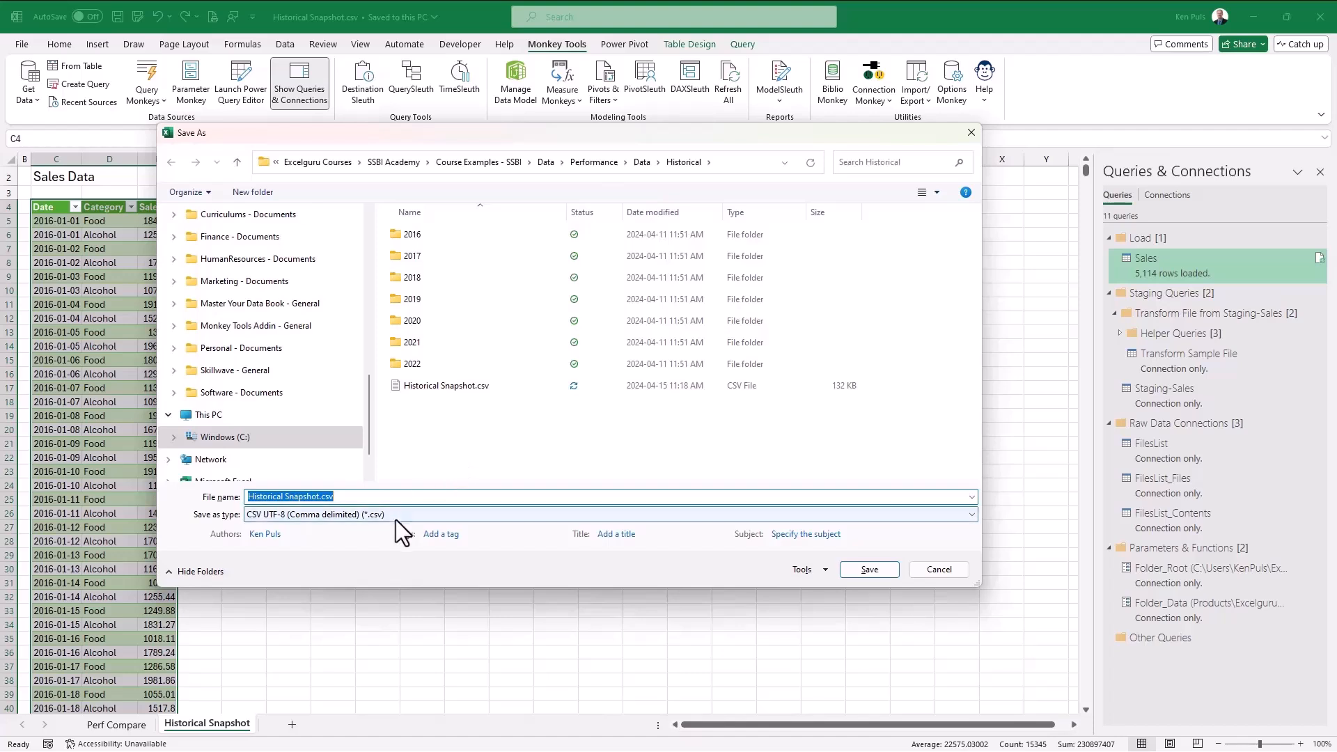
click(395, 516)
click(374, 208)
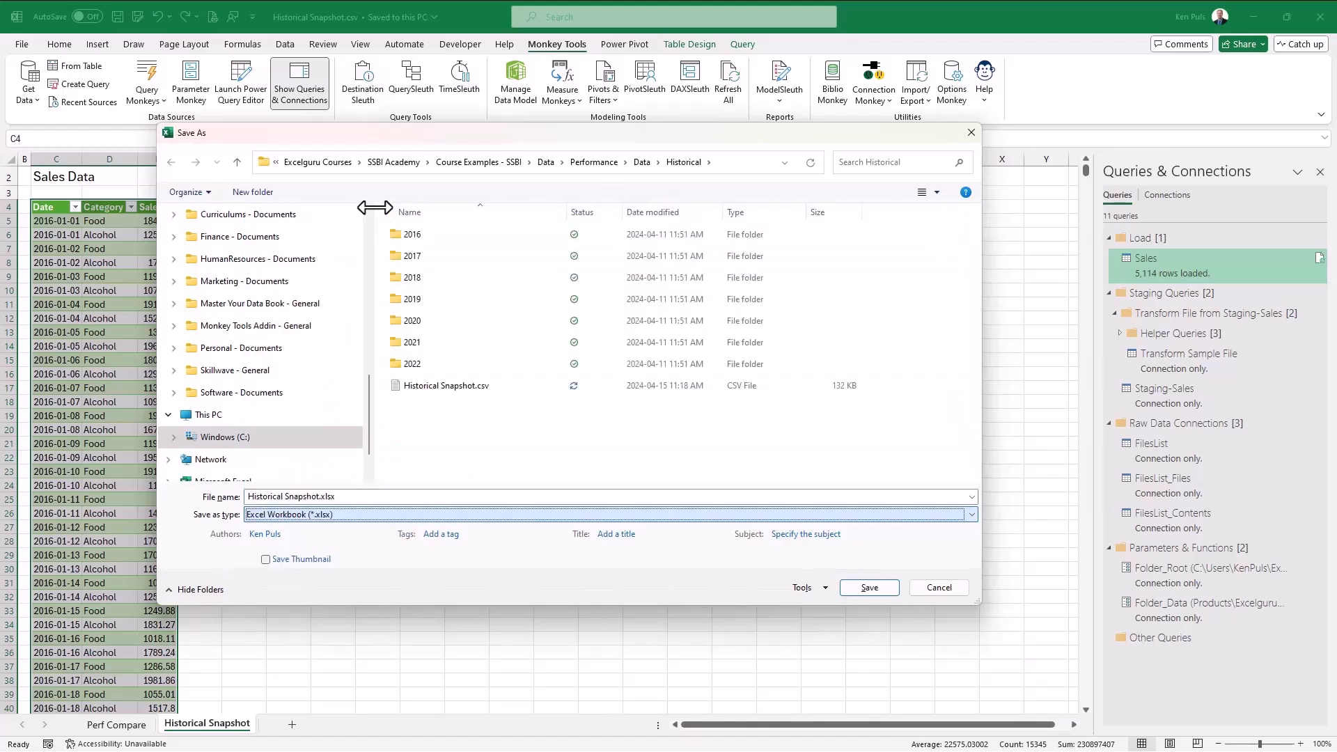
click(603, 165)
click(531, 320)
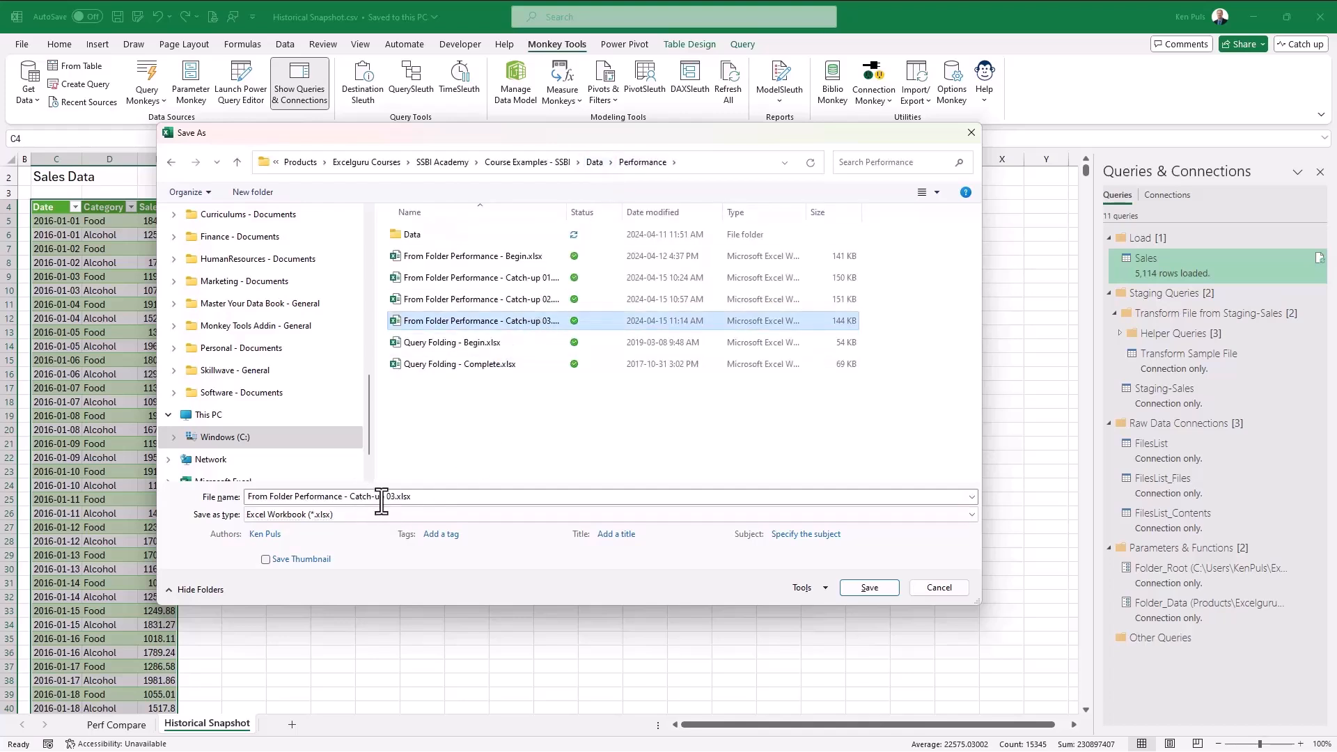
click(871, 588)
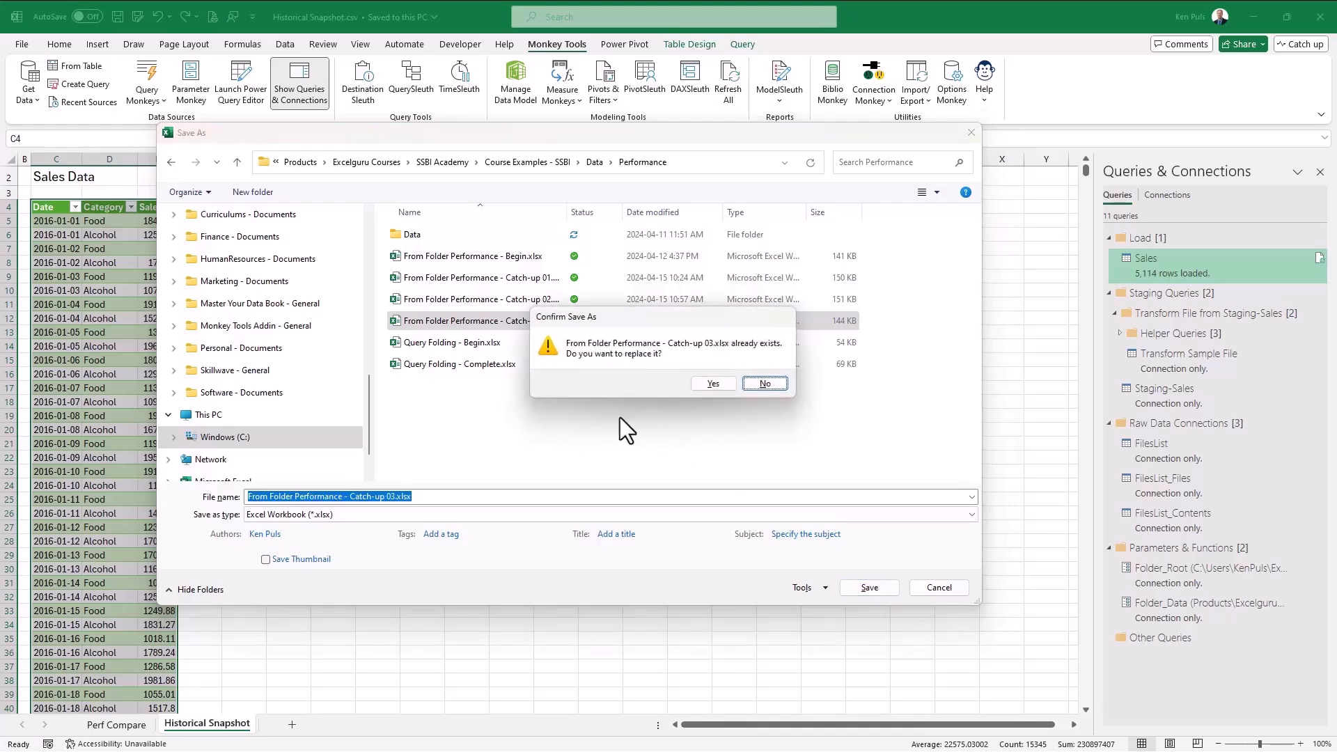
click(713, 384)
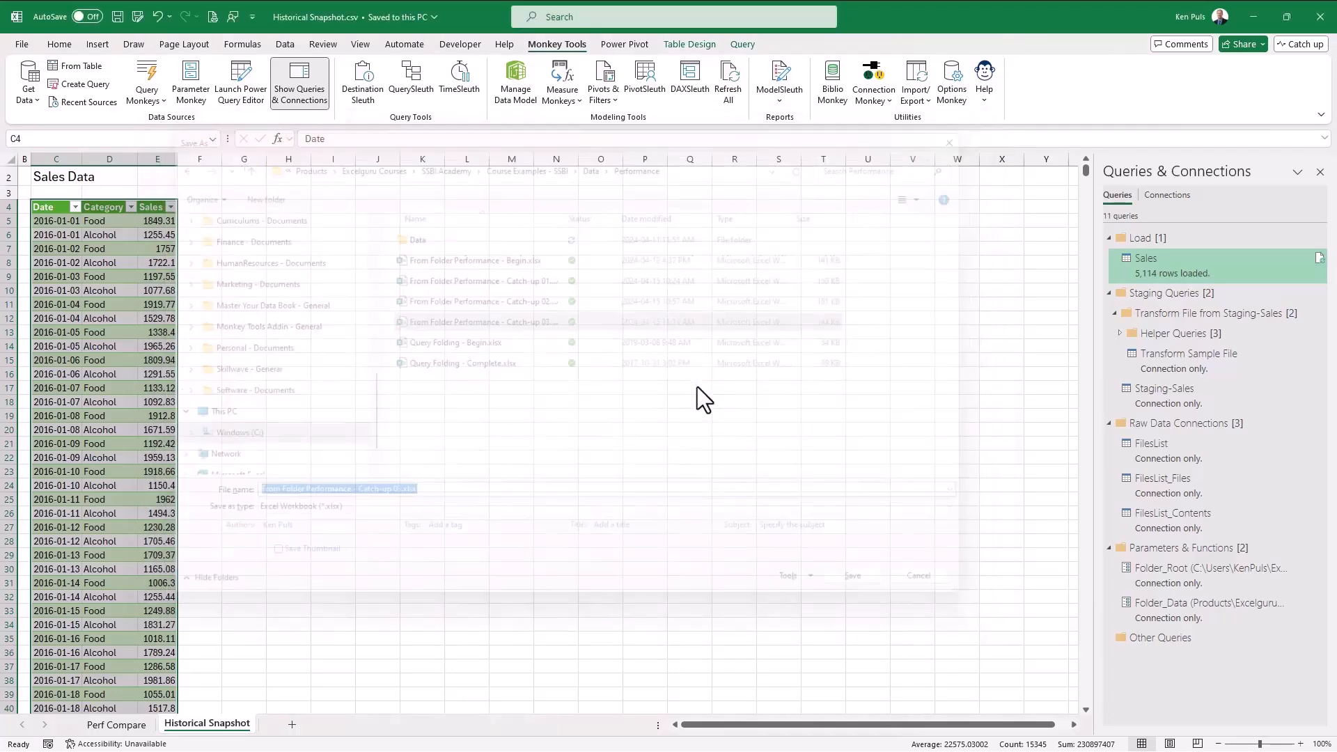
Rename the Historical Snapshot sheet as Sales and save the workbook.
double_click(204, 724)
text(S)
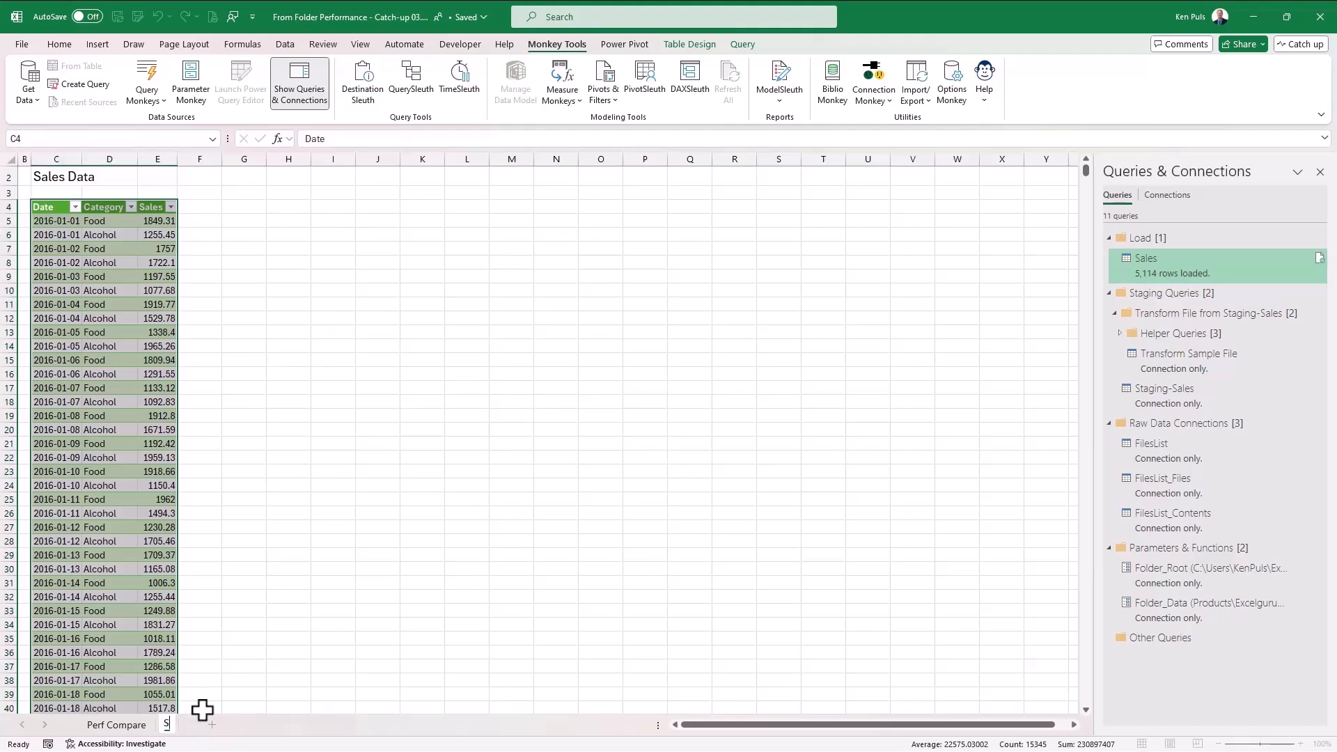
text(ales)
key(Return)
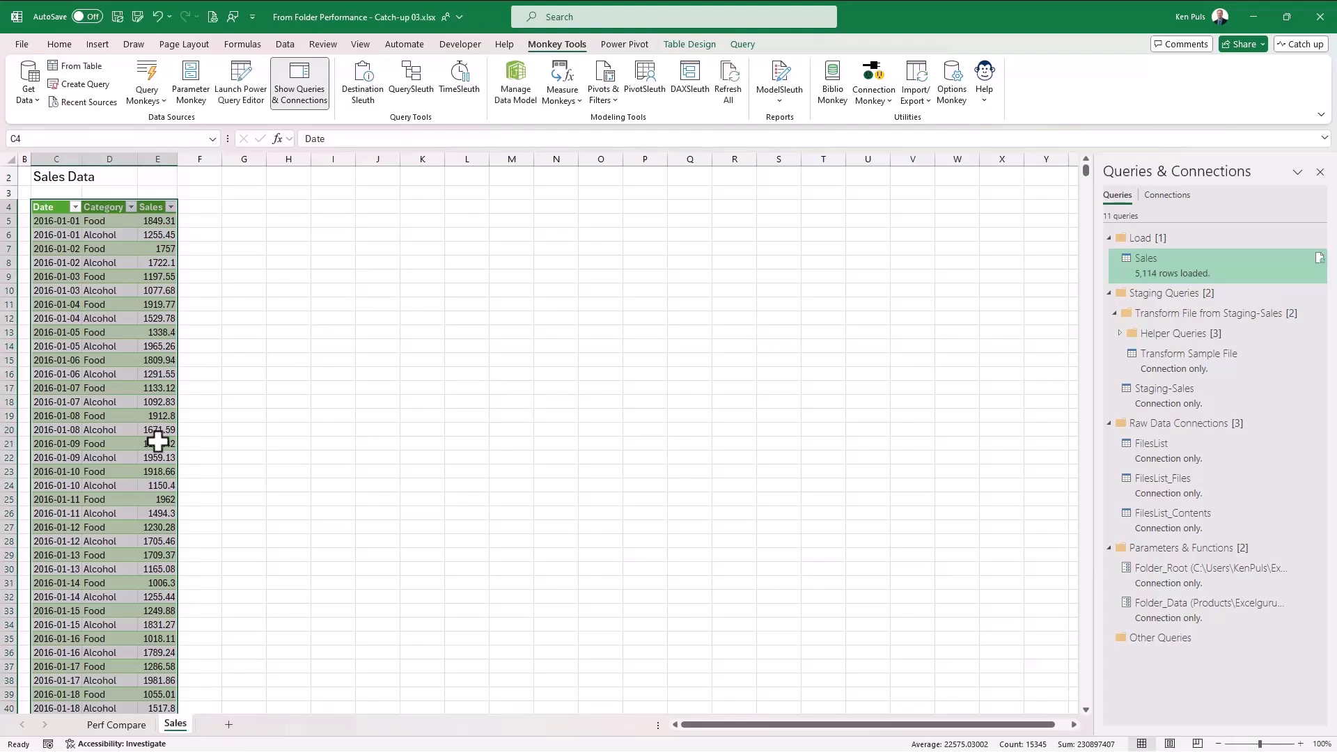
click(119, 17)
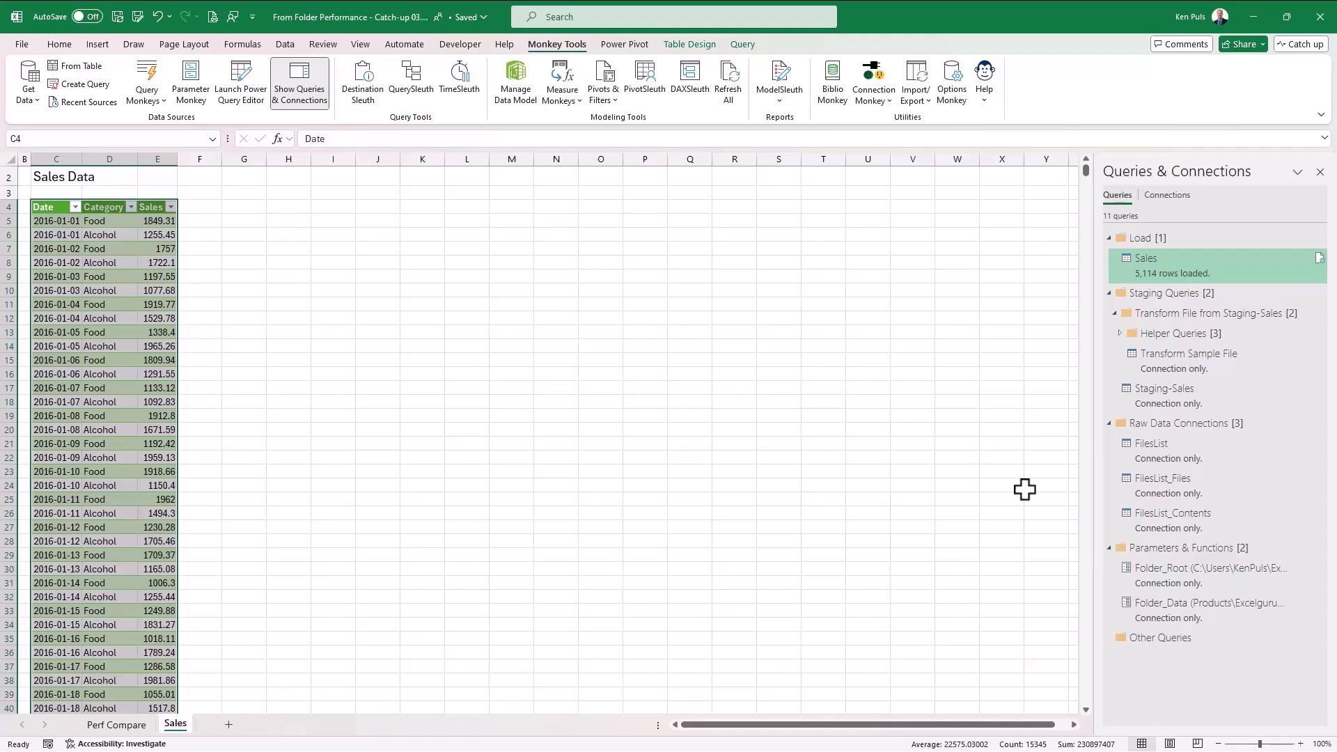
Edit the FilesList query's Filtered Rows1 step so it keeps rows whose Name equals Current.
double_click(1163, 454)
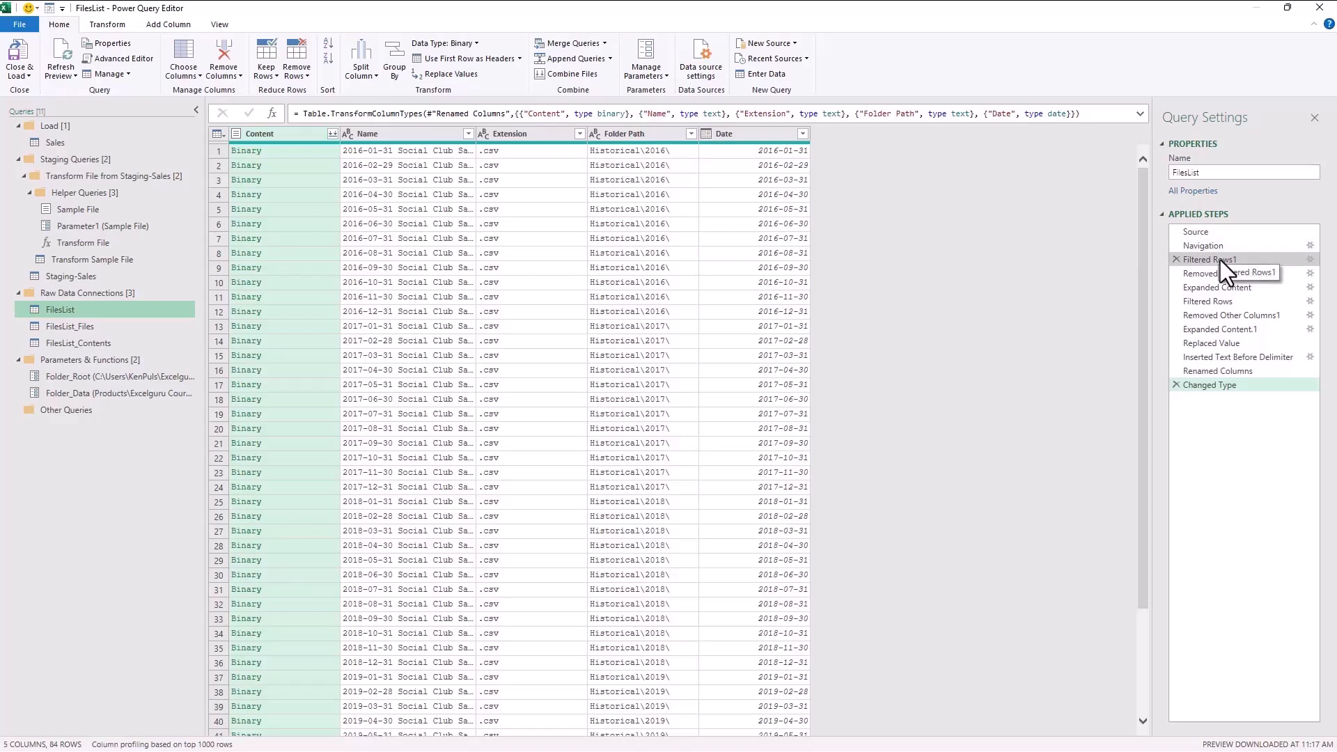
click(1219, 260)
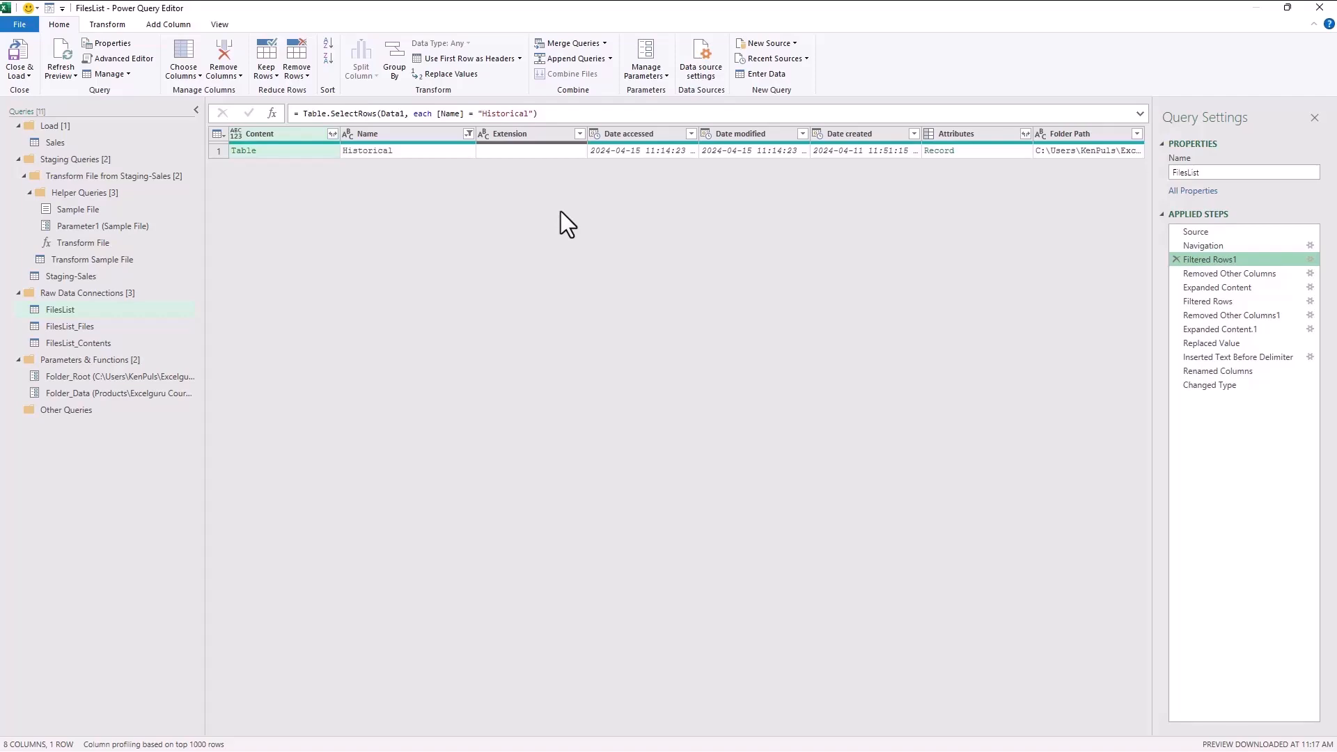
click(1309, 260)
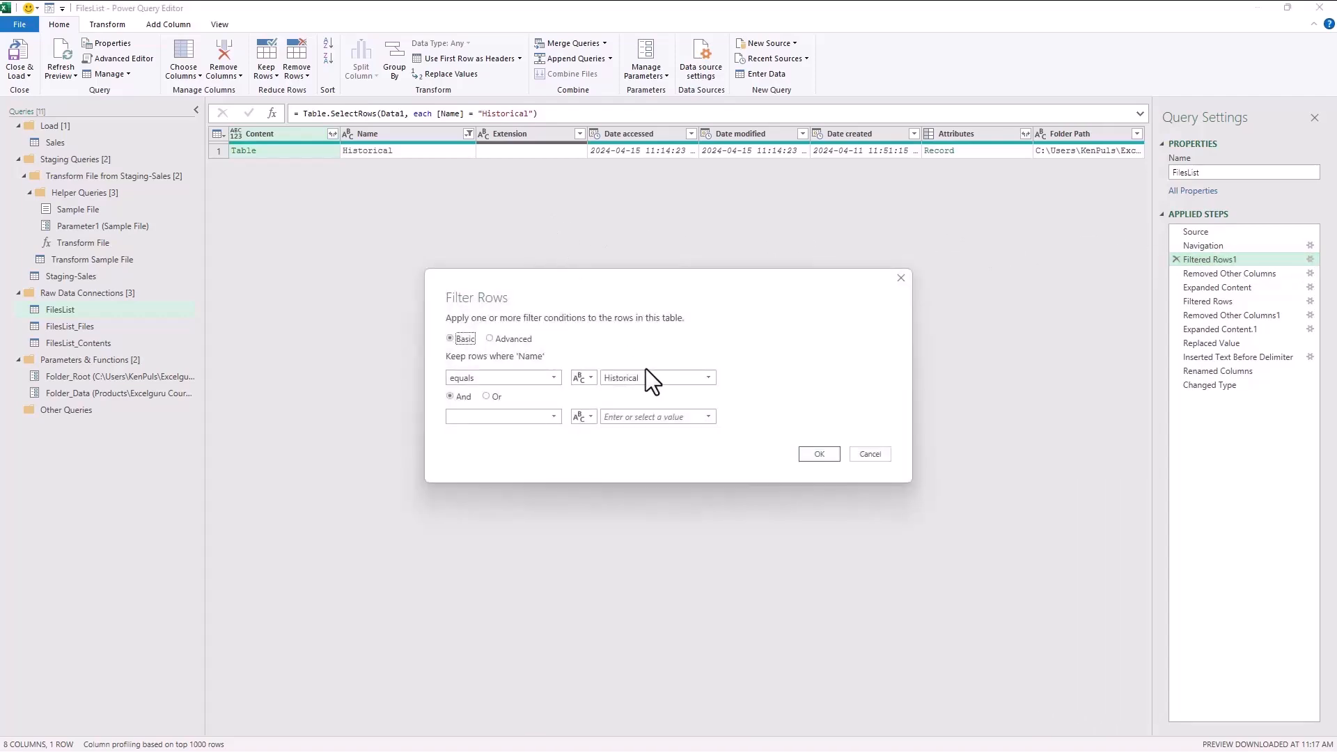
click(708, 378)
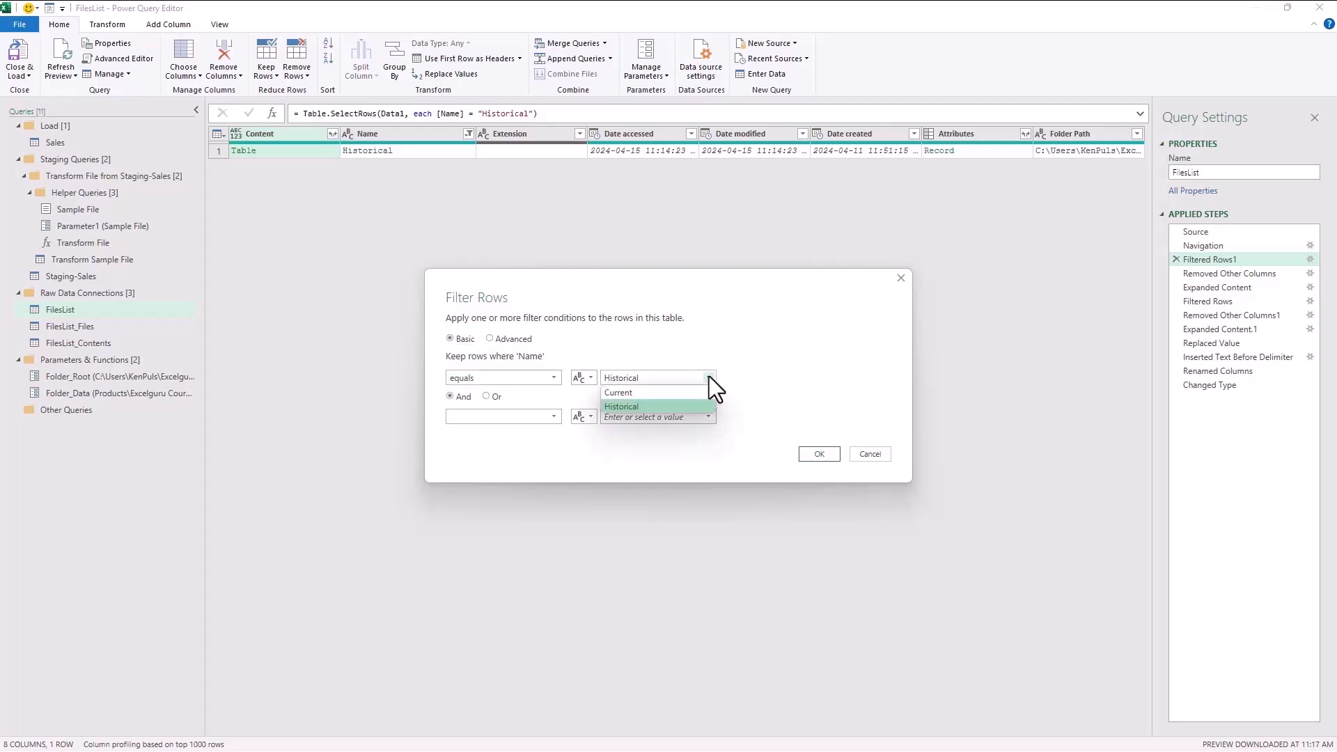
click(696, 391)
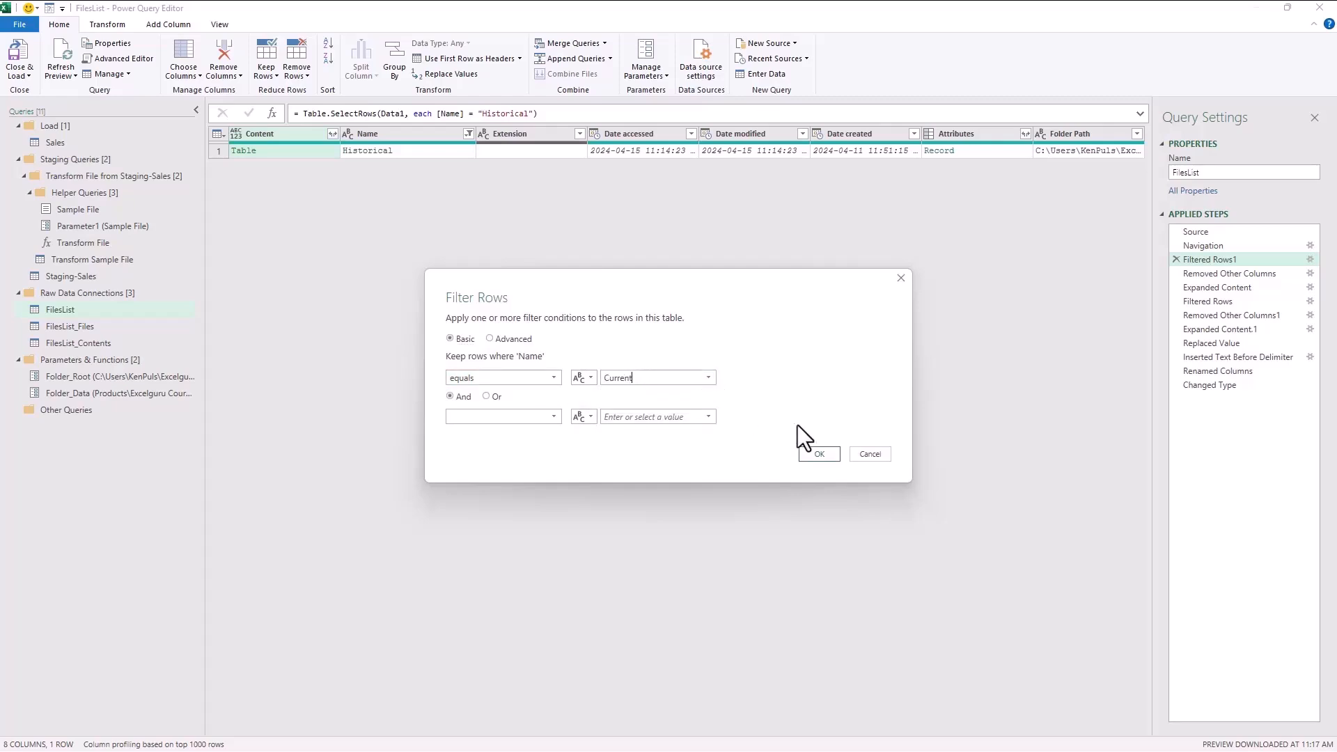
click(819, 455)
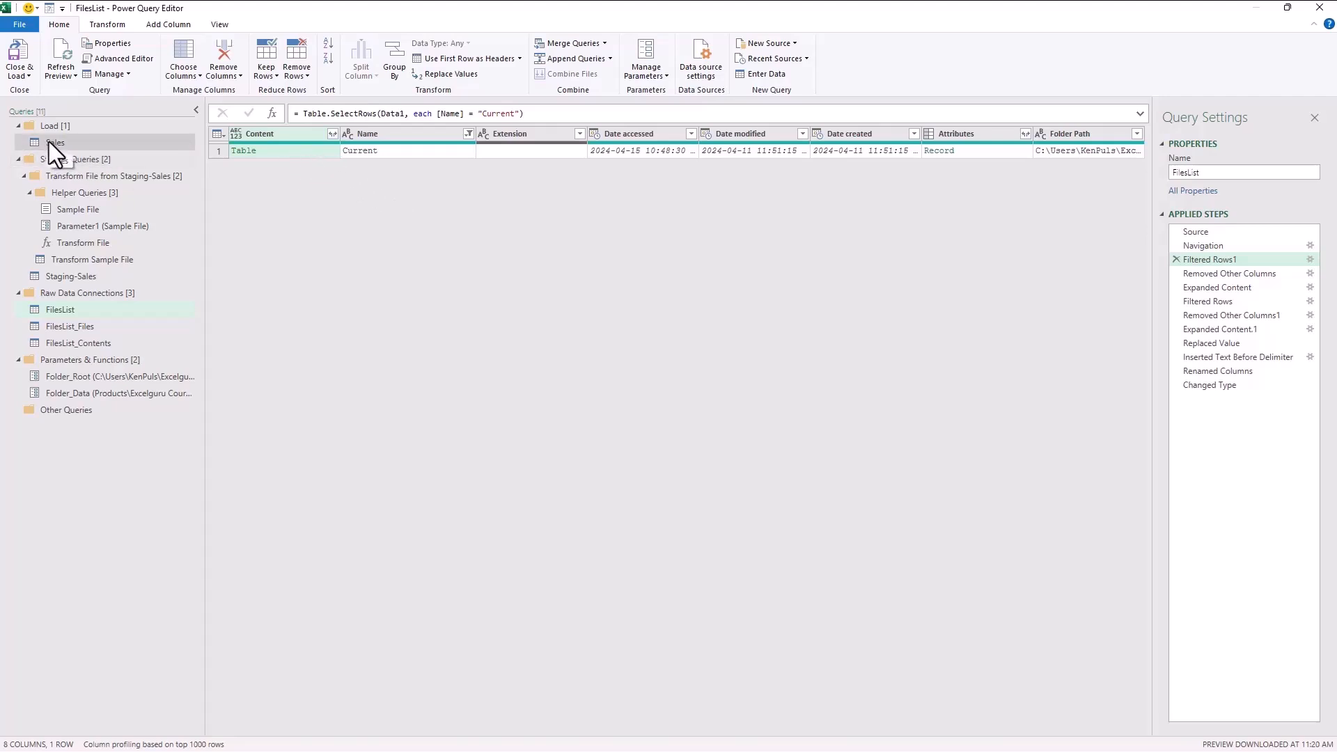
Close and load the queries, and refresh the Sales query in the workbook.
click(22, 56)
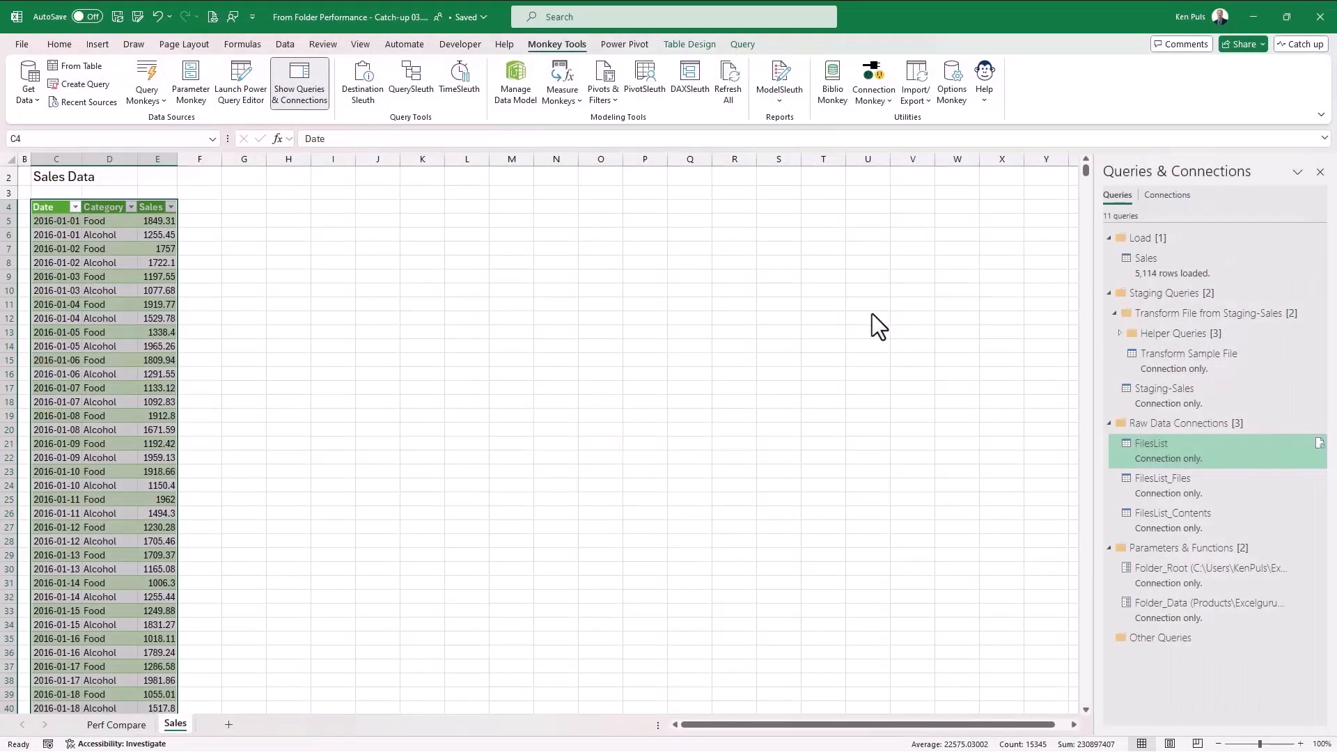
right_click(1146, 265)
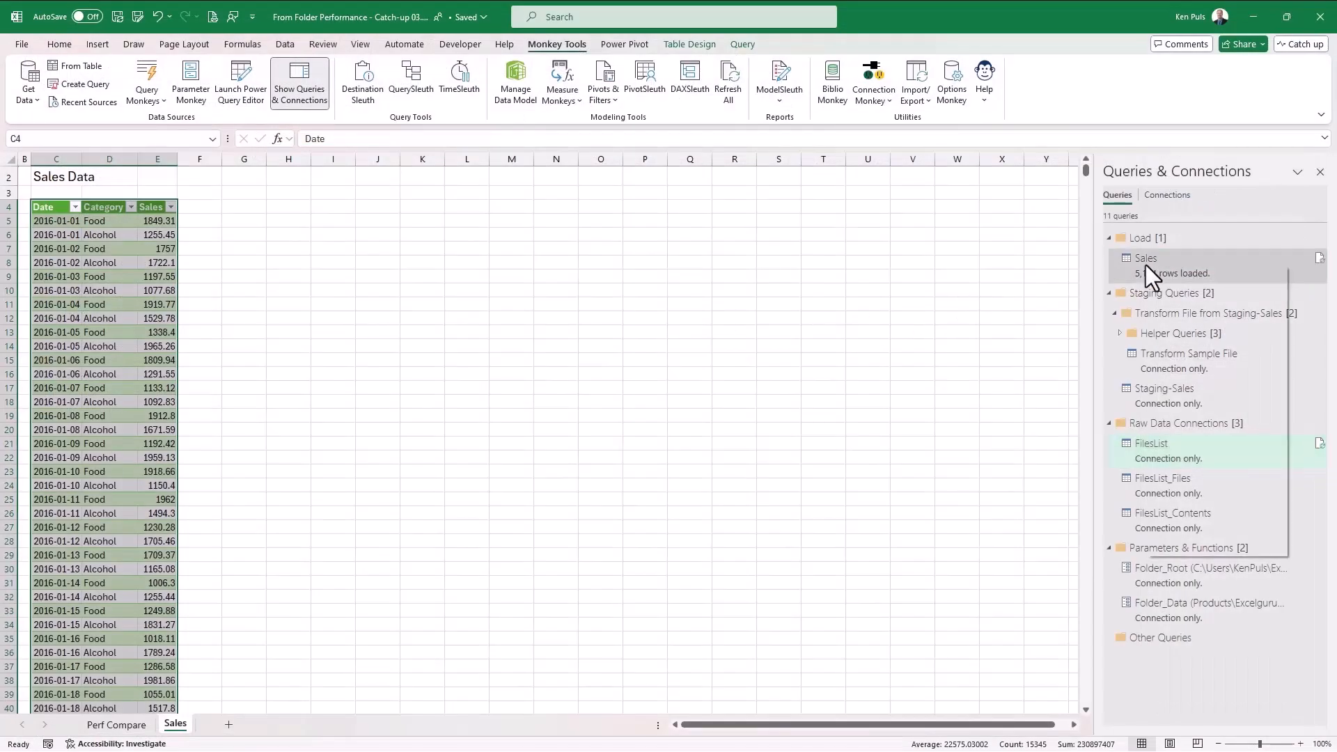
click(1185, 360)
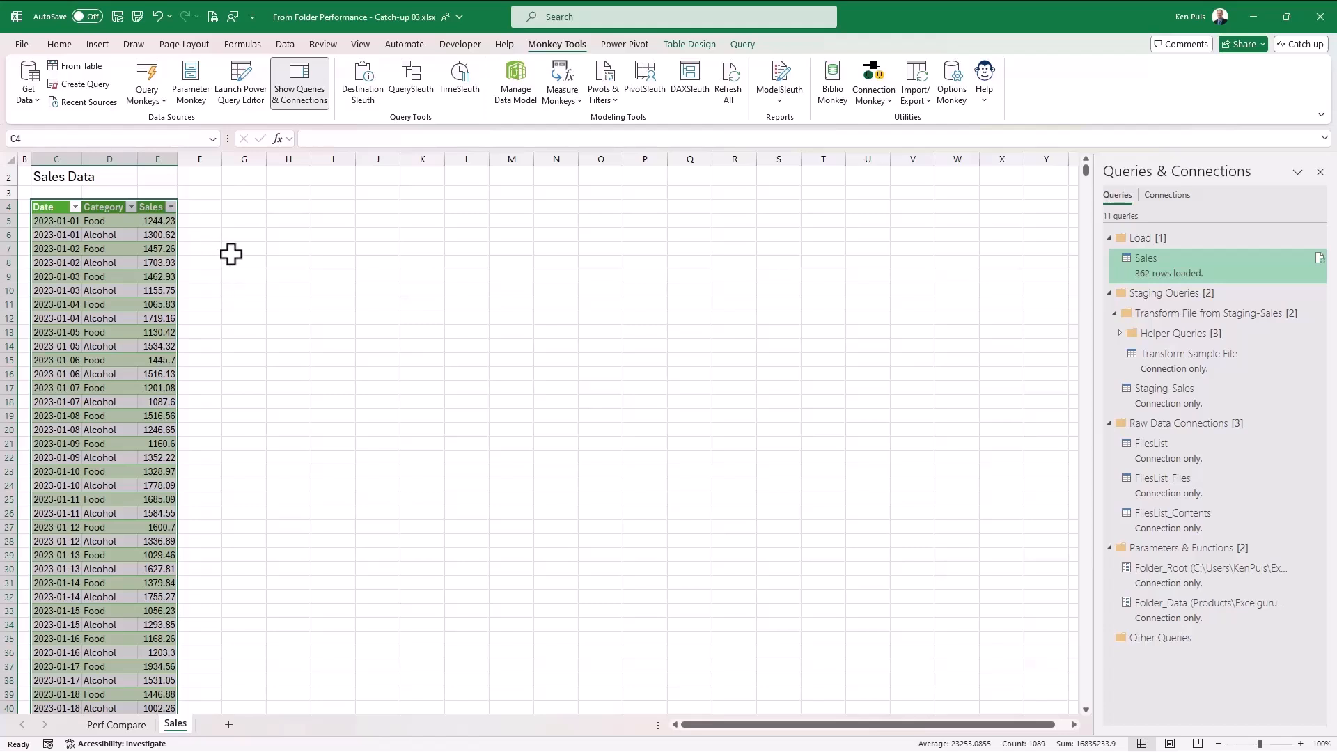
Import Historical Snapshot.csv from the Historical folder as a text/CSV source and open it for transformation in the Power Query Editor.
click(36, 103)
mouse_move(66, 128)
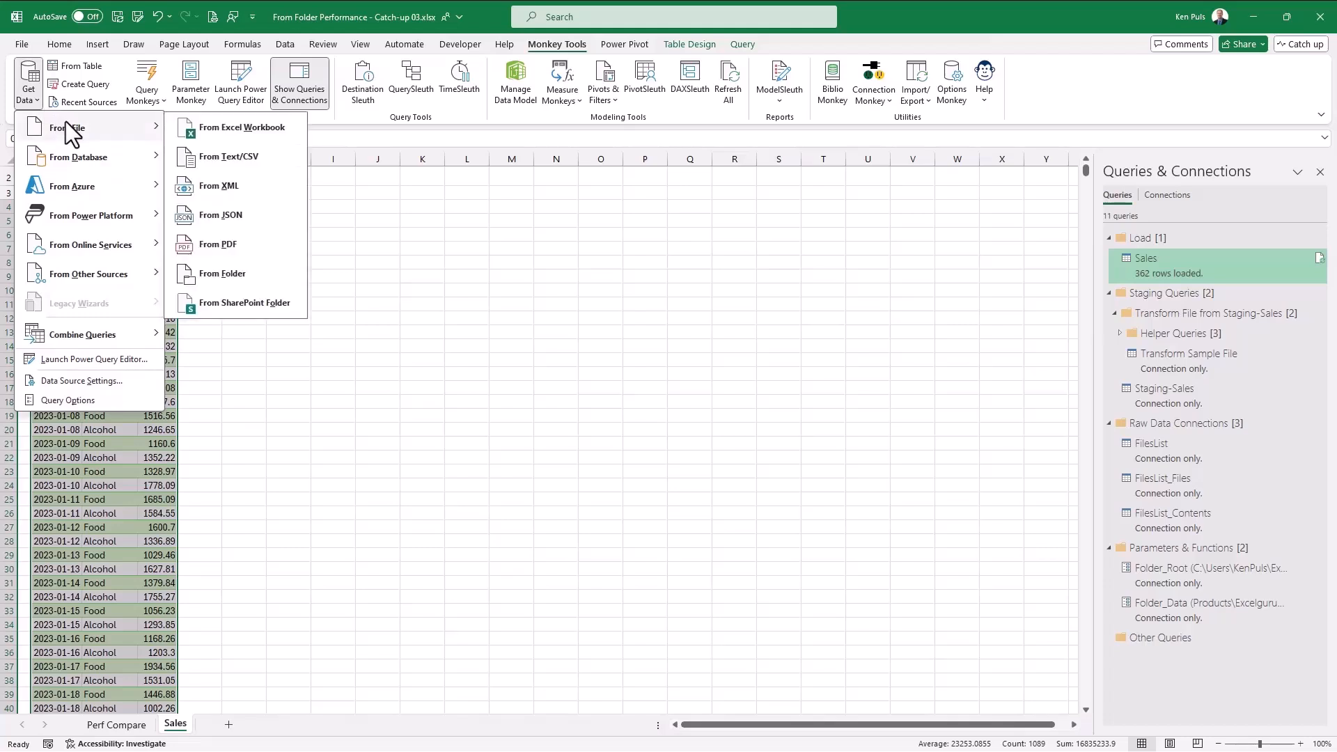
click(281, 161)
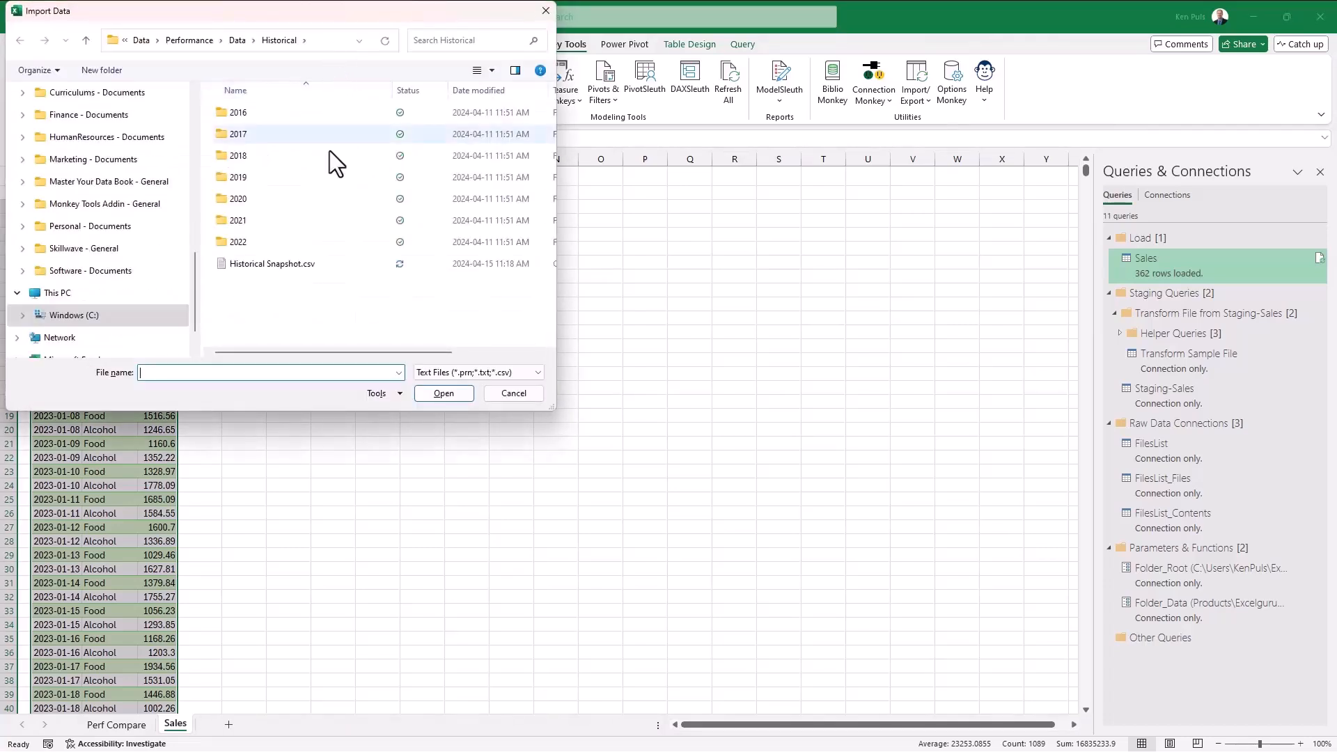
click(282, 265)
click(440, 391)
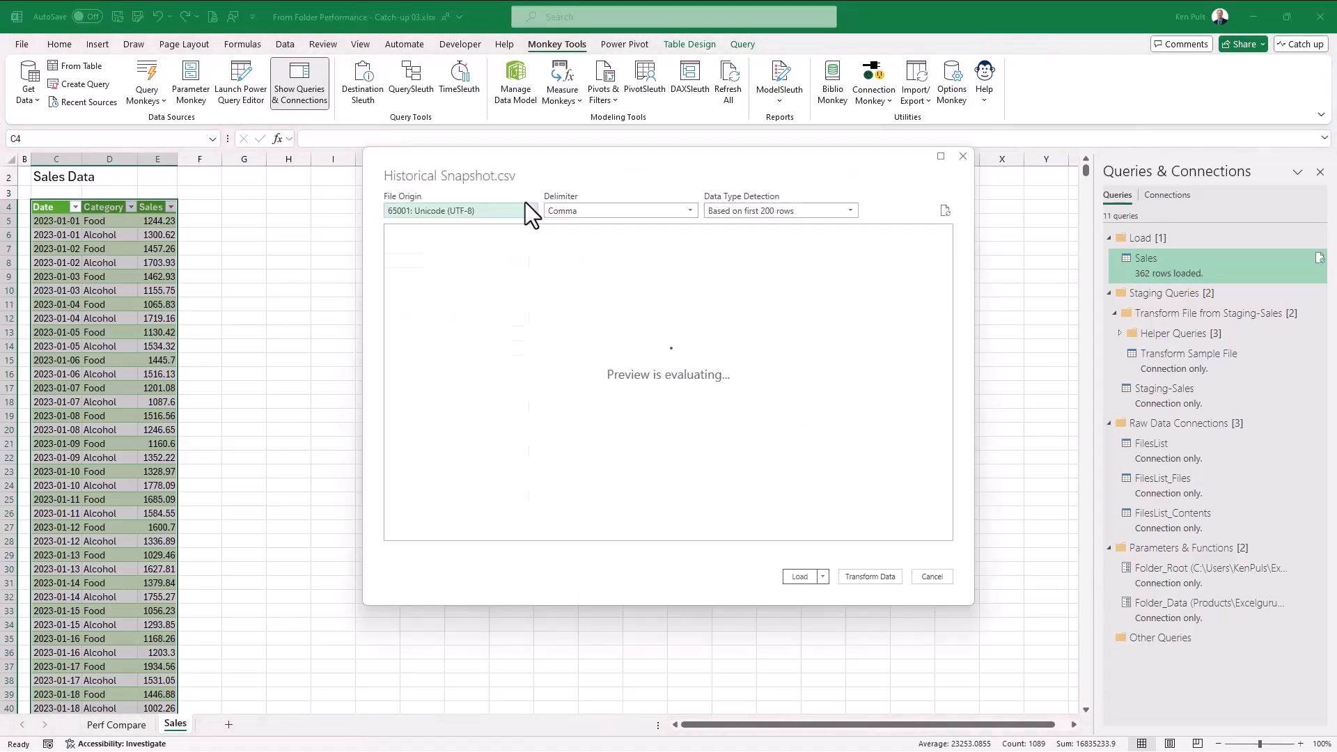
click(862, 575)
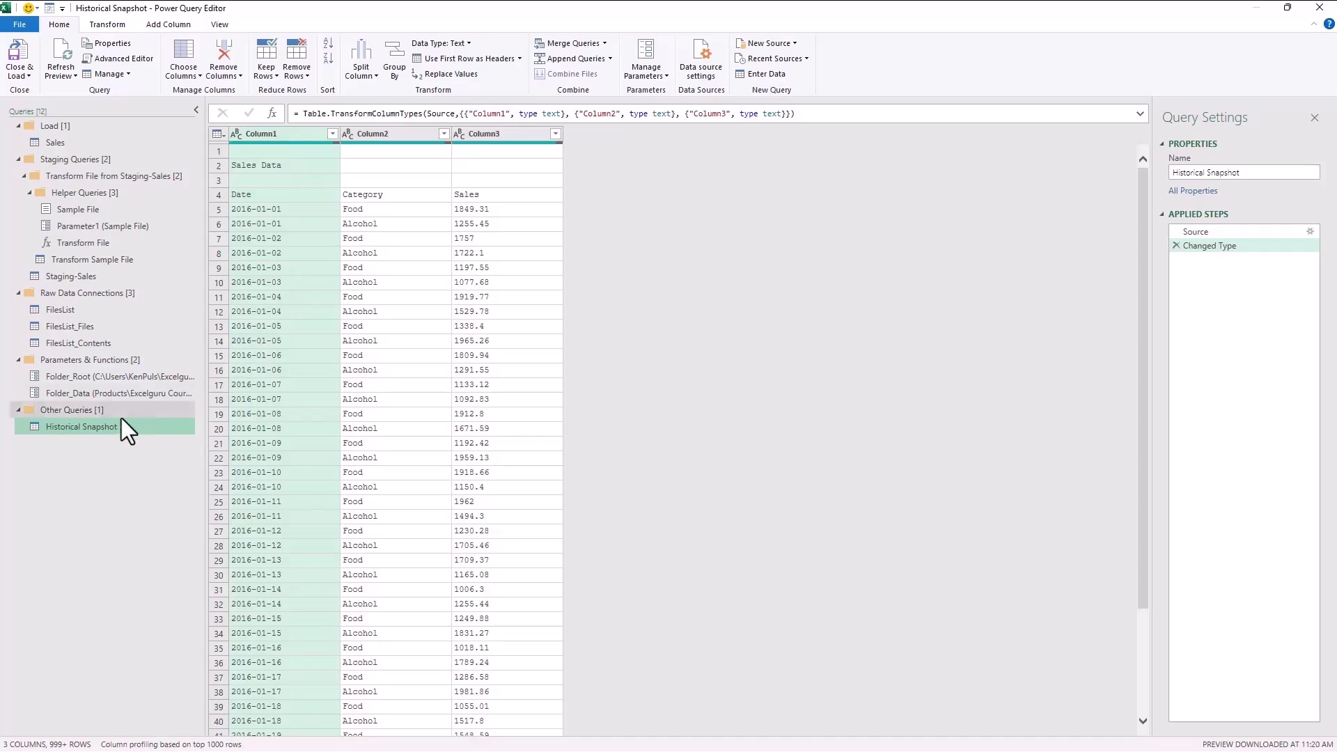
Move the Historical Snapshot query into the Raw Data Connections group and delete its Changed Type step.
drag(102, 429, 155, 350)
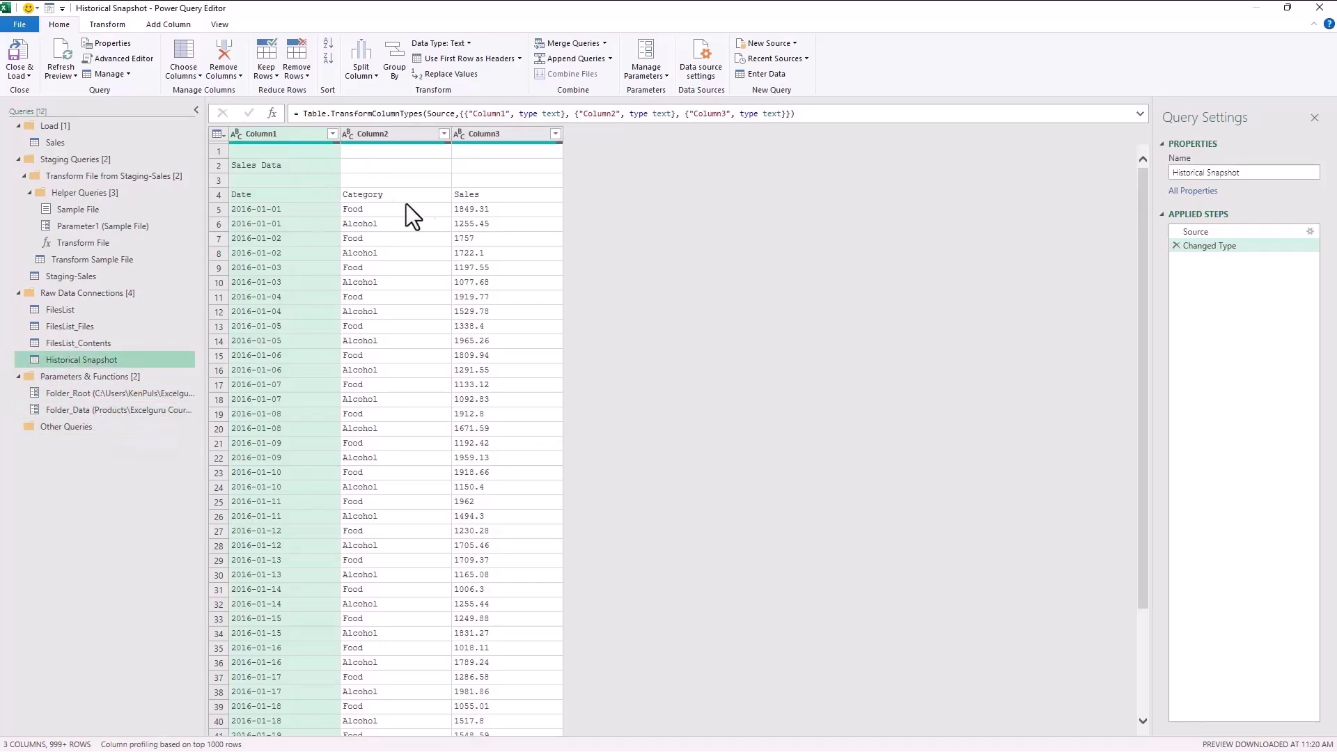
click(1173, 245)
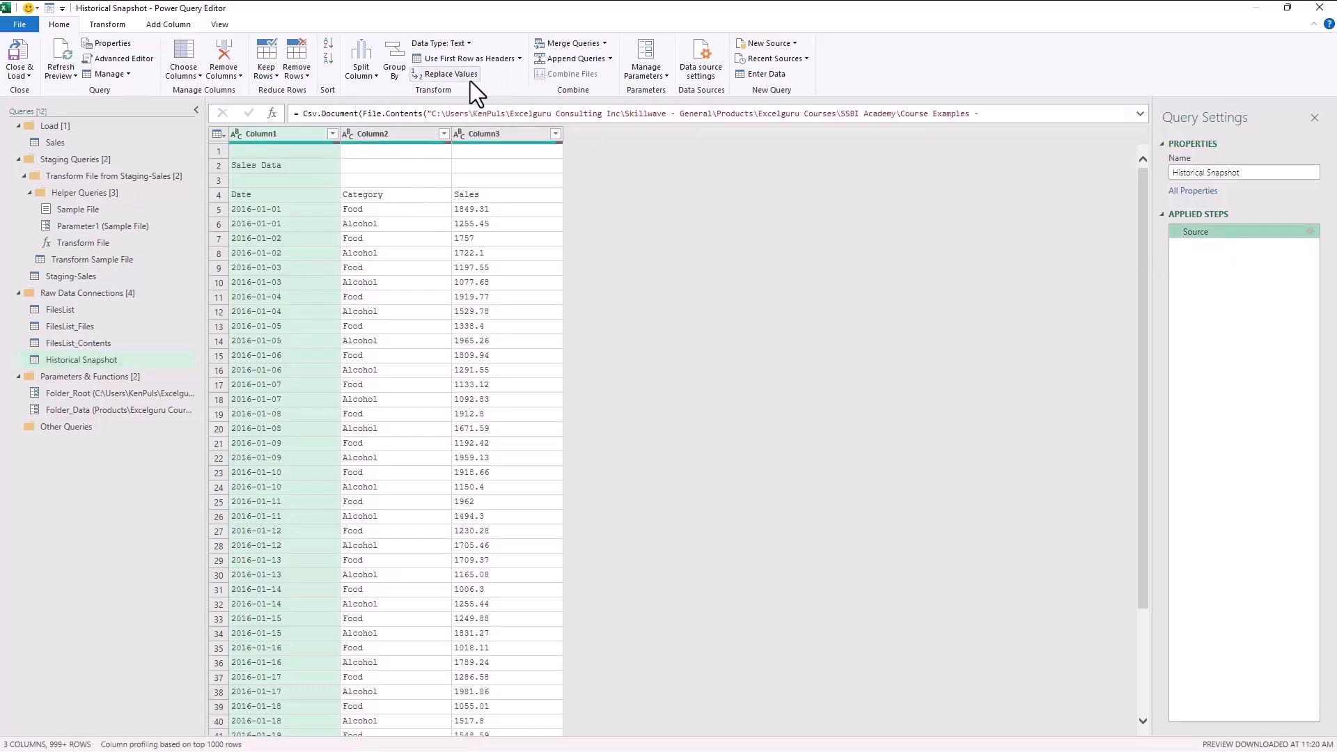
Remove the top 3 rows from the Historical Snapshot query and promote the first row to headers.
click(299, 78)
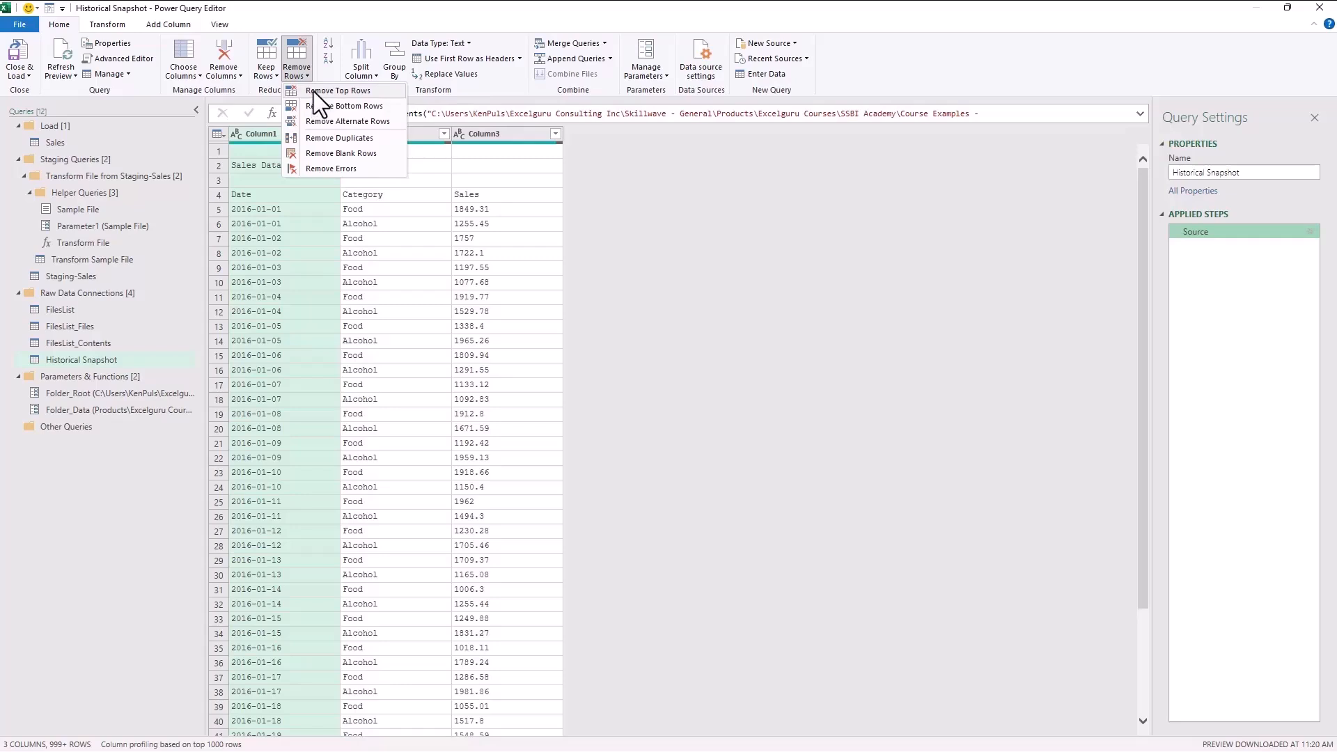
click(313, 90)
text(3)
key(Return)
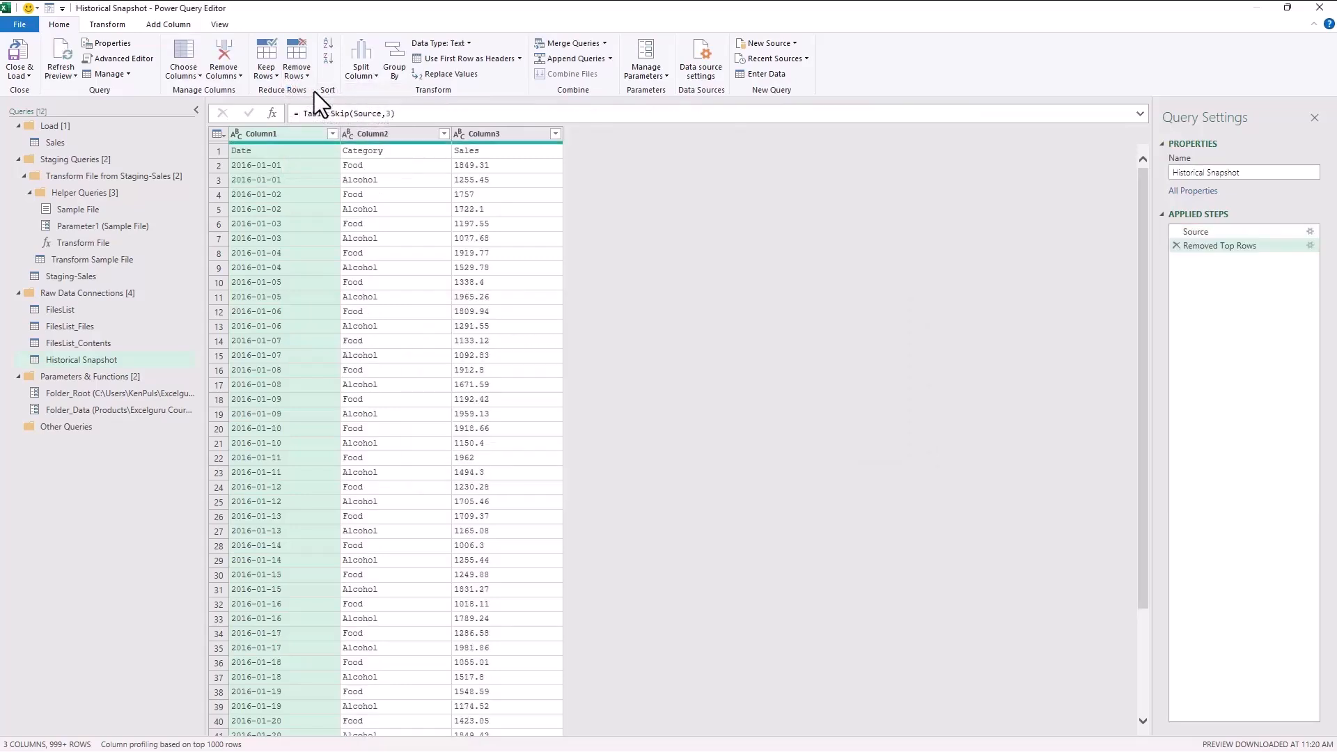
click(421, 60)
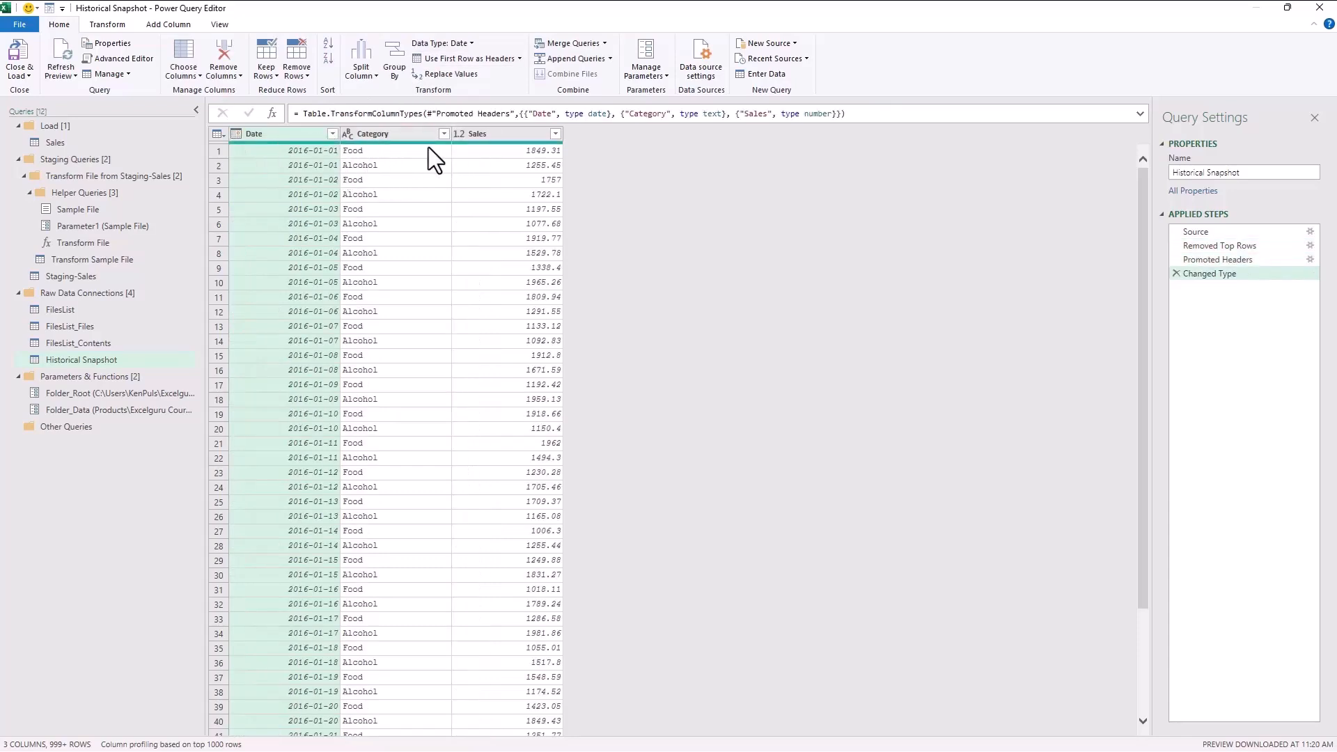
Append the Historical Snapshot query directly after the Source step of the Sales query, and close and load the queries.
click(64, 146)
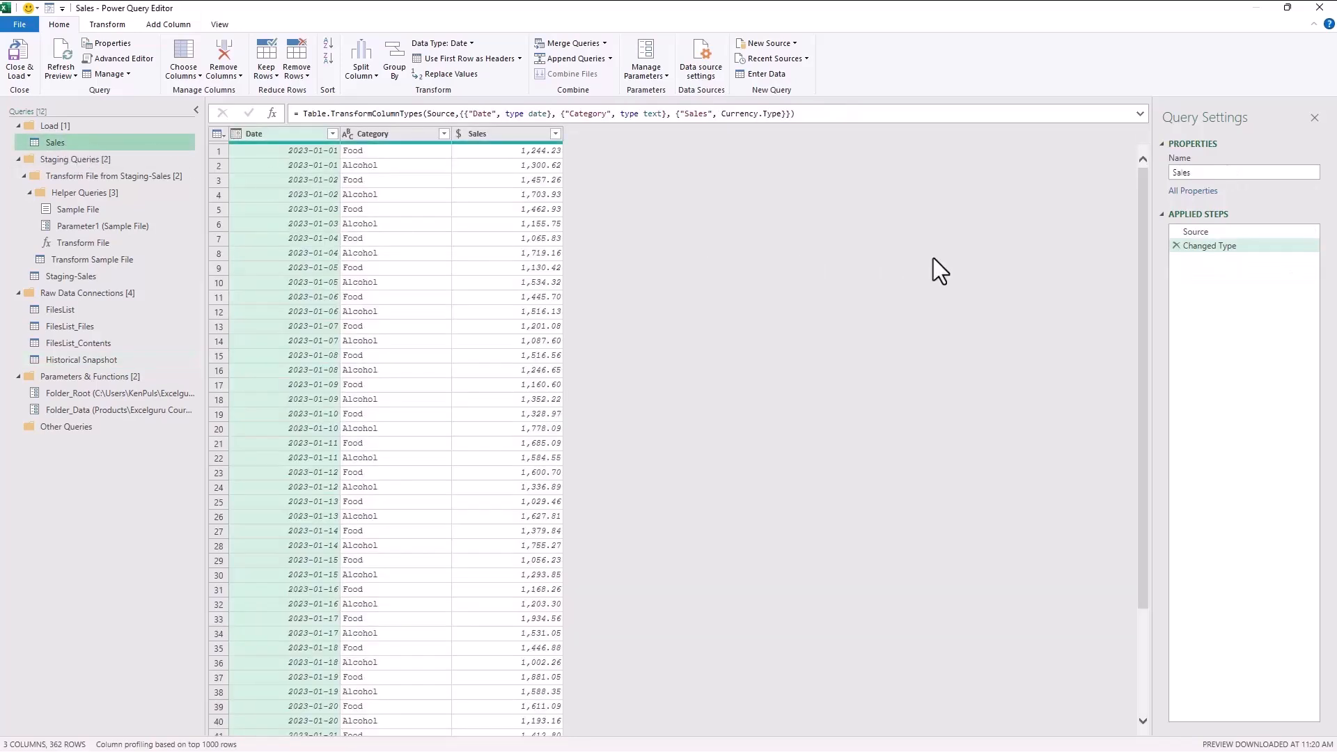
click(1208, 231)
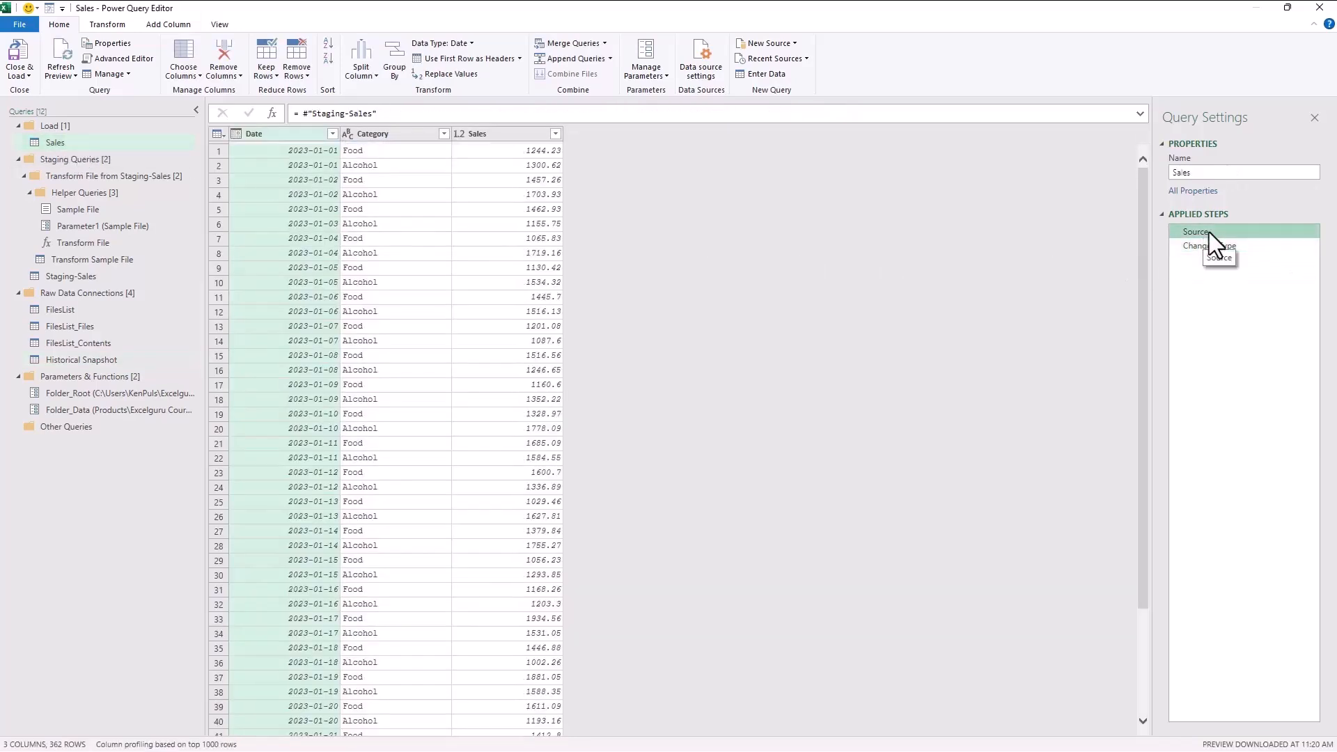
click(561, 60)
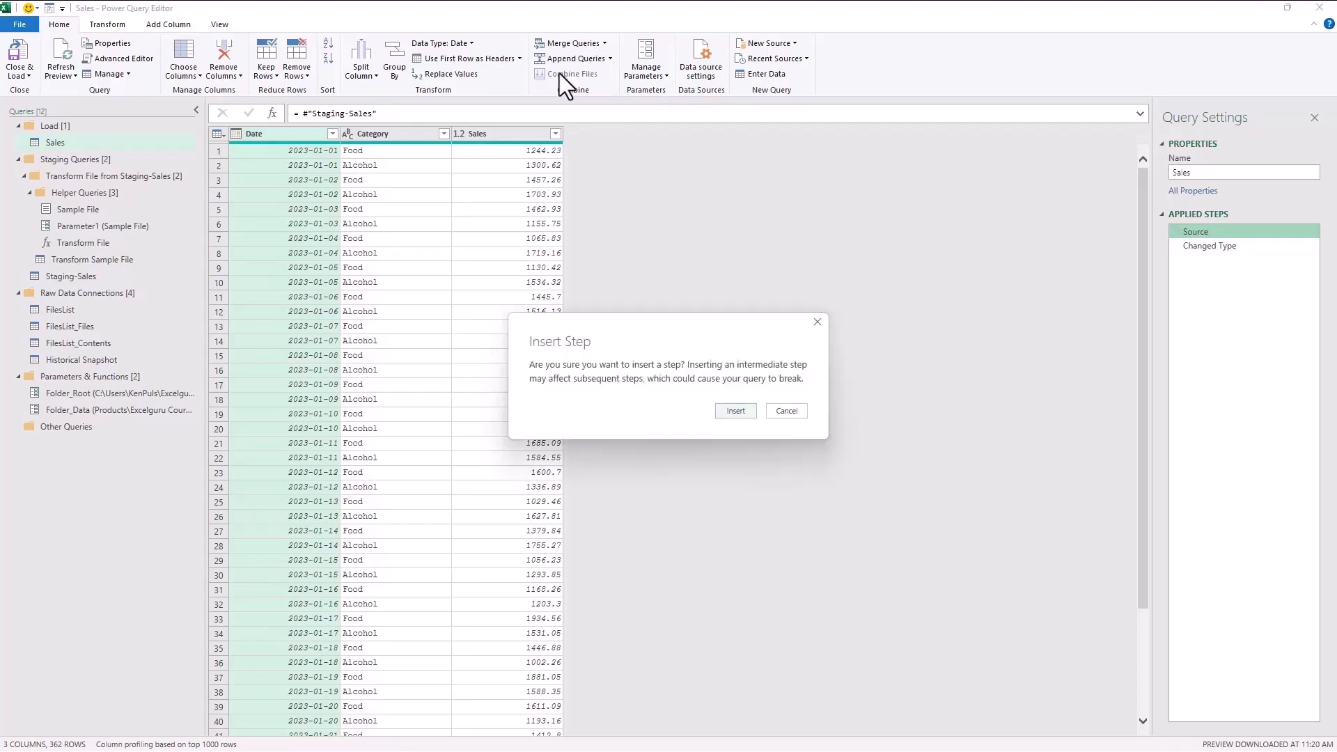
click(731, 410)
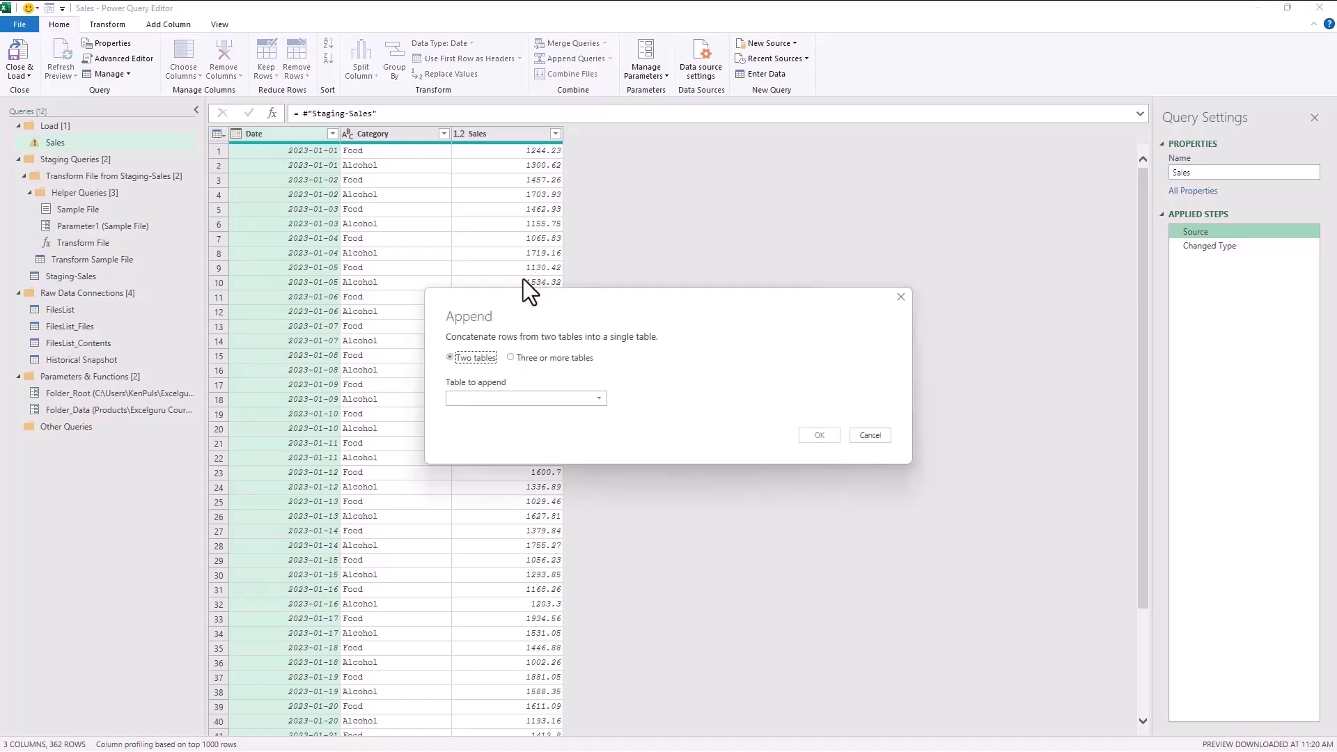
click(534, 397)
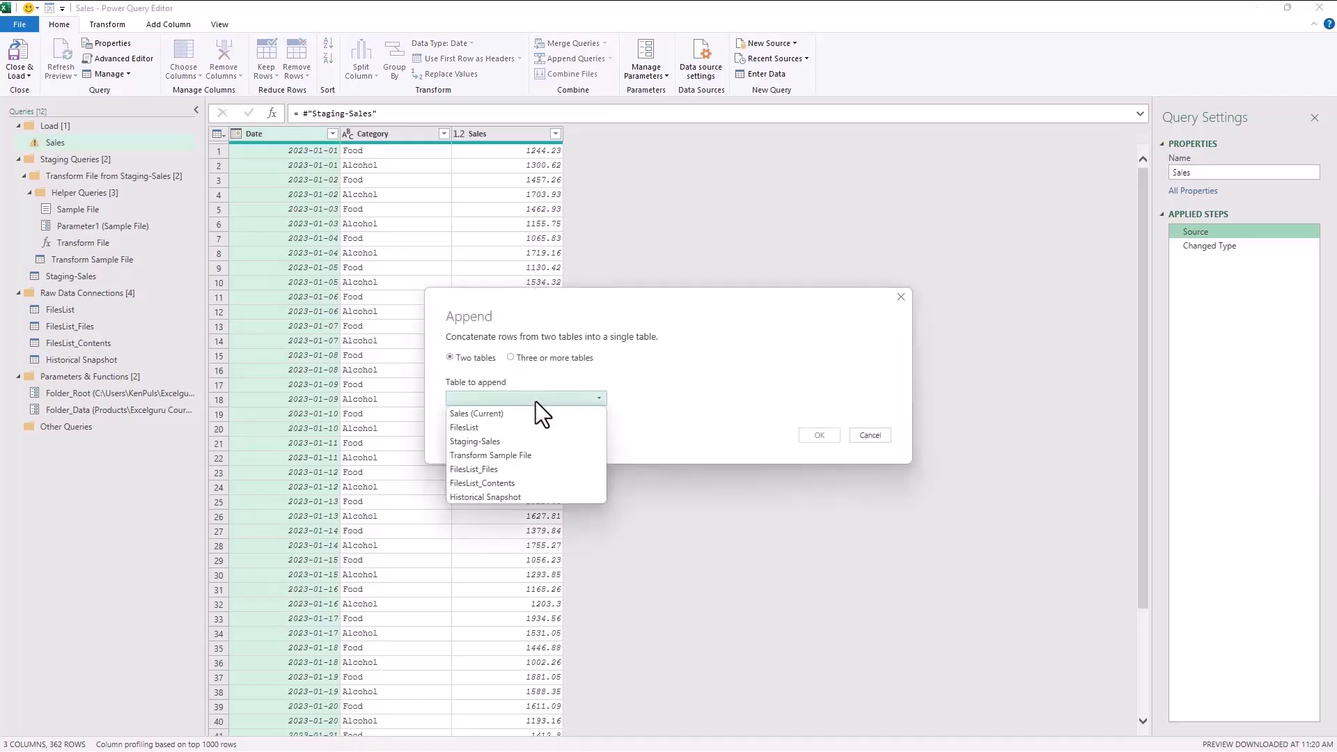
click(525, 496)
click(819, 436)
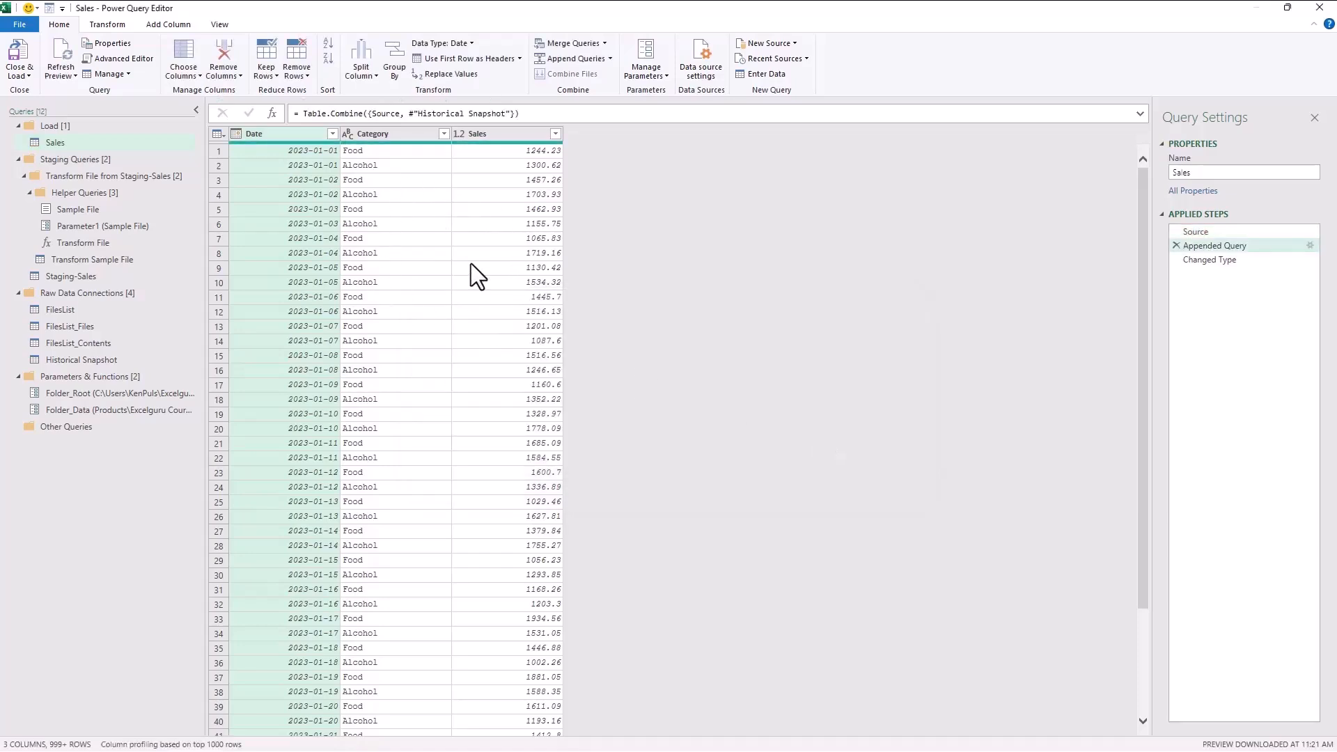
click(17, 57)
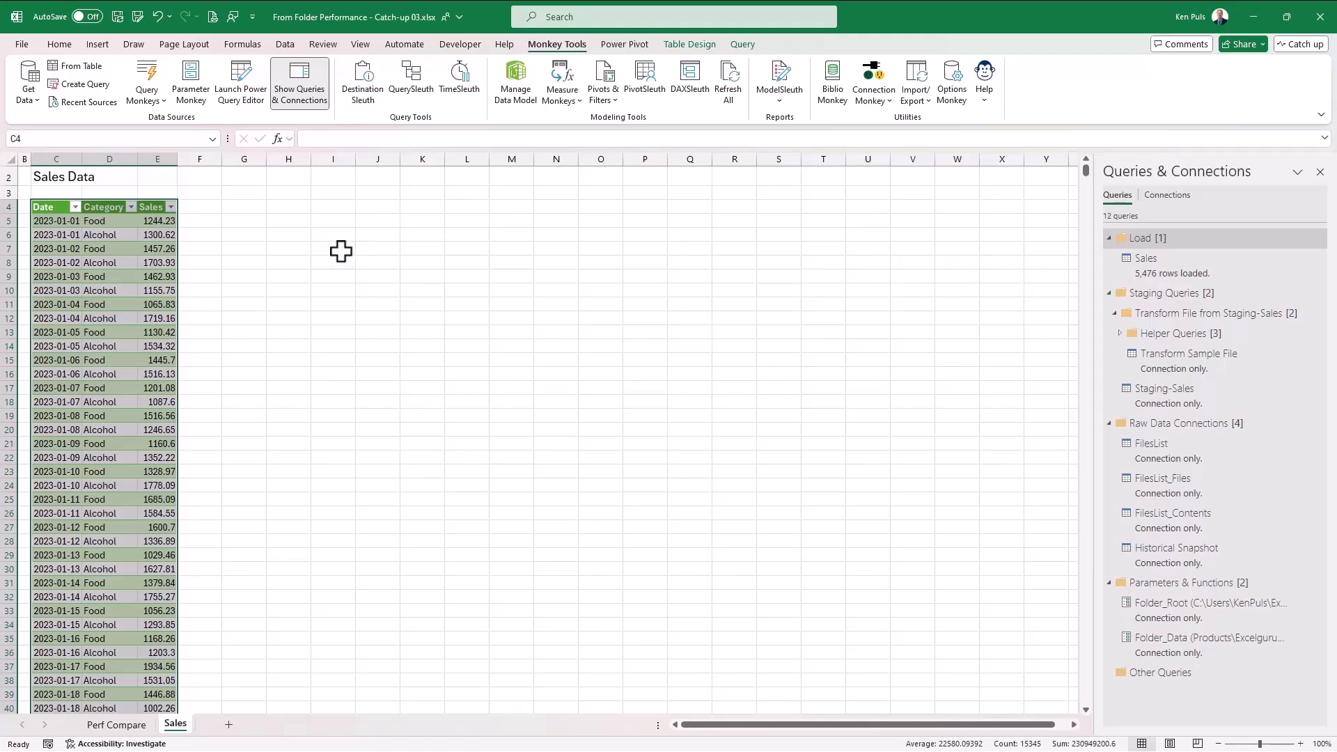
Run a TimeSleuth detailed refresh of the workbook's queries with variation charted over 10 trials.
click(462, 79)
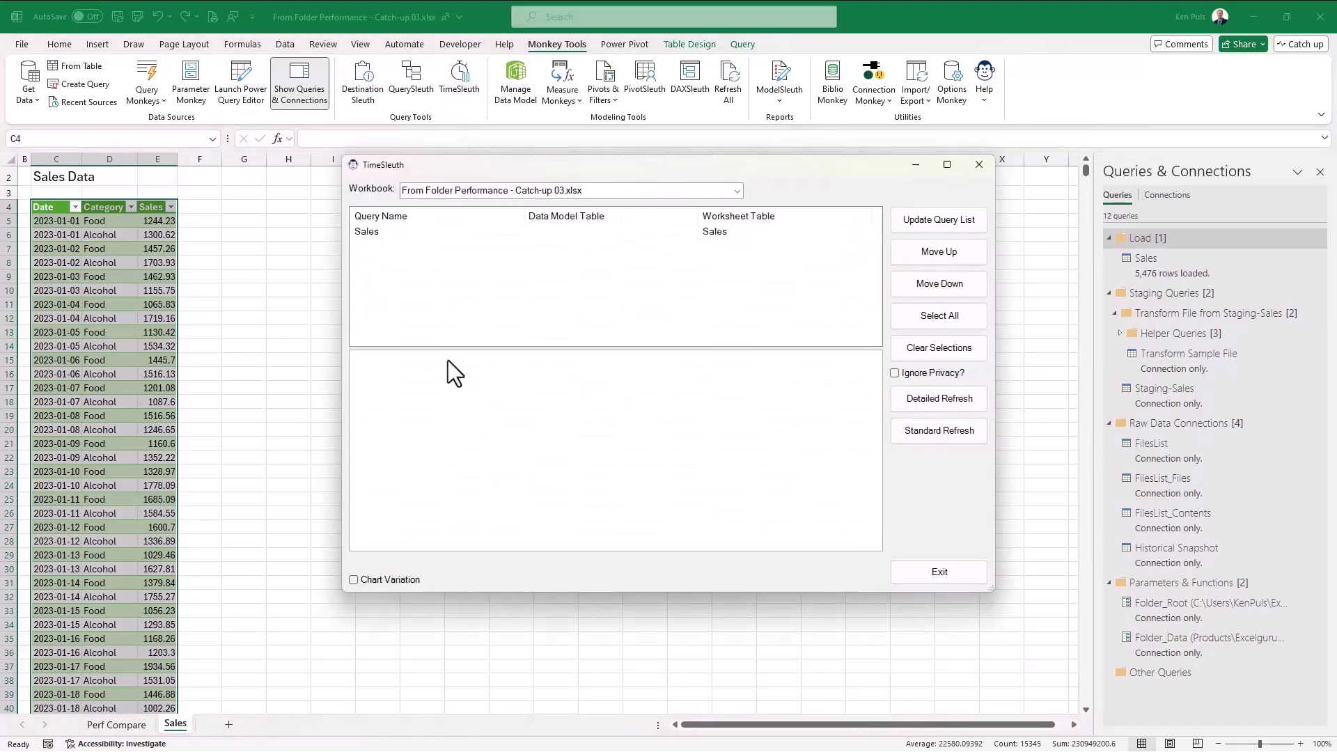
click(353, 579)
double_click(476, 579)
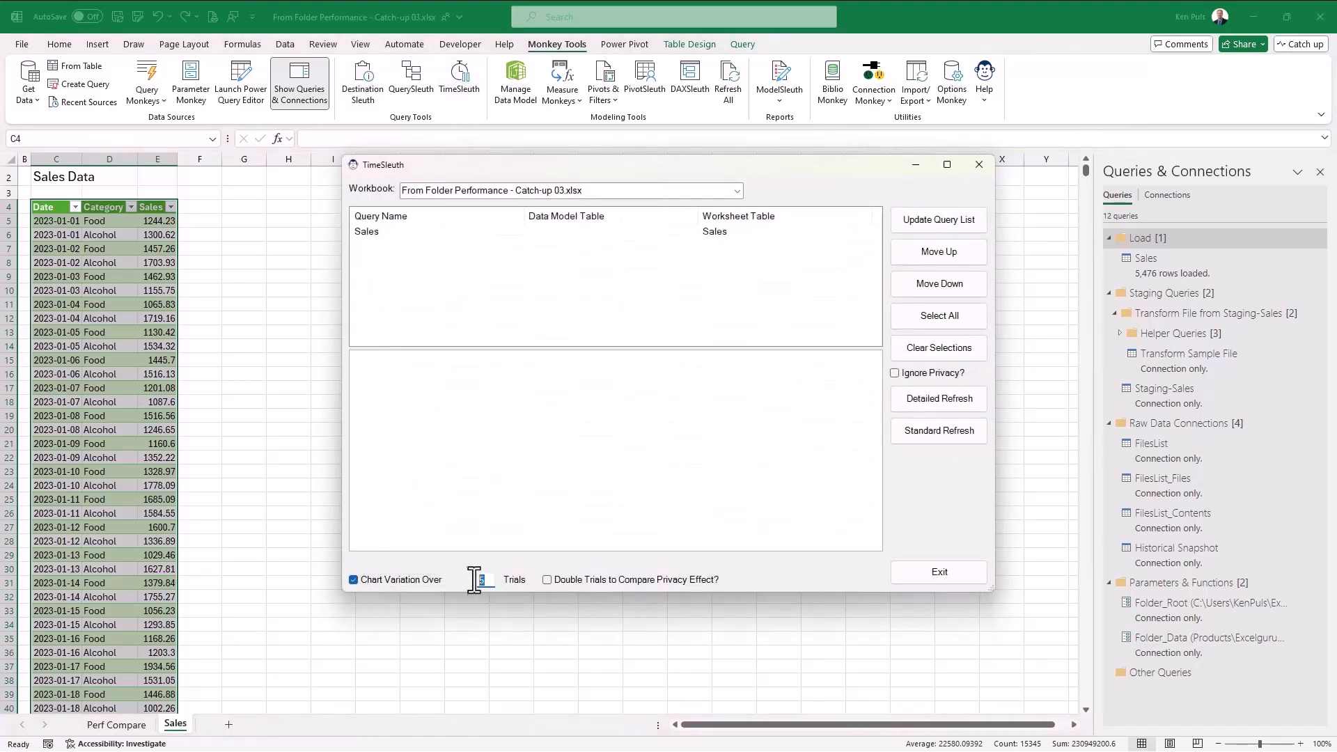
text(10)
click(925, 396)
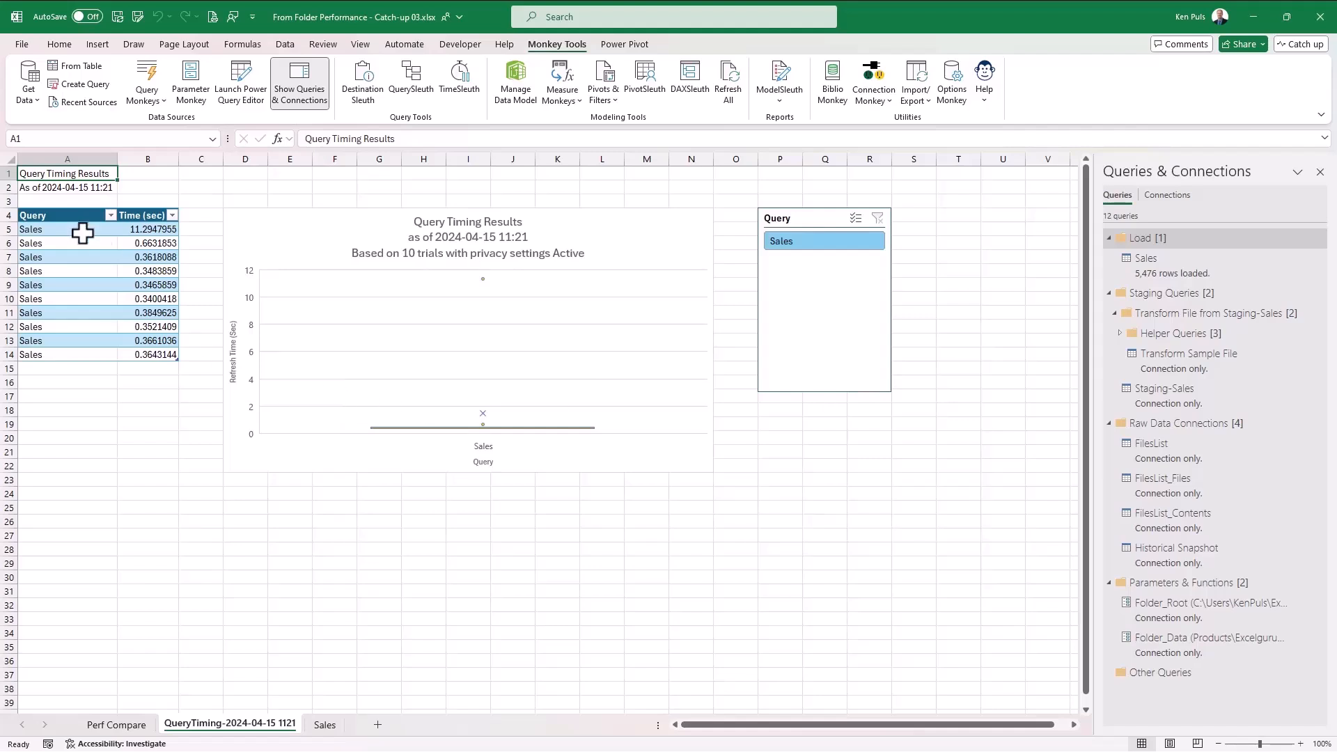
Relabel all Query entries in A5:A14 of the new timing results table as Snapshot.
drag(61, 230, 70, 351)
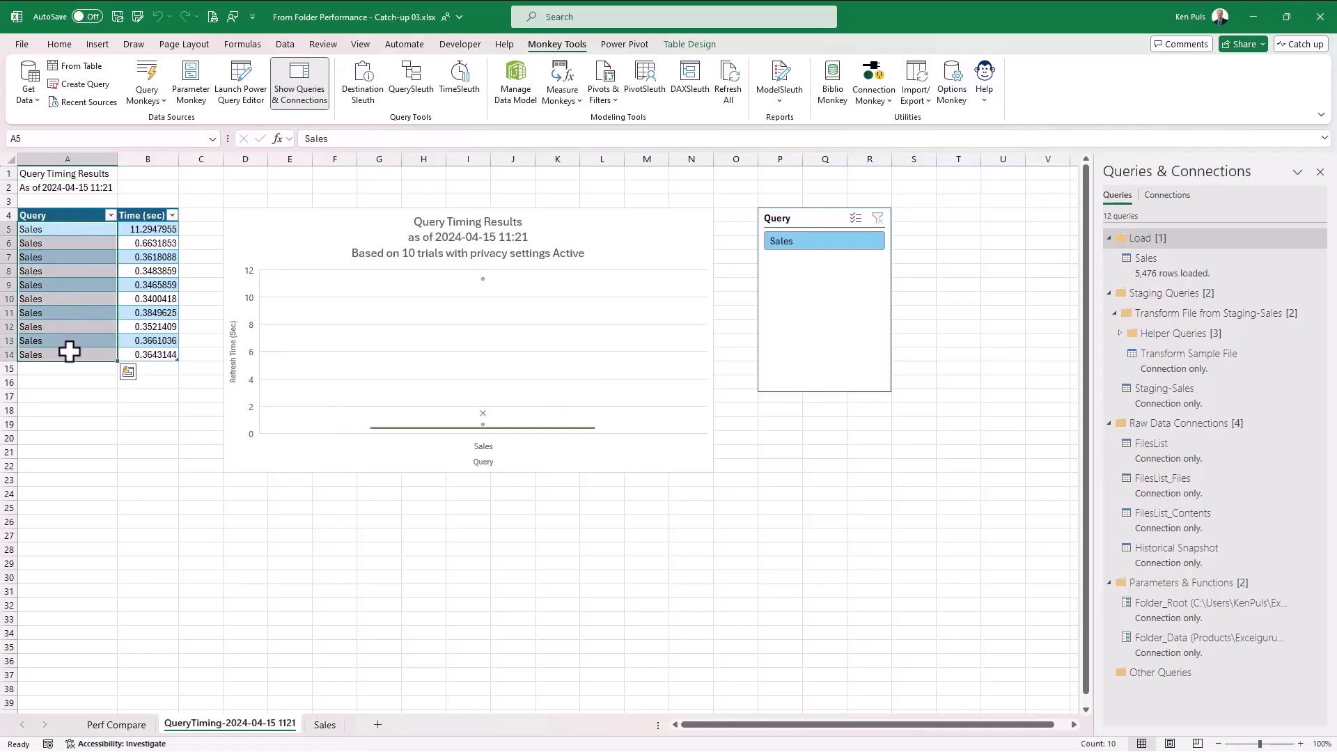
key(F2)
key(BackSpace)
key(BackSpace)
key(BackSpace)
key(BackSpace)
key(BackSpace)
text(Snapshot)
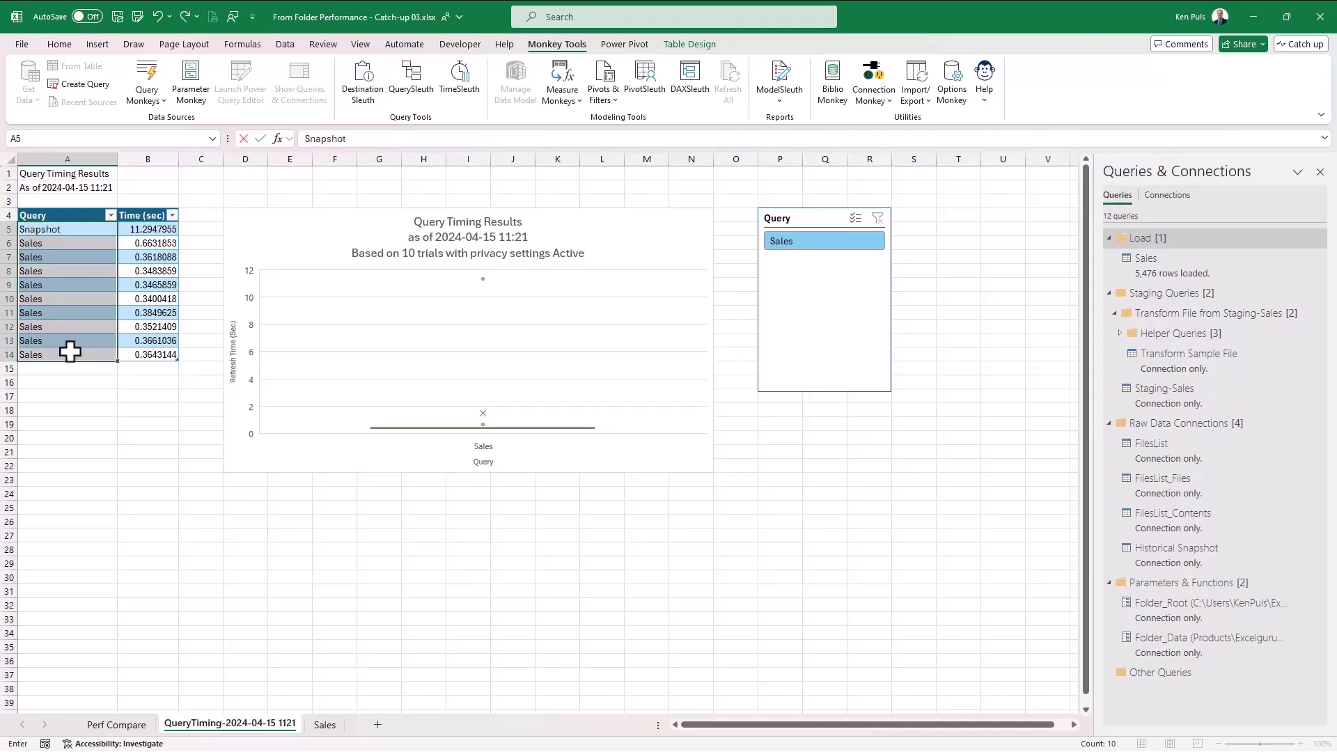
key(shift+Return)
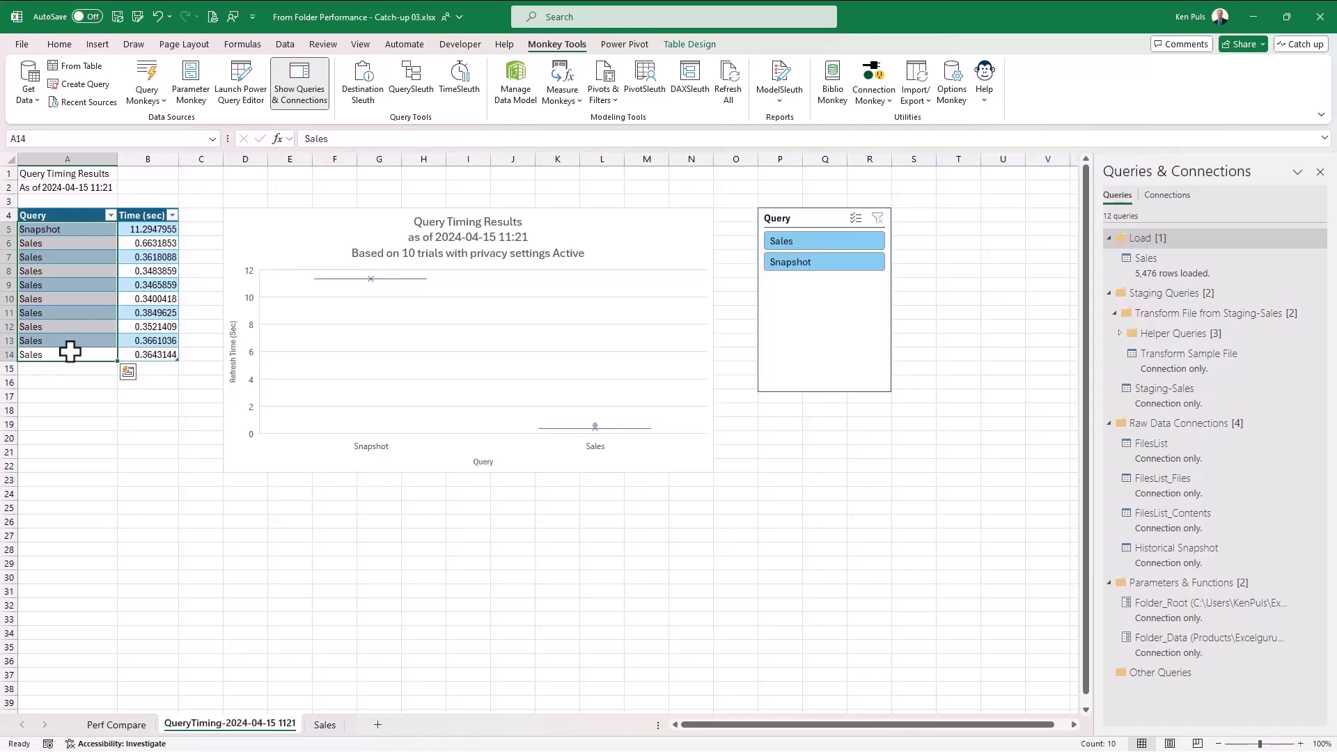
drag(77, 229, 83, 358)
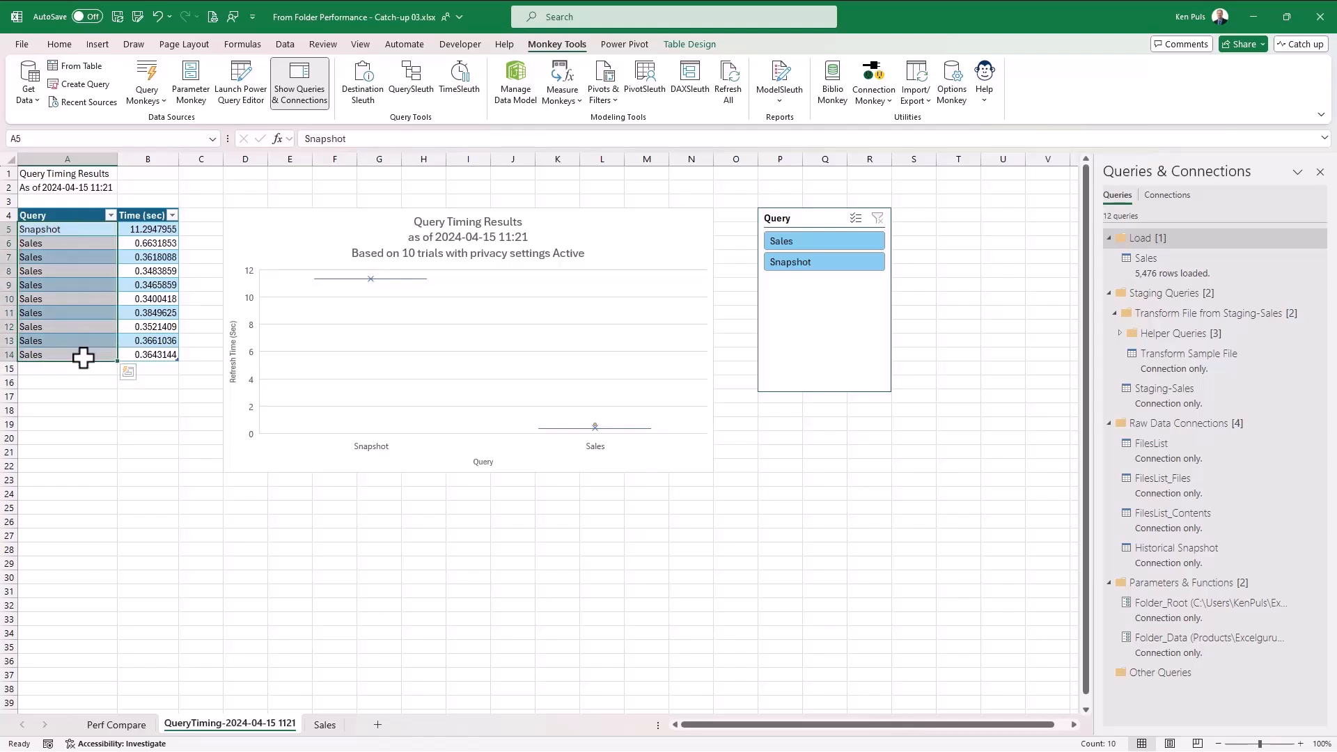
key(ctrl+d)
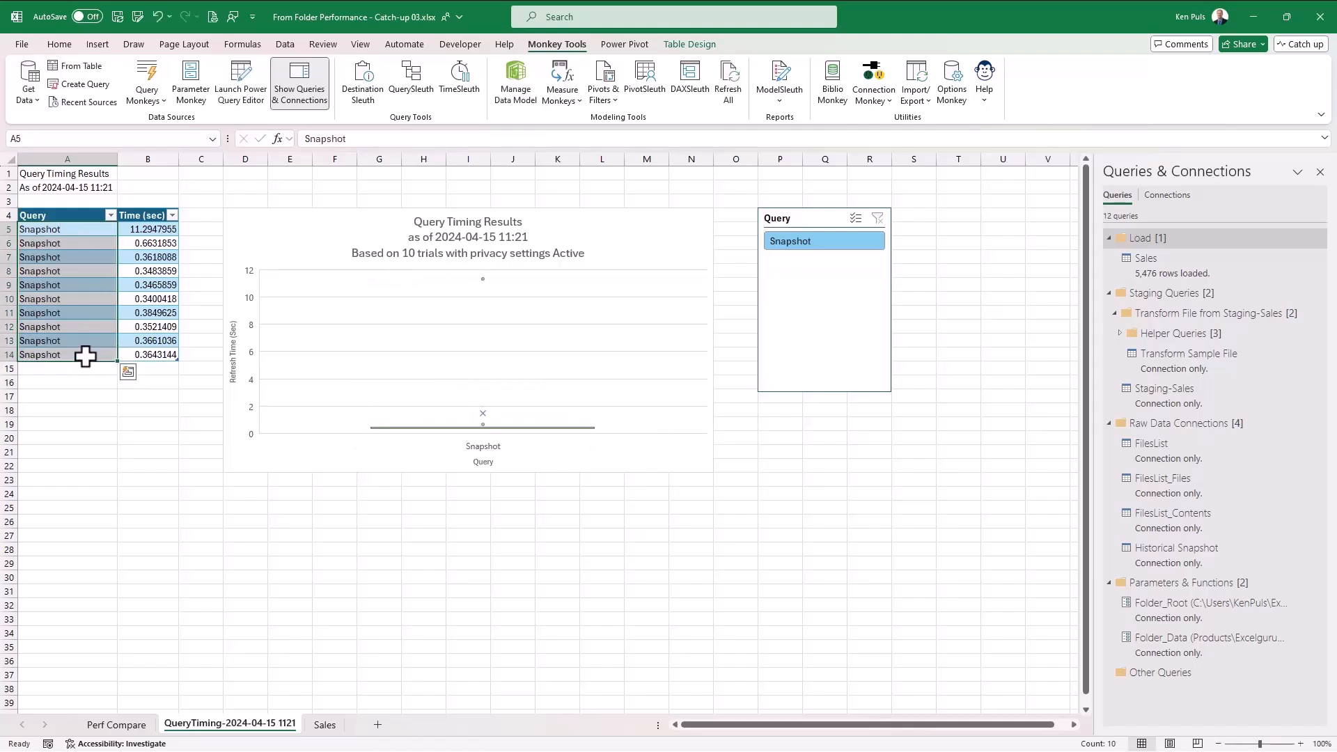
Copy the Snapshot timing rows with their times into the Perf Compare sheet's table, starting at cell A25.
key(shift+Right)
key(ctrl+c)
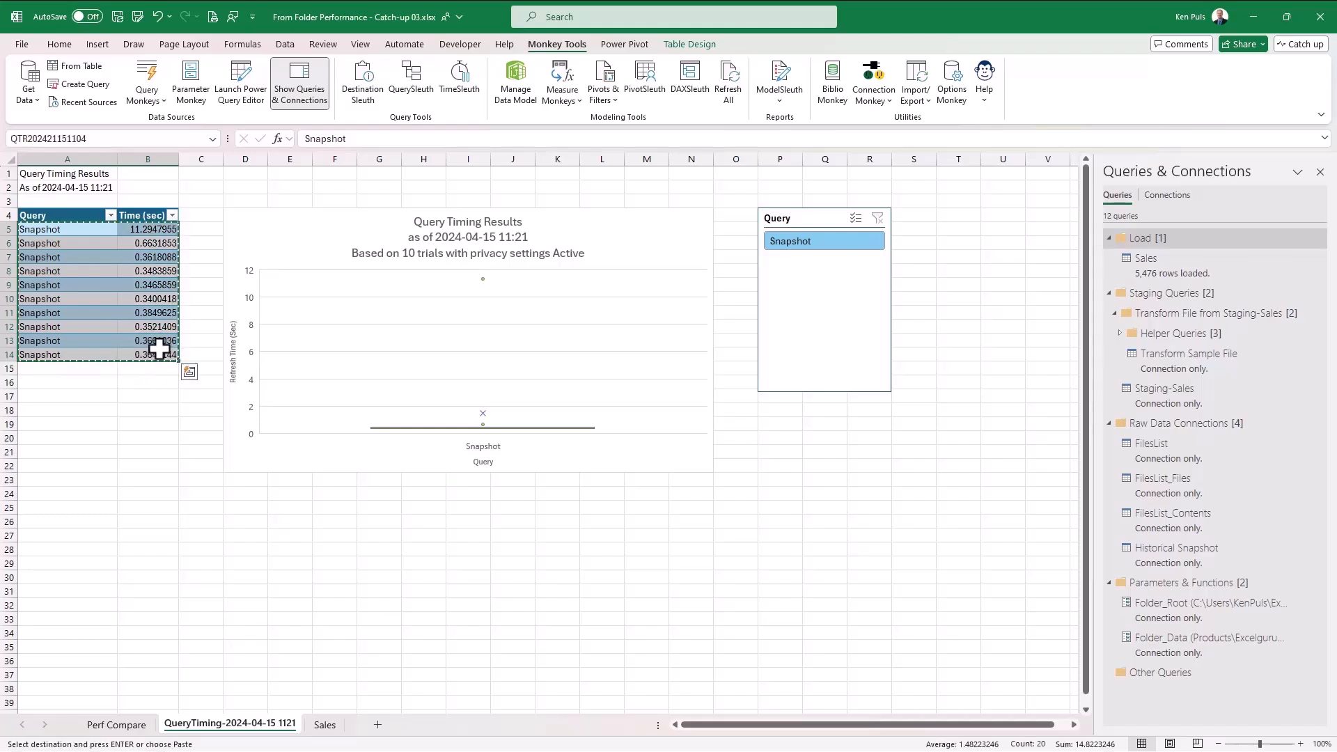
click(124, 724)
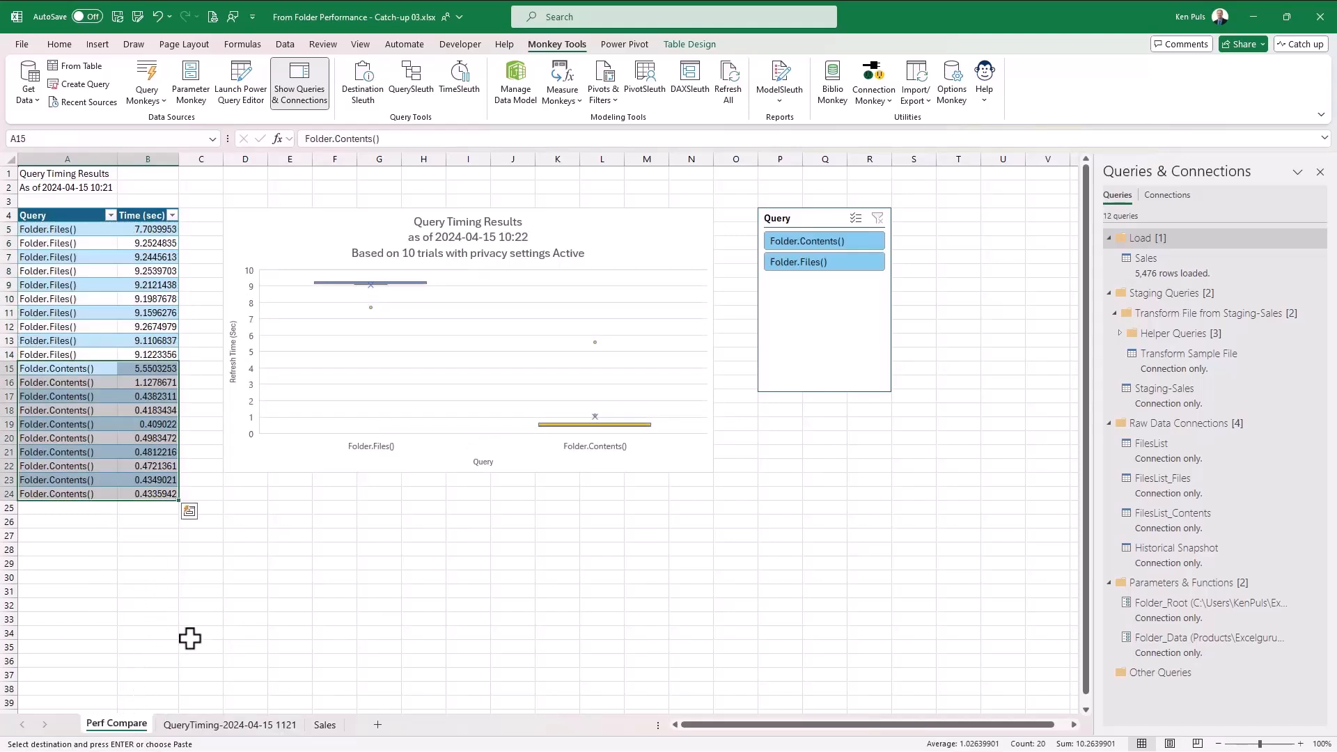
click(50, 511)
key(ctrl+v)
key(ctrl)
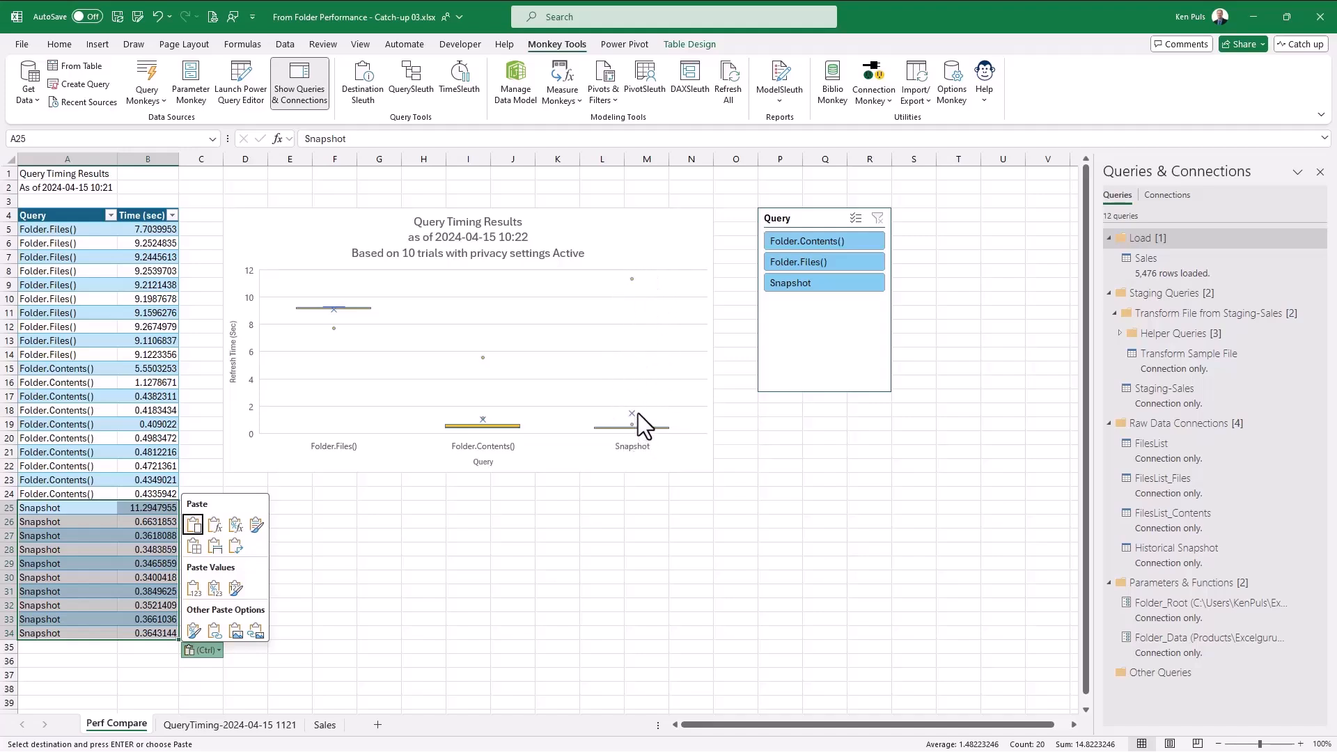
key(Escape)
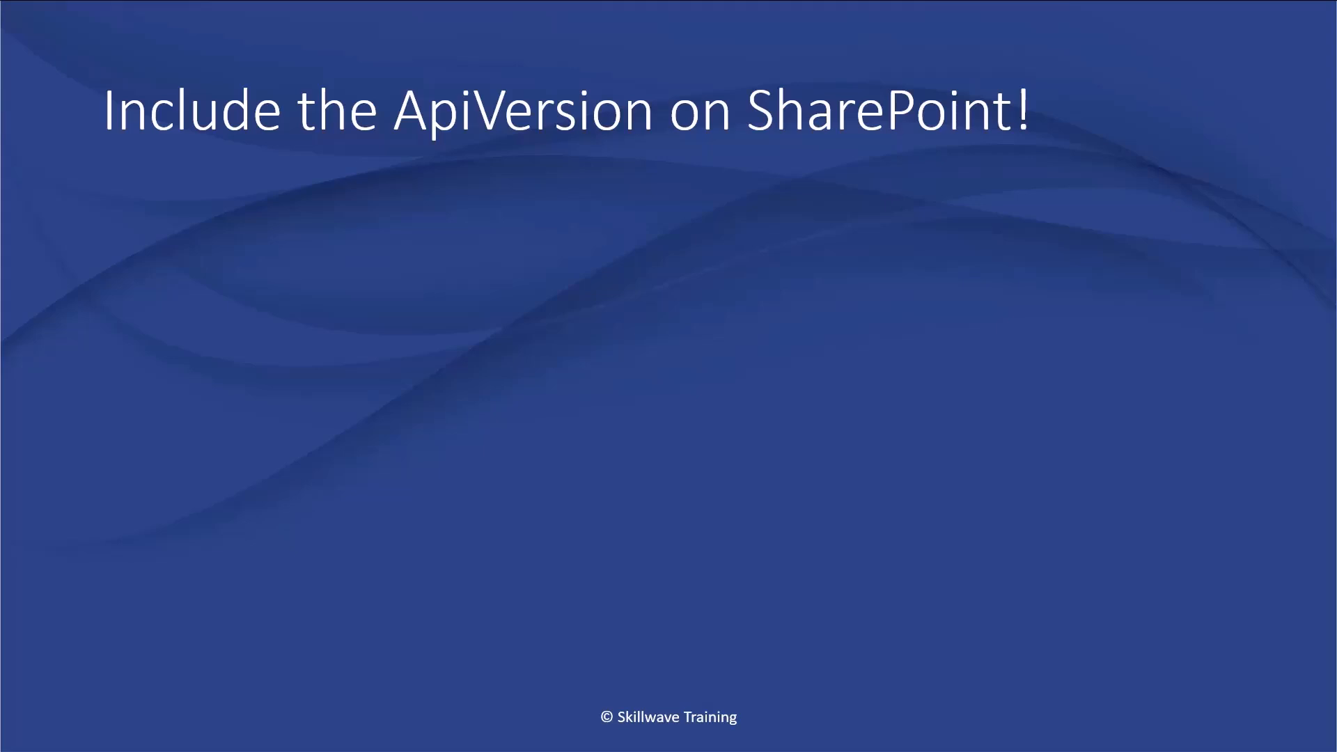
key(Right)
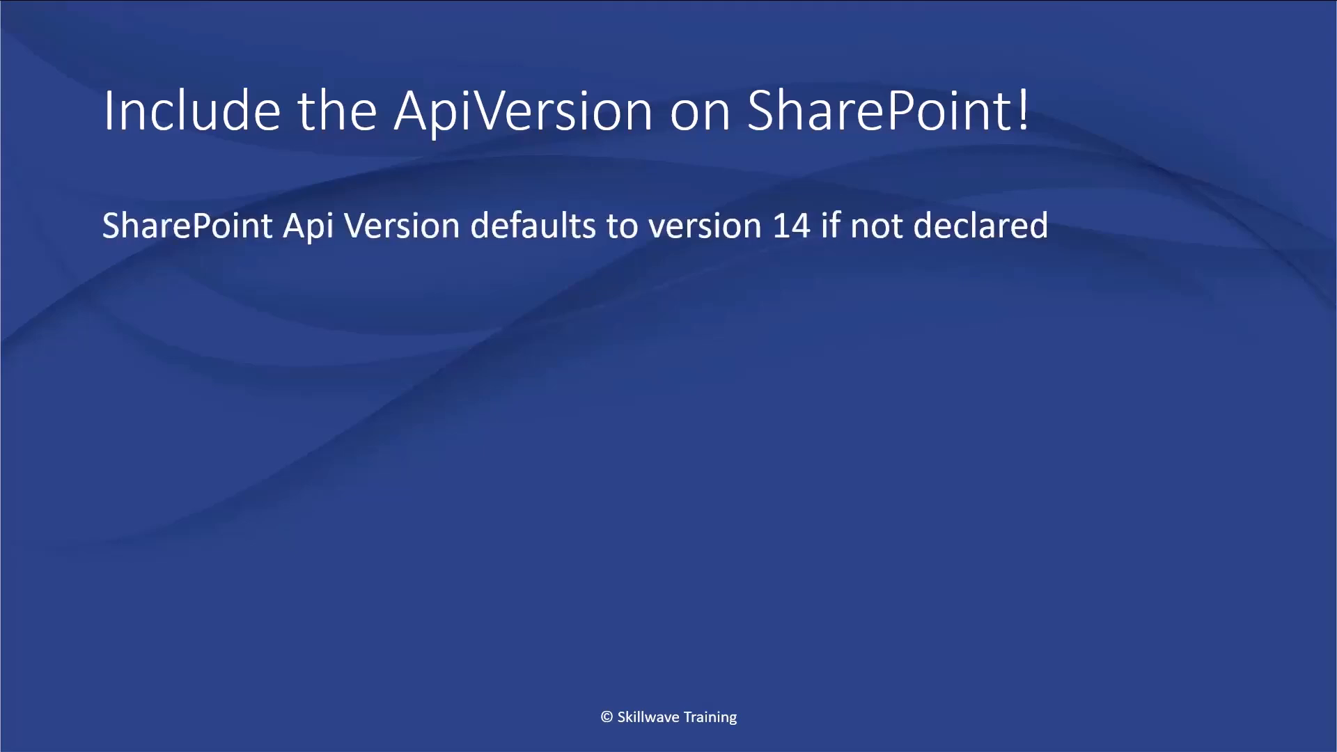